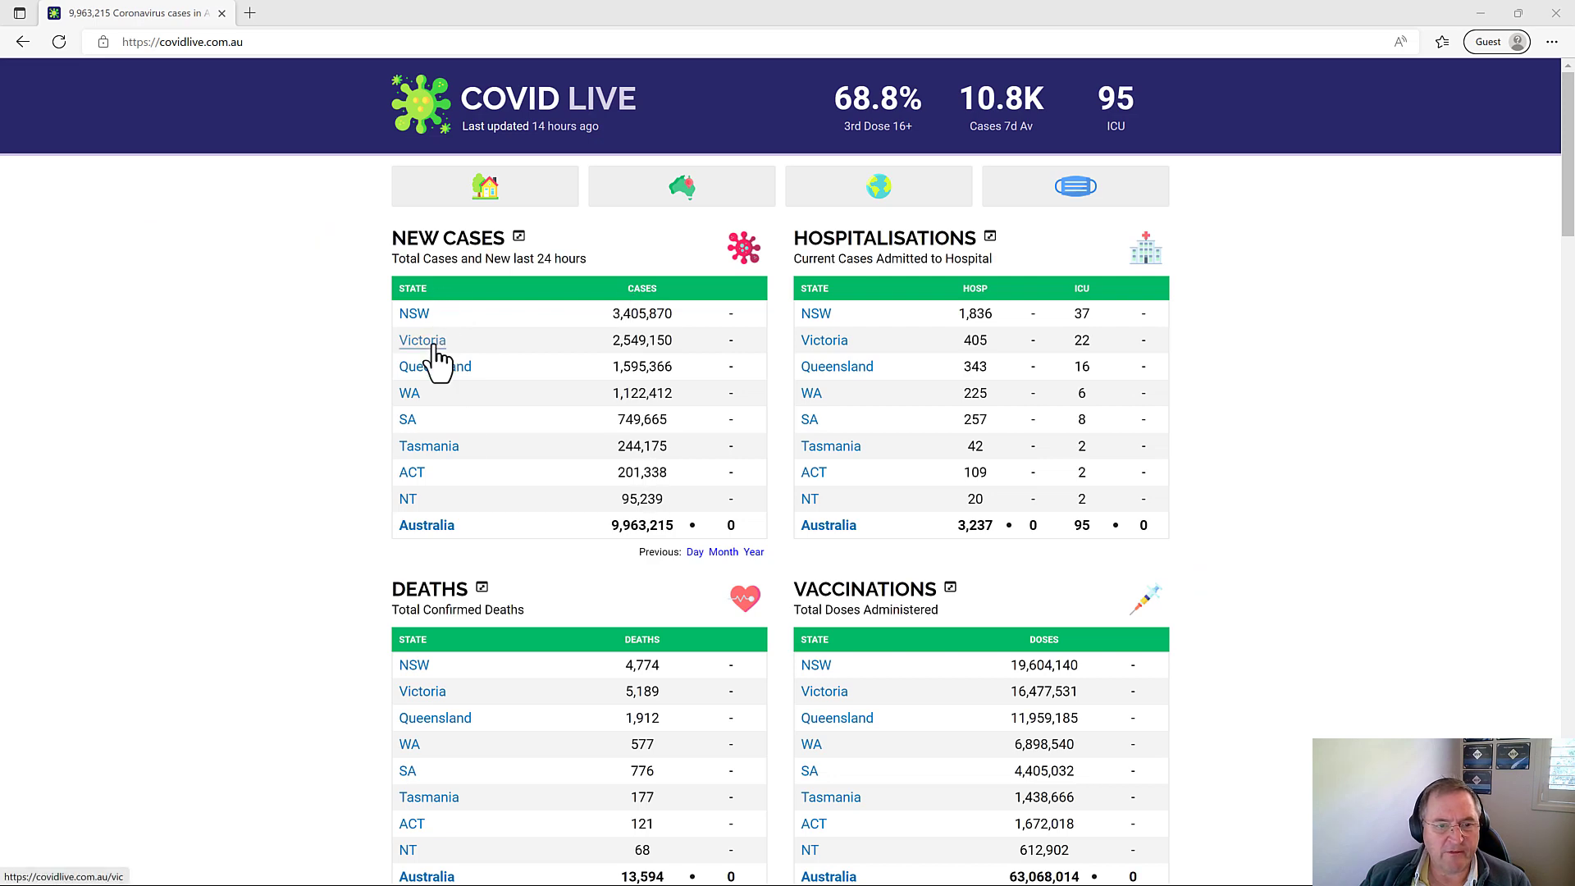
Go to the ACT state page, open its full daily cases report, and dismiss the pop-up ad.
{"action": "left_click", "coordinate": [412, 473]}
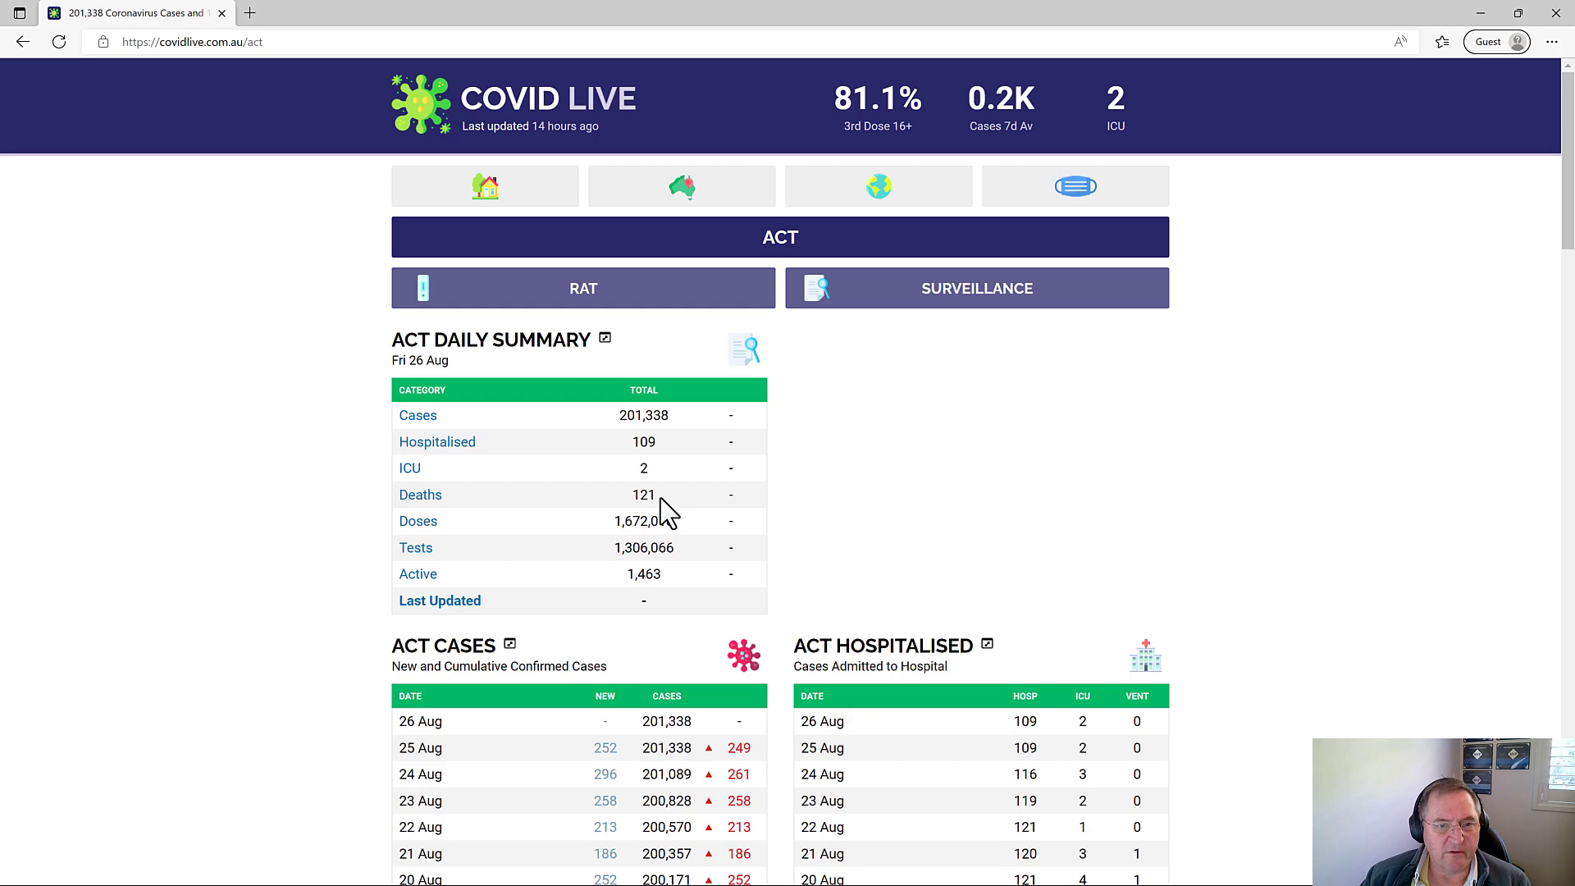
{"action": "scroll", "coordinate": [605, 553], "scroll_direction": "down", "scroll_amount": 3}
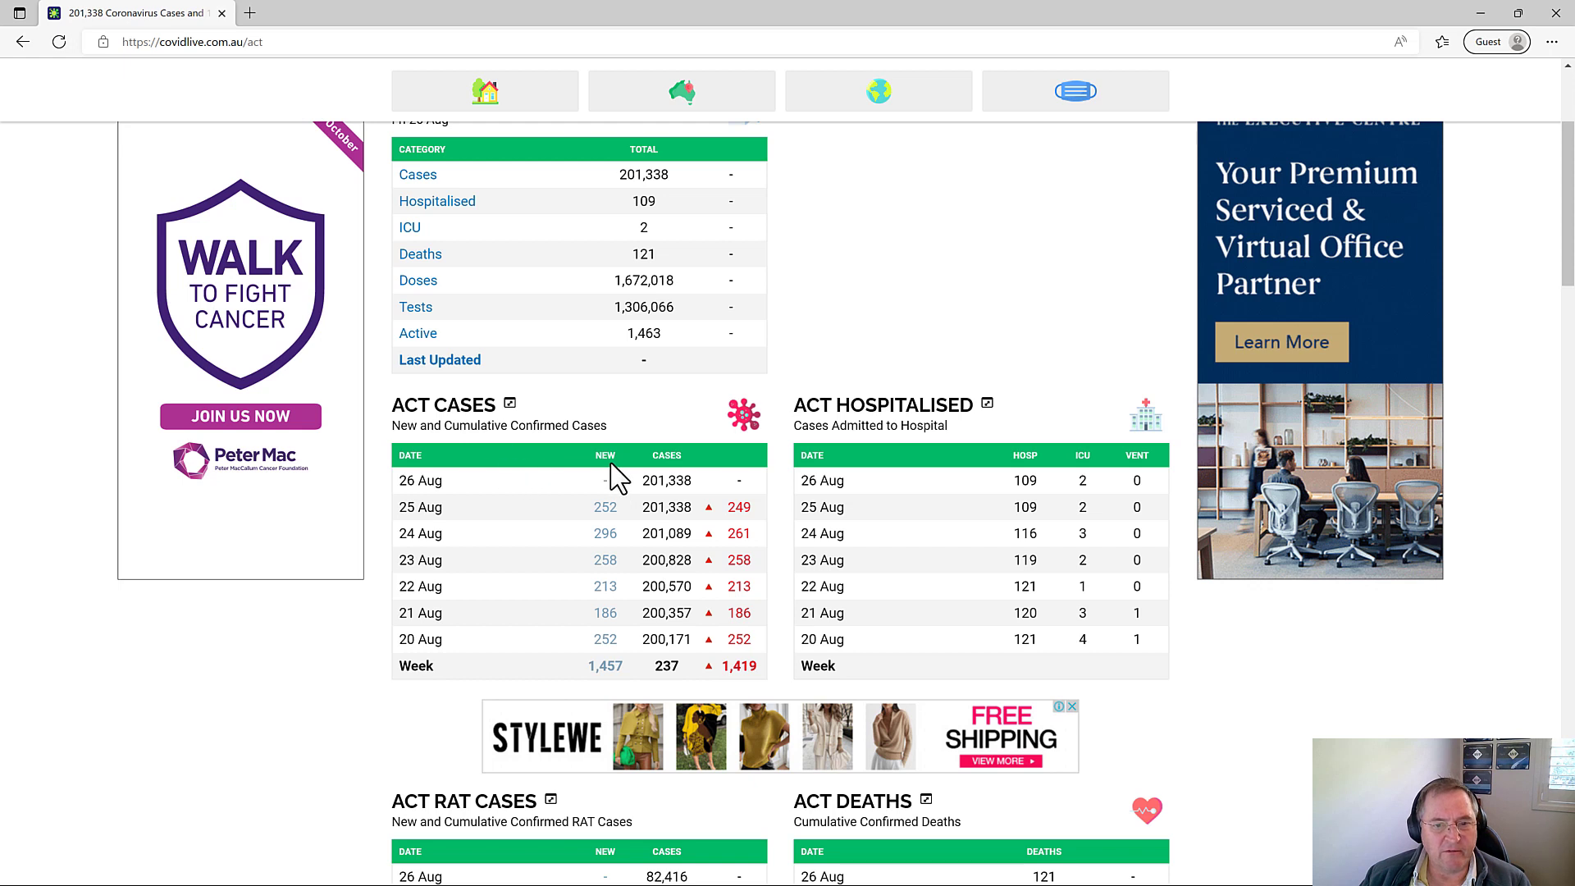
{"action": "left_click", "coordinate": [466, 408]}
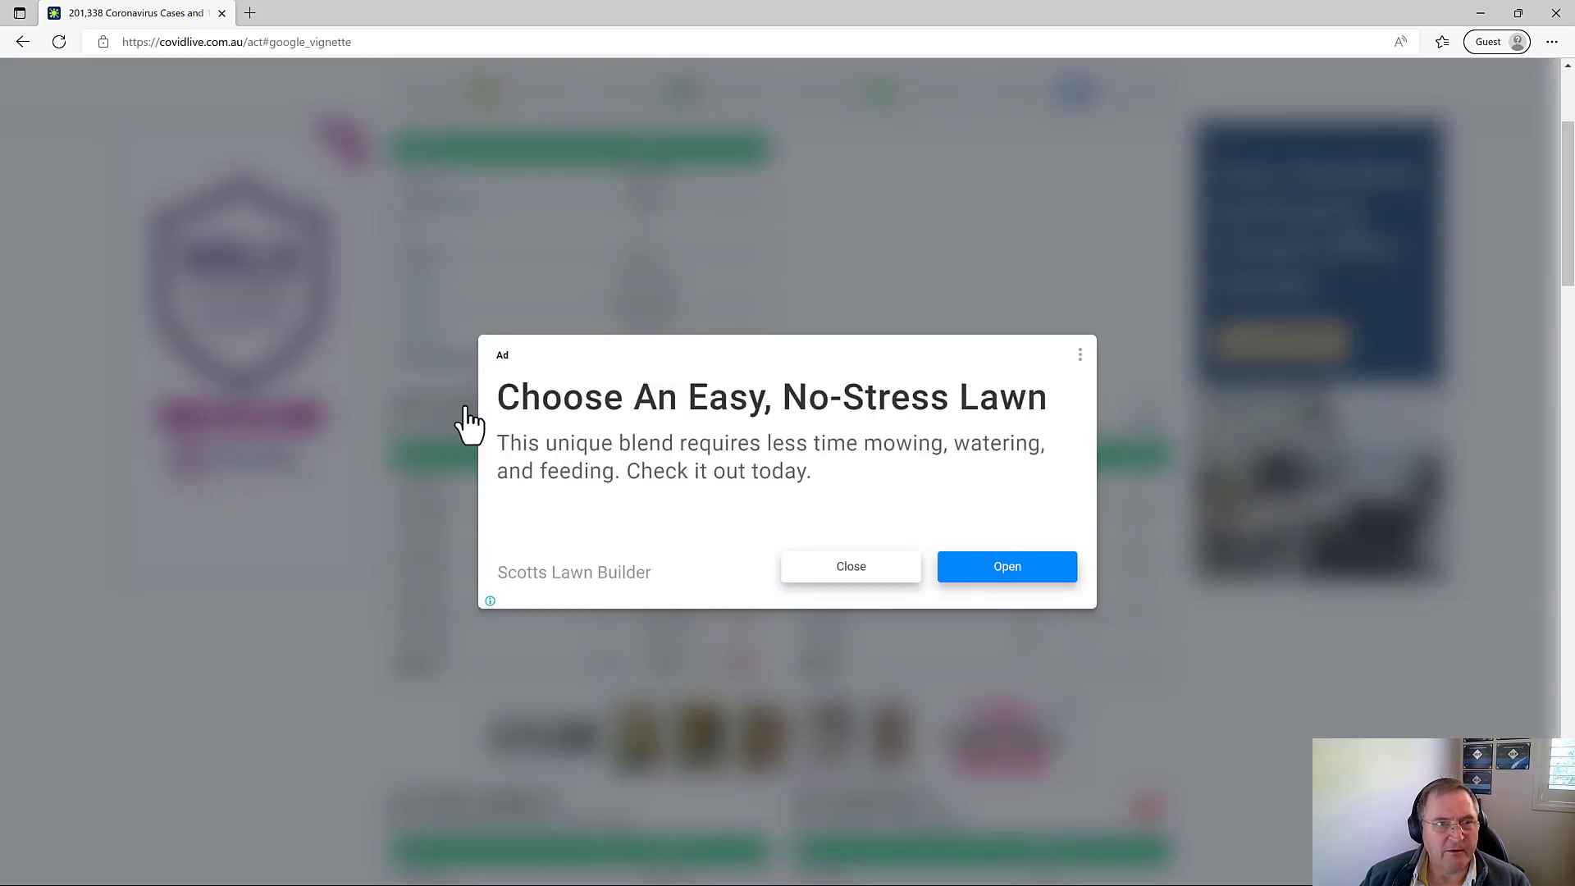
{"action": "left_click", "coordinate": [1079, 354]}
{"action": "left_click", "coordinate": [492, 296]}
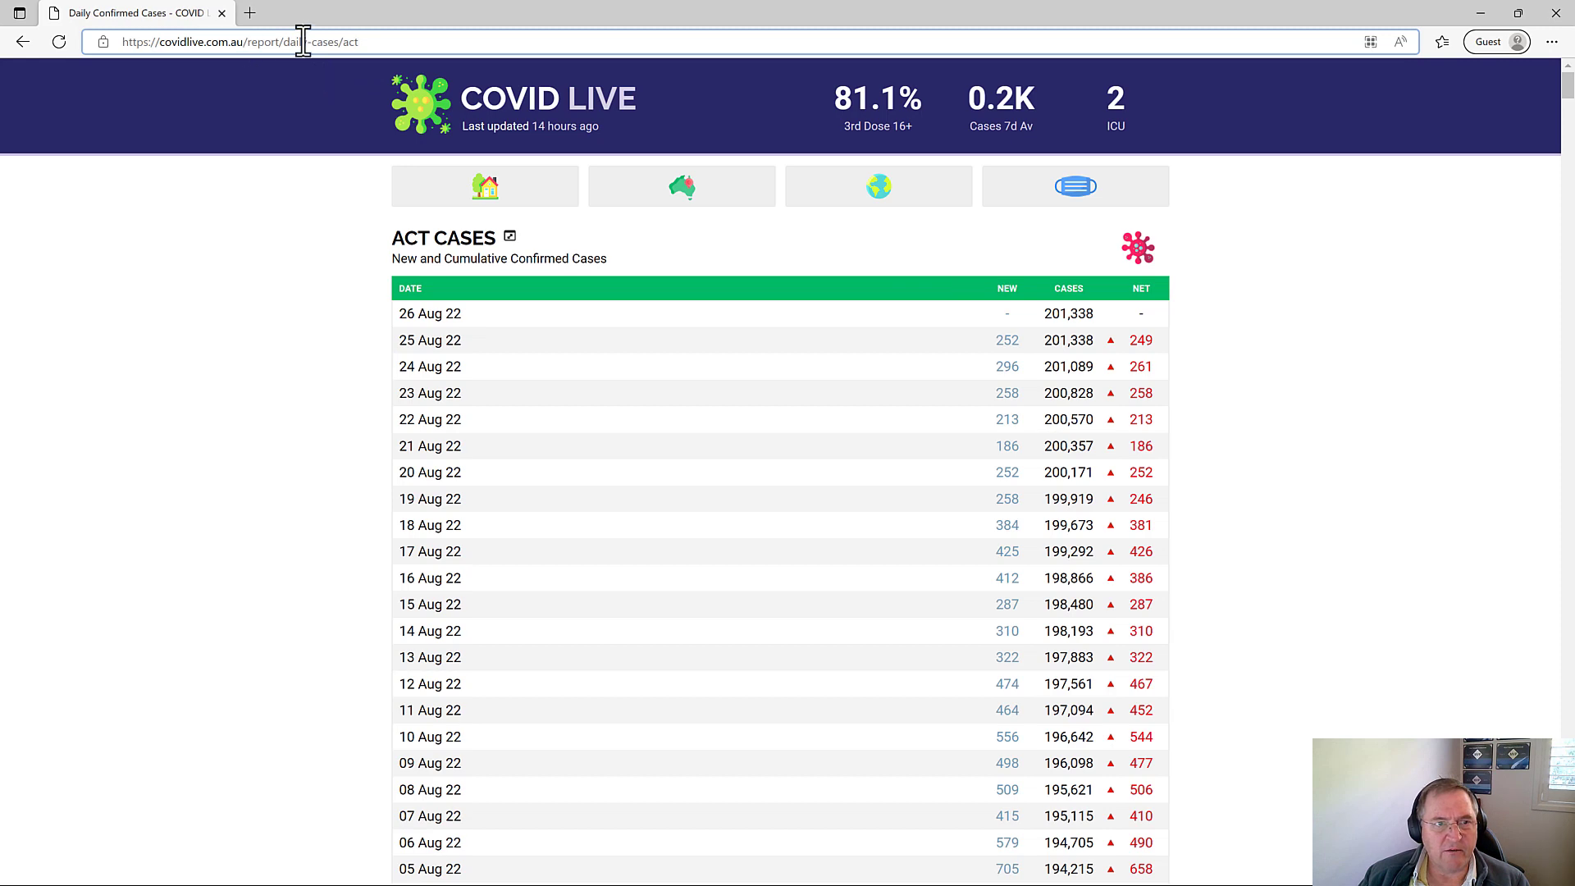
Change the address's state code from act to nsw to load the NSW daily cases report.
{"action": "double_click", "coordinate": [352, 42]}
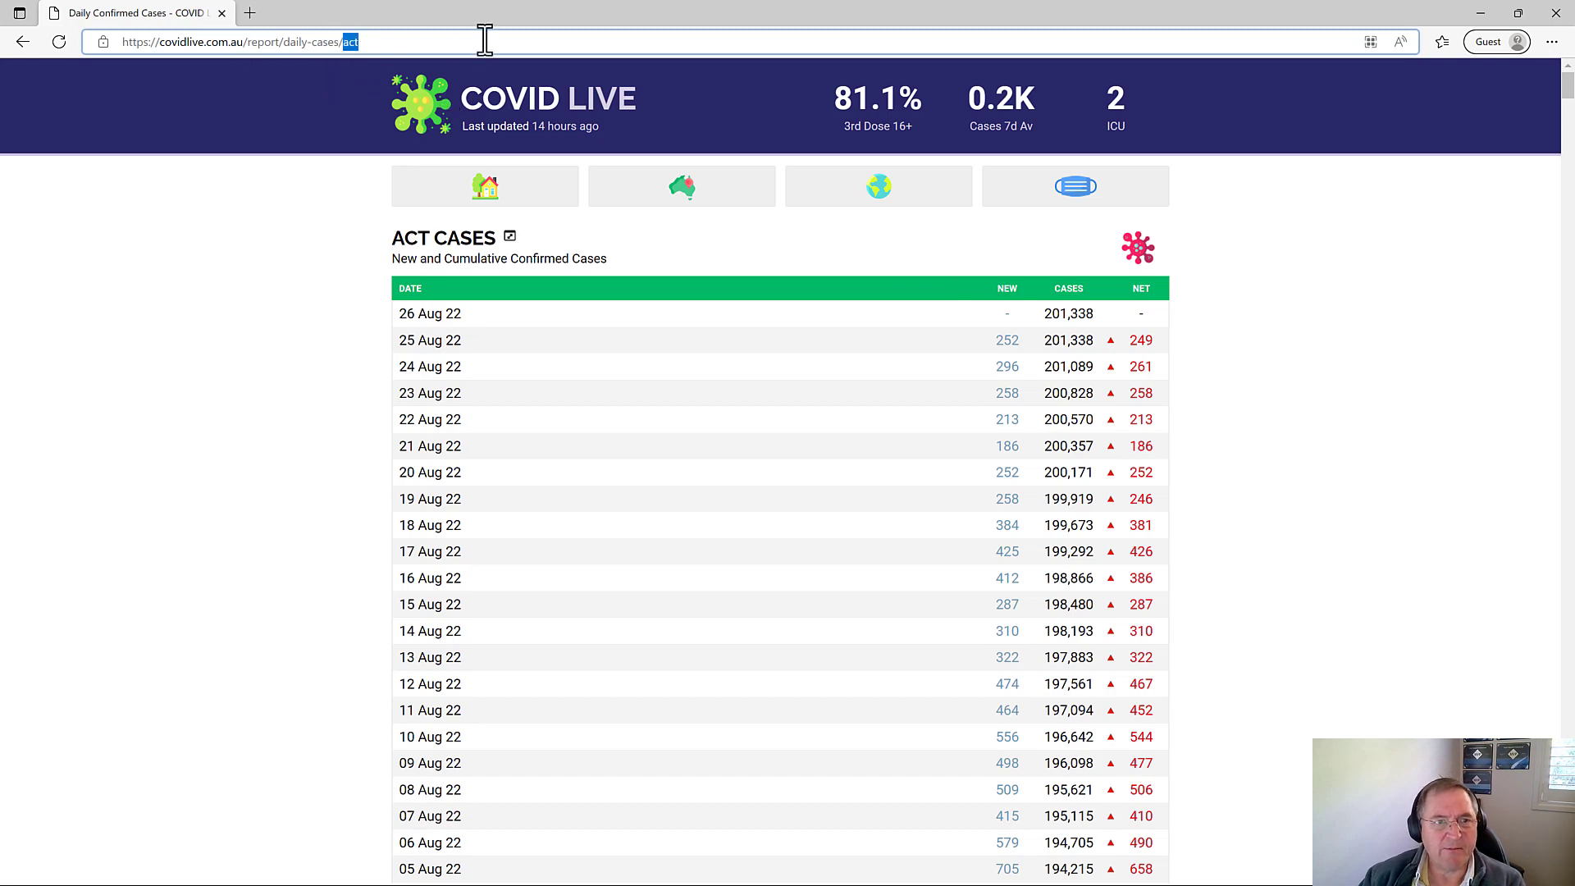
{"action": "type", "text": "nsw"}
{"action": "key", "text": "Return"}
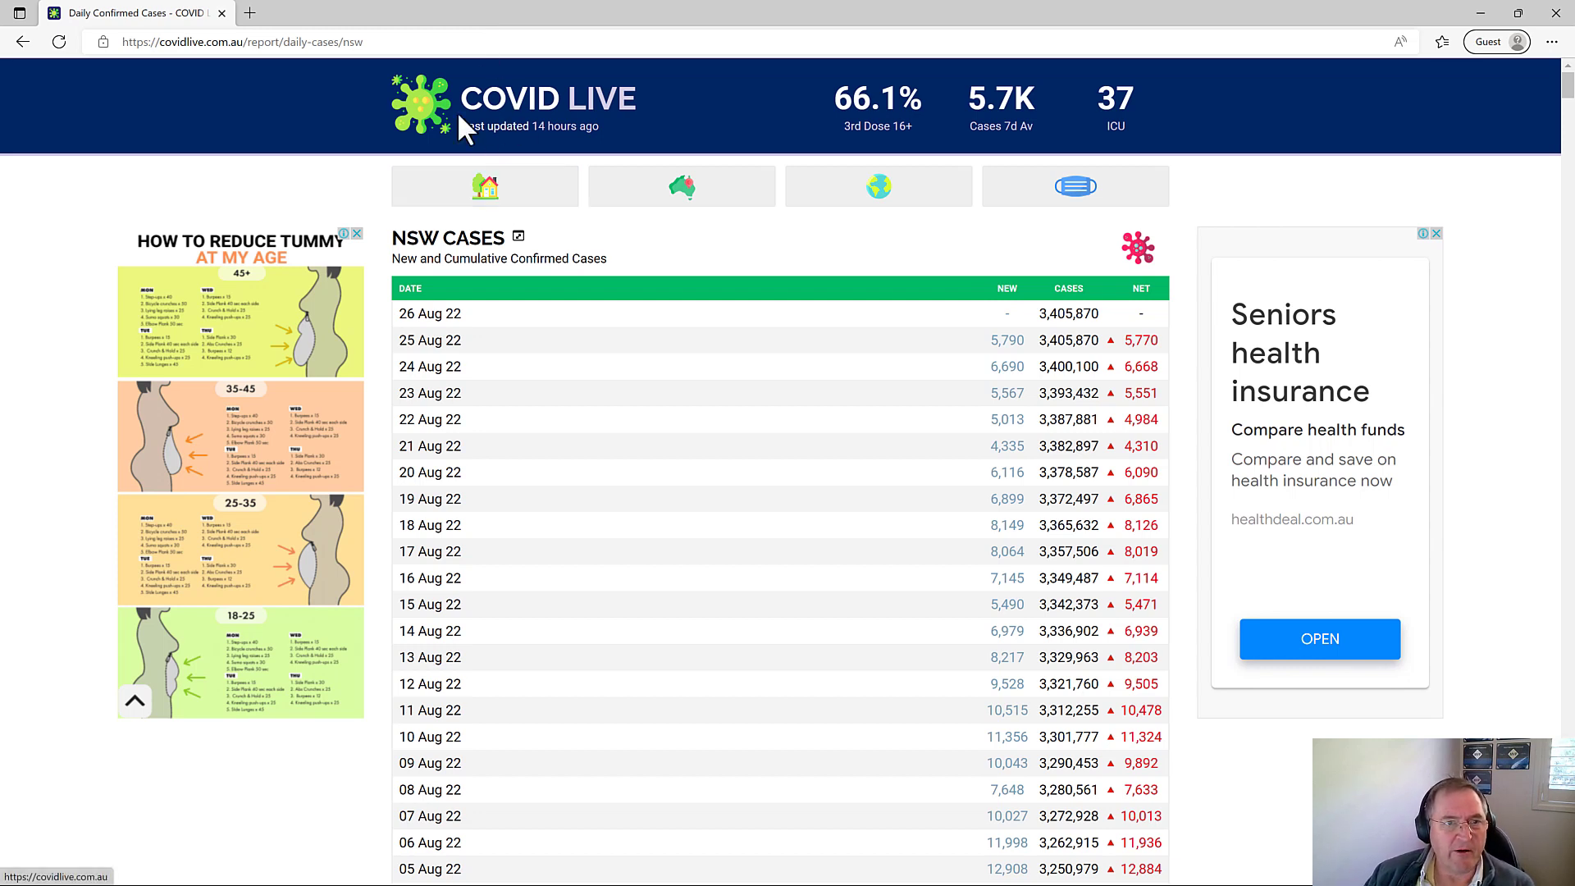
Copy the NSW daily cases report's web address.
{"action": "left_click", "coordinate": [382, 43]}
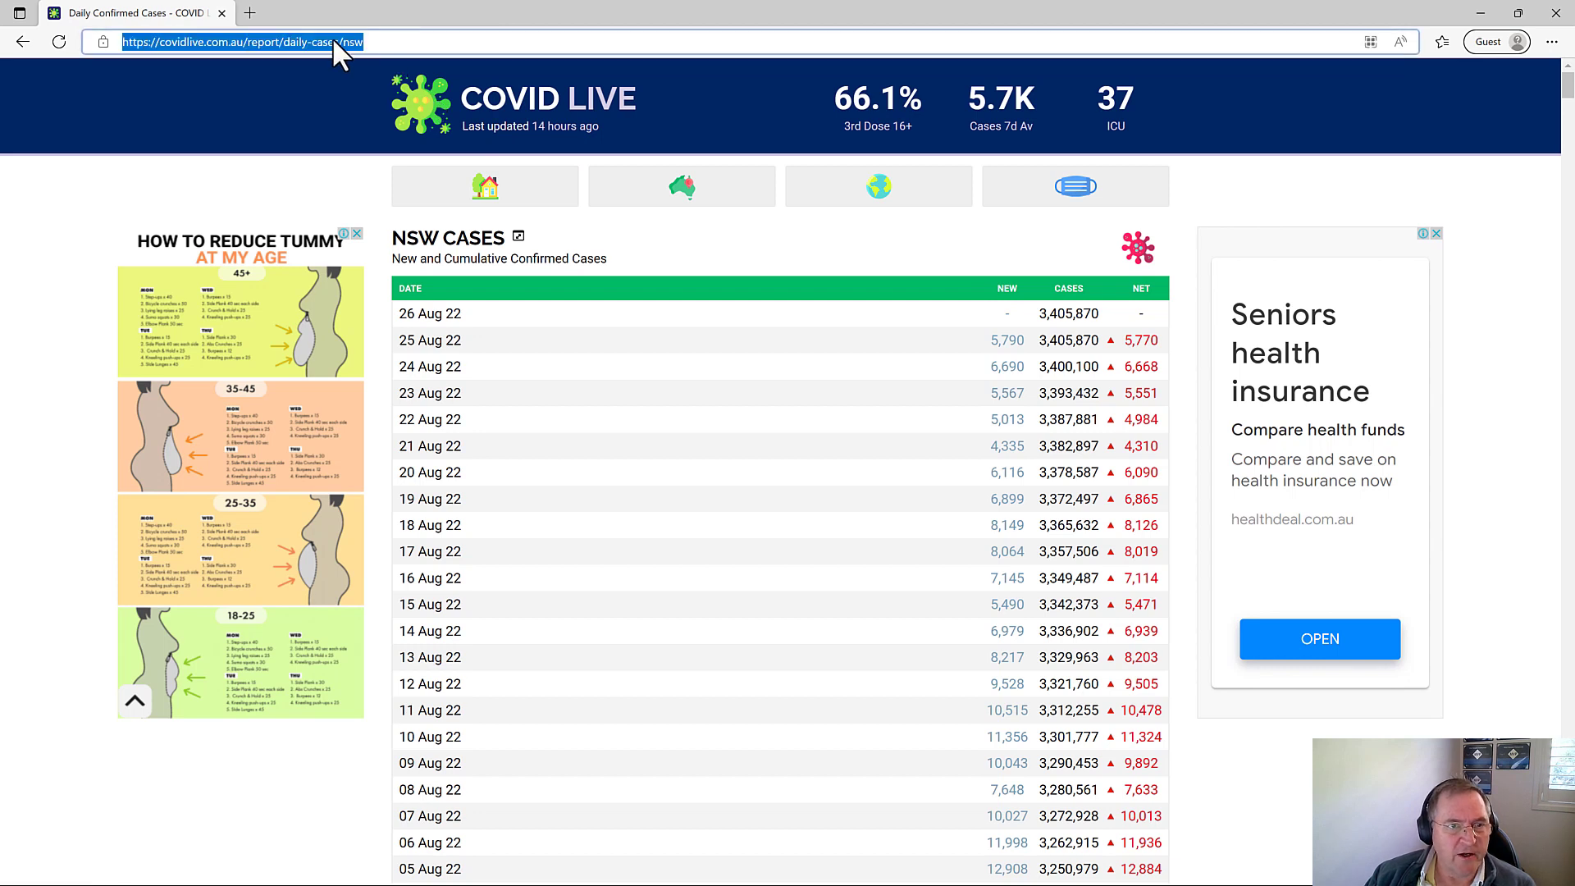
{"action": "right_click", "coordinate": [345, 45]}
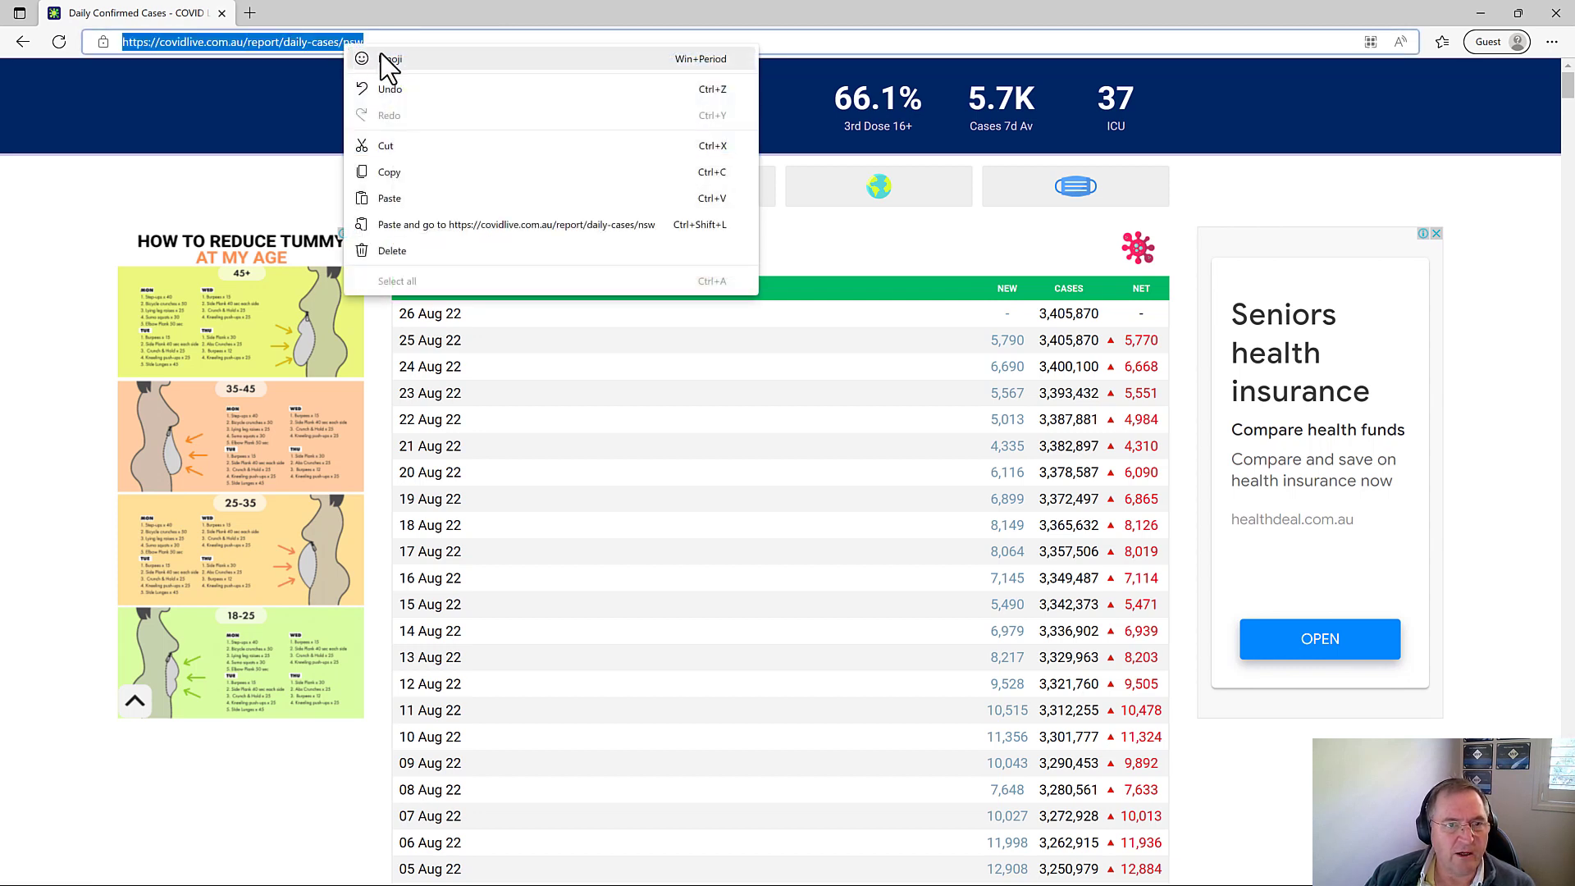
{"action": "left_click", "coordinate": [407, 172]}
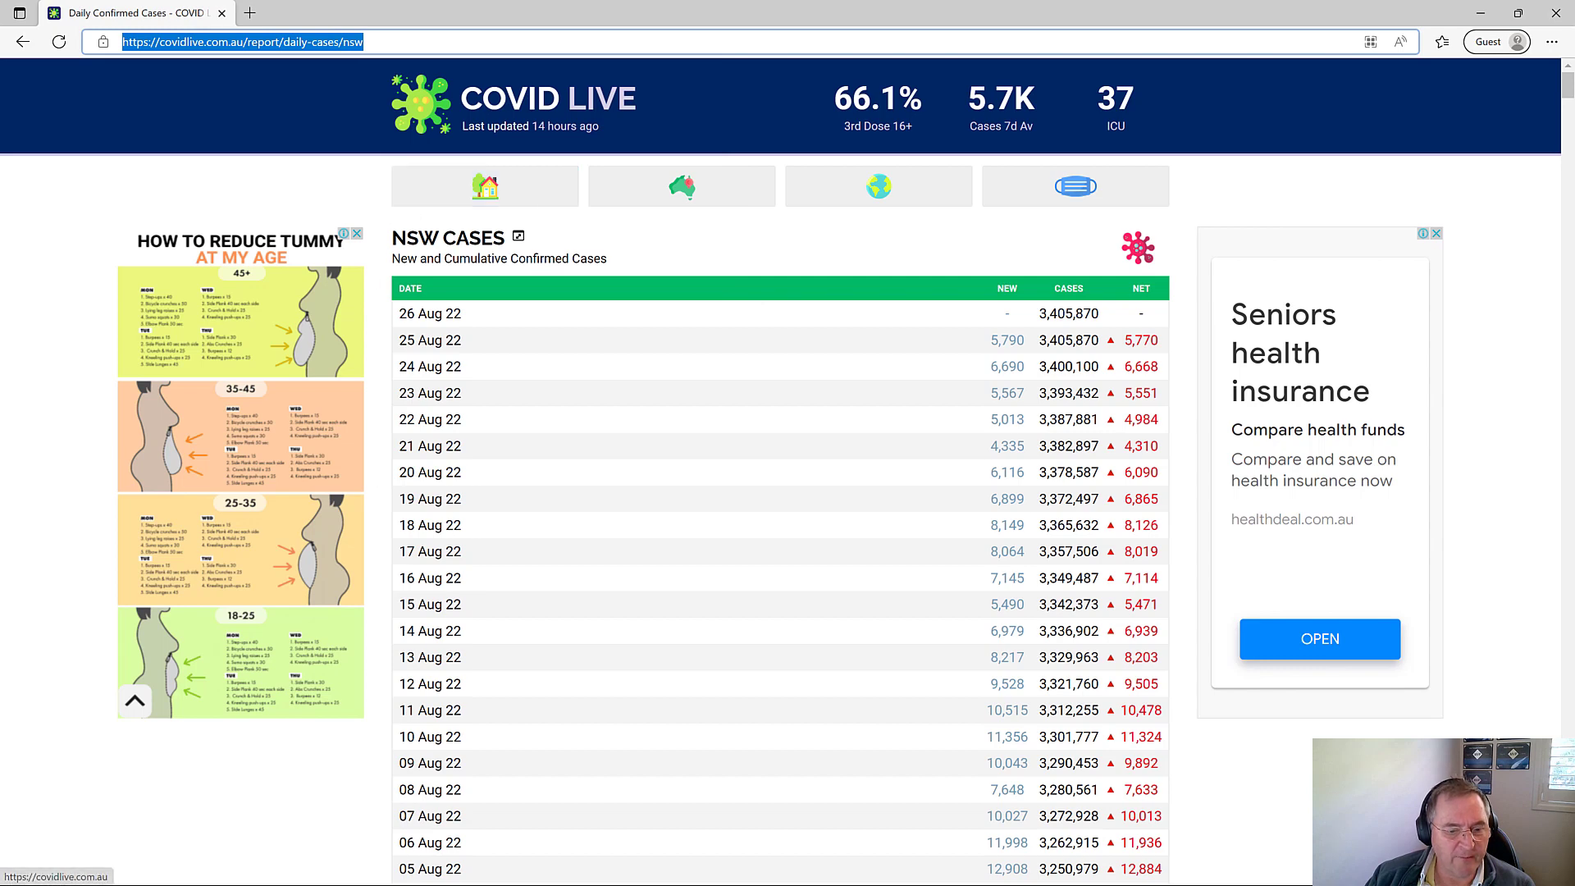
In Power BI, start a Get data > Web connection with the NSW cases URL pasted in.
{"action": "key", "text": "alt+Tab"}
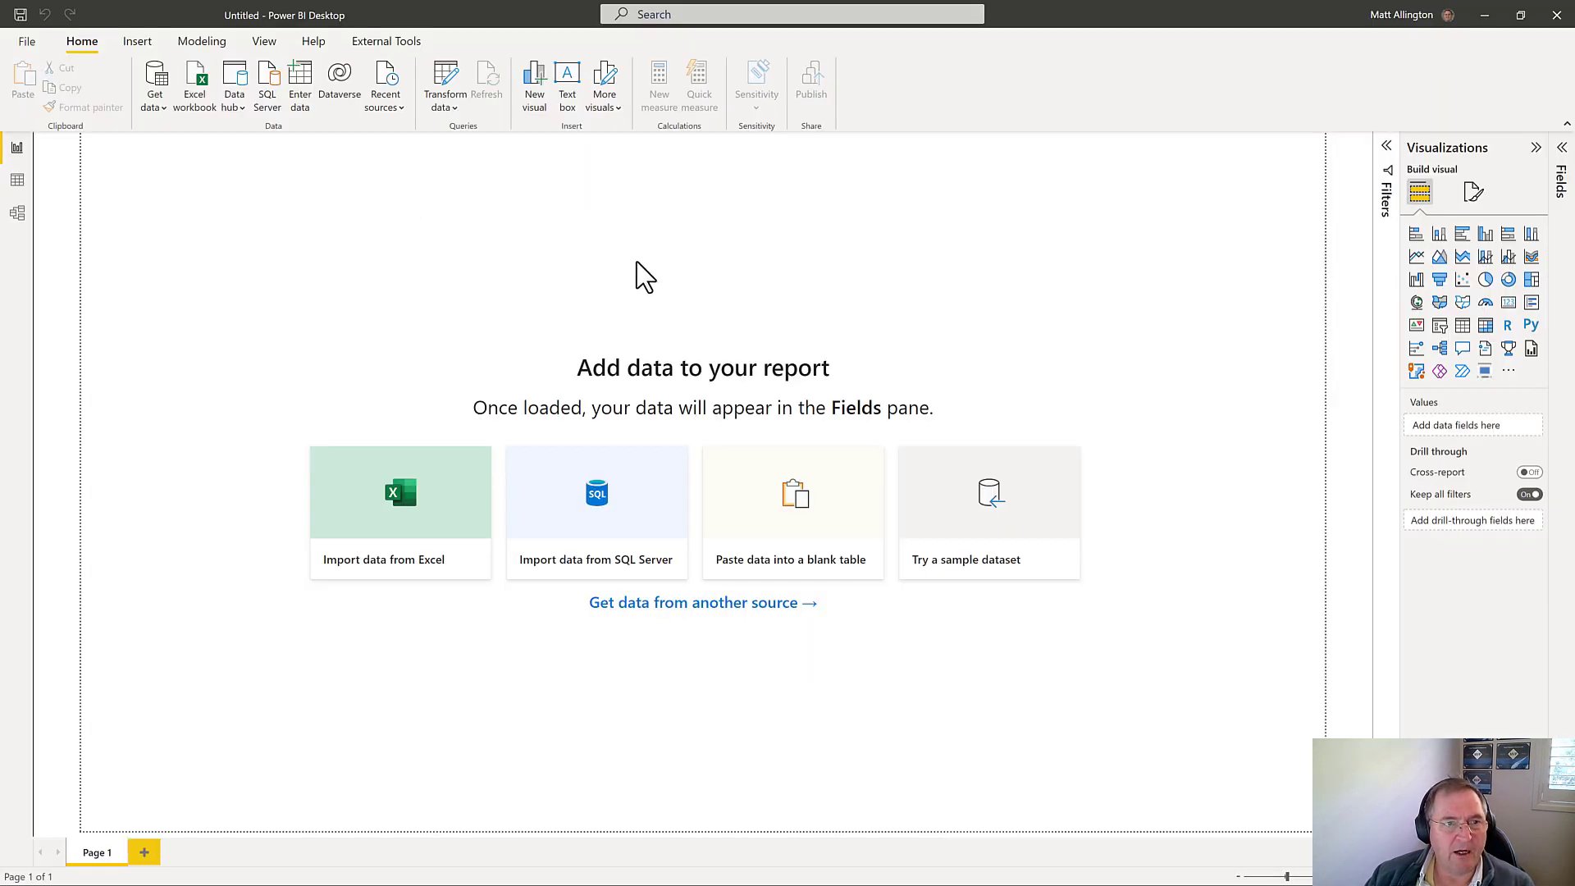
{"action": "left_click", "coordinate": [154, 105]}
{"action": "left_click", "coordinate": [187, 345]}
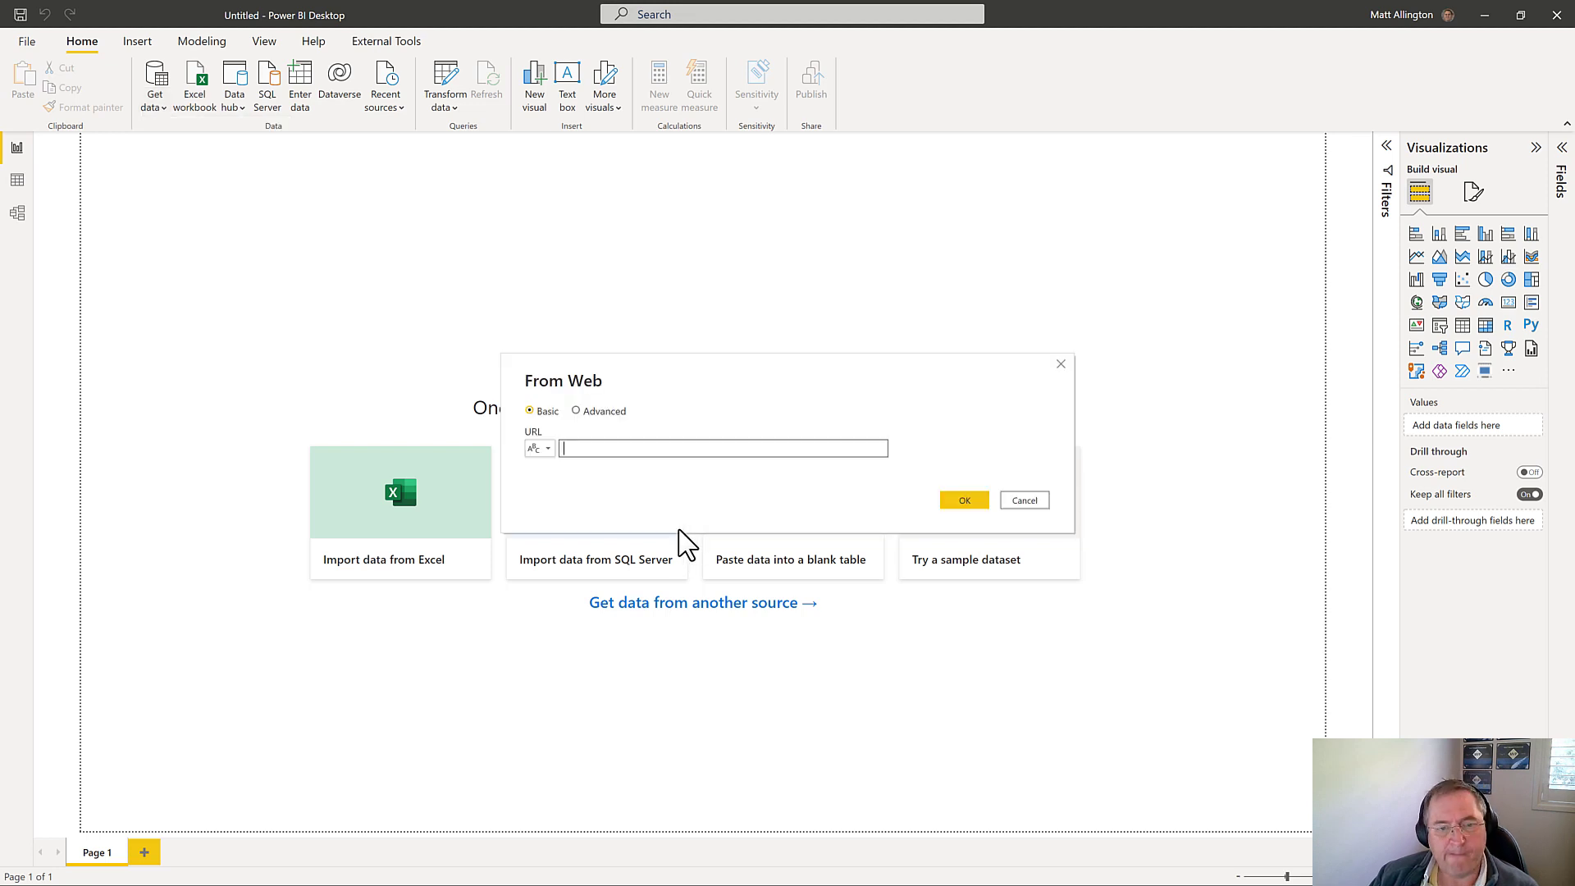
{"action": "key", "text": "ctrl+v"}
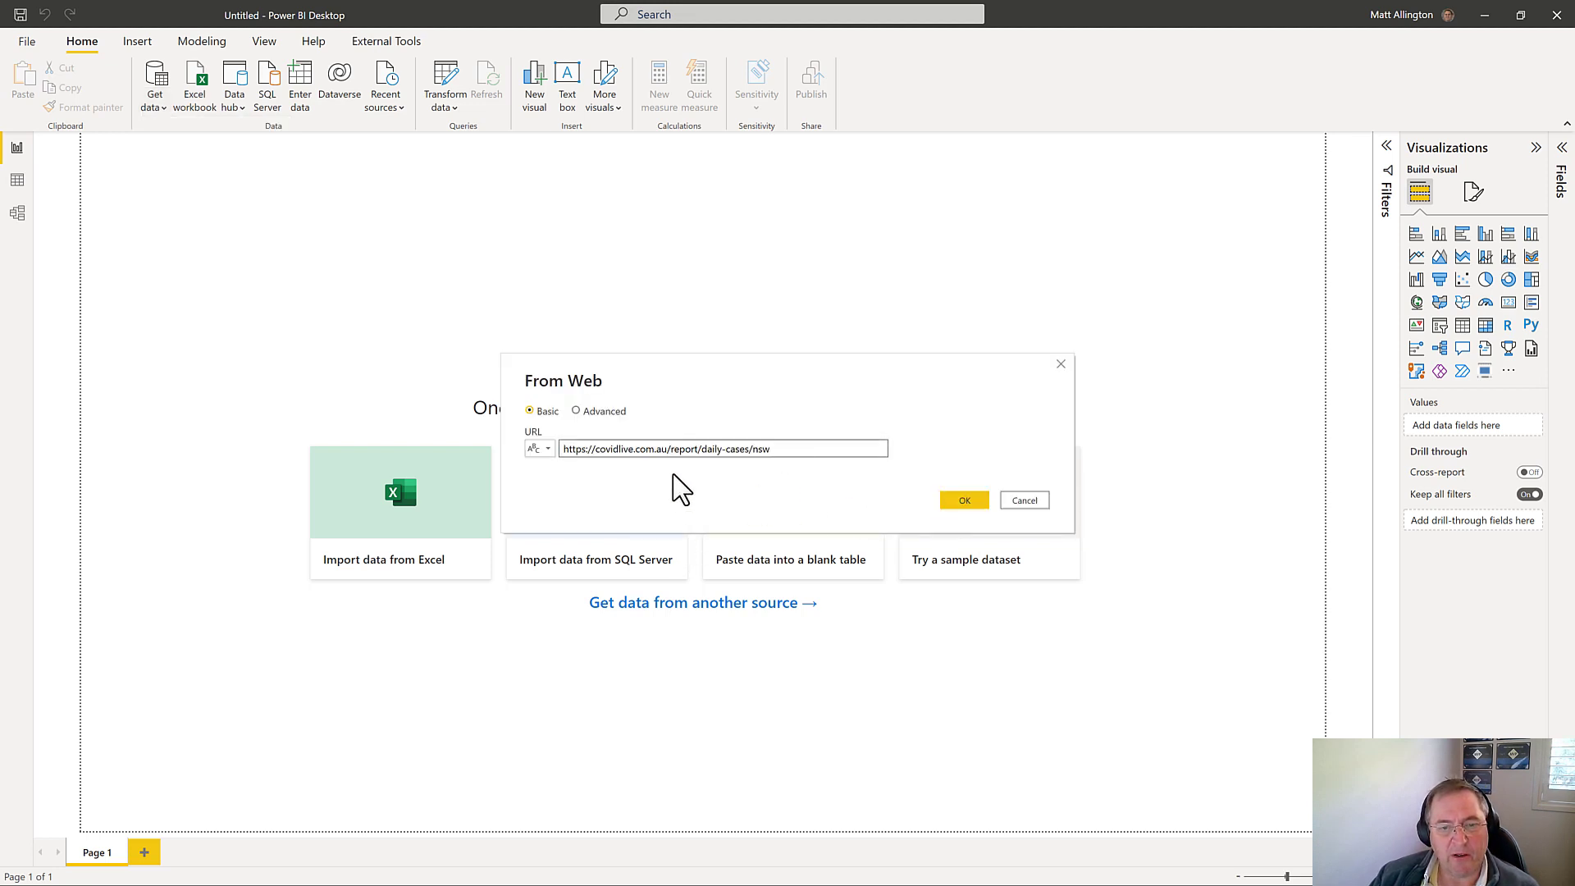
Switch the From Web dialog to Advanced and open the second URL part's value type choices.
{"action": "left_click", "coordinate": [548, 448]}
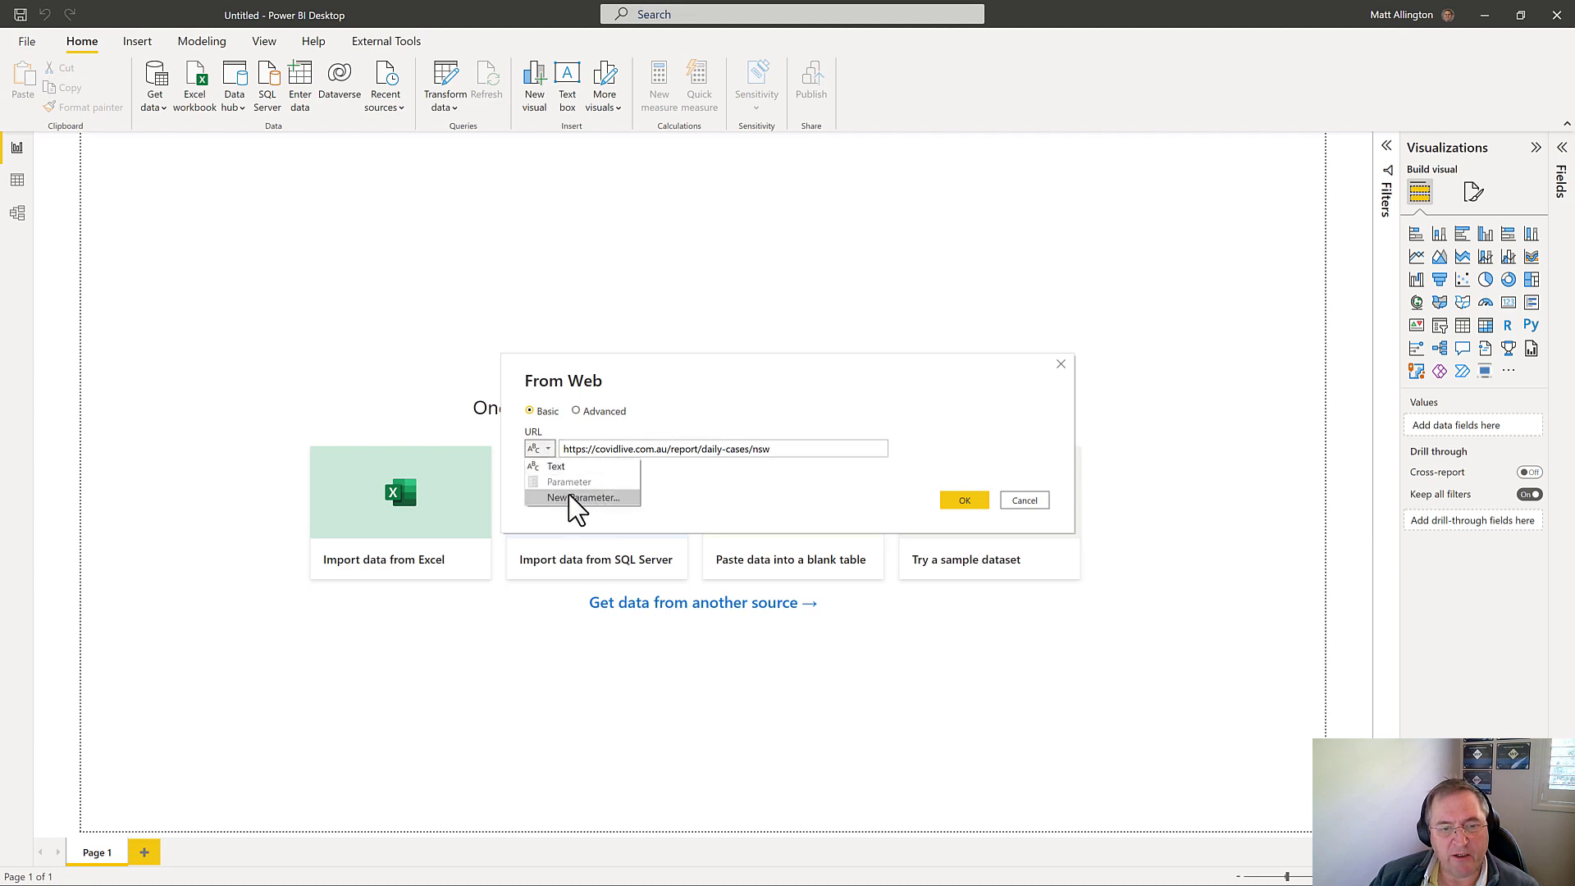
{"action": "left_click", "coordinate": [578, 410]}
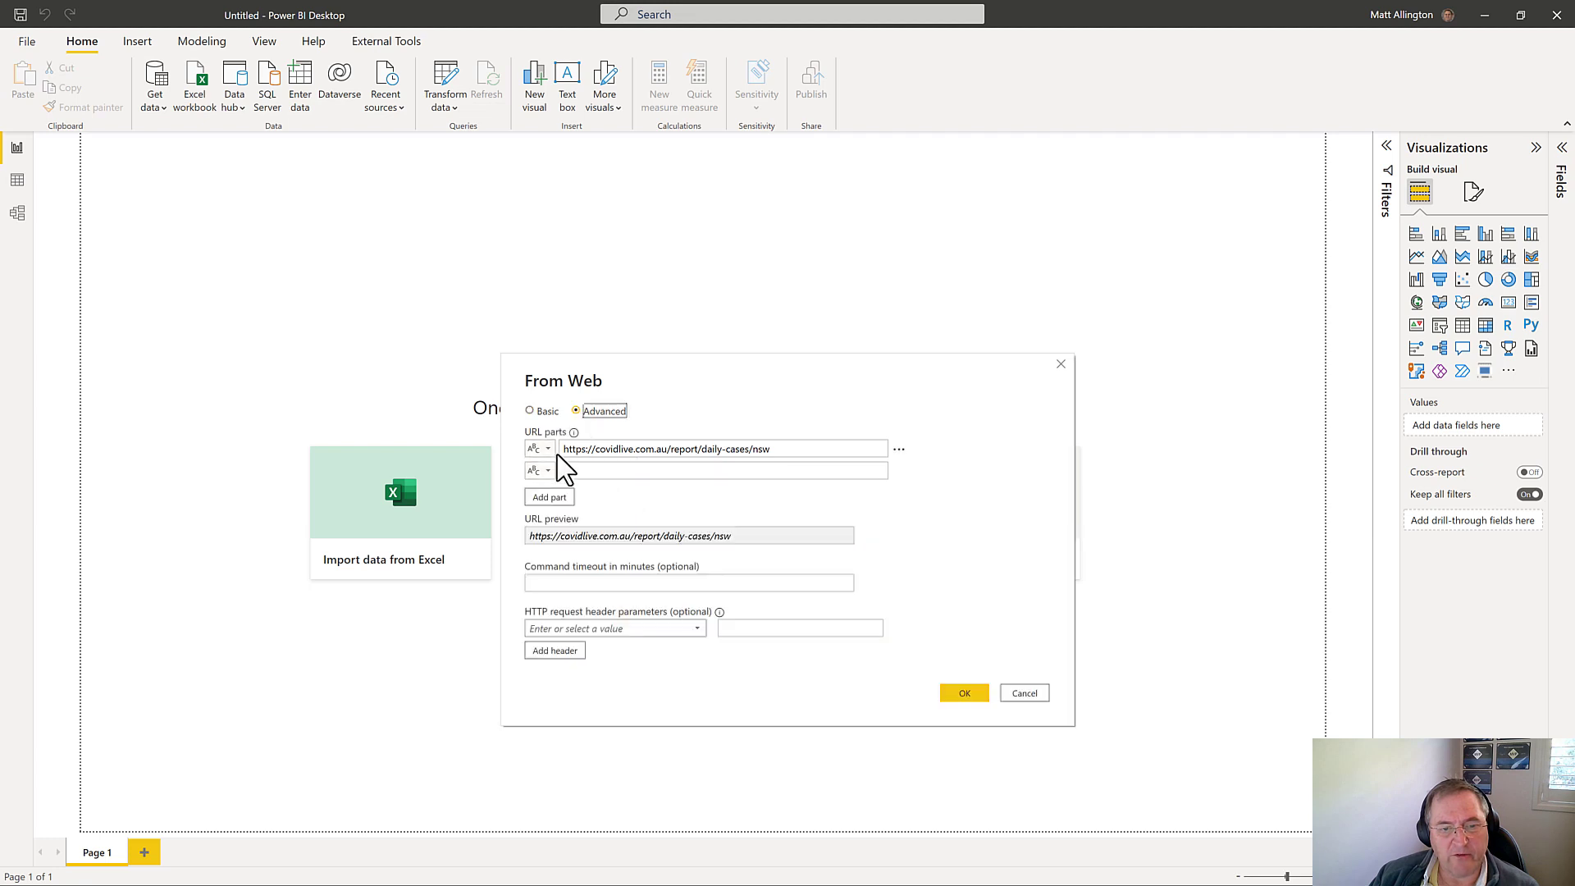
{"action": "left_click", "coordinate": [551, 470]}
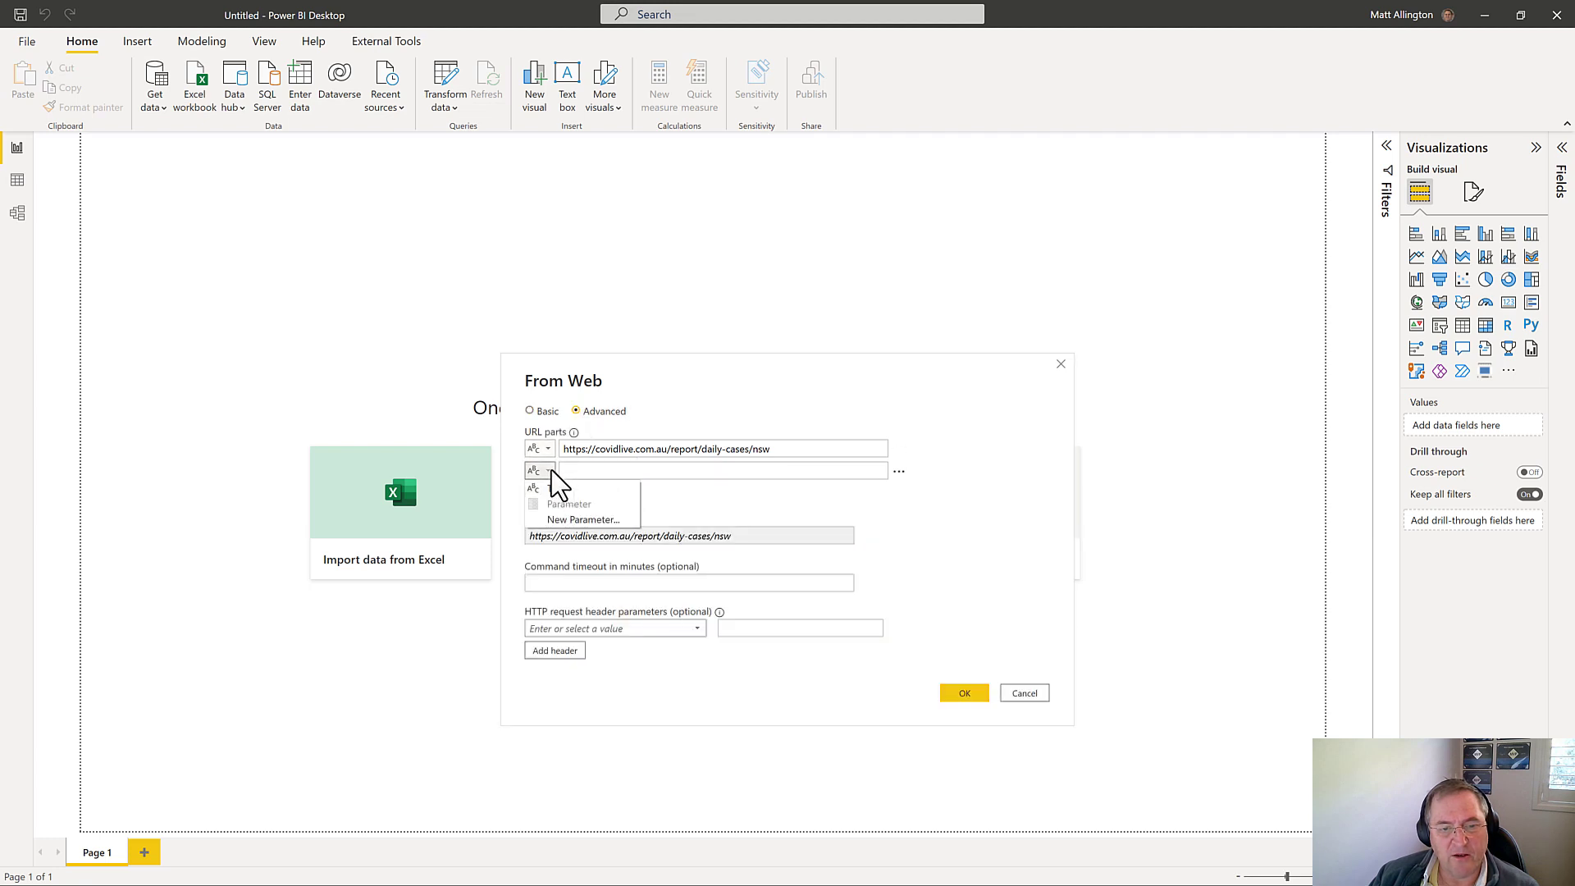
Create a new parameter named State with current value nsw.
{"action": "left_click", "coordinate": [559, 519]}
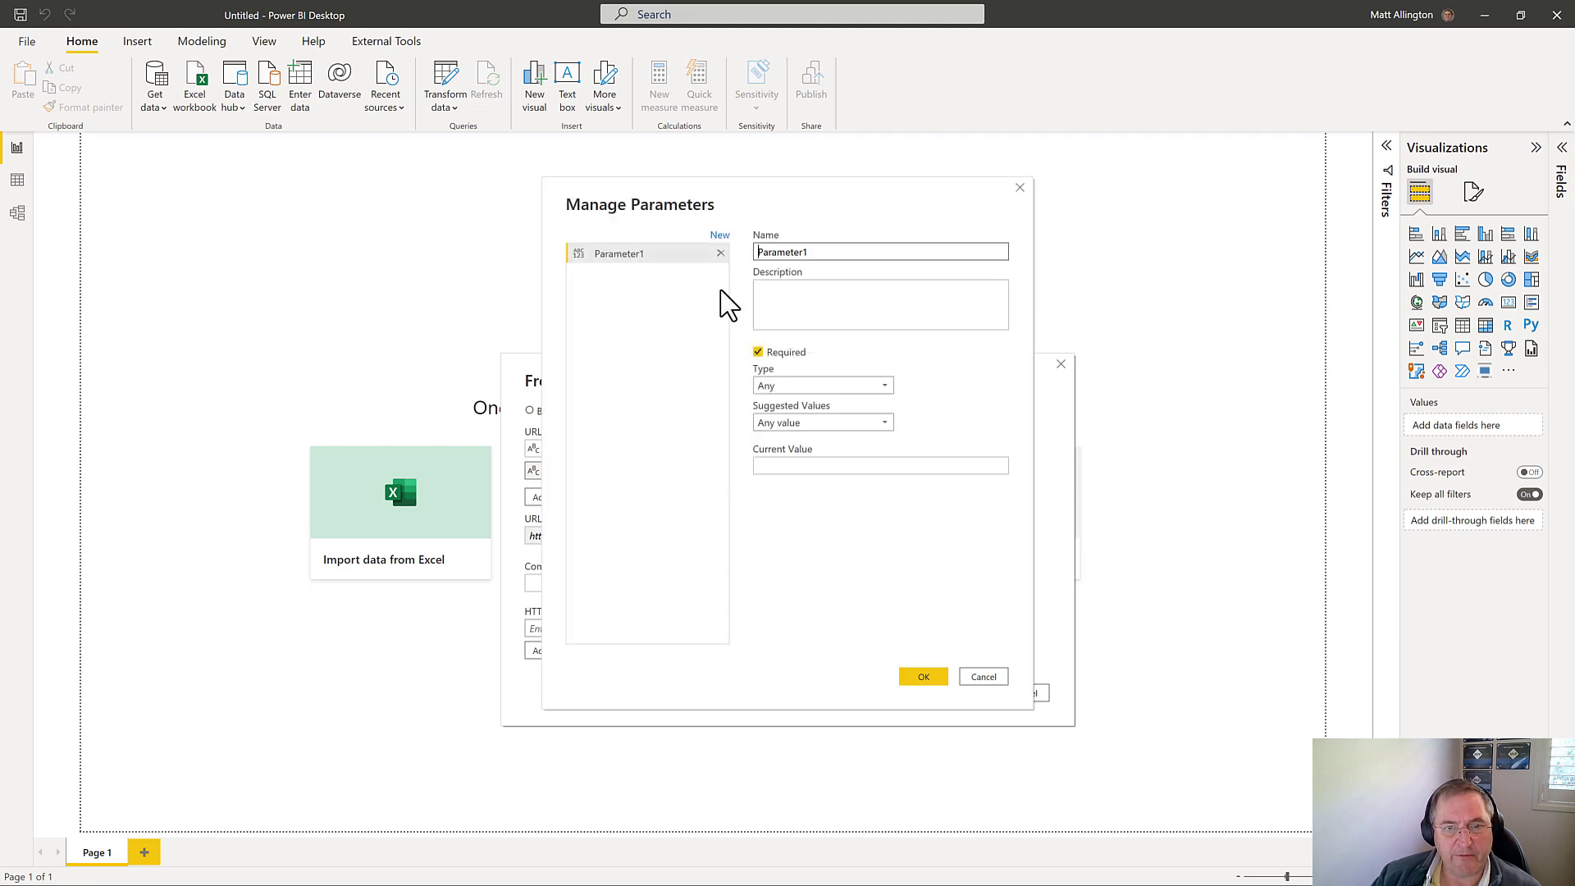
{"action": "double_click", "coordinate": [822, 253]}
{"action": "type", "text": "State"}
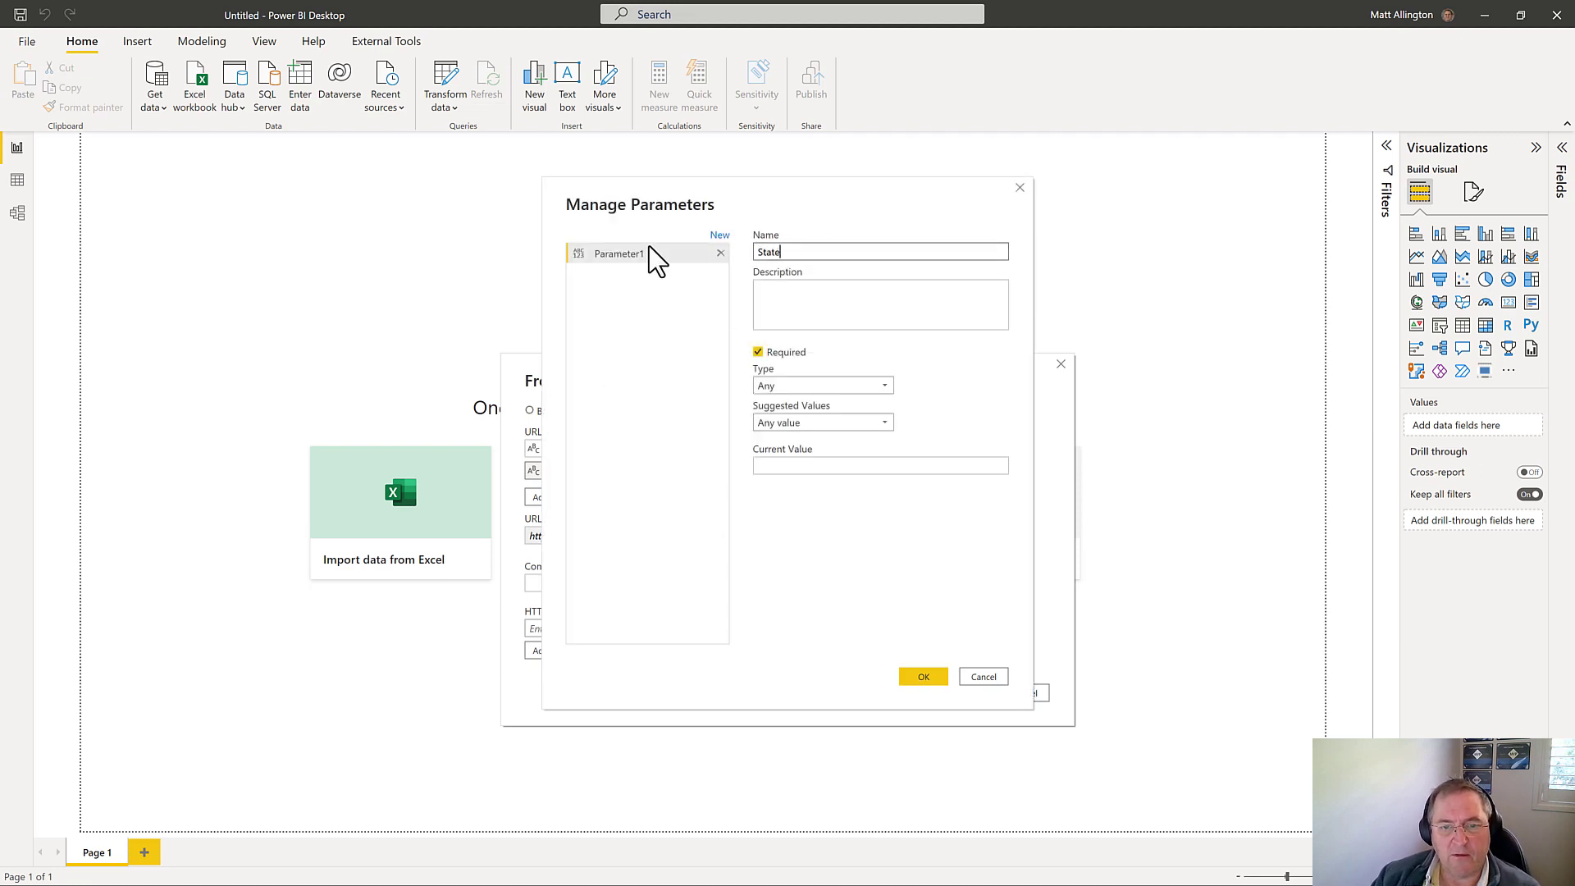
{"action": "left_click", "coordinate": [813, 467]}
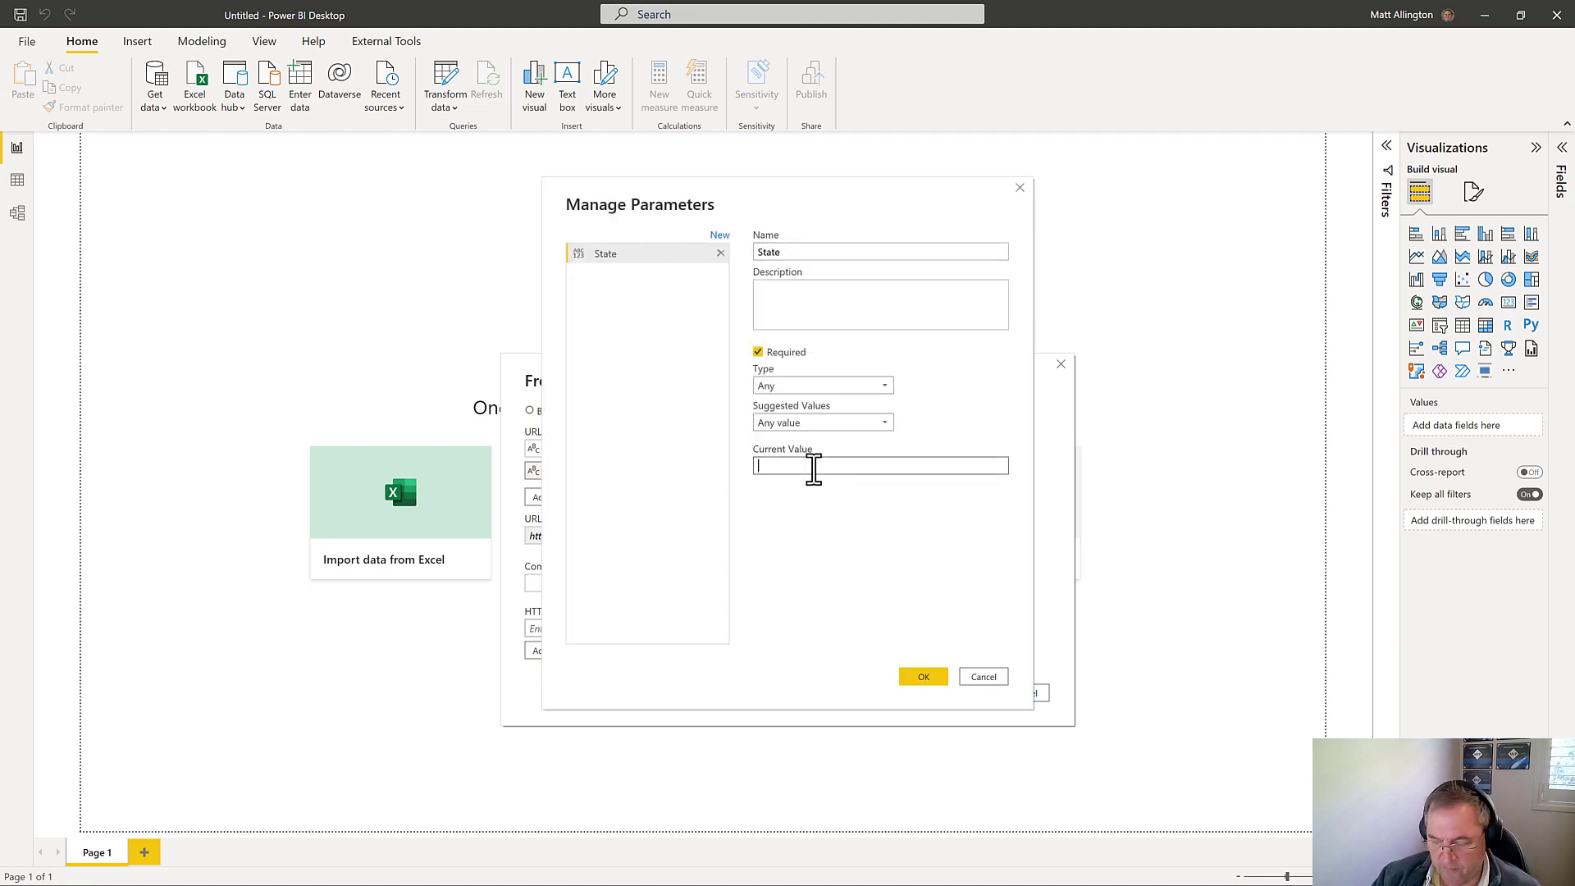
{"action": "type", "text": "nsw"}
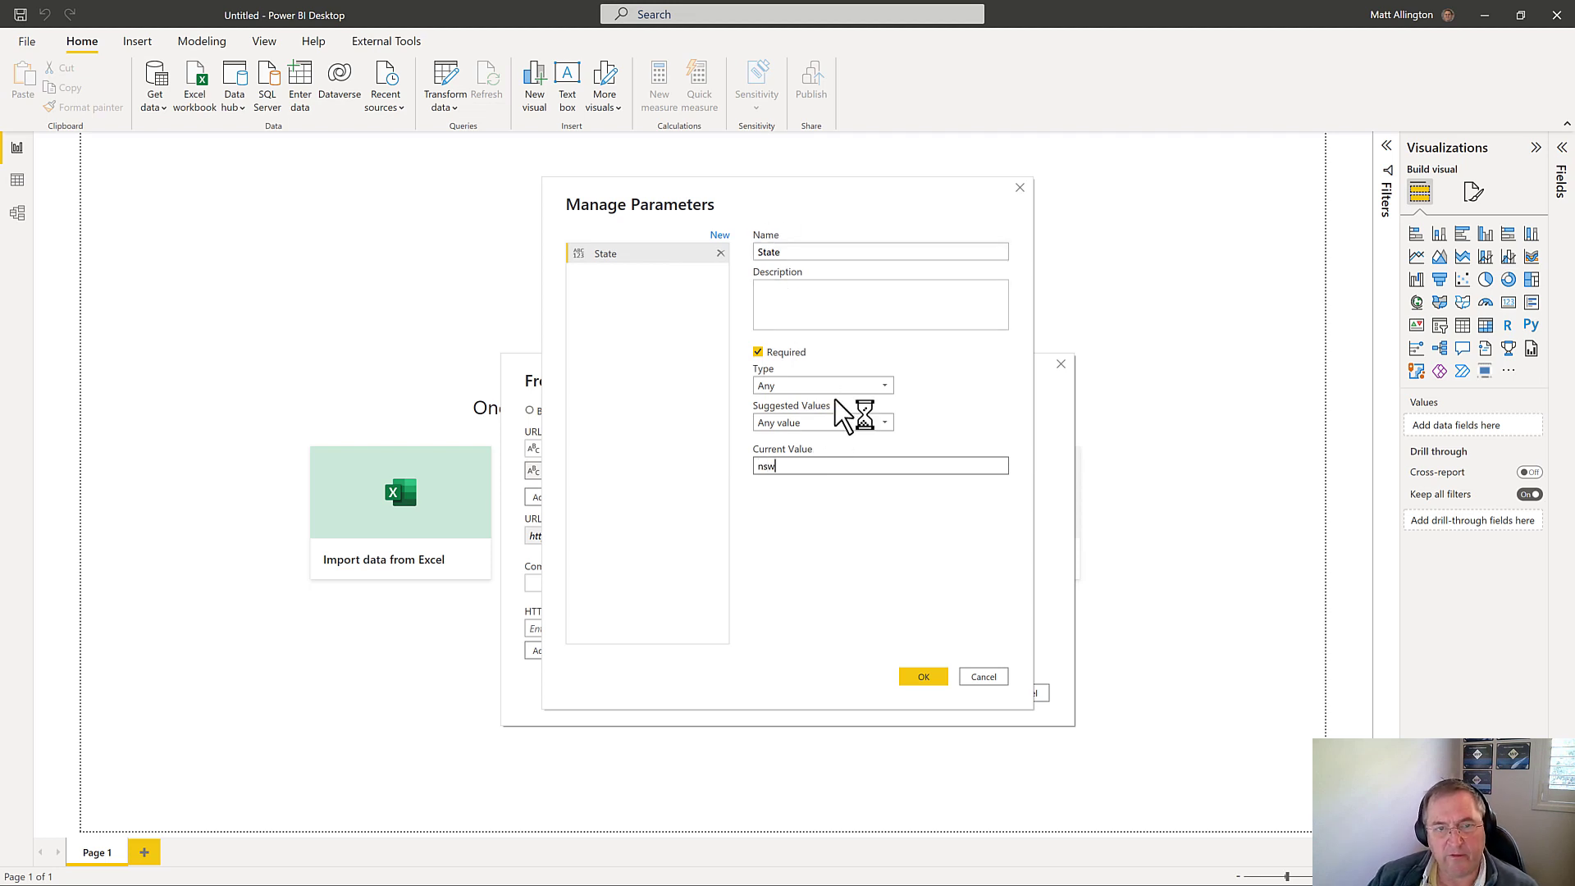
{"action": "left_click", "coordinate": [924, 676]}
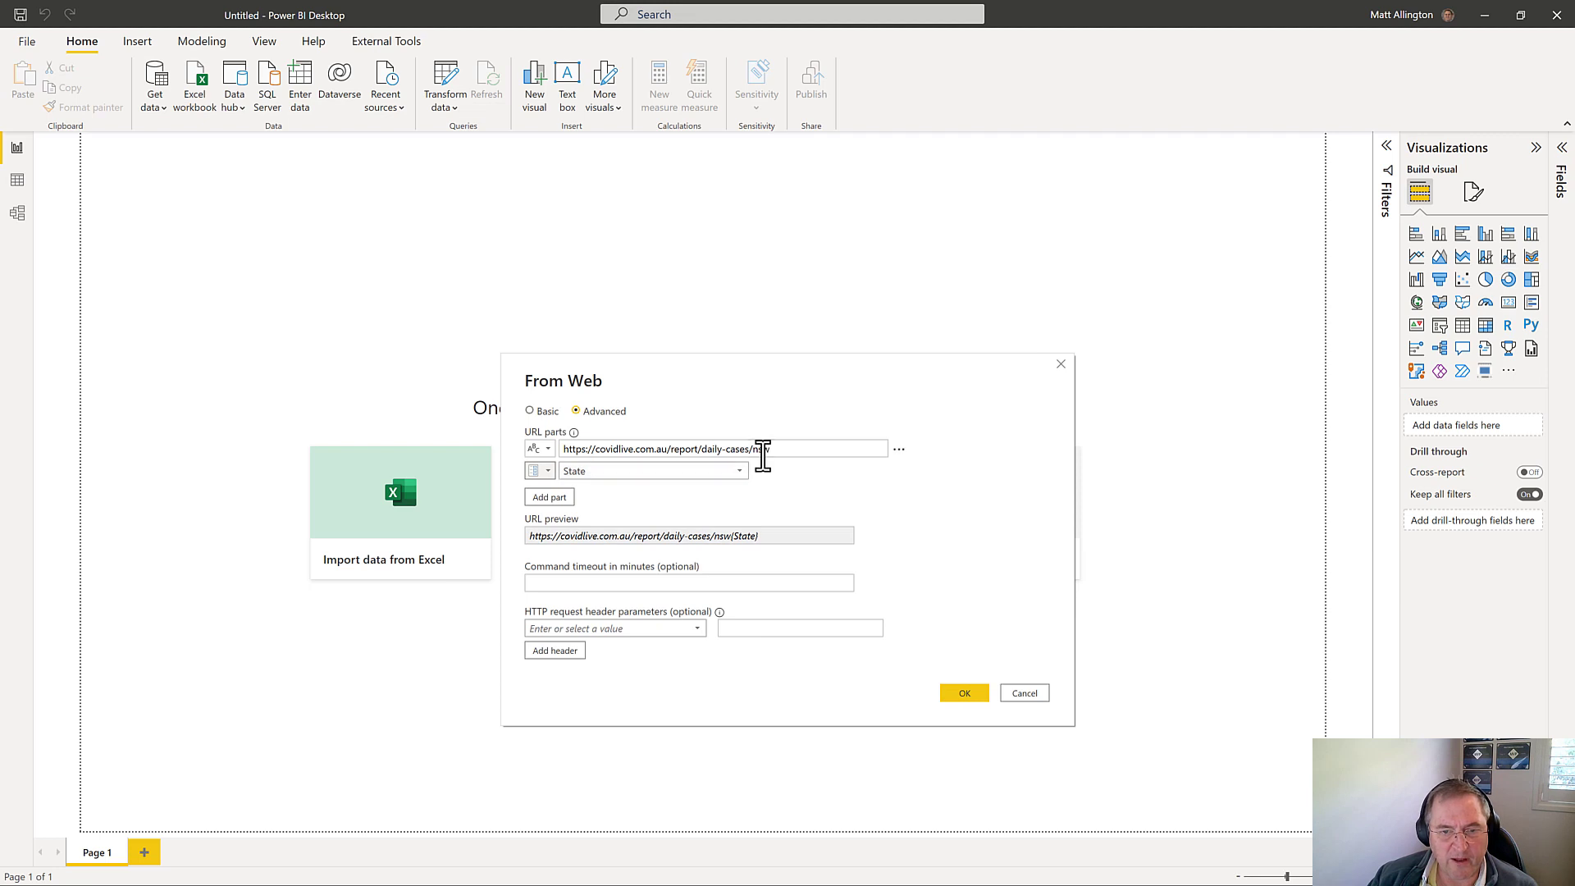
Delete nsw from the first URL part so State completes the address, and connect.
{"action": "left_click_drag", "start_coordinate": [751, 450], "coordinate": [797, 460]}
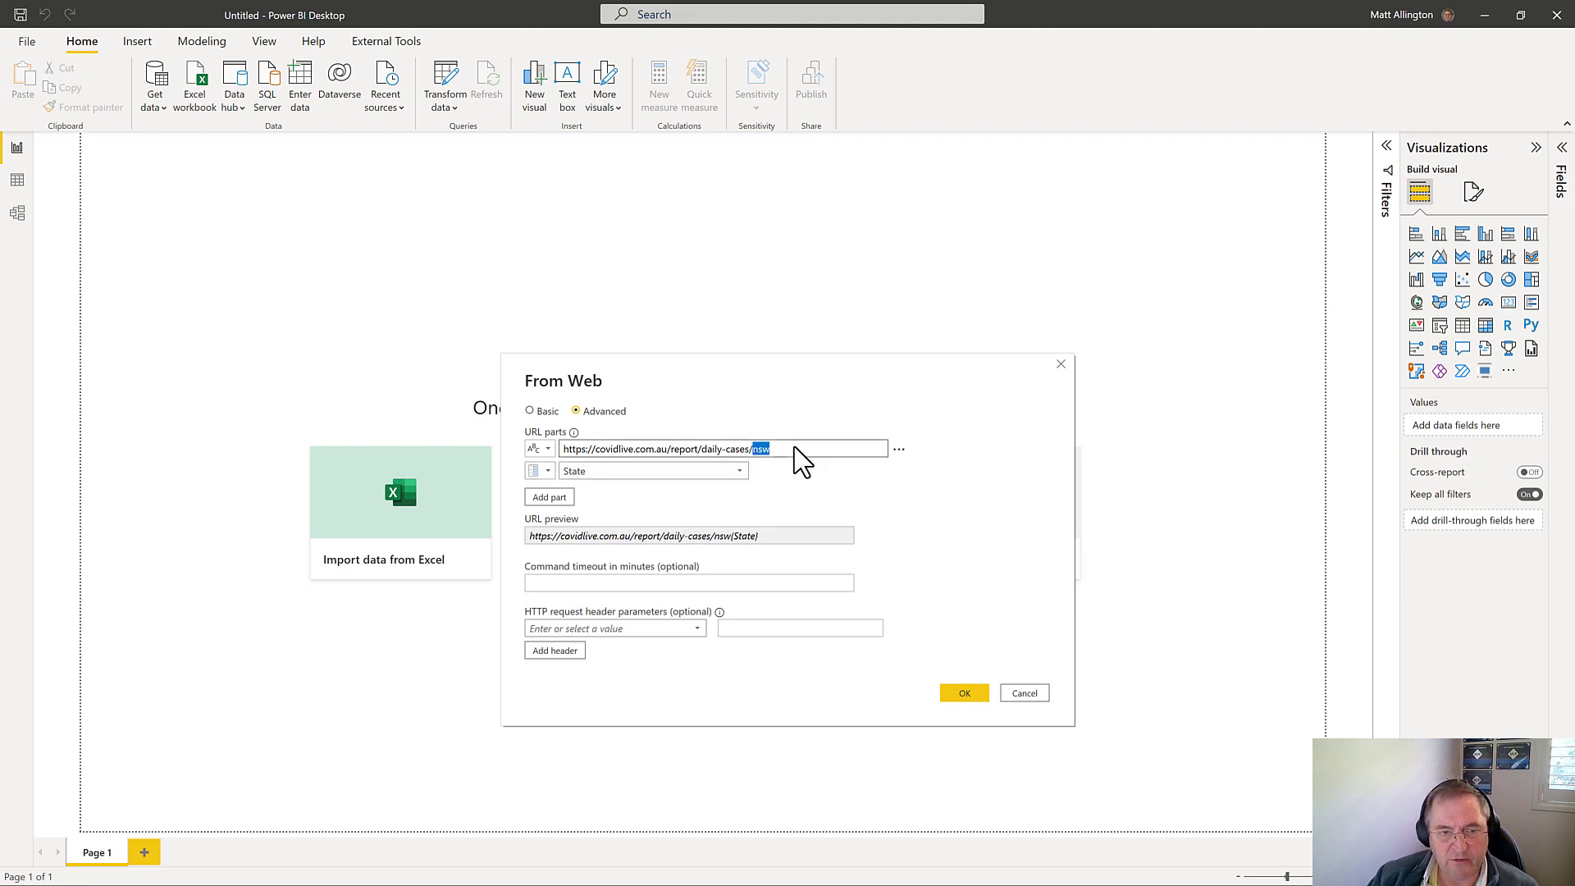
{"action": "key", "text": "BackSpace"}
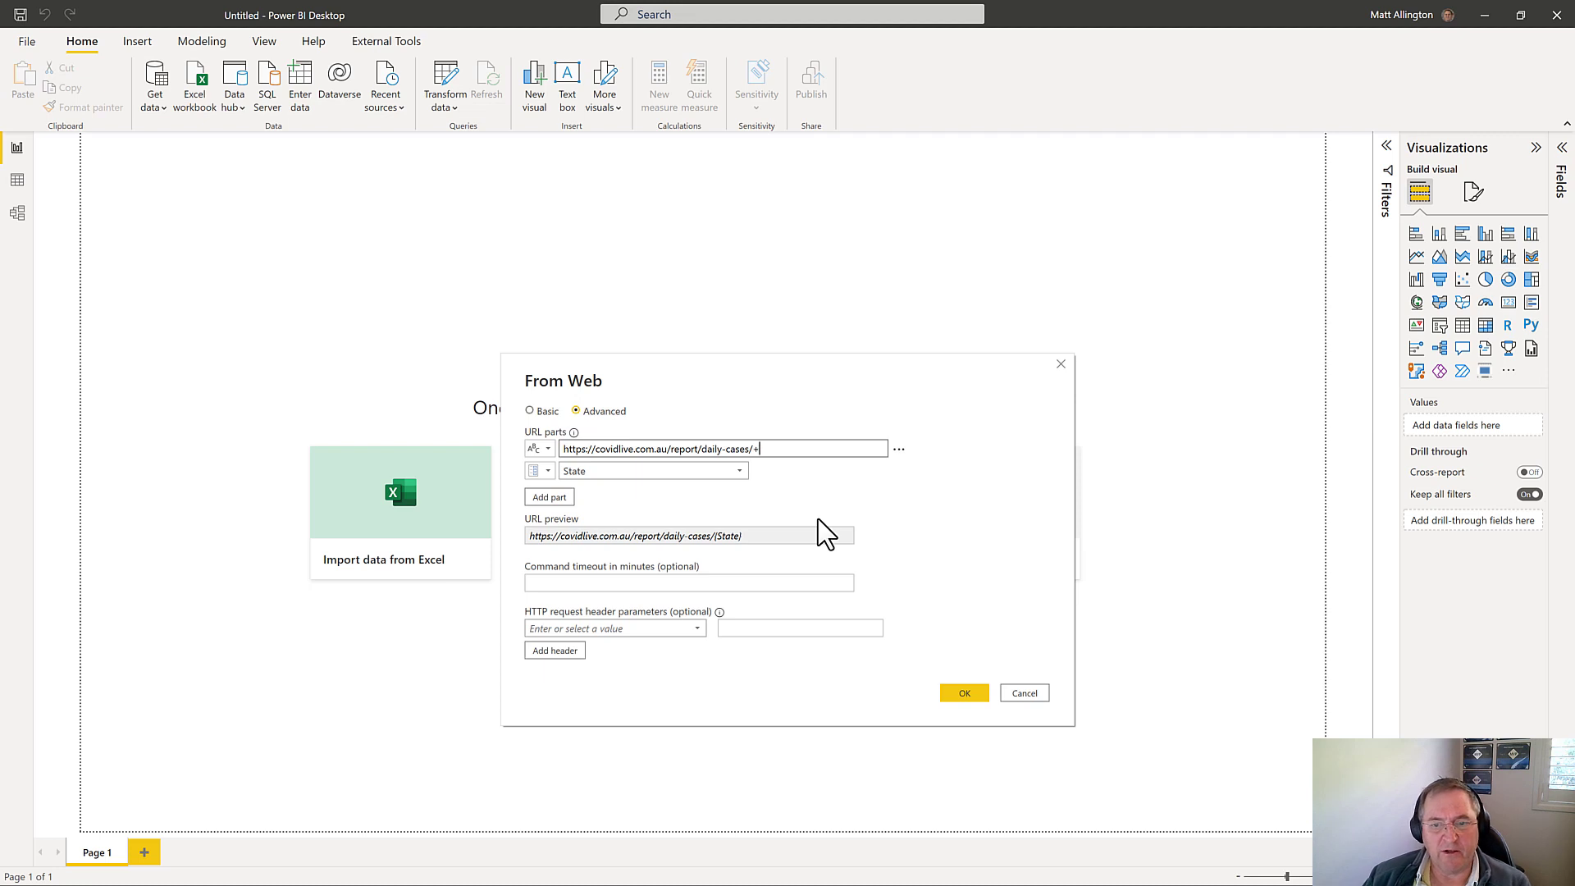
{"action": "key", "text": "Return"}
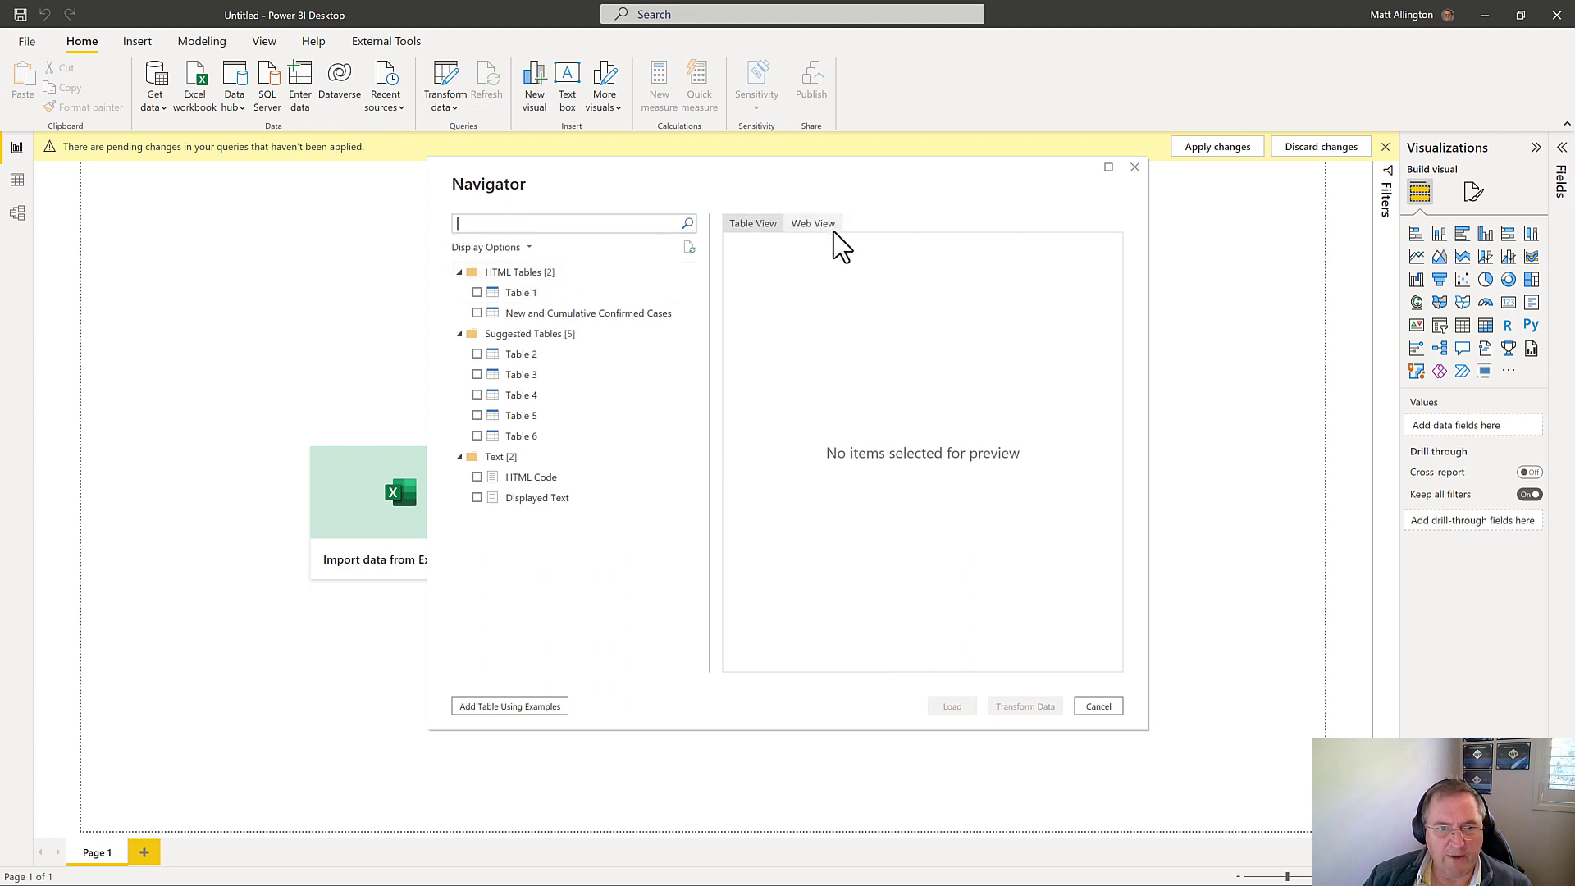
Preview Table 1 and New and Cumulative Confirmed Cases, then tick New and Cumulative Confirmed Cases.
{"action": "left_click", "coordinate": [520, 293]}
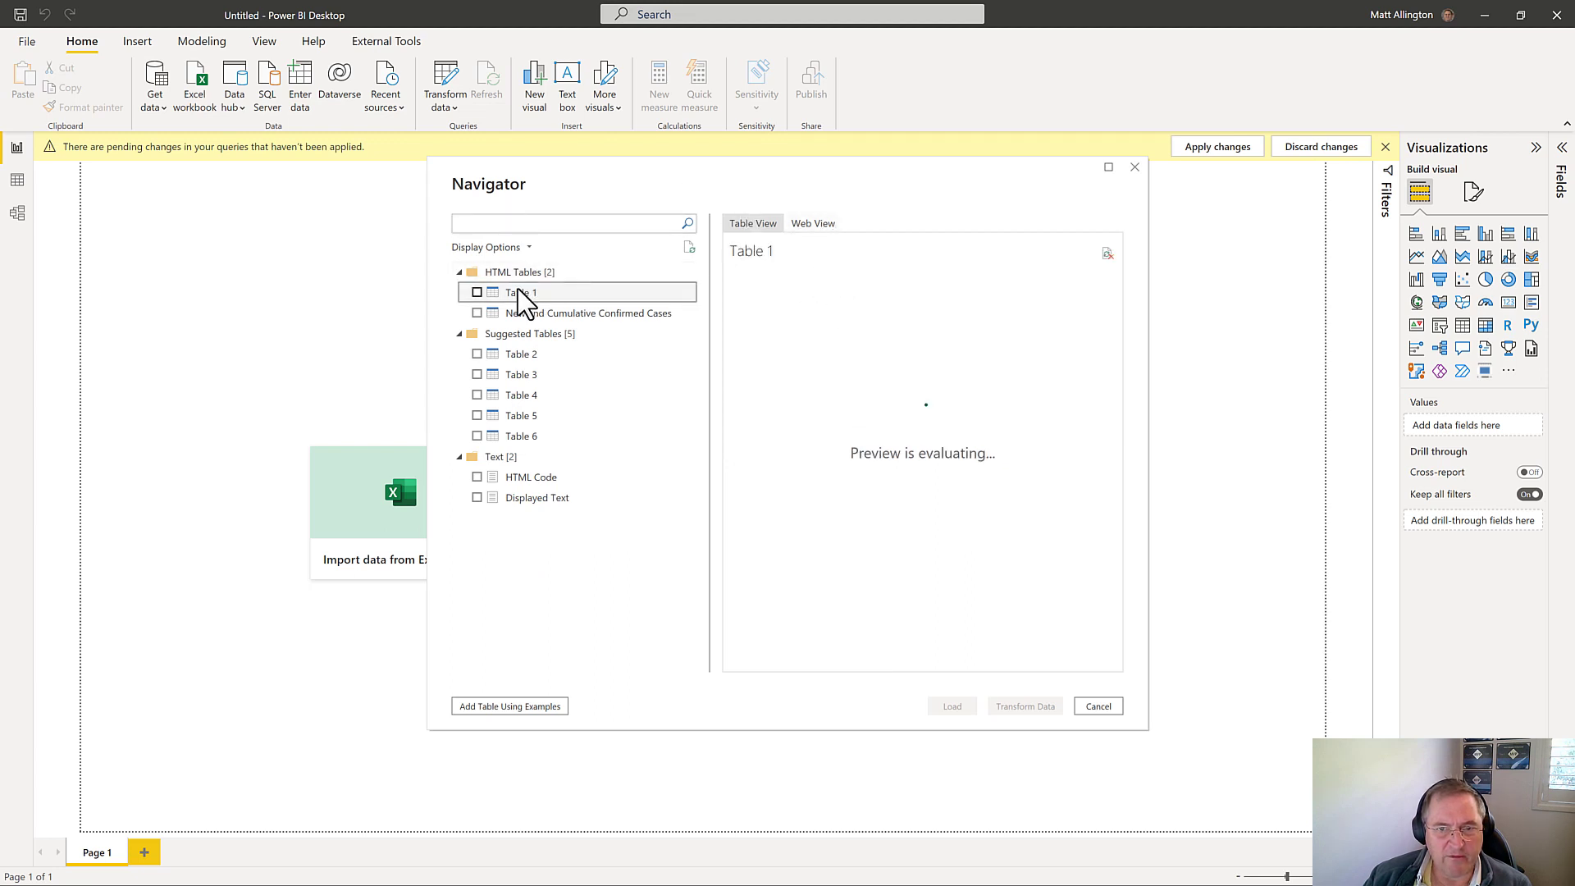
{"action": "left_click", "coordinate": [558, 314]}
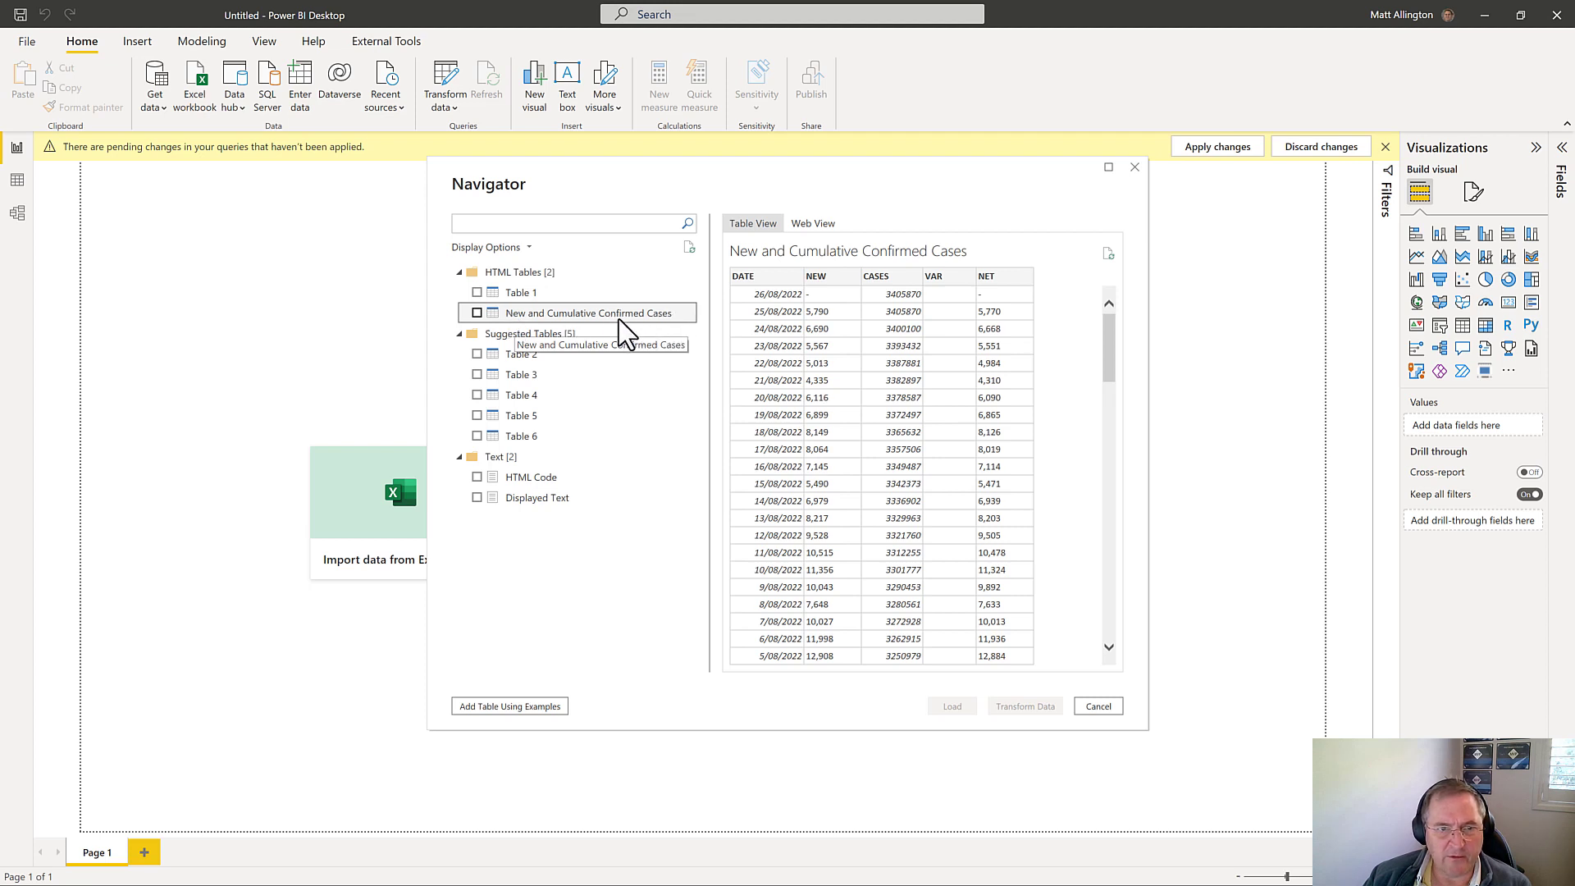
{"action": "left_click", "coordinate": [476, 314]}
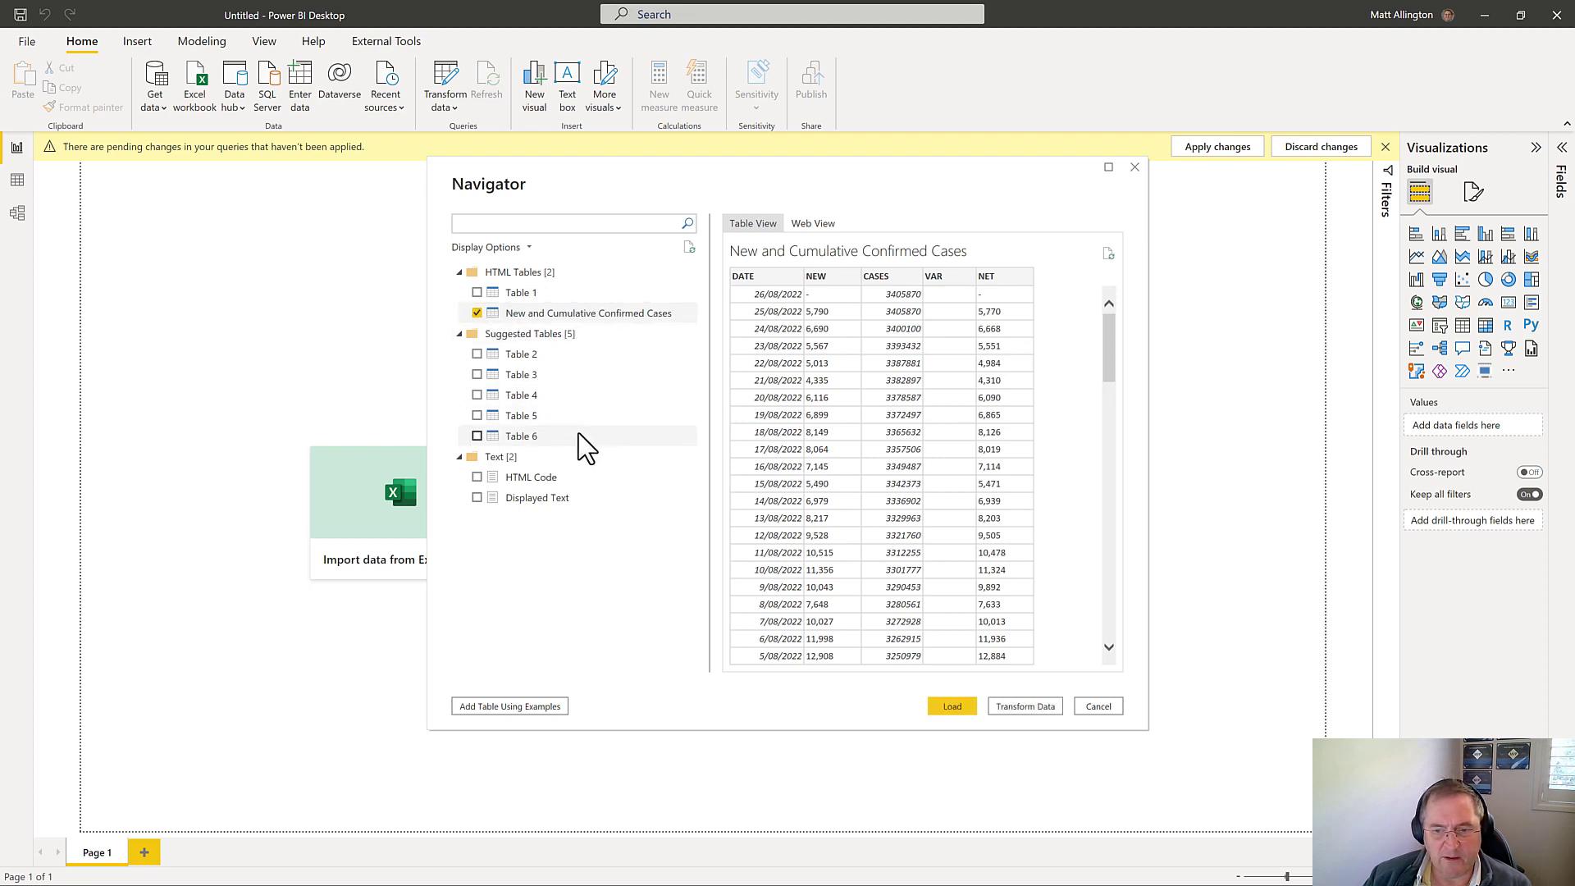
Load the cases table into Power Query Editor and rename its query to OneState.
{"action": "left_click", "coordinate": [1021, 707]}
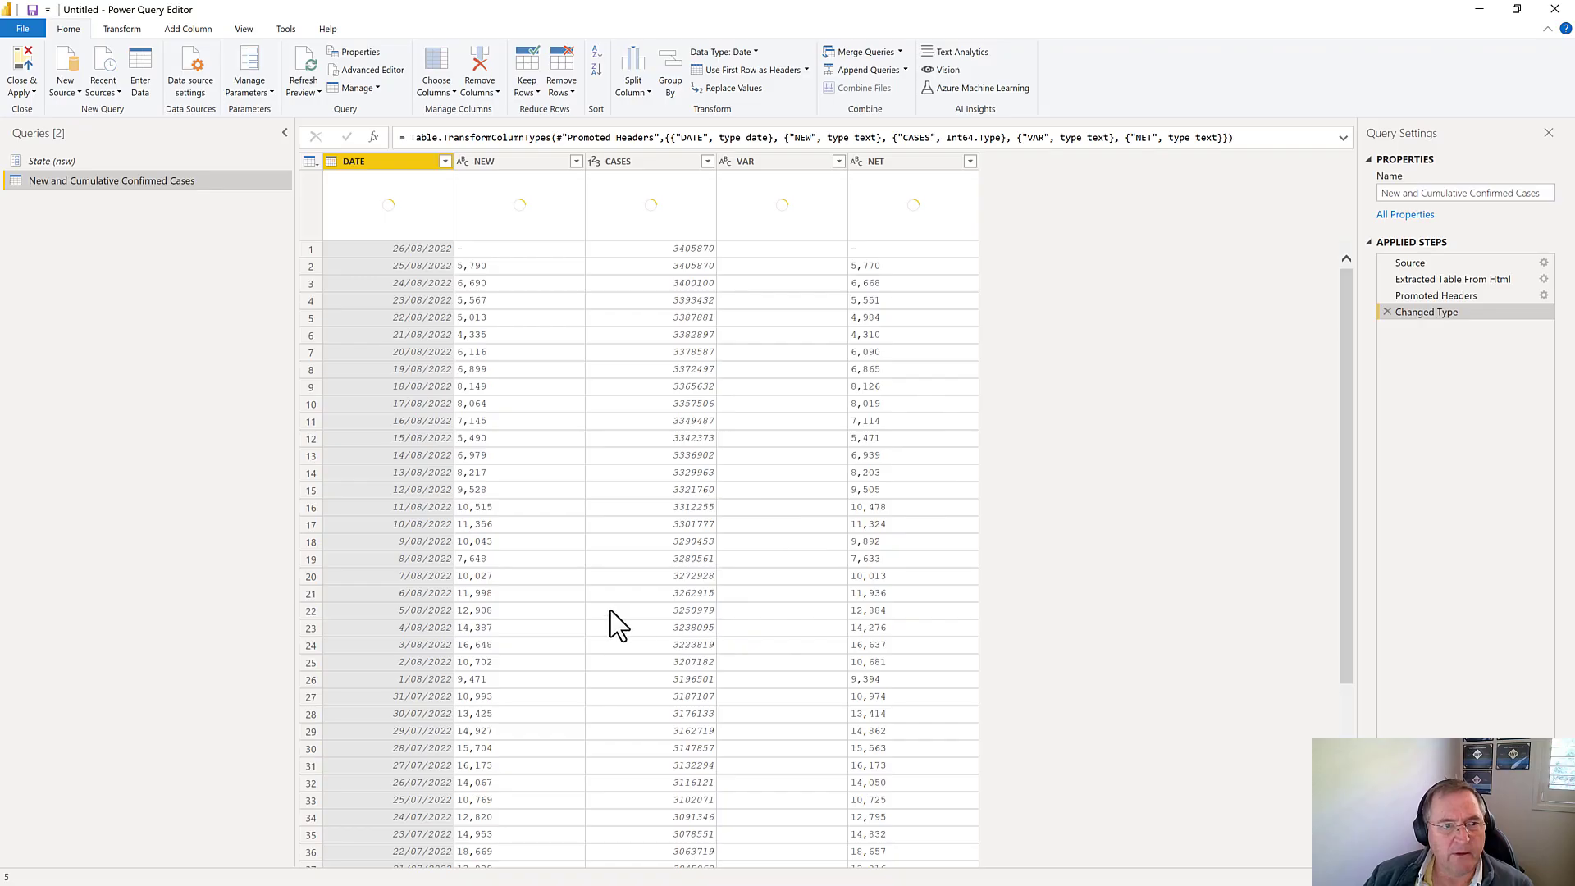
{"action": "left_click", "coordinate": [1432, 192]}
{"action": "triple_click", "coordinate": [1437, 193]}
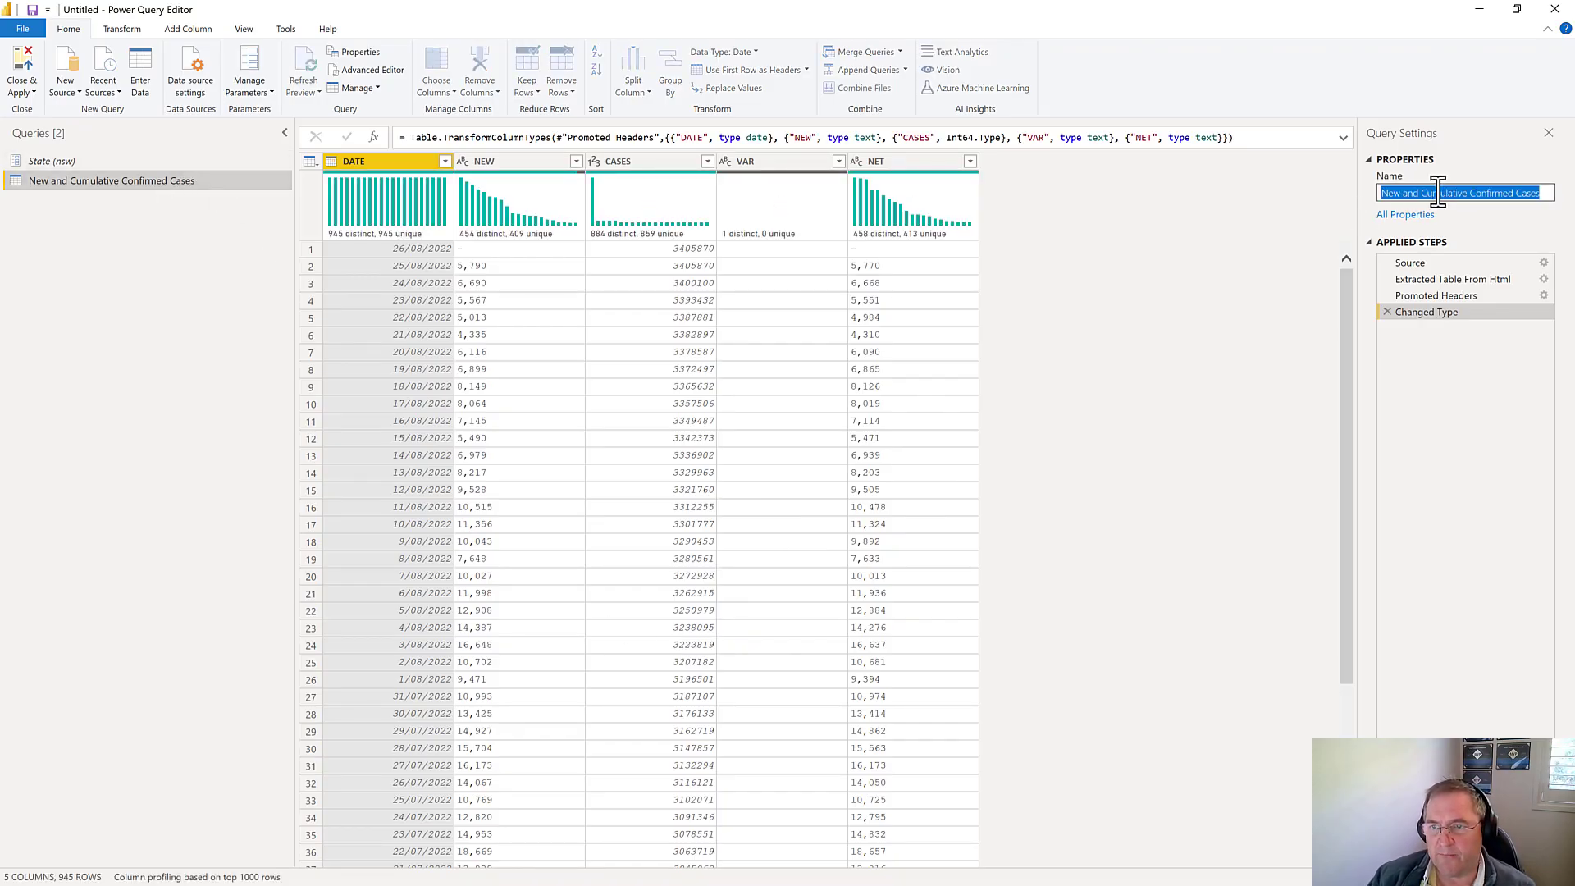
{"action": "type", "text": "On"}
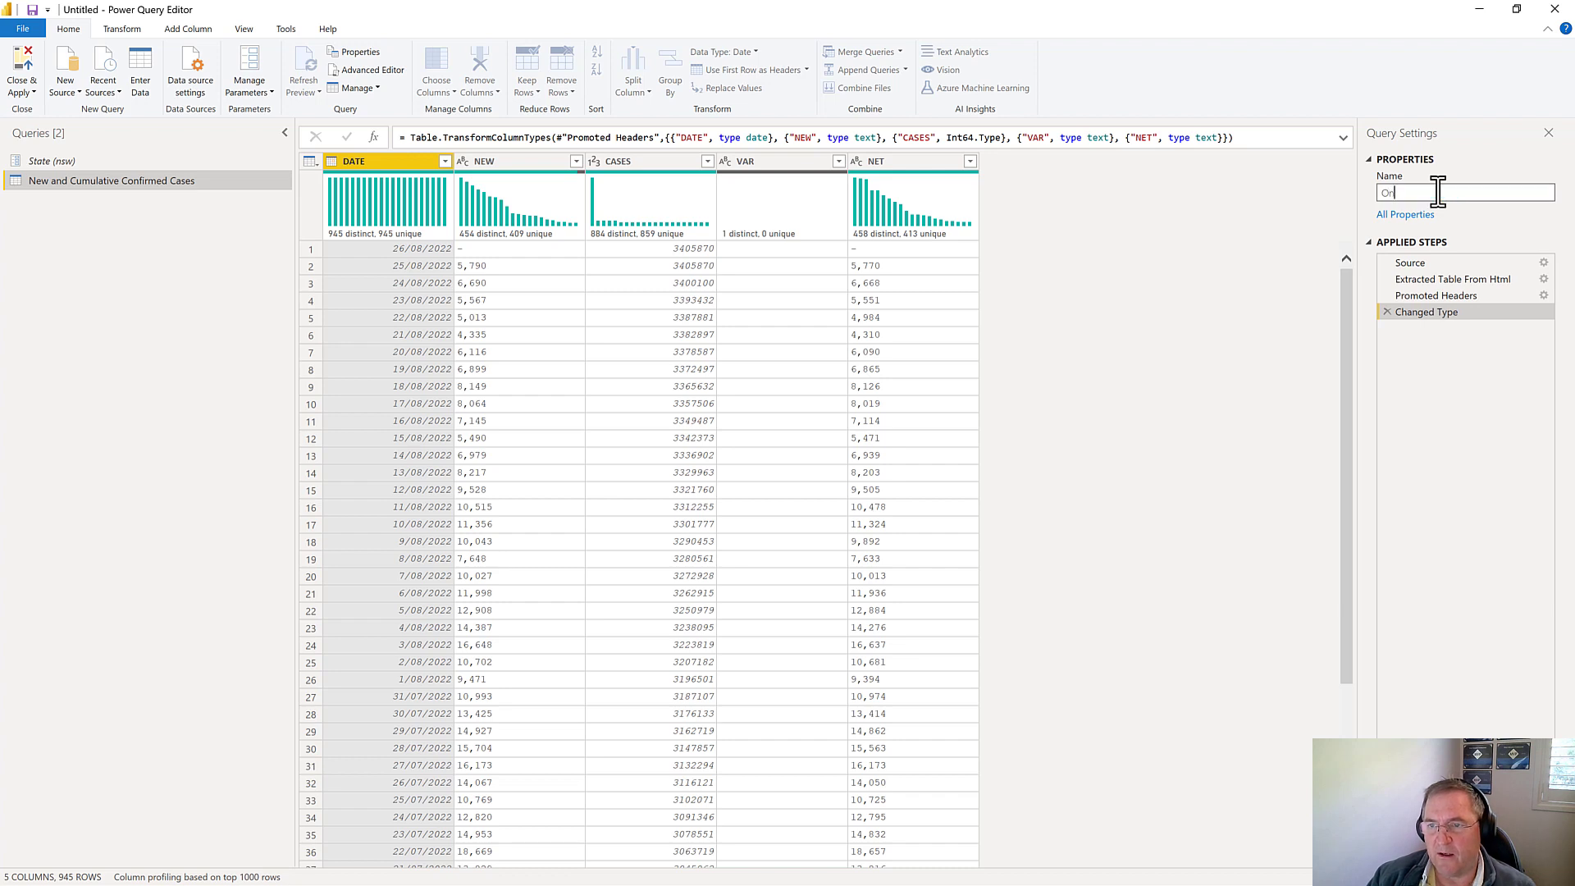
{"action": "type", "text": "eSta"}
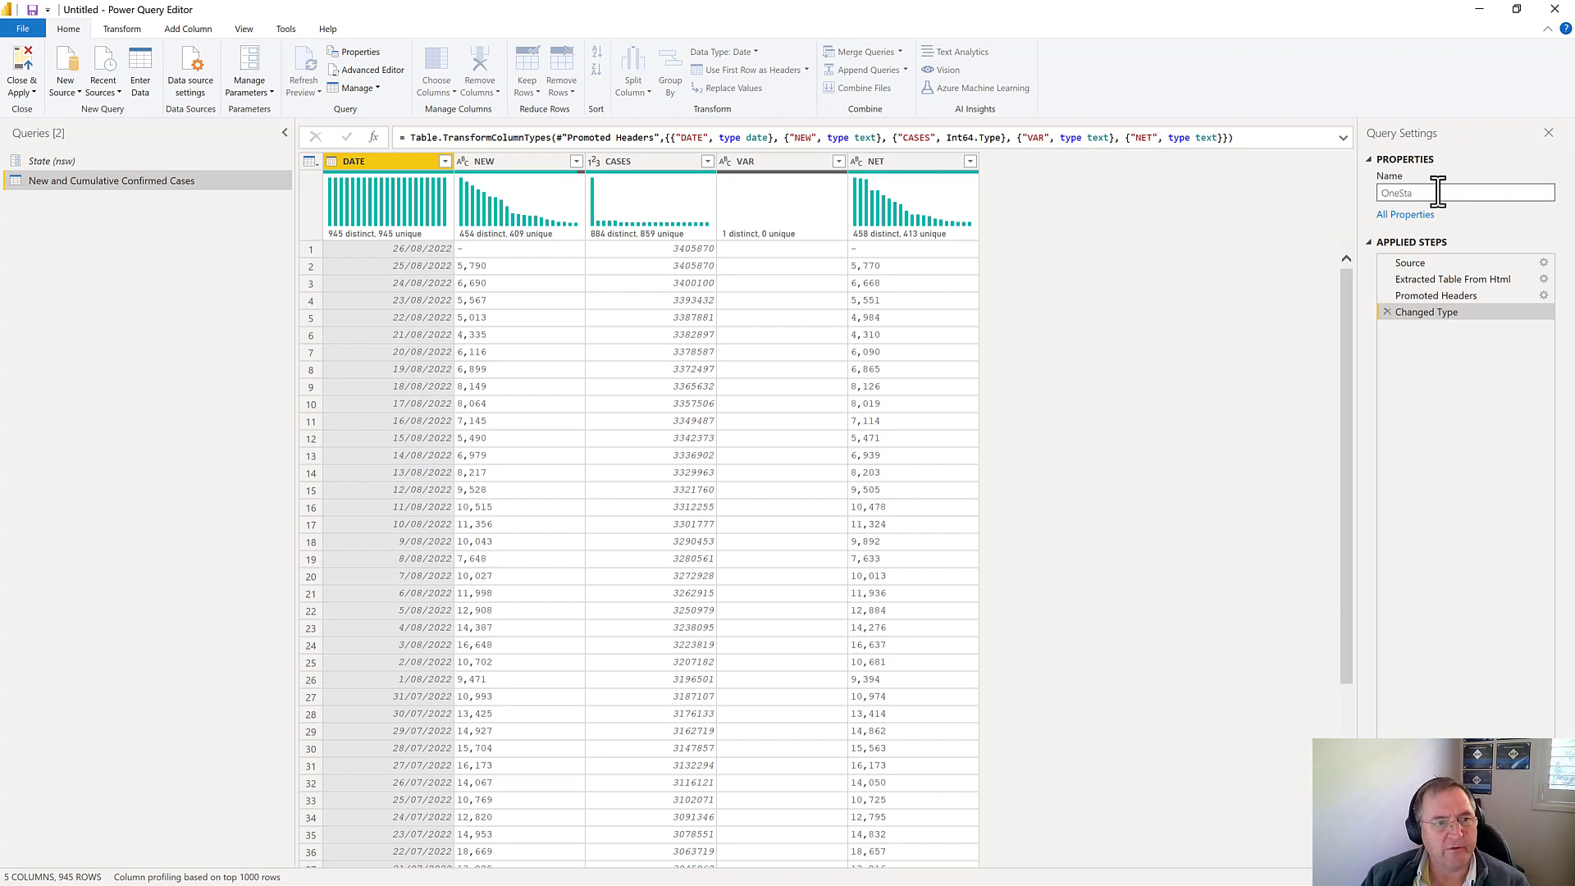
{"action": "type", "text": "te"}
{"action": "key", "text": "Return"}
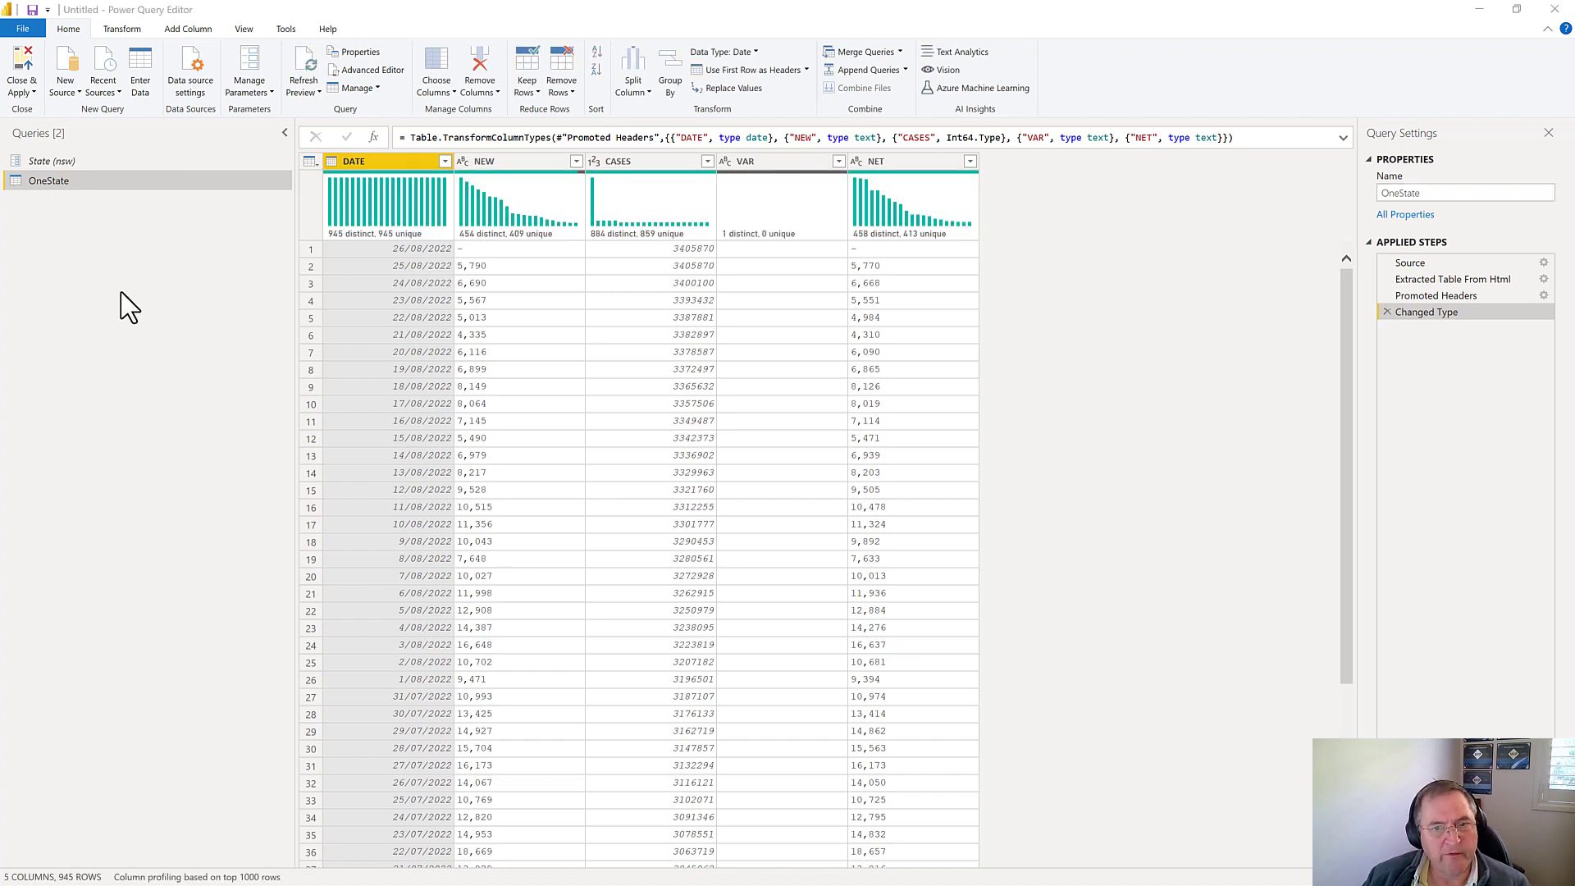
Change the State parameter's current value from nsw to vic, then return to OneState.
{"action": "left_click", "coordinate": [64, 163]}
{"action": "left_click", "coordinate": [346, 164]}
{"action": "key", "text": "BackSpace"}
{"action": "key", "text": "BackSpace"}
{"action": "key", "text": "BackSpace"}
{"action": "type", "text": "vic"}
{"action": "left_click", "coordinate": [82, 182]}
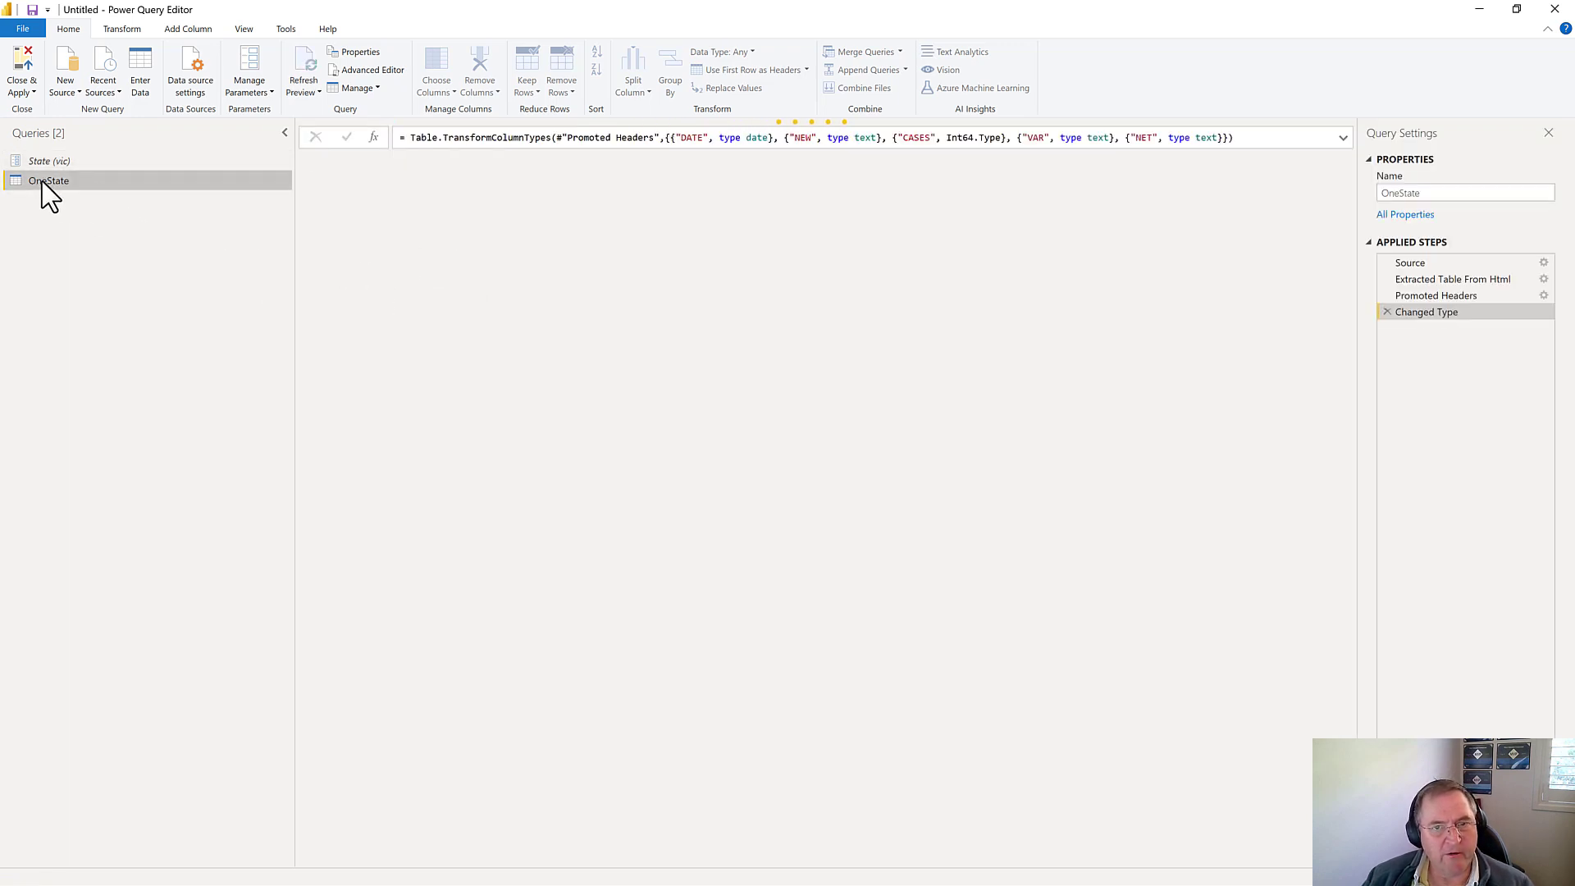
{"action": "left_click_drag", "start_coordinate": [57, 180], "coordinate": [144, 207]}
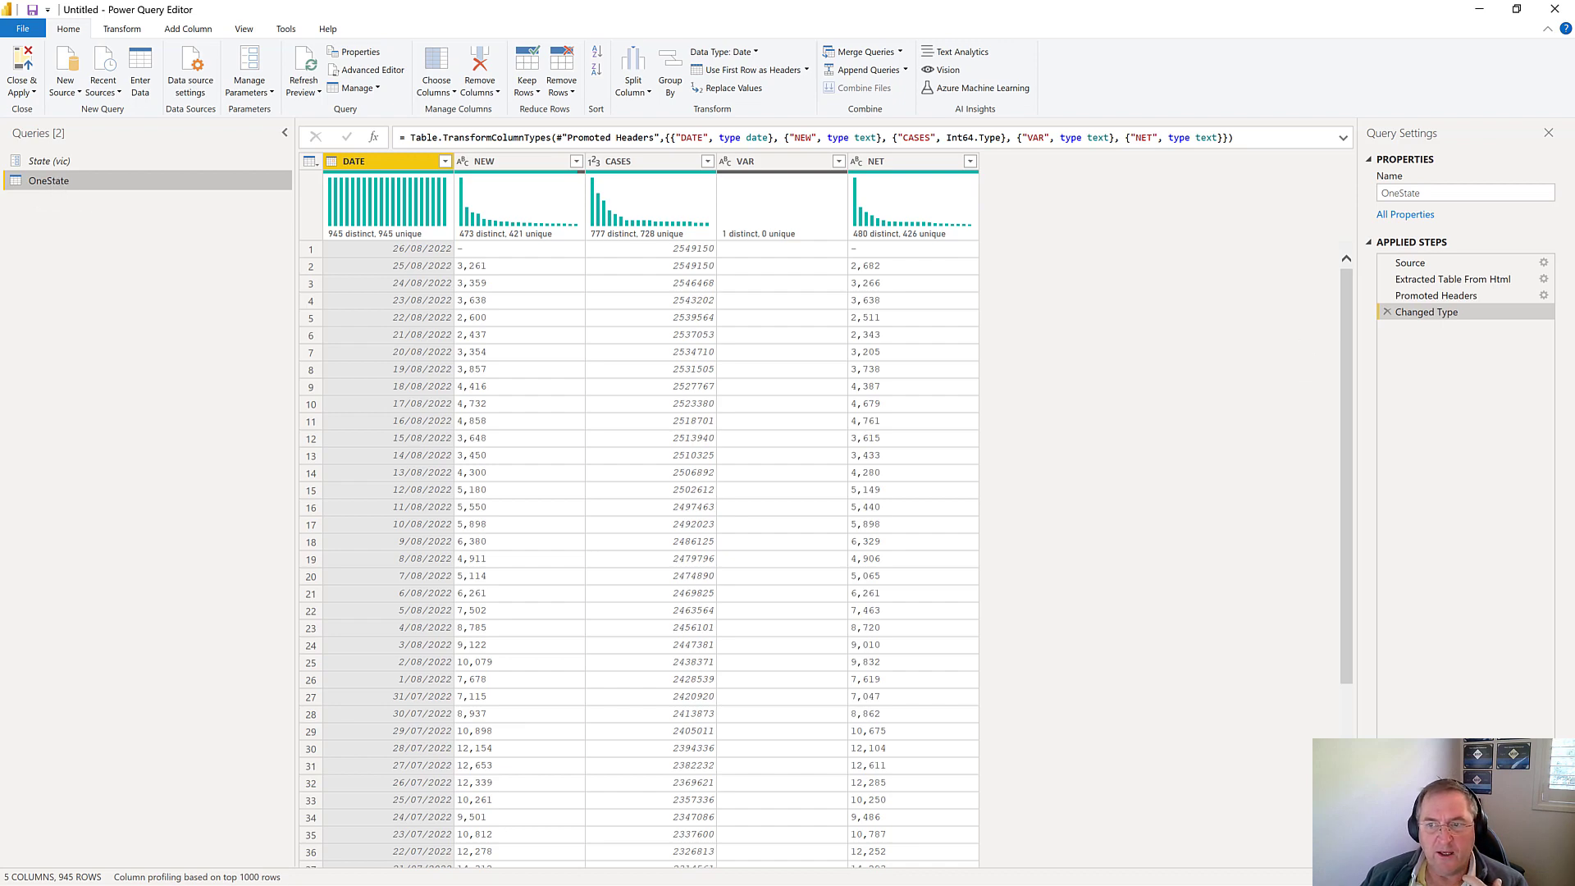
Preview the Source step's raw HTML, then create function fnOneState from the OneState query.
{"action": "left_click", "coordinate": [1450, 261]}
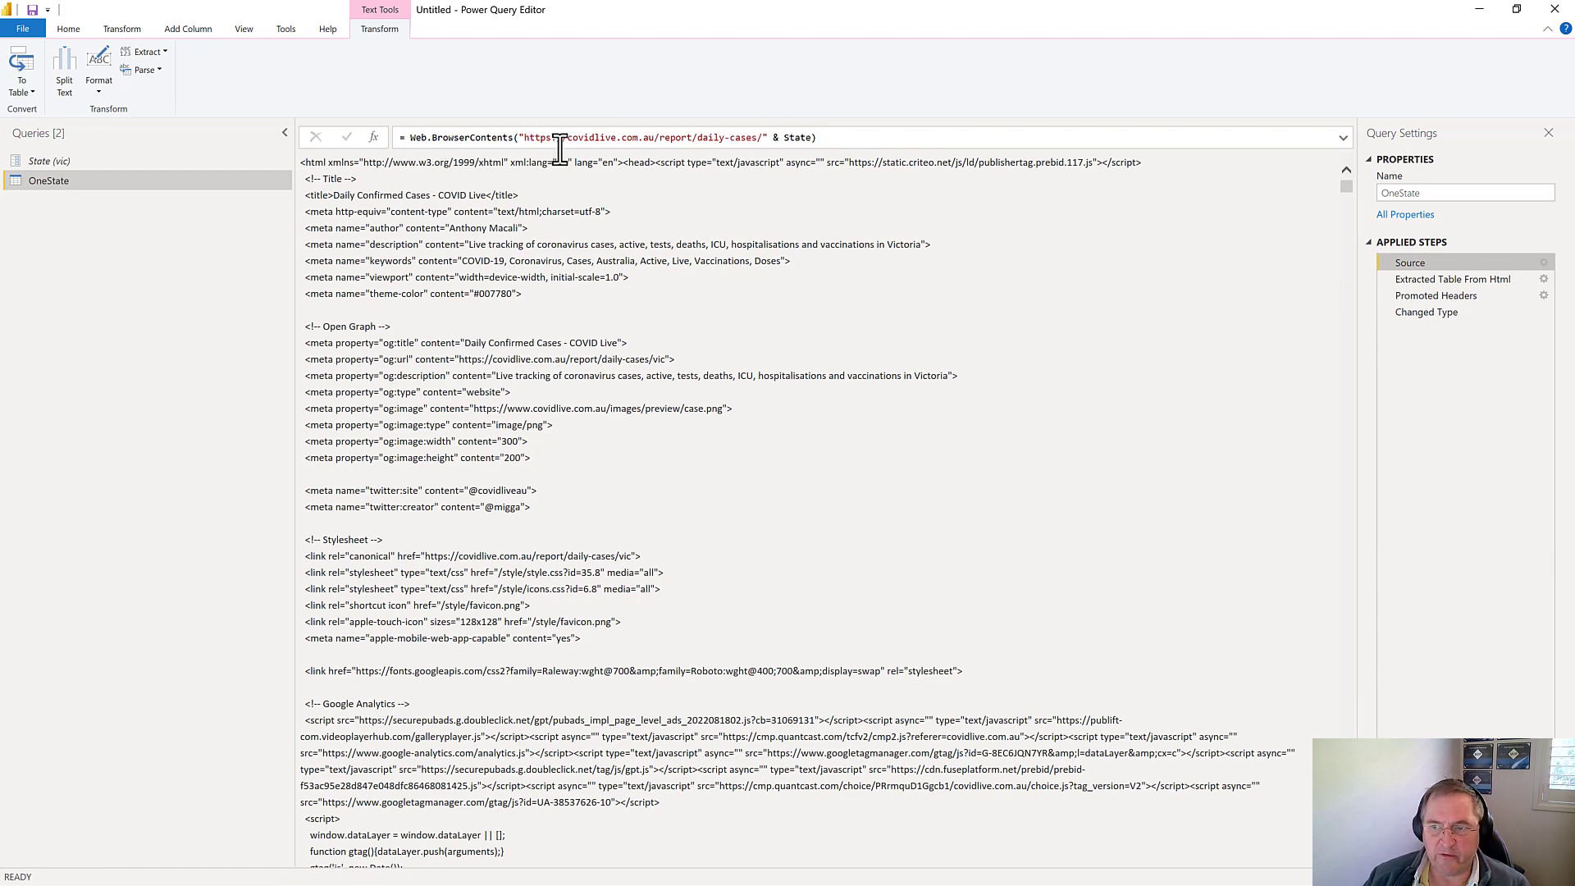
{"action": "left_click", "coordinate": [1404, 315]}
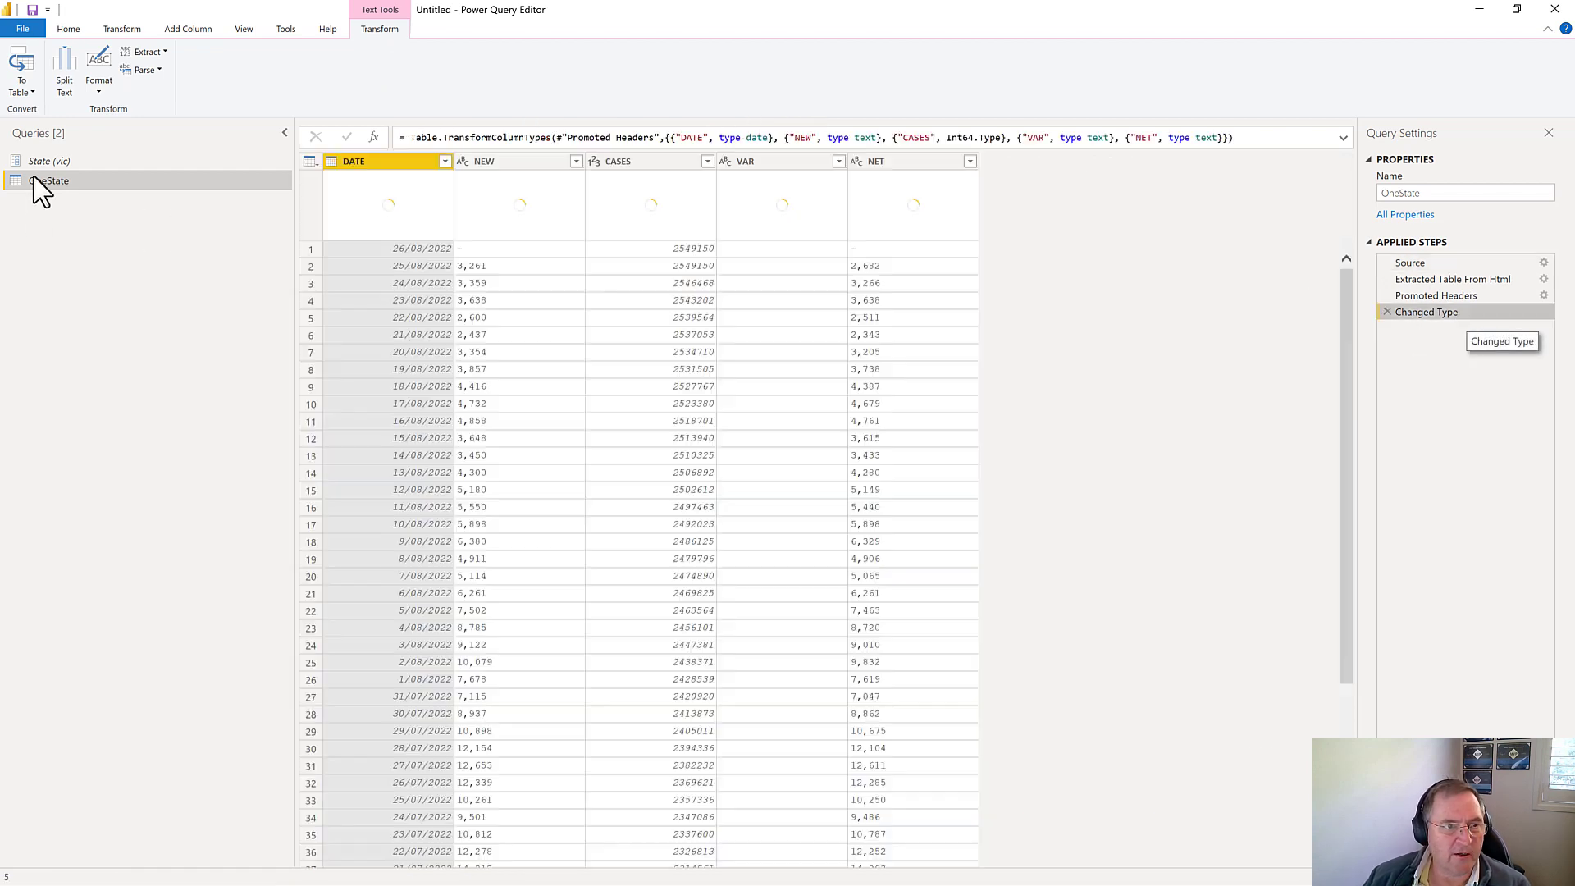
{"action": "right_click", "coordinate": [57, 183]}
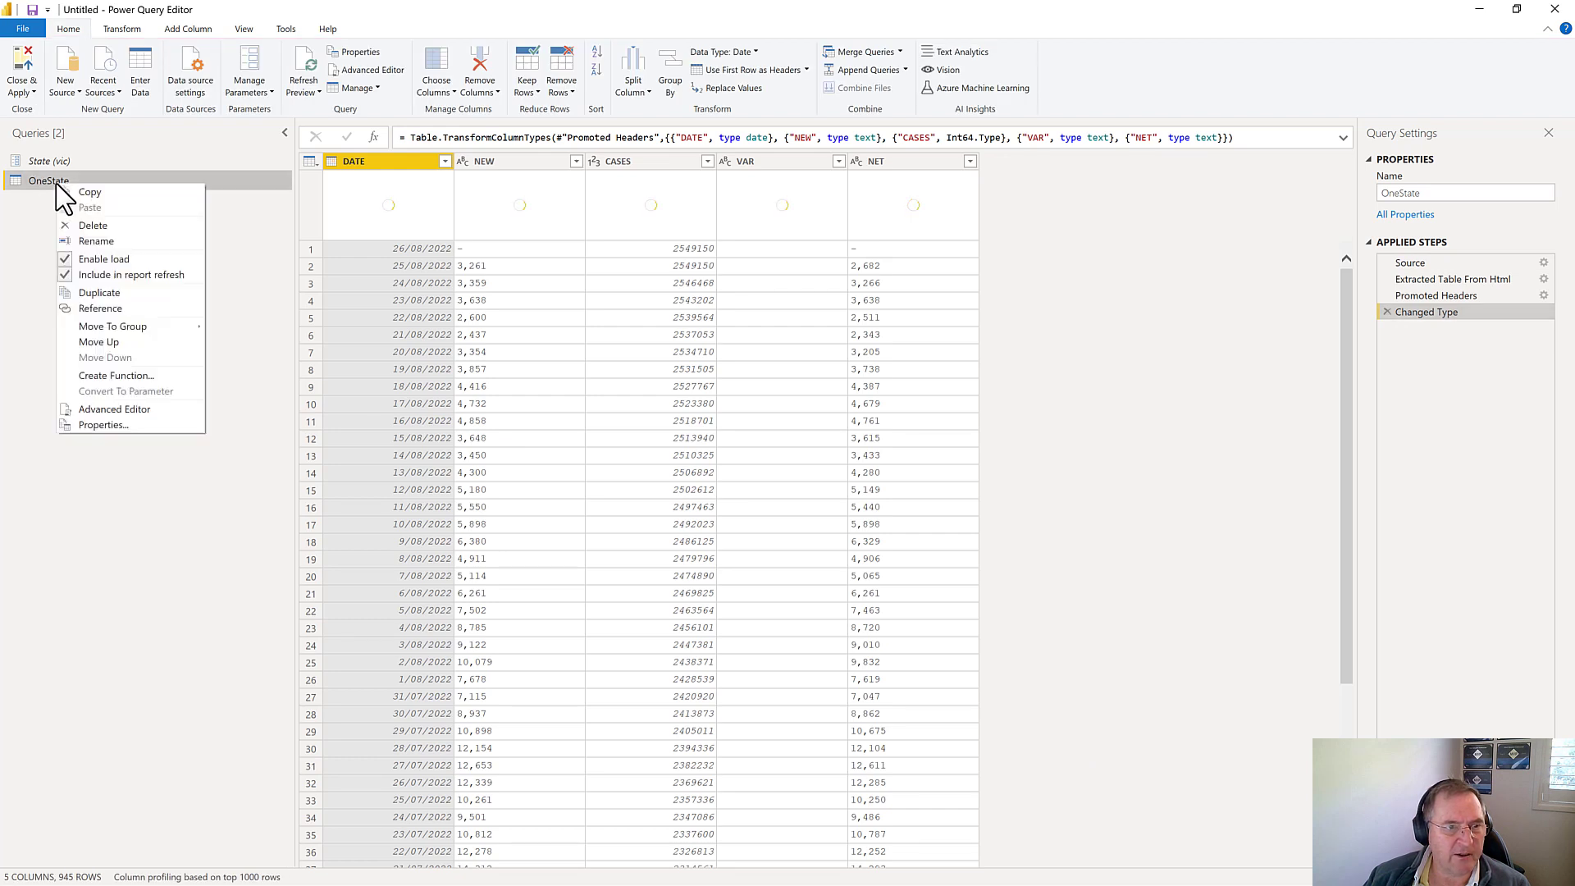
{"action": "left_click", "coordinate": [123, 376]}
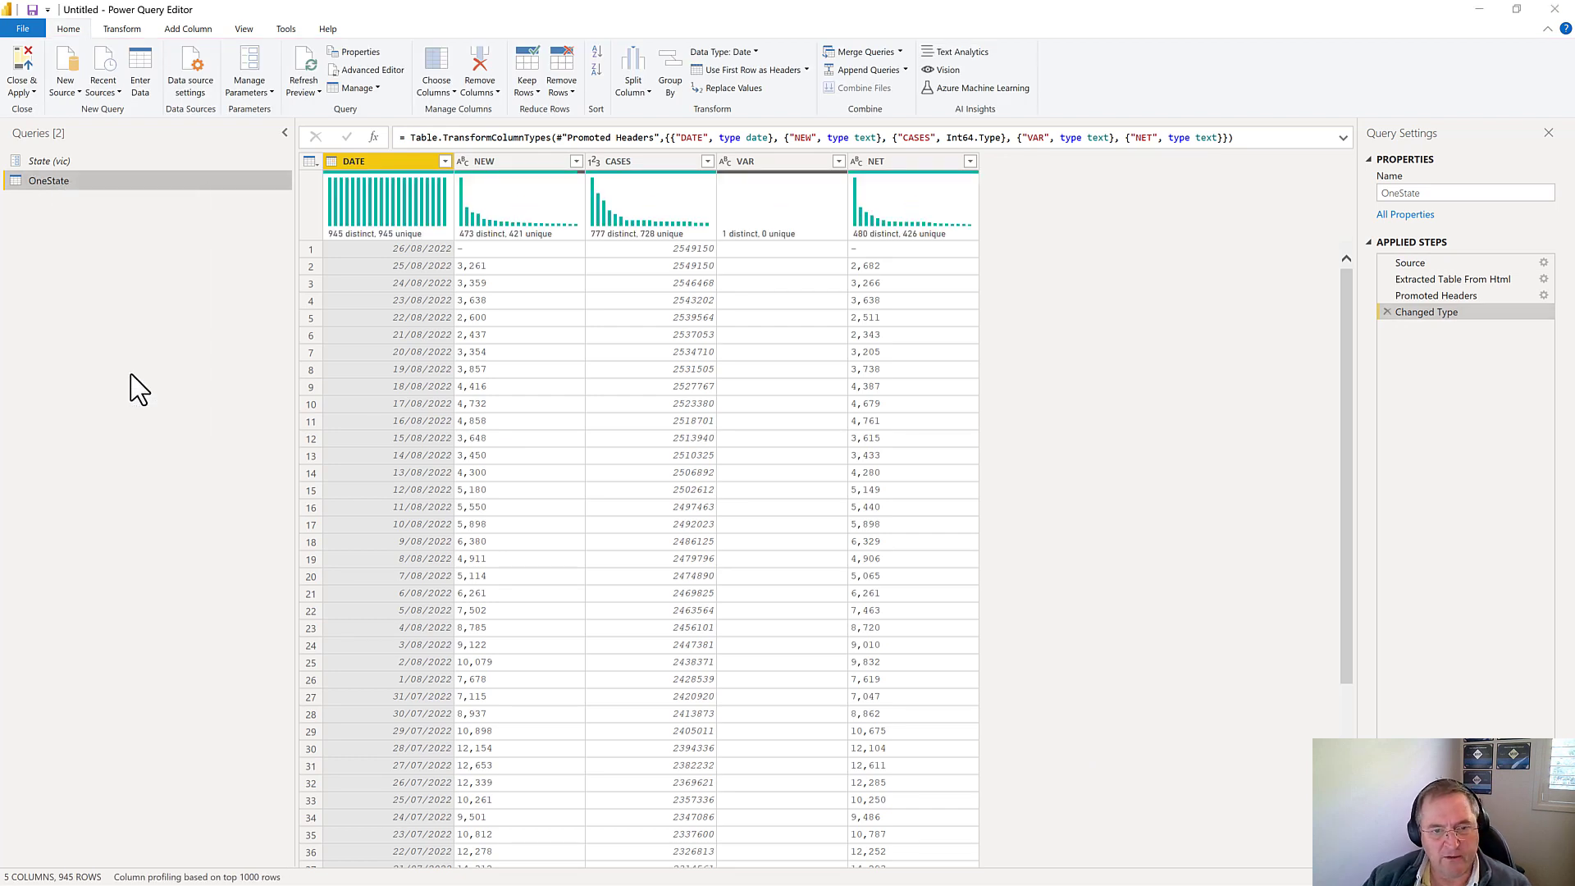
{"action": "type", "text": "fnOneSta"}
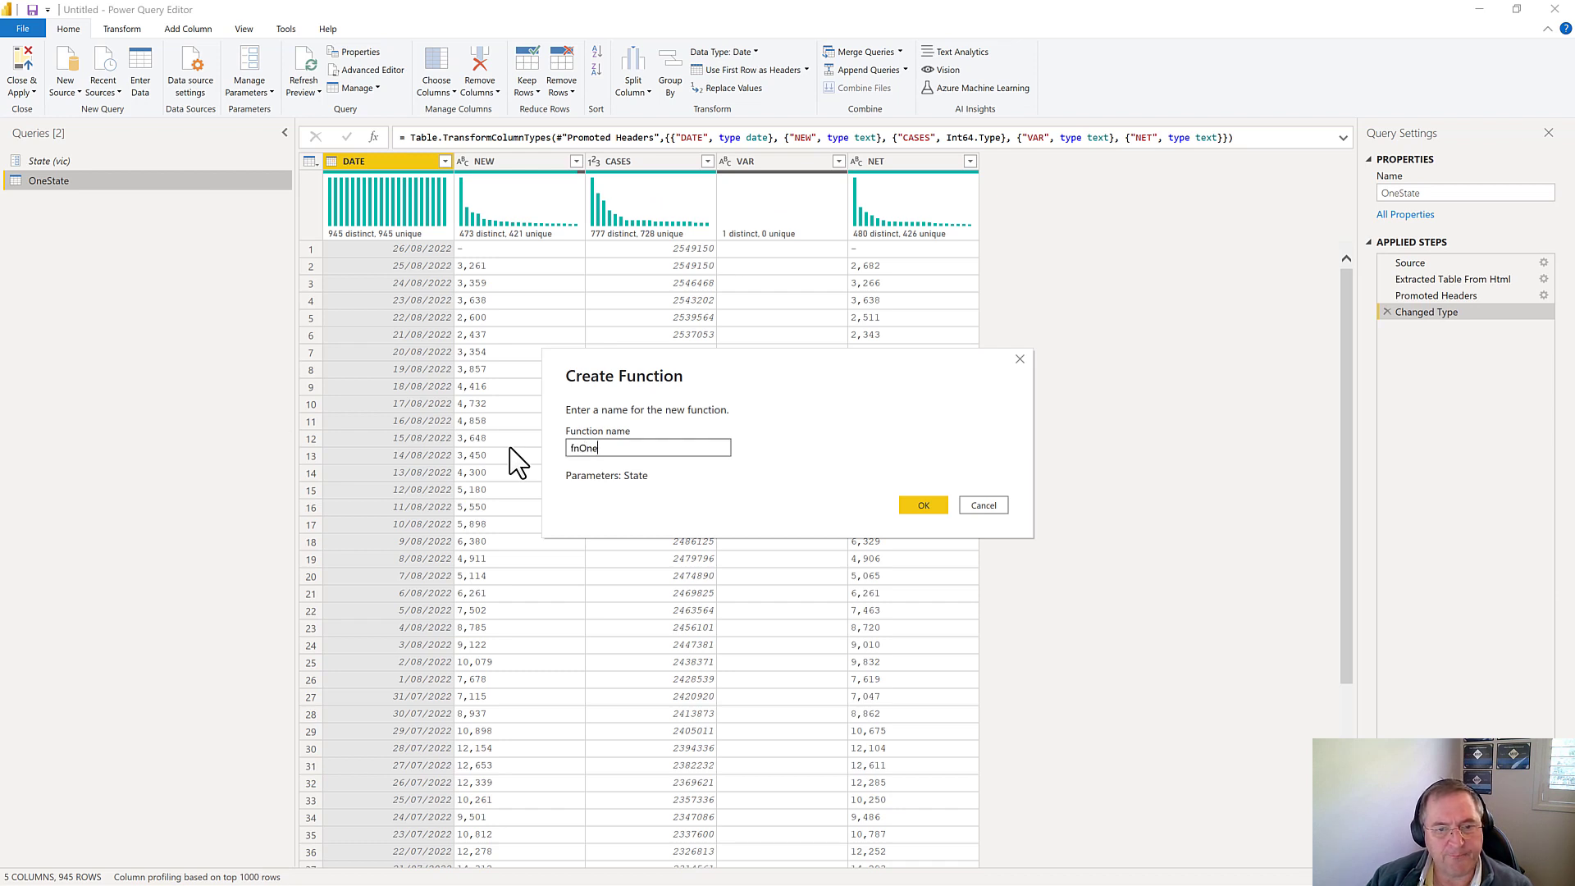
{"action": "type", "text": "te"}
{"action": "key", "text": "Return"}
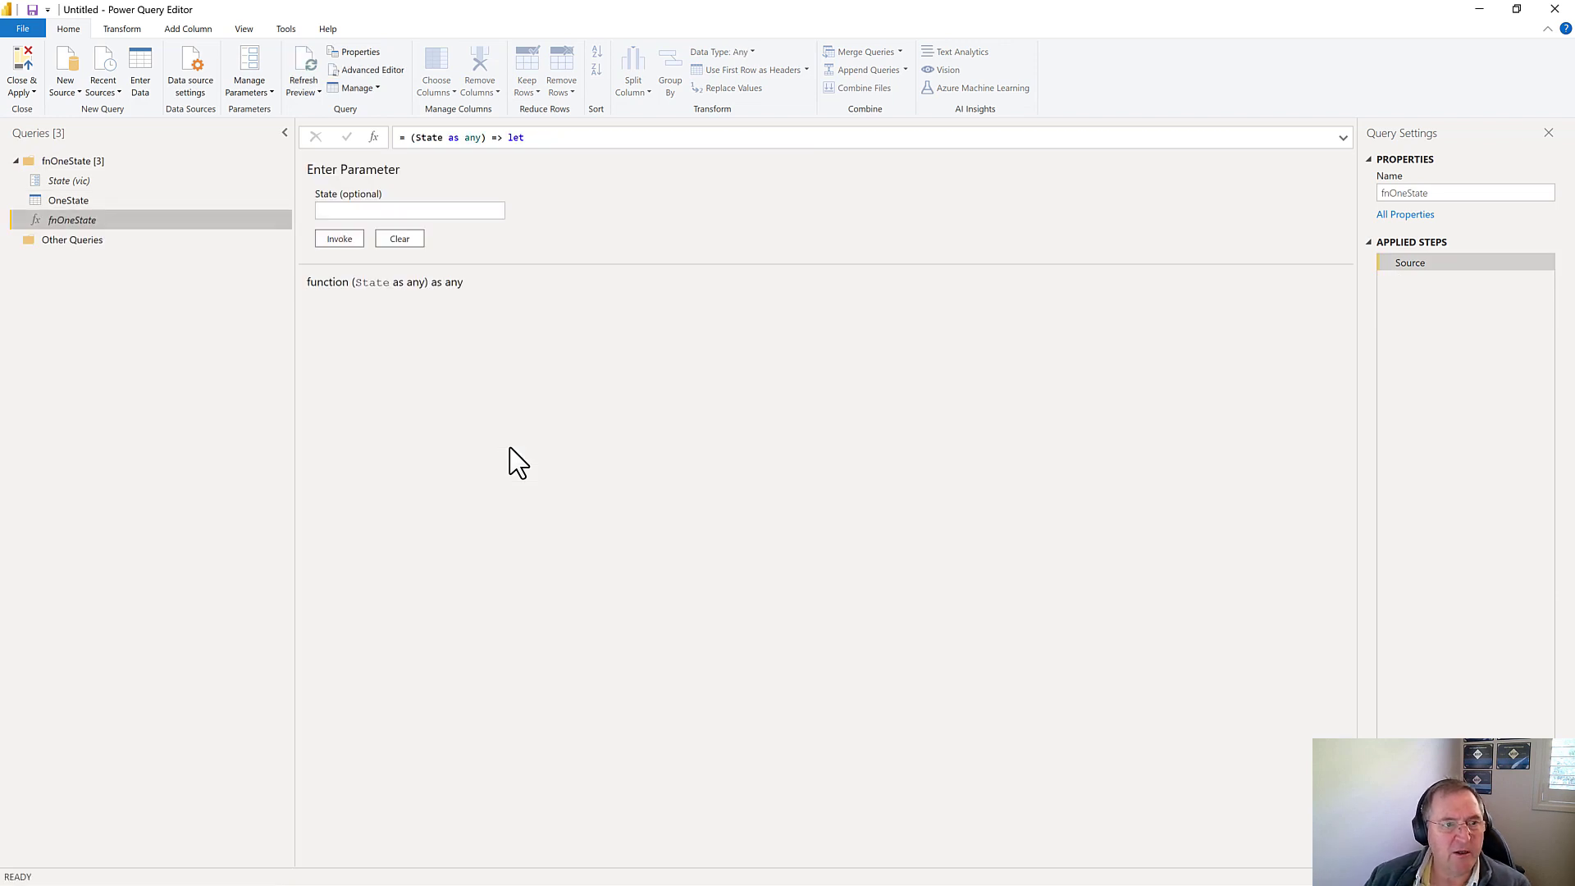
Invoke fnOneState with State set to sa as a test.
{"action": "left_click", "coordinate": [341, 211]}
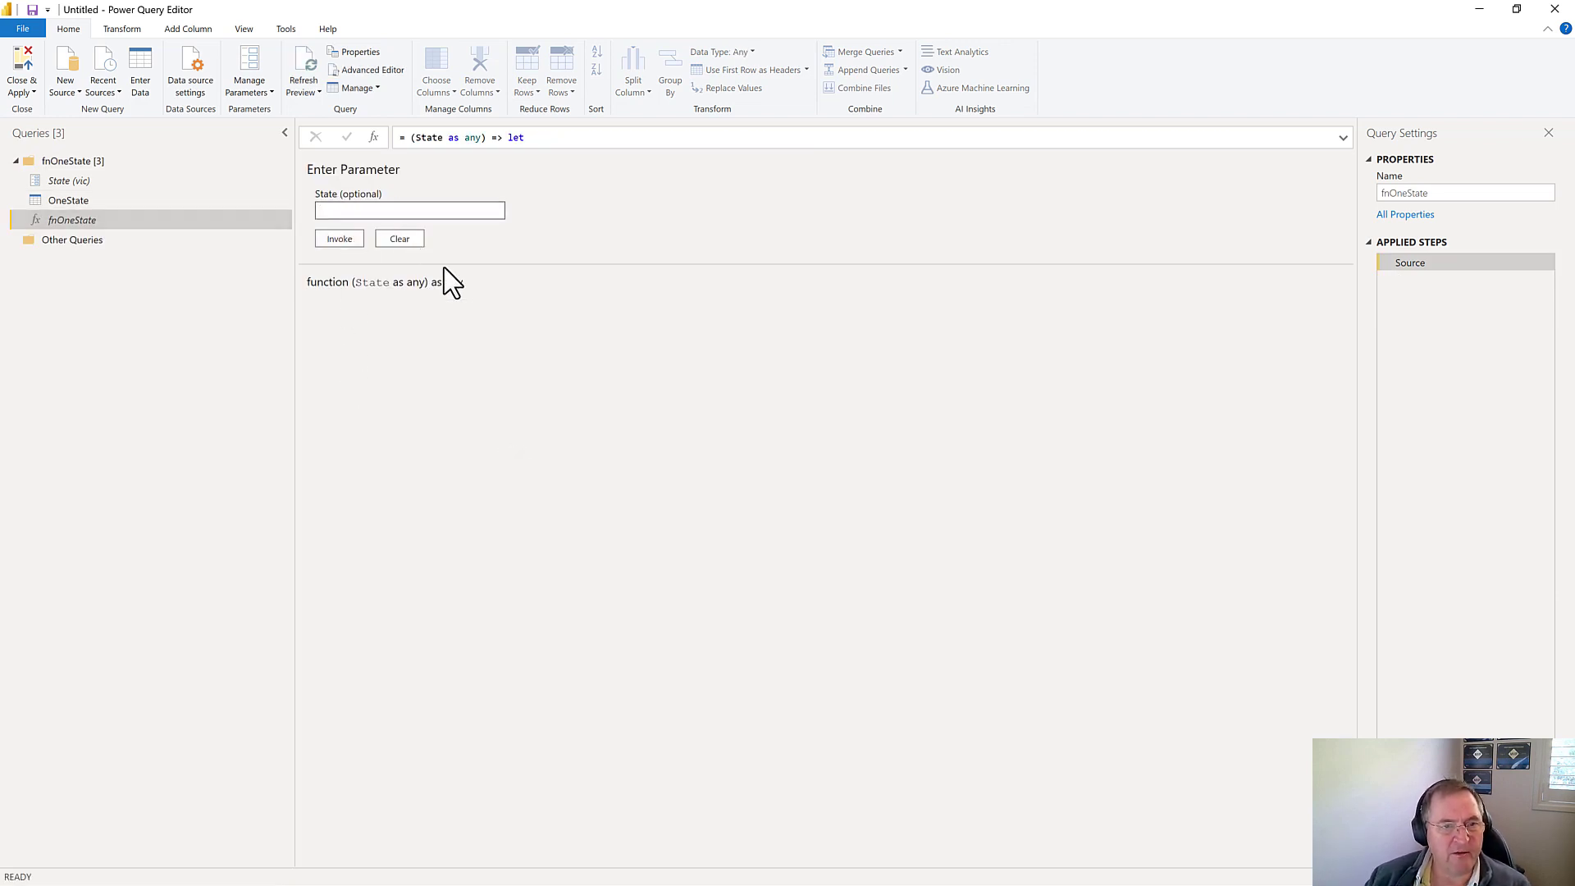
{"action": "type", "text": "sa"}
{"action": "left_click", "coordinate": [343, 240]}
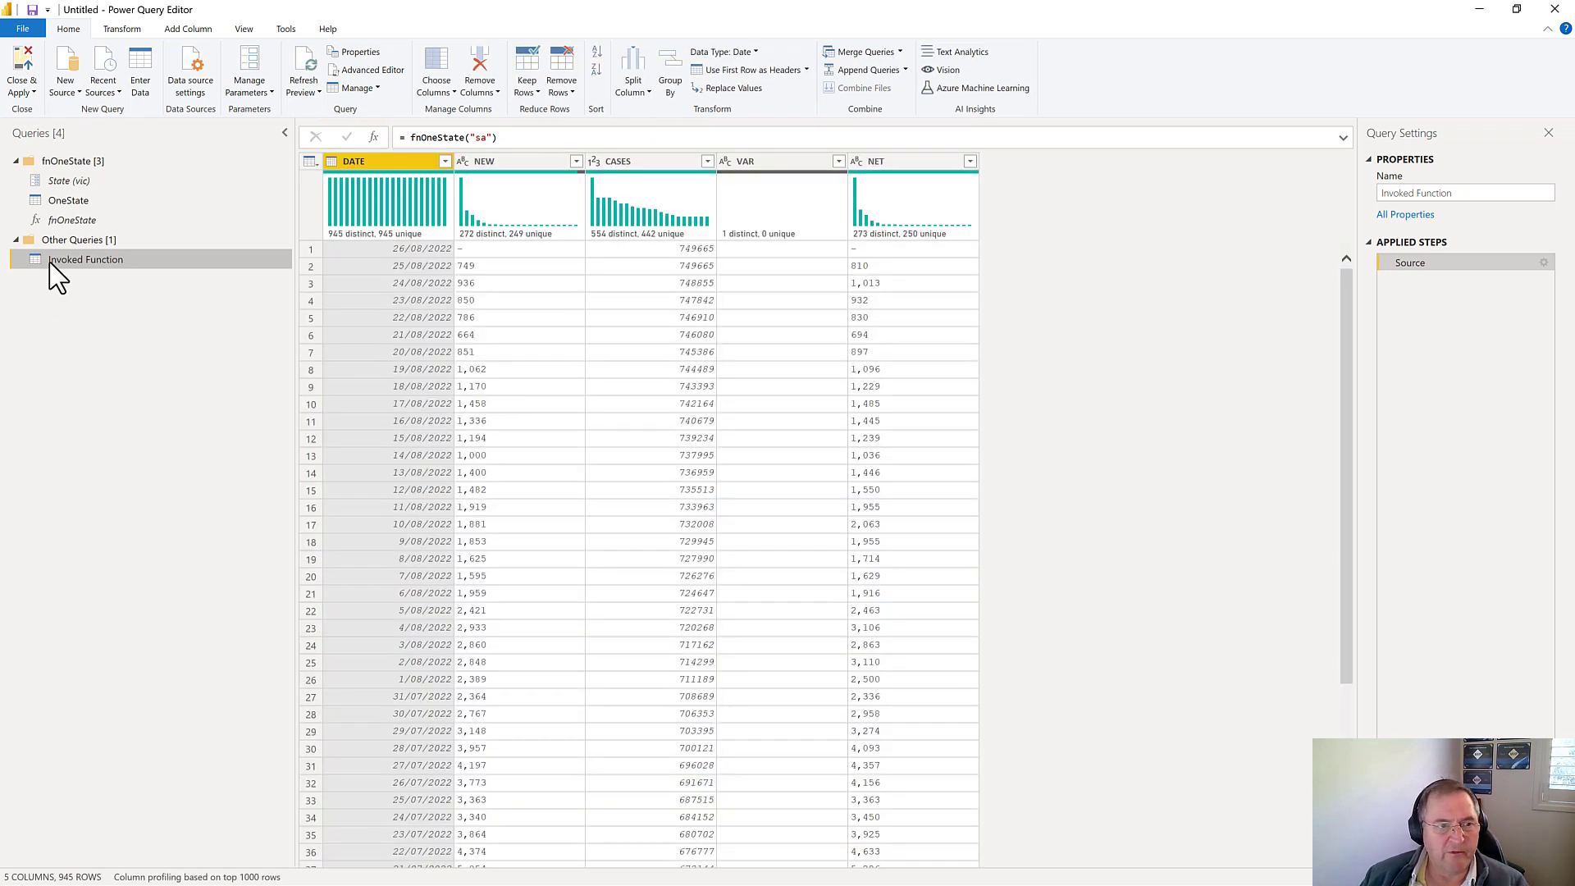
Delete the Invoked Function test query and go back to OneState.
{"action": "right_click", "coordinate": [84, 260]}
{"action": "left_click", "coordinate": [115, 300]}
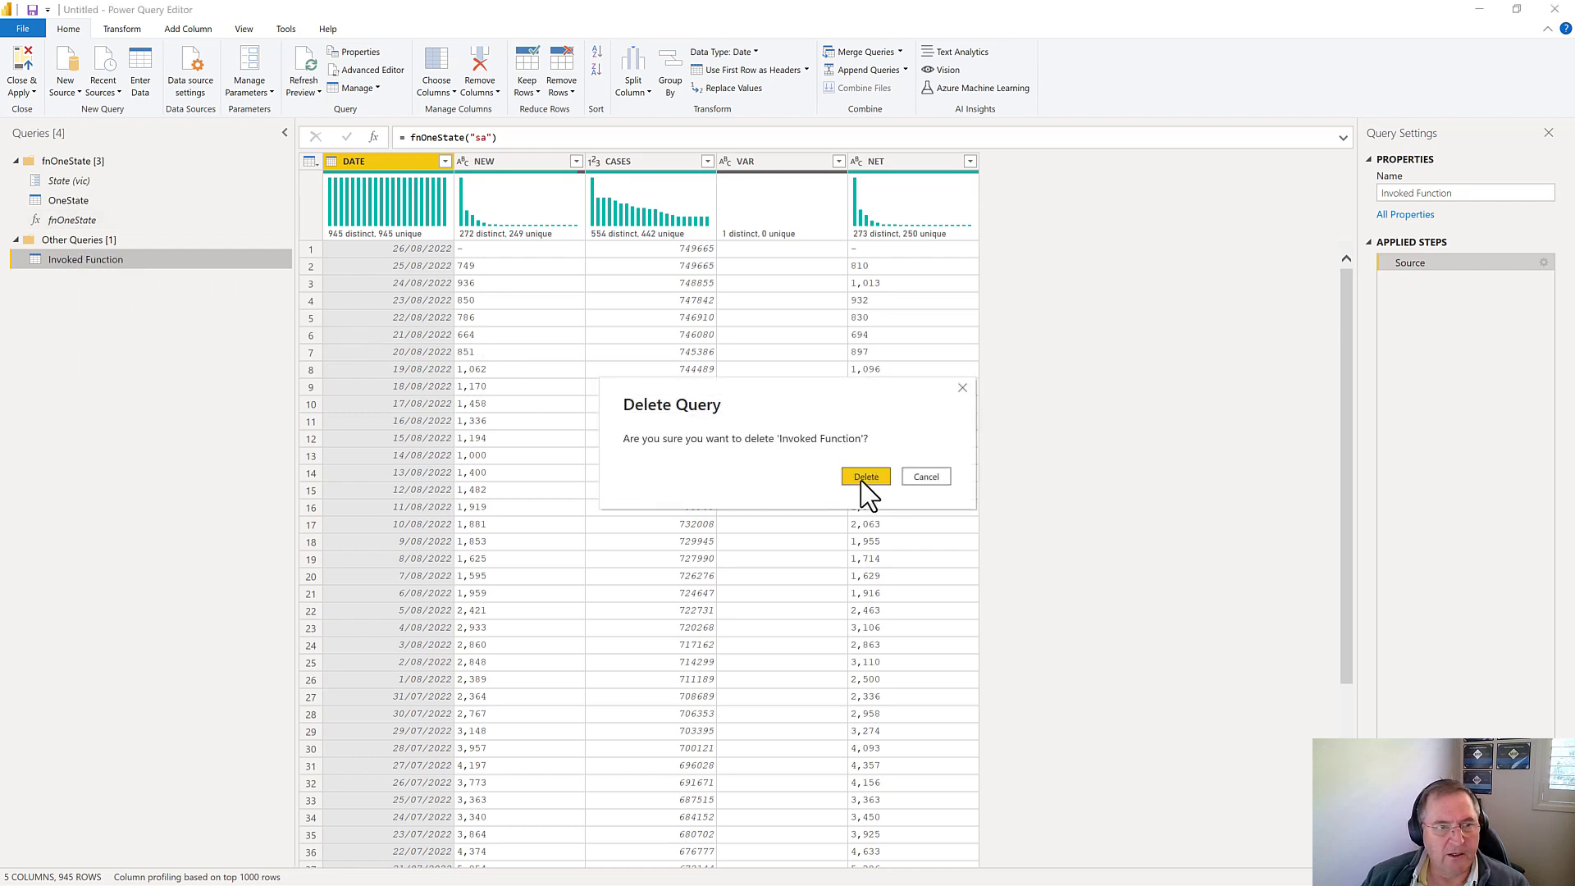
{"action": "left_click", "coordinate": [863, 480]}
{"action": "left_click", "coordinate": [74, 201]}
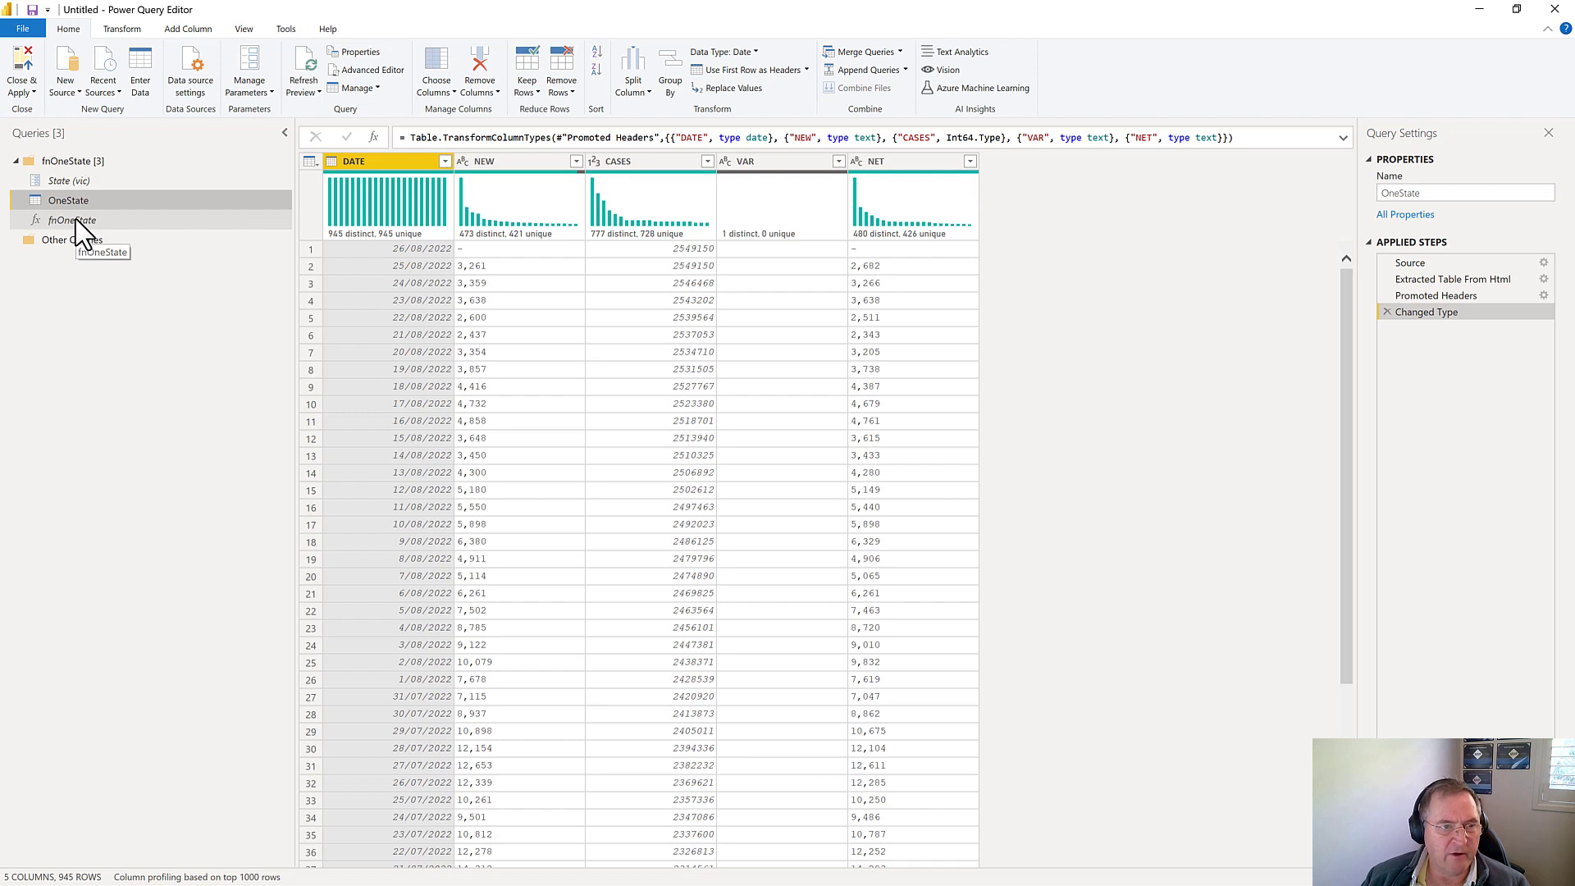
{"action": "left_click", "coordinate": [75, 219]}
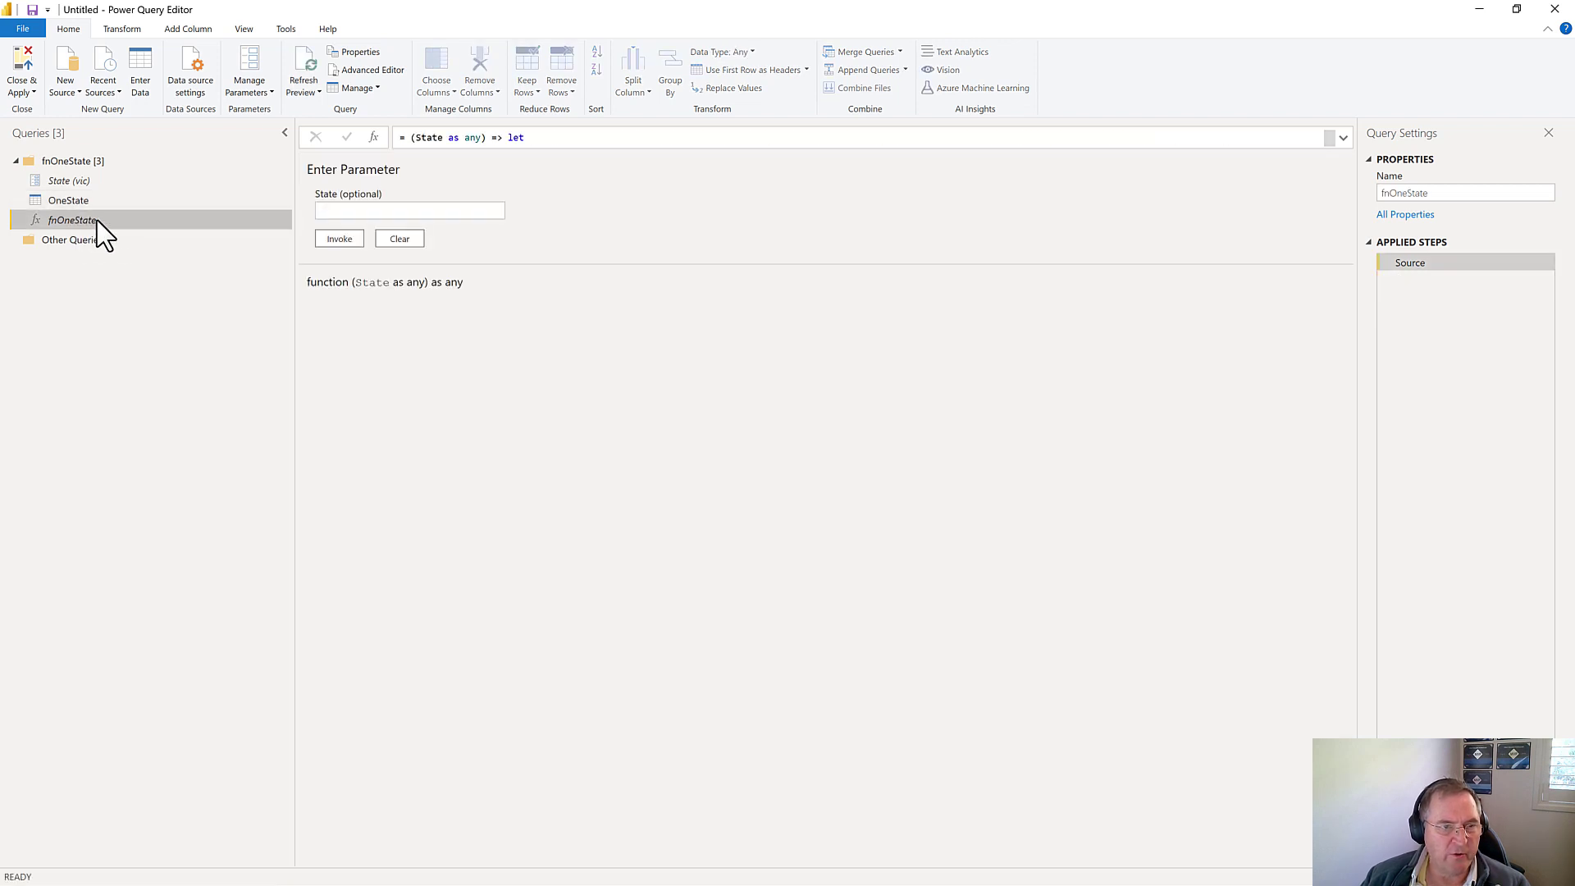
{"action": "right_click", "coordinate": [98, 221]}
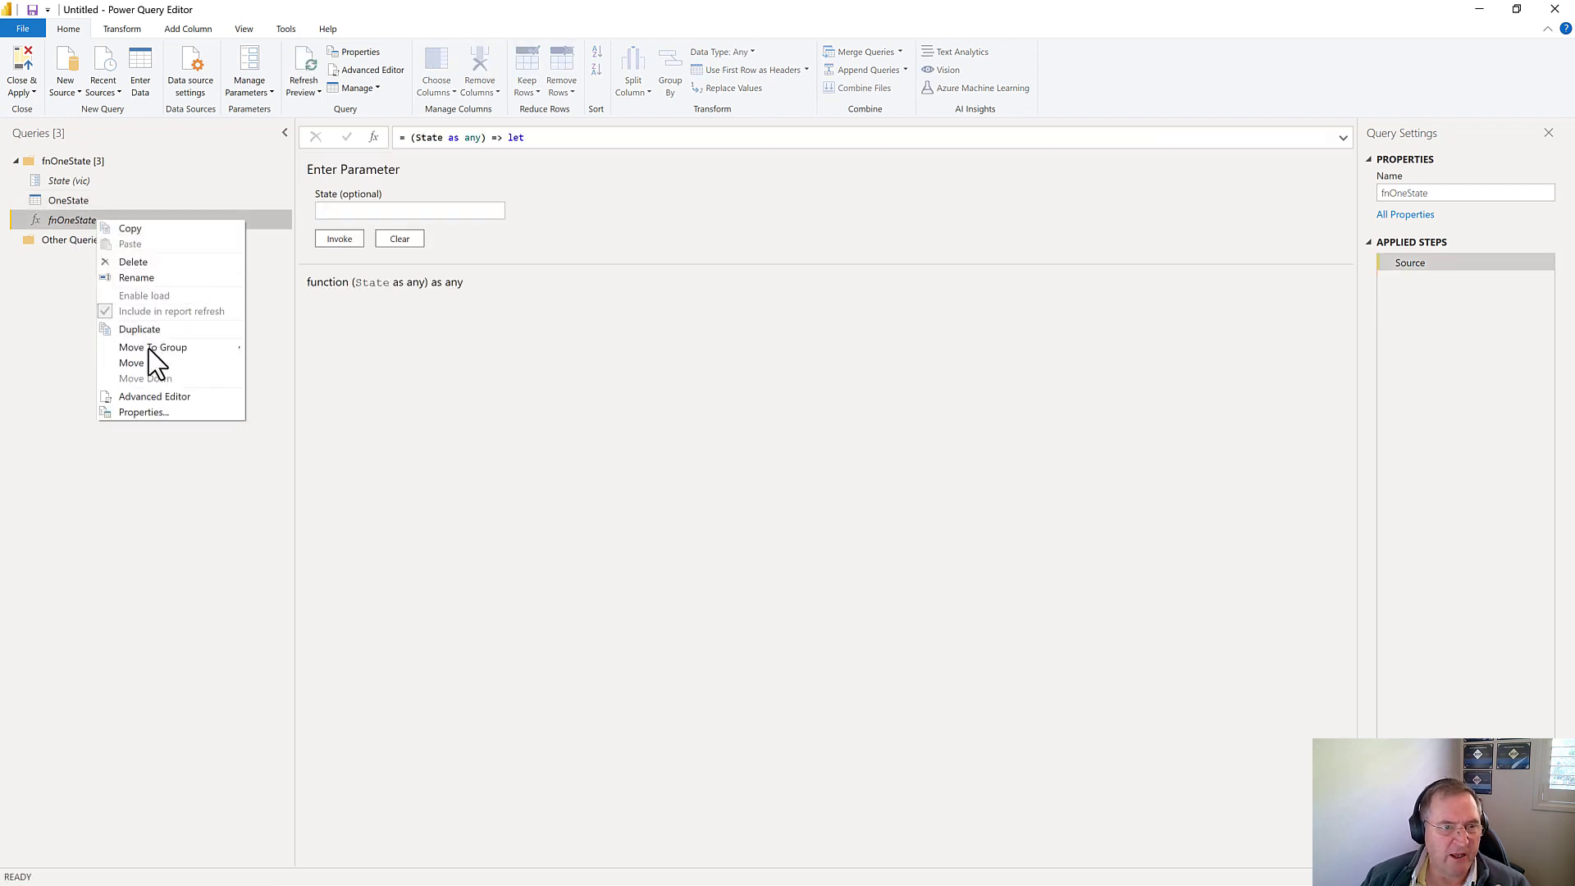
{"action": "left_click", "coordinate": [164, 394]}
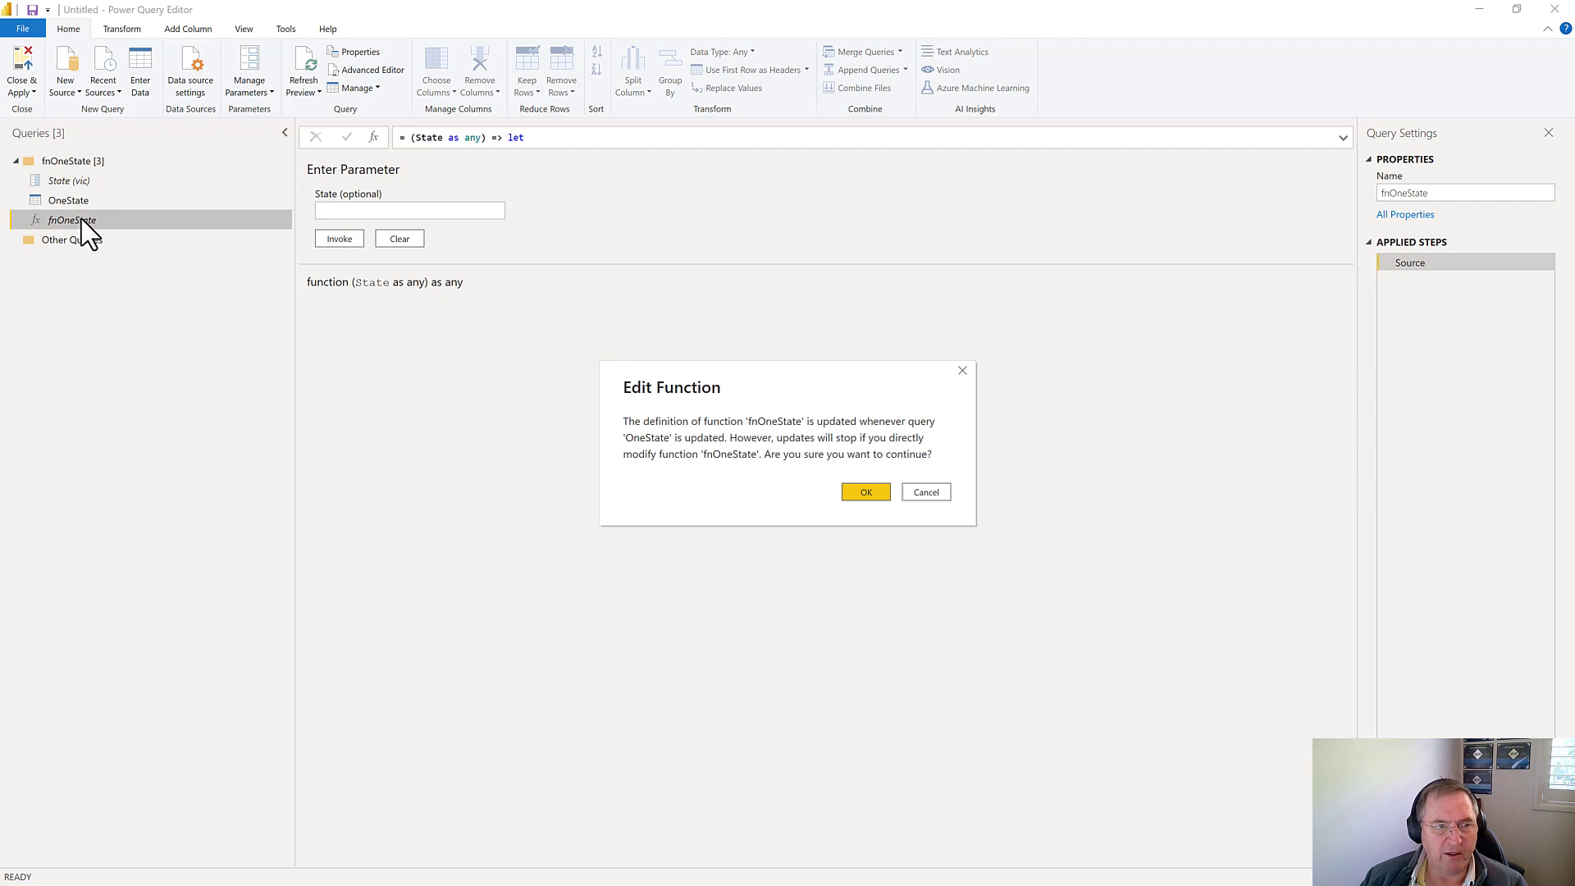
{"action": "left_click", "coordinate": [932, 495]}
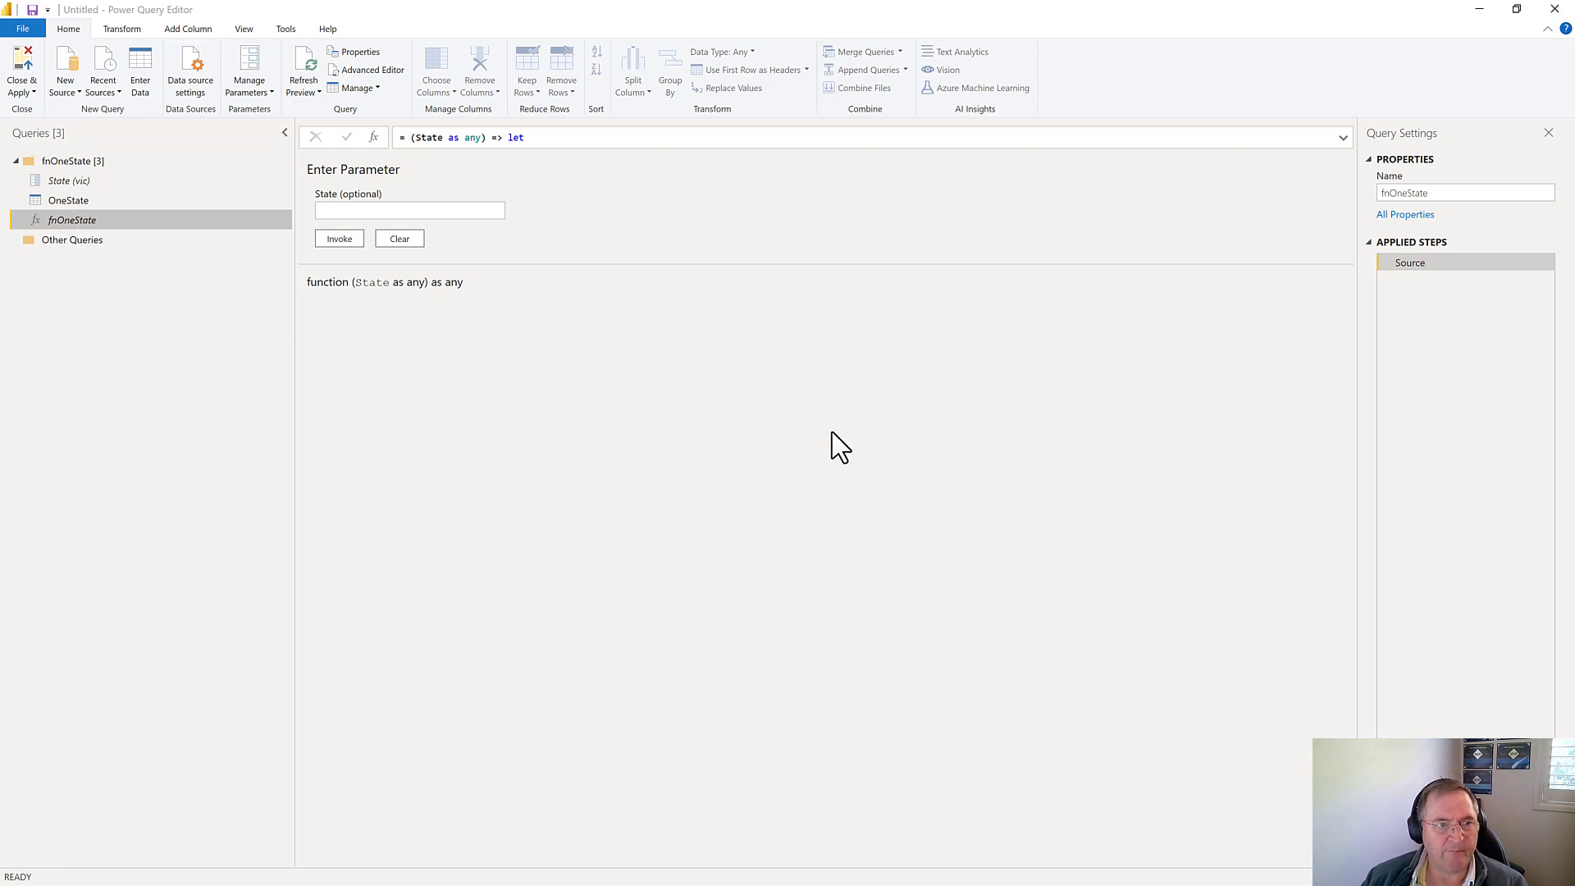
Filter OneState's NEW column to exclude (blank) and '-' values while keeping 0.
{"action": "left_click", "coordinate": [62, 202]}
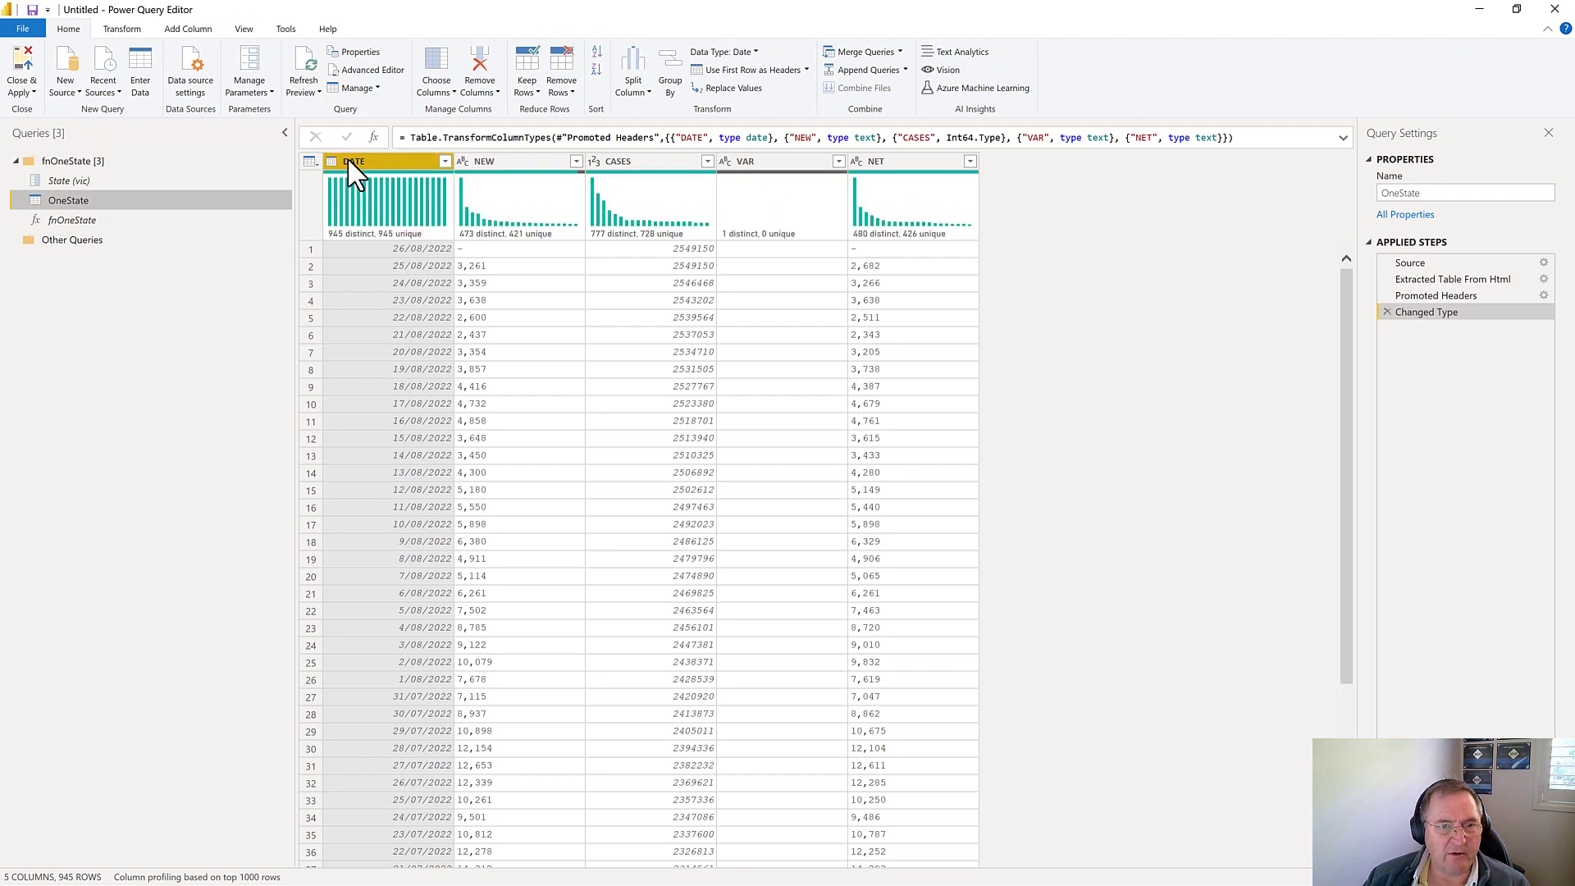
{"action": "left_click", "coordinate": [500, 168]}
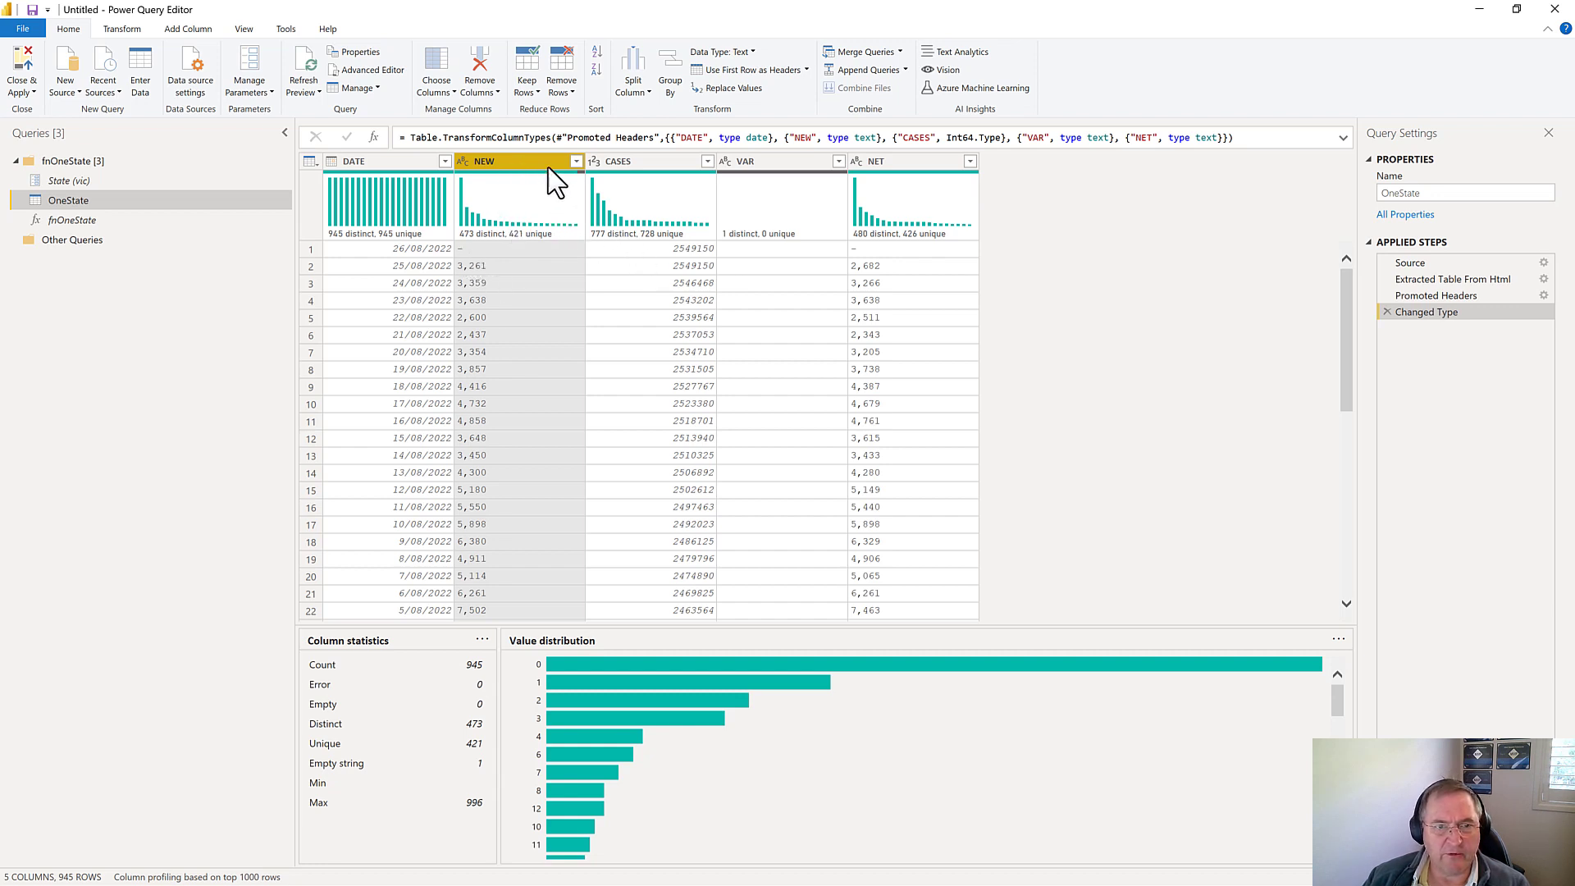
{"action": "left_click", "coordinate": [576, 161]}
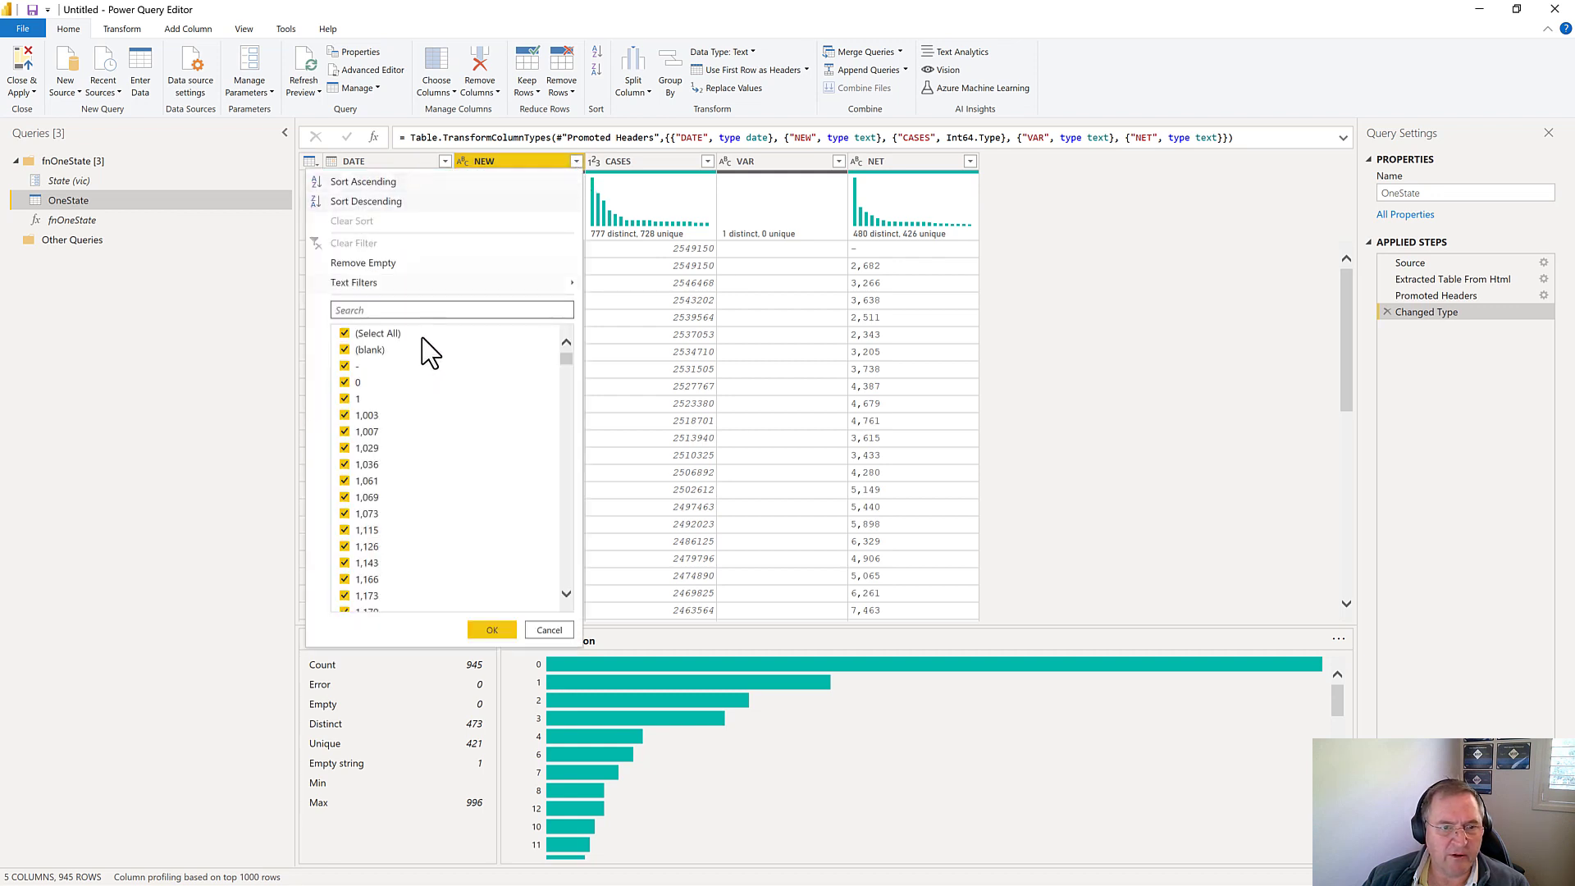
{"action": "left_click", "coordinate": [344, 350]}
{"action": "left_click", "coordinate": [345, 367]}
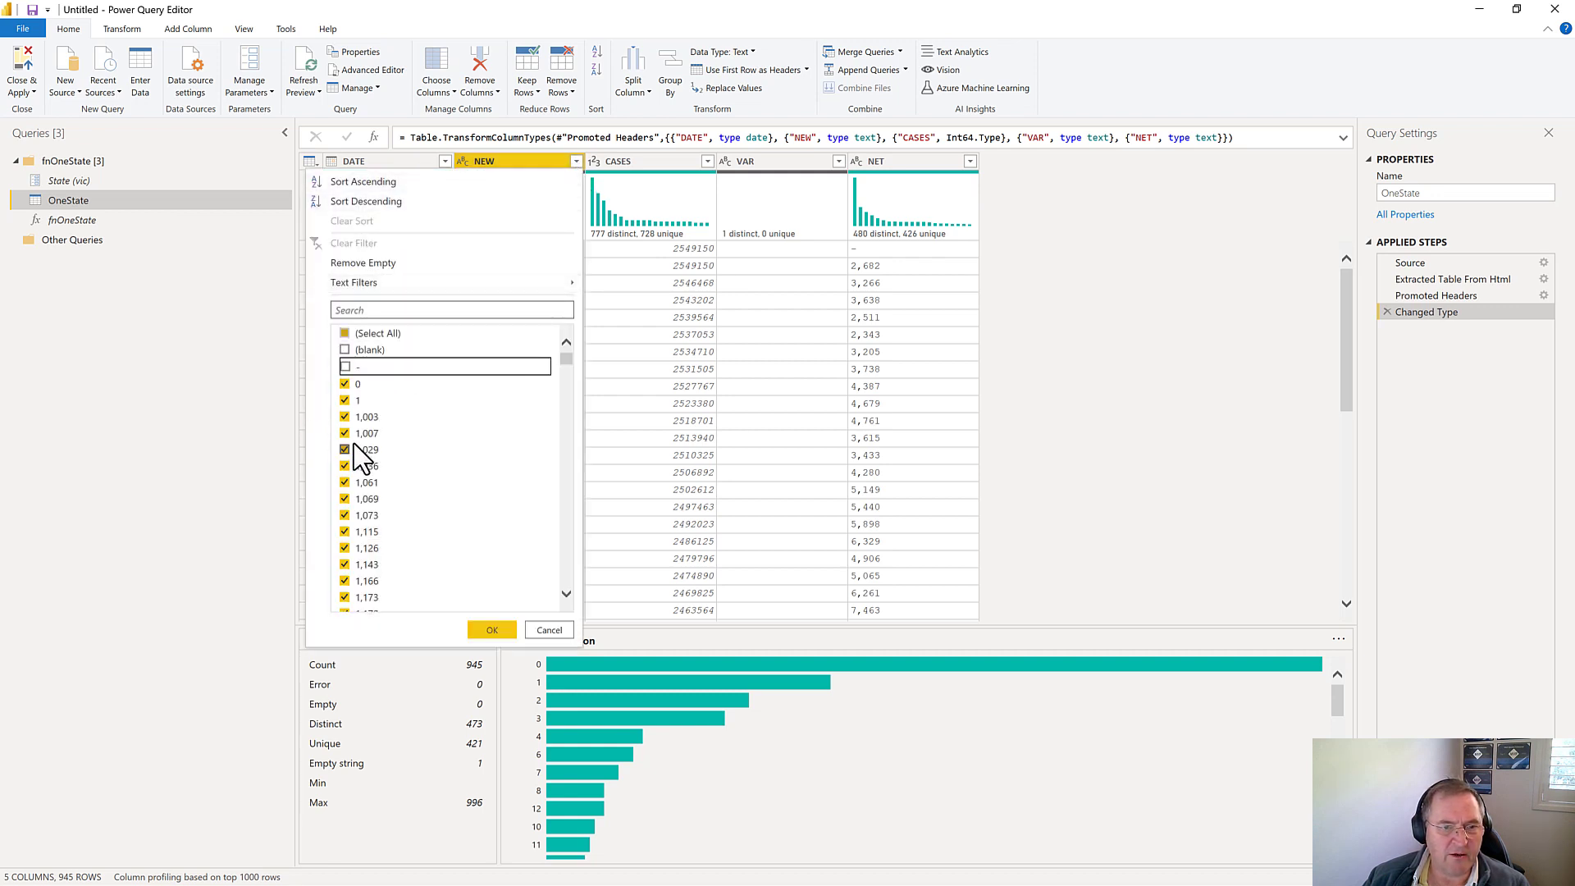
{"action": "left_click", "coordinate": [345, 384]}
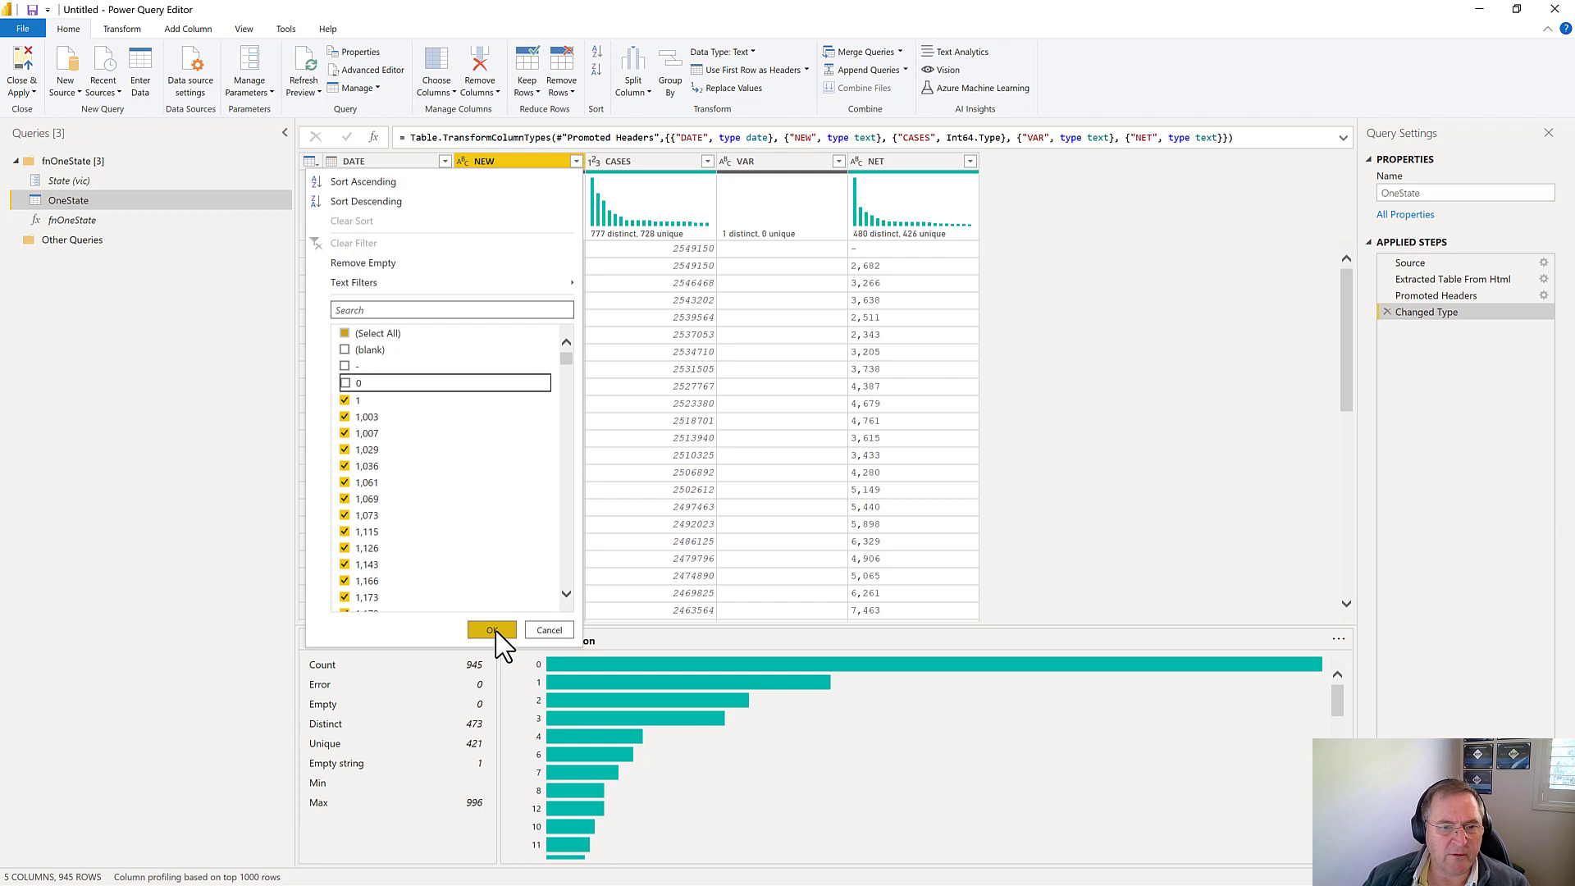
{"action": "left_click", "coordinate": [345, 382]}
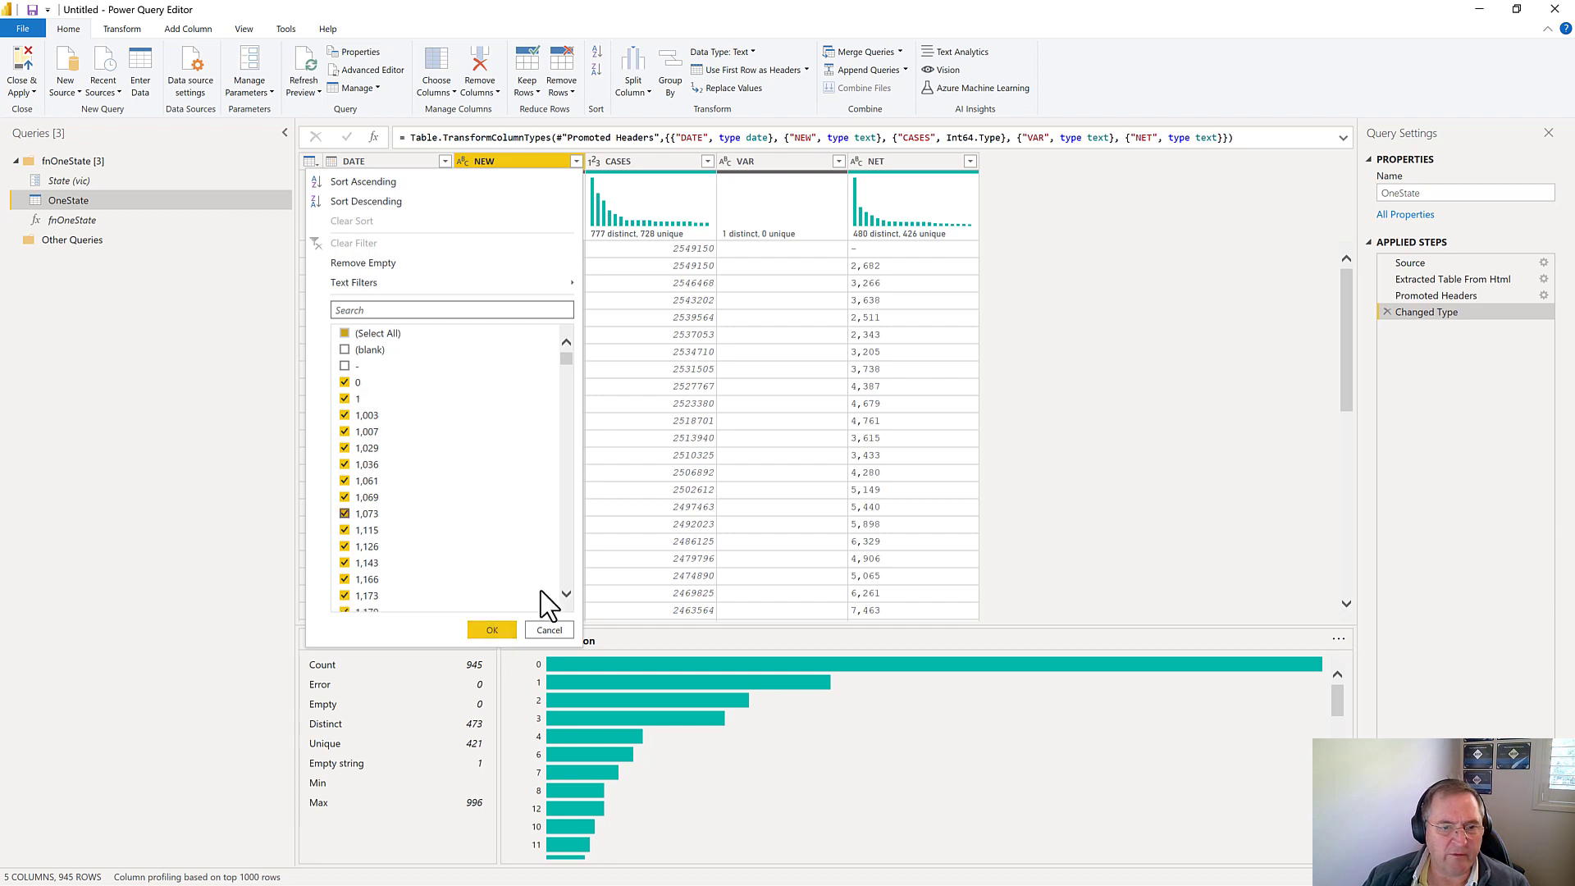
{"action": "left_click", "coordinate": [493, 630]}
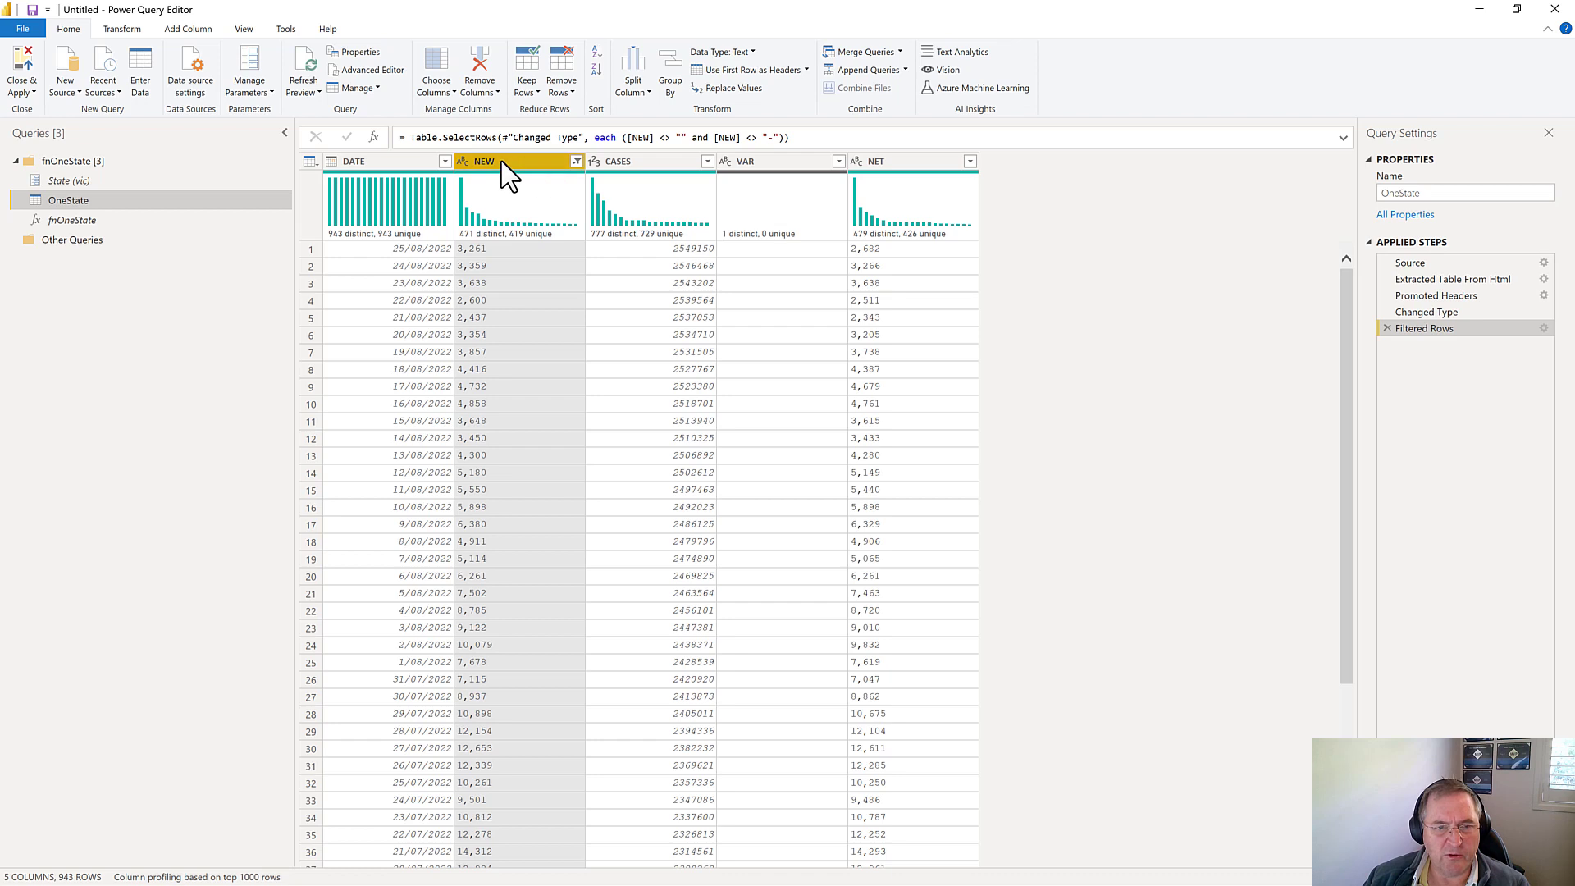
Remove the empty VAR and NET columns from OneState.
{"action": "left_click", "coordinate": [777, 162]}
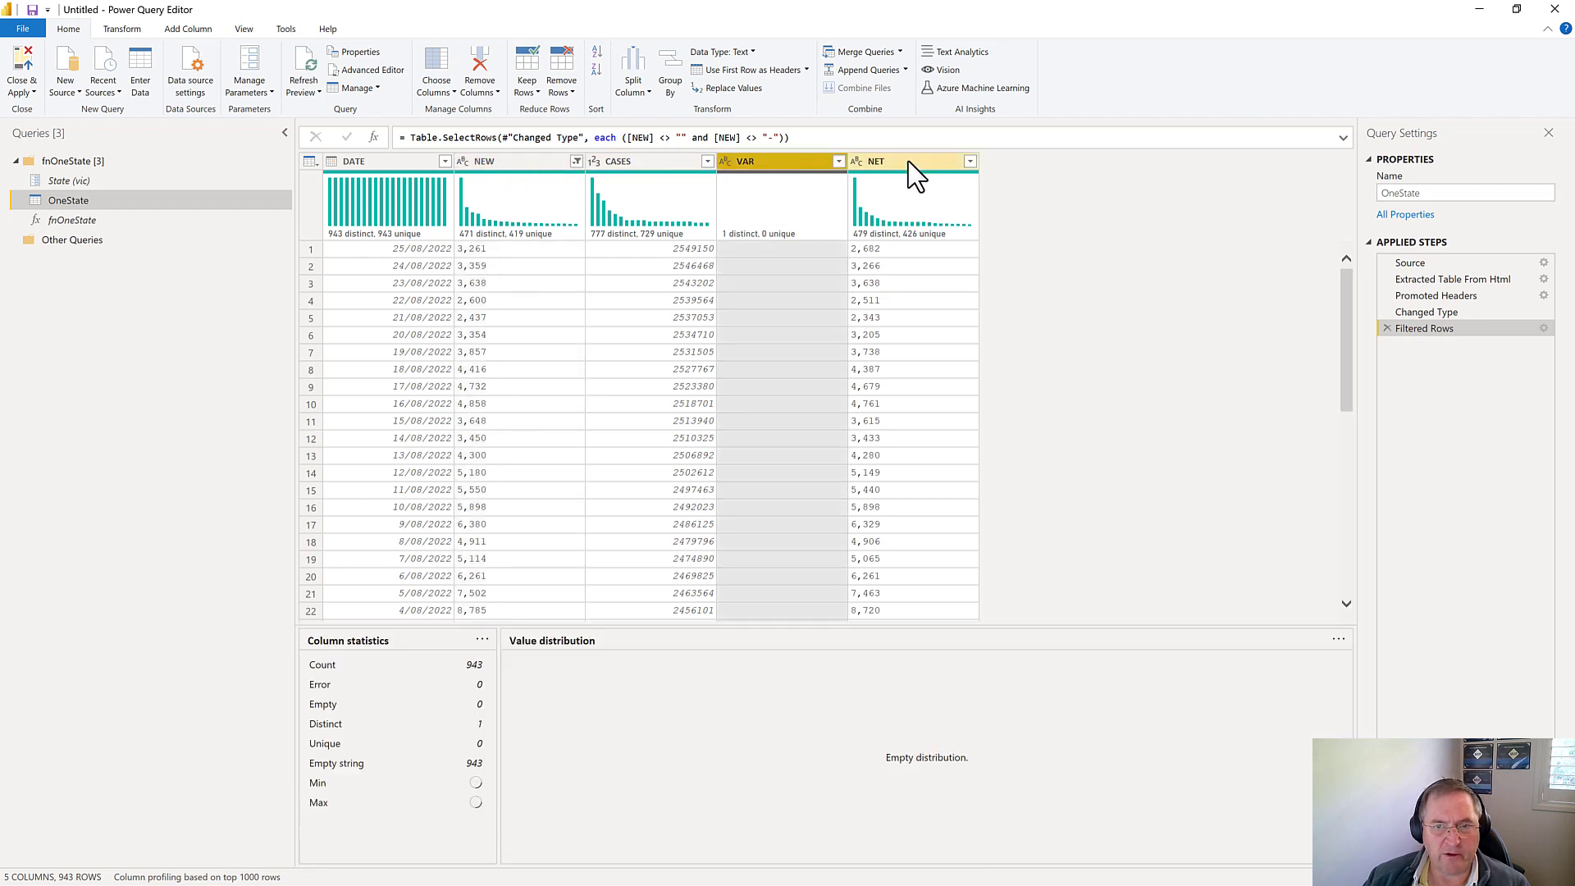
{"action": "left_click", "coordinate": [909, 163], "text": "ctrl"}
{"action": "right_click", "coordinate": [909, 163]}
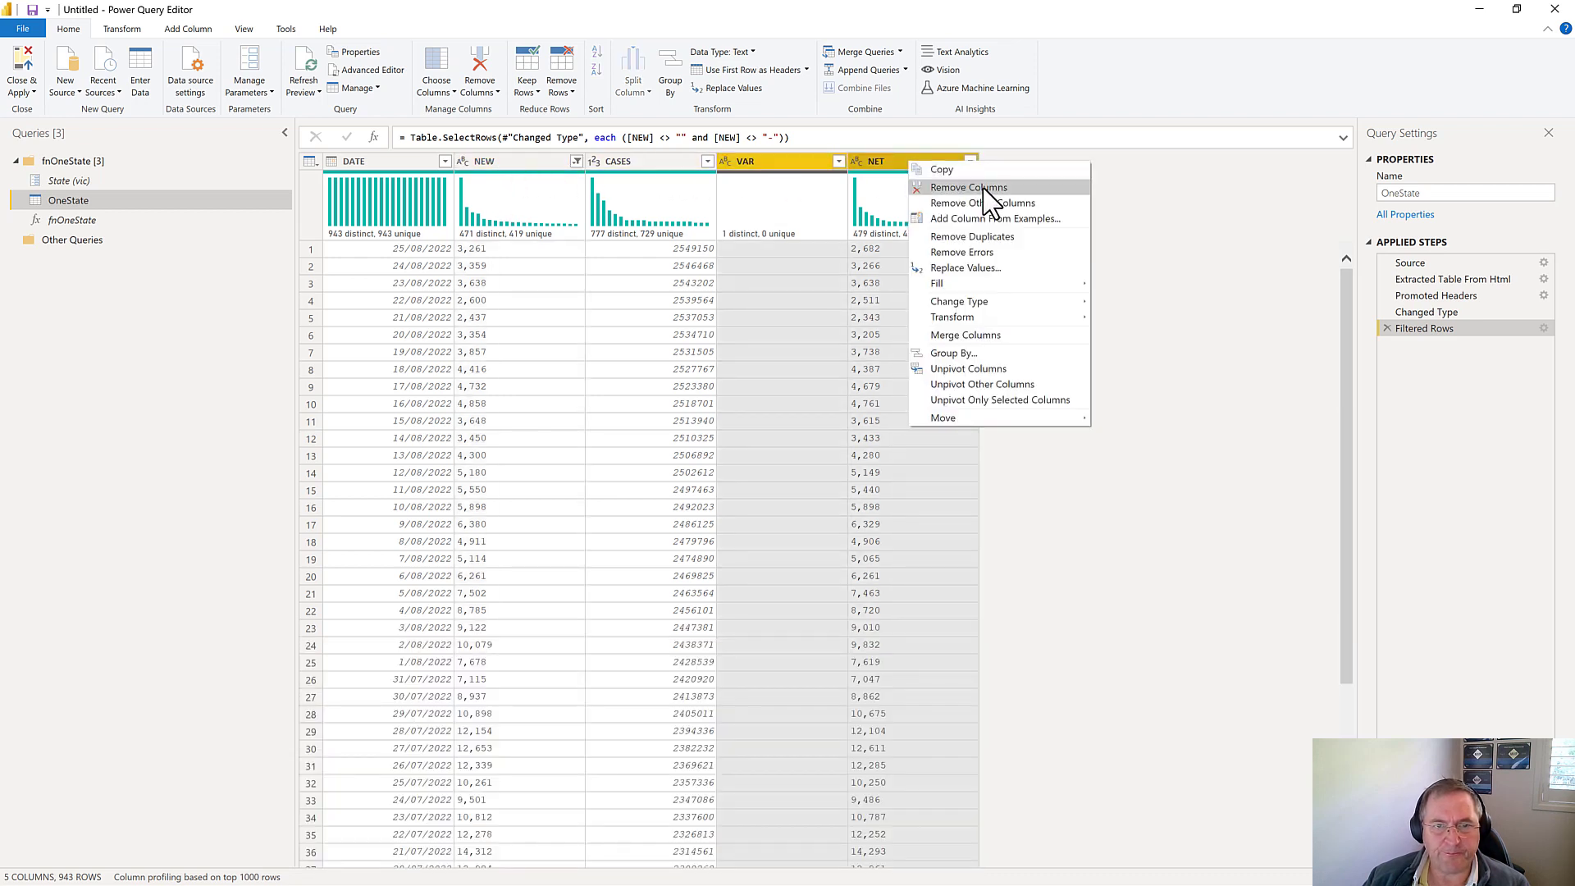
{"action": "left_click", "coordinate": [987, 189]}
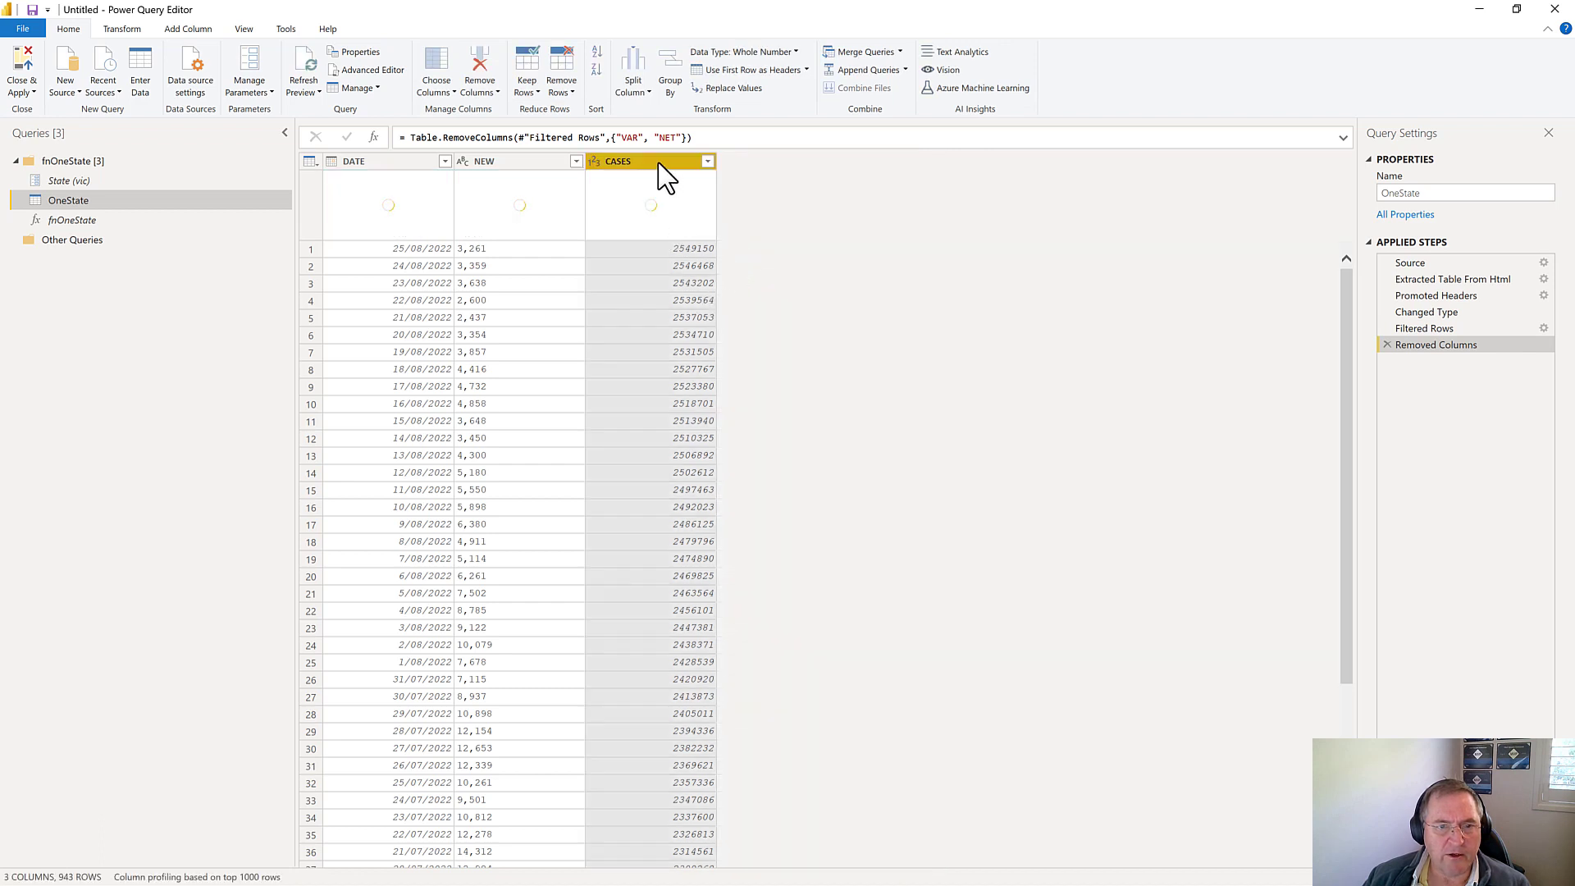
Set the NEW column's data type to Whole Number.
{"action": "left_click", "coordinate": [520, 161]}
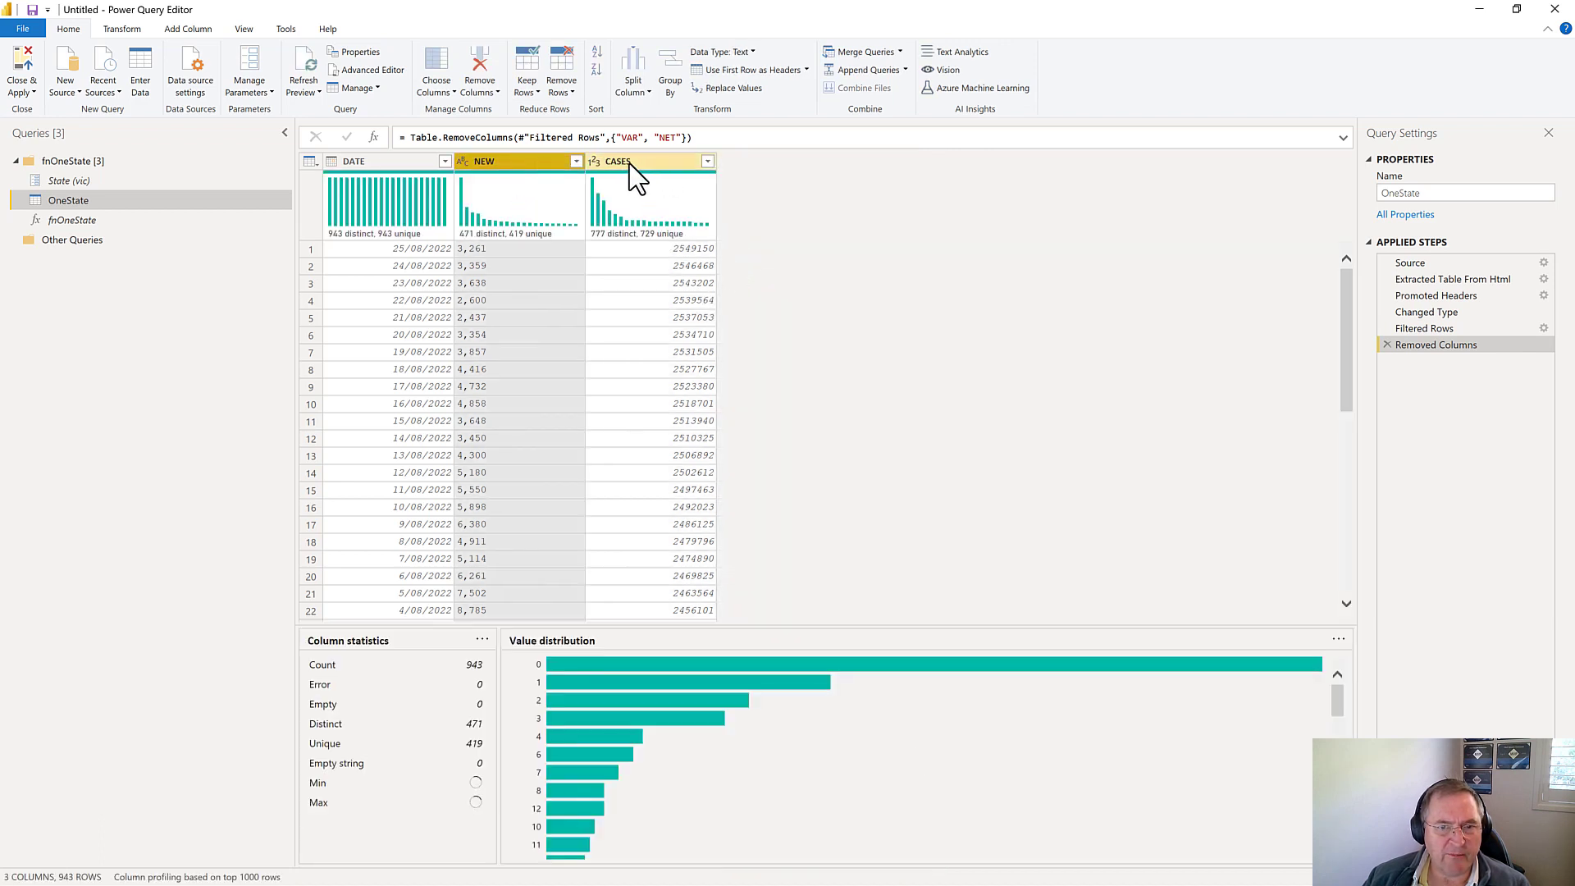
{"action": "left_click", "coordinate": [463, 162]}
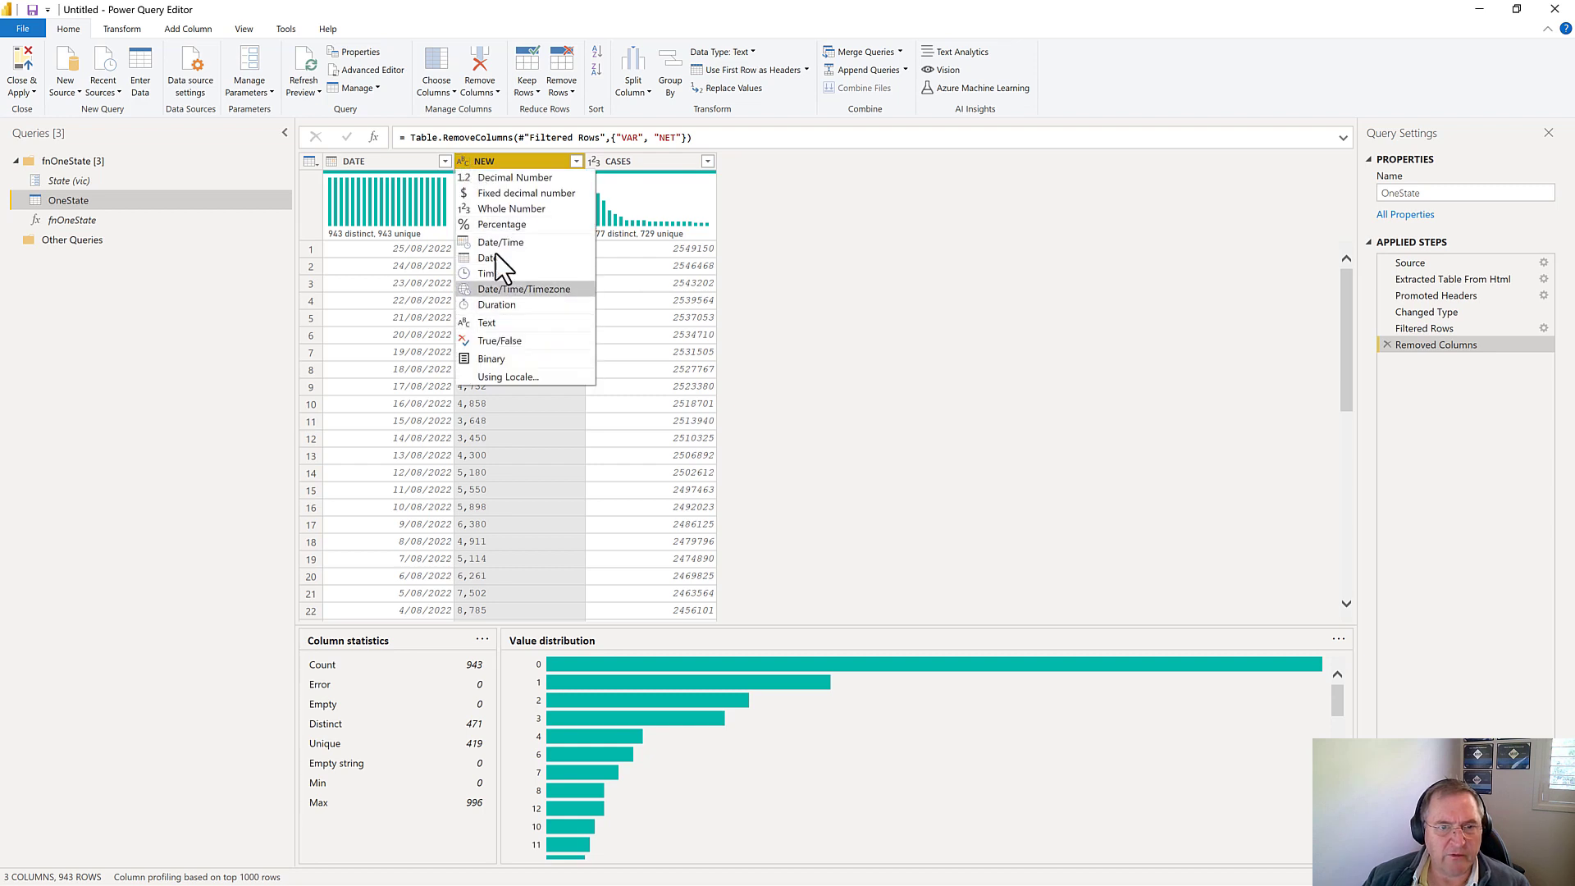
{"action": "left_click", "coordinate": [511, 209]}
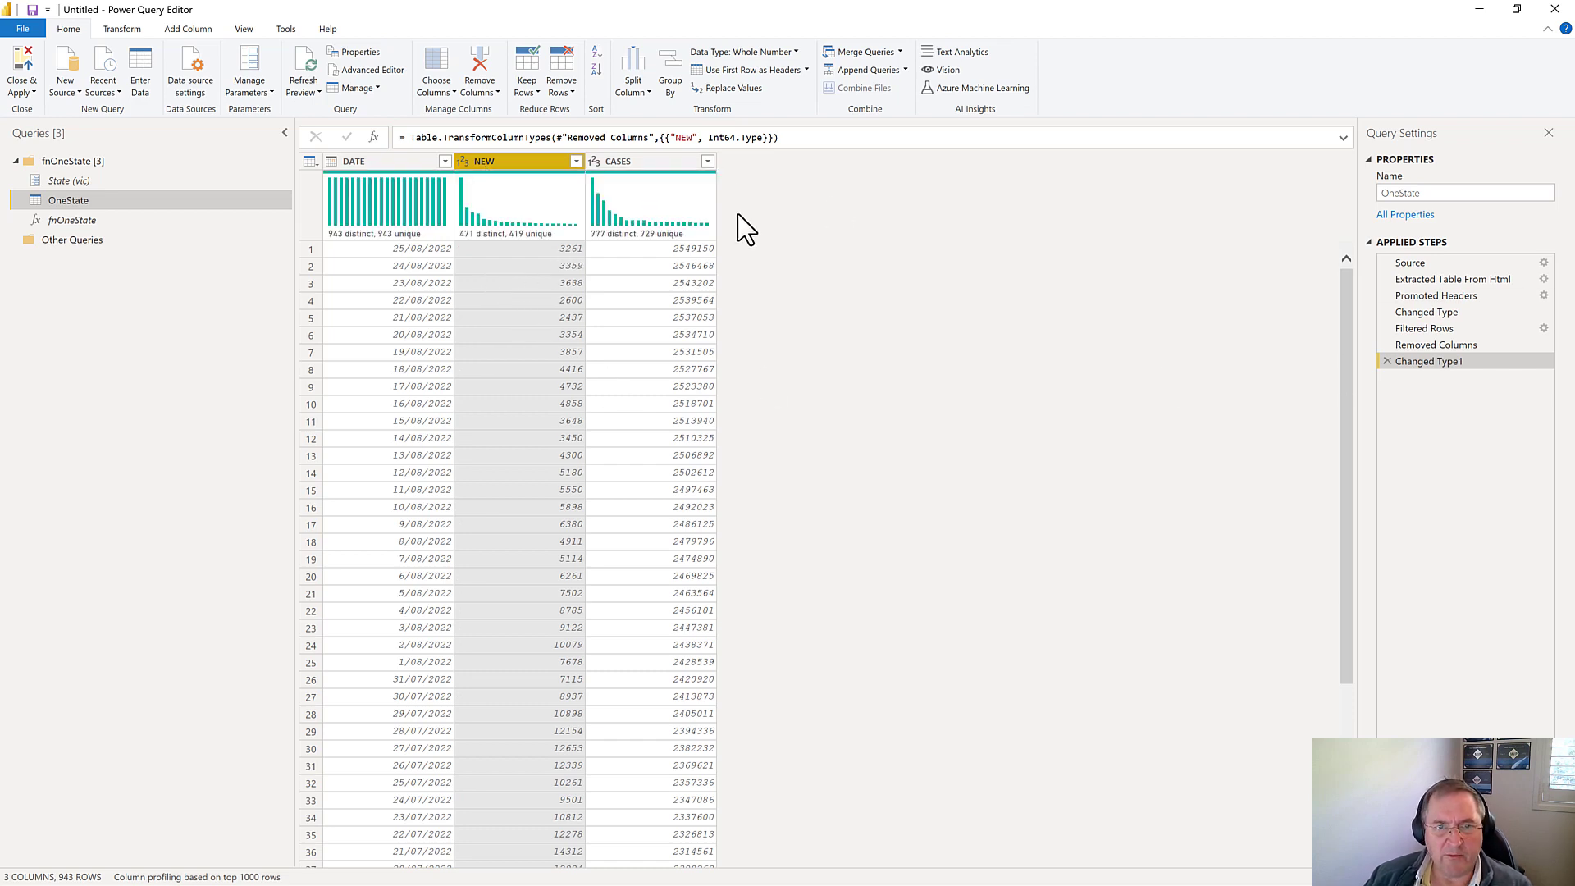
Rename the NEW column to NewsCases and the CASES column to Total Cases.
{"action": "double_click", "coordinate": [496, 162]}
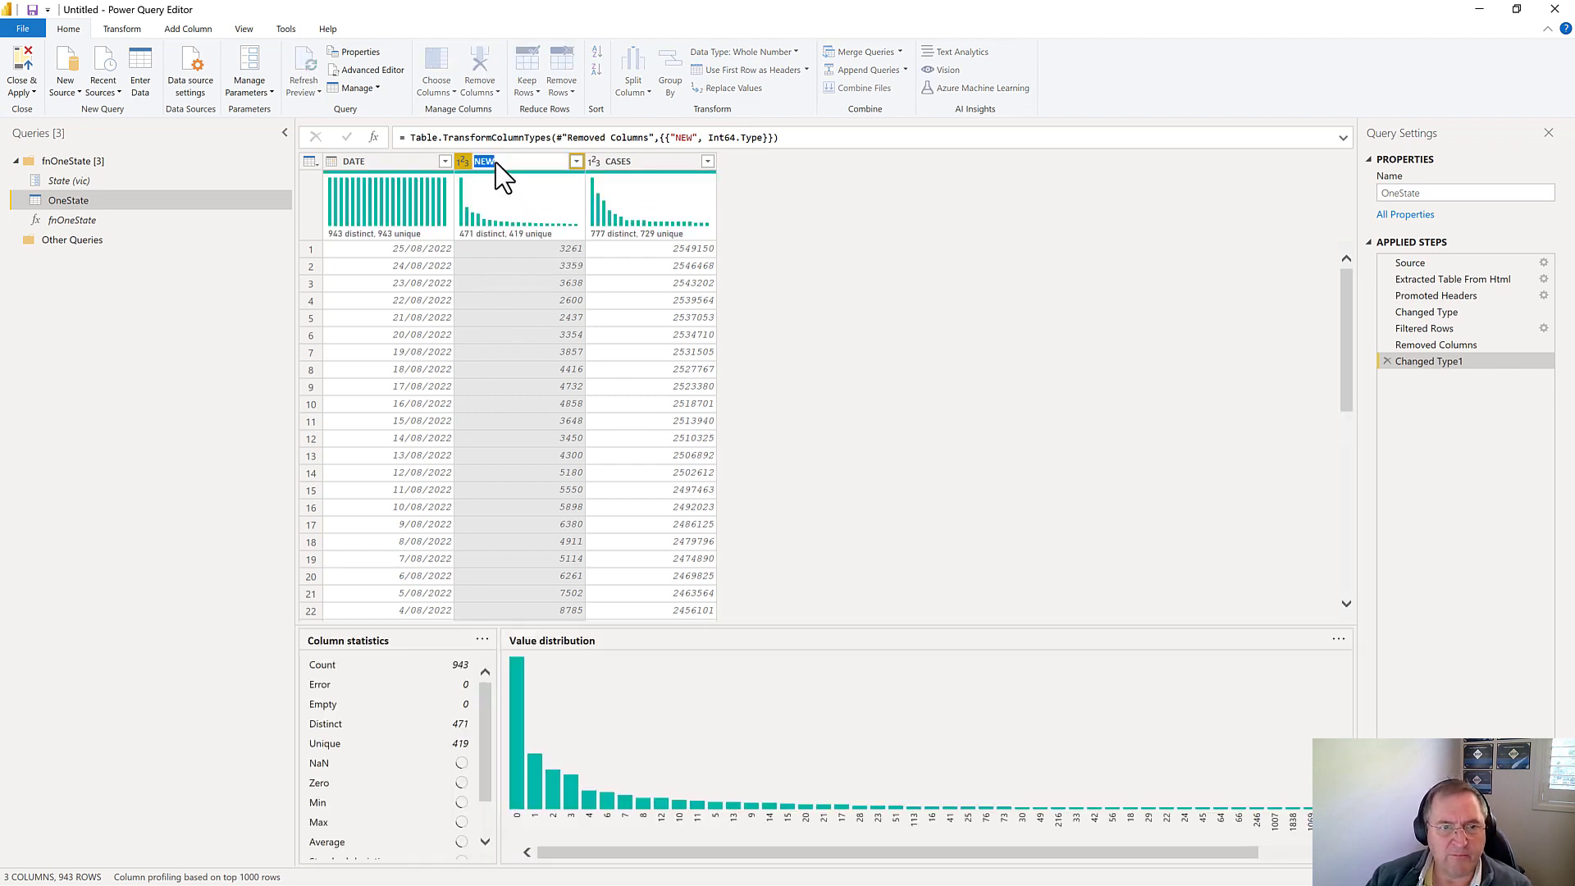
{"action": "type", "text": "Ne"}
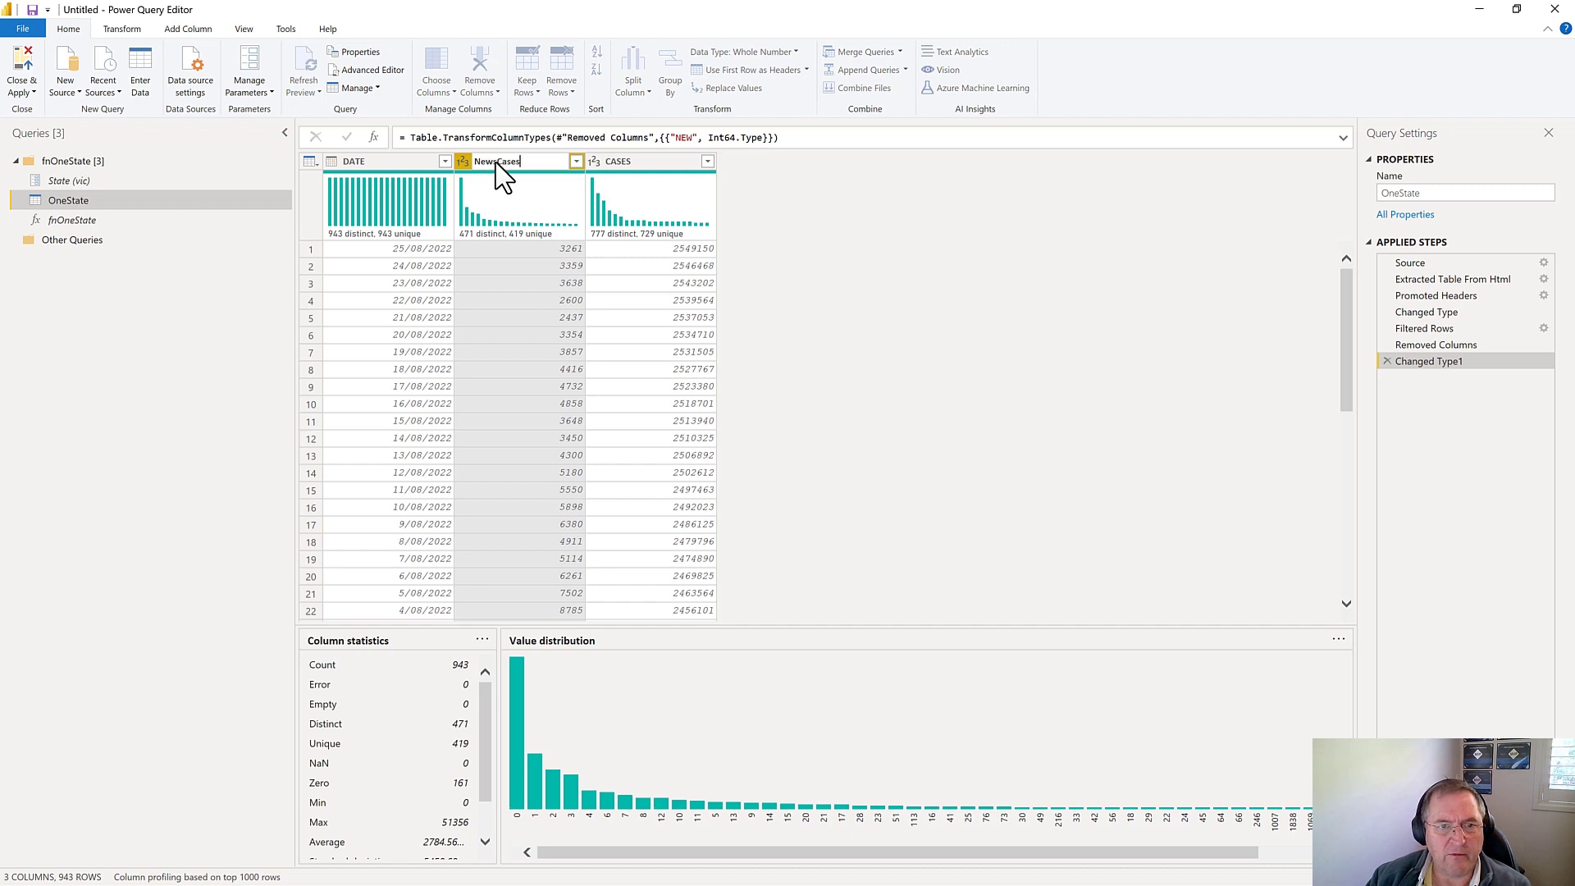
{"action": "type", "text": "wsCases"}
{"action": "key", "text": "Return"}
{"action": "left_click", "coordinate": [623, 162]}
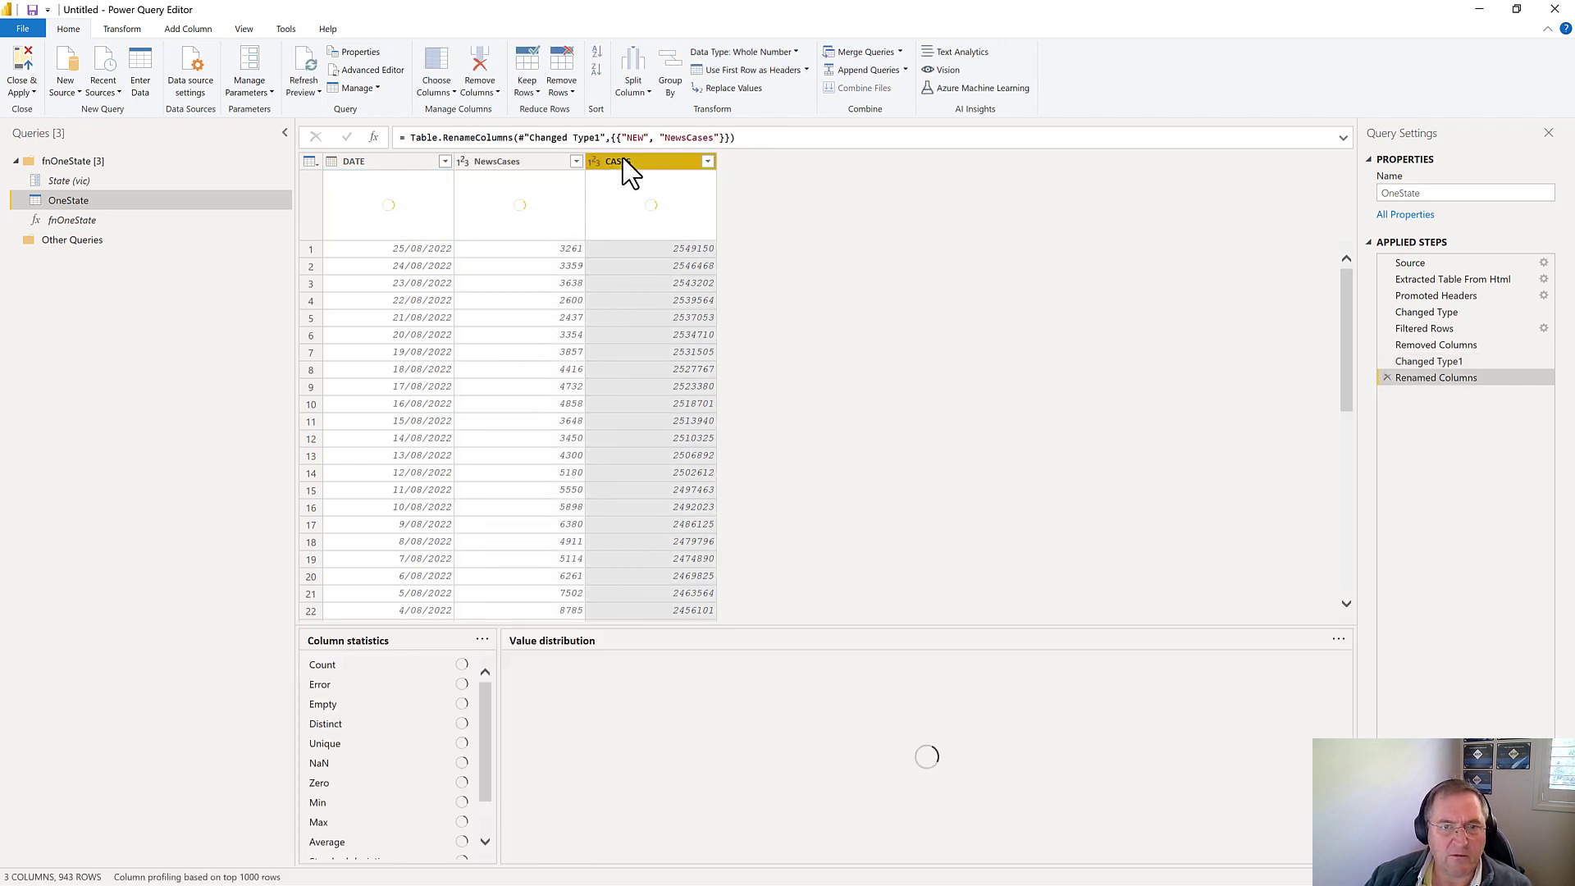
{"action": "double_click", "coordinate": [623, 162]}
{"action": "type", "text": "To"}
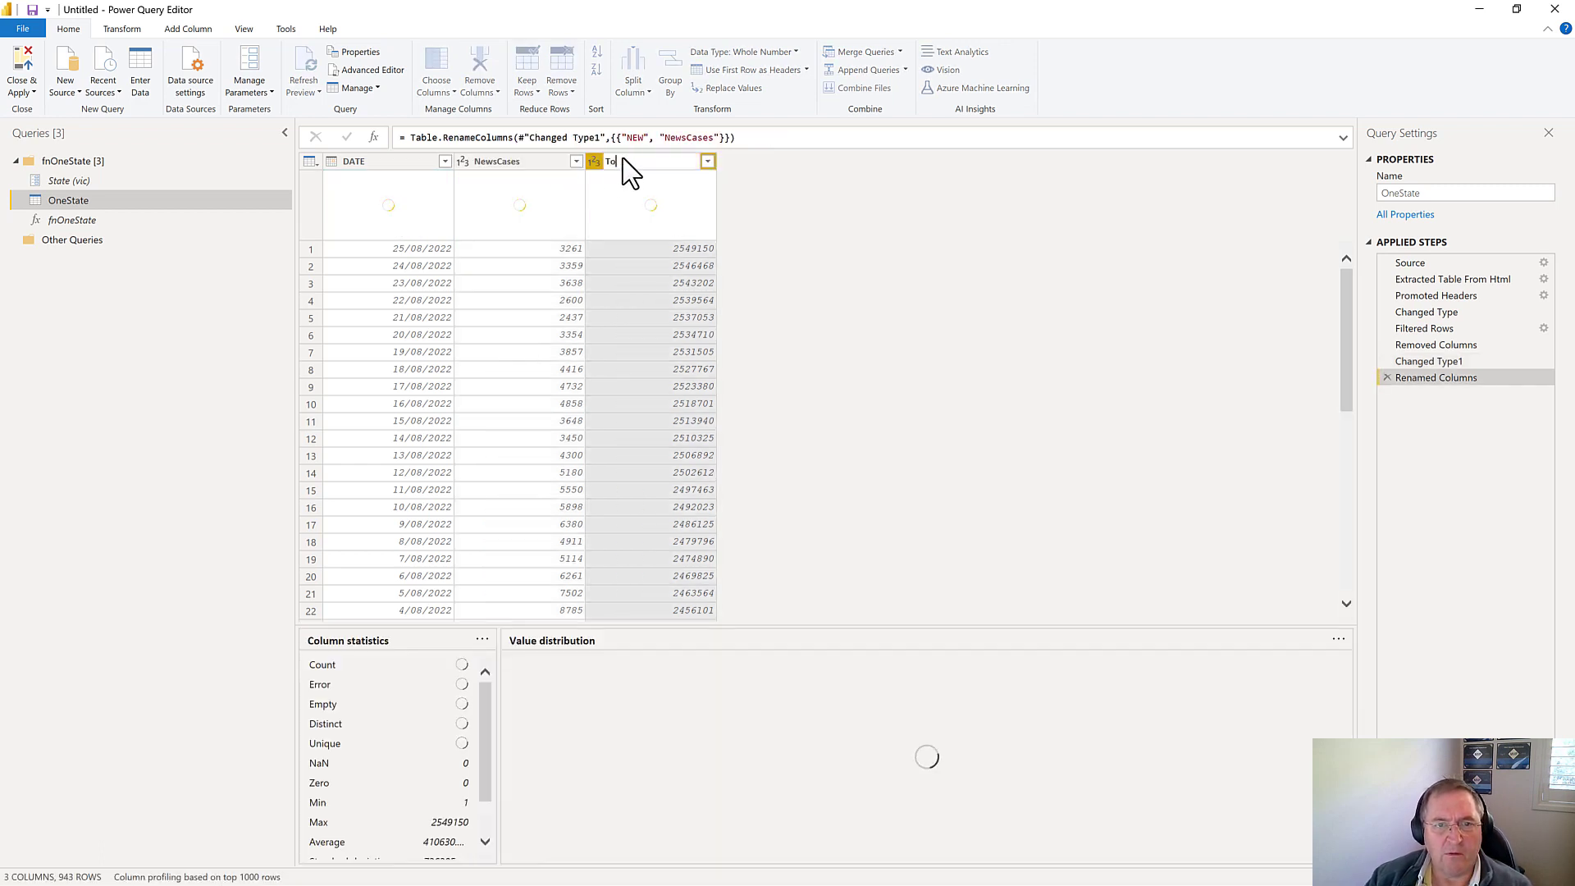
{"action": "type", "text": "tal Case"}
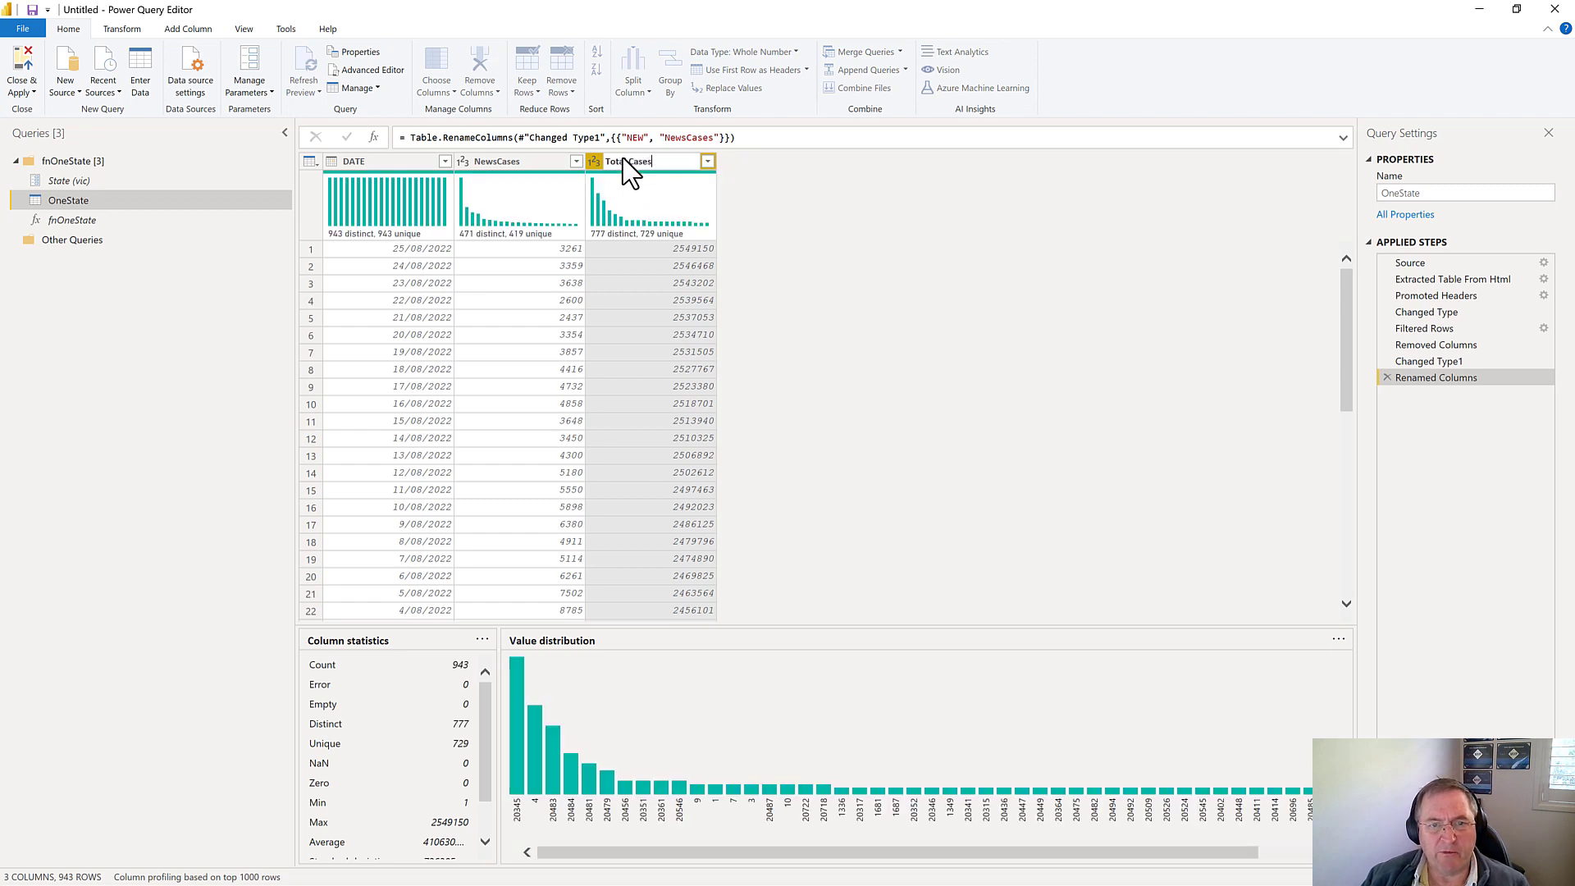
{"action": "type", "text": "s"}
{"action": "key", "text": "Return"}
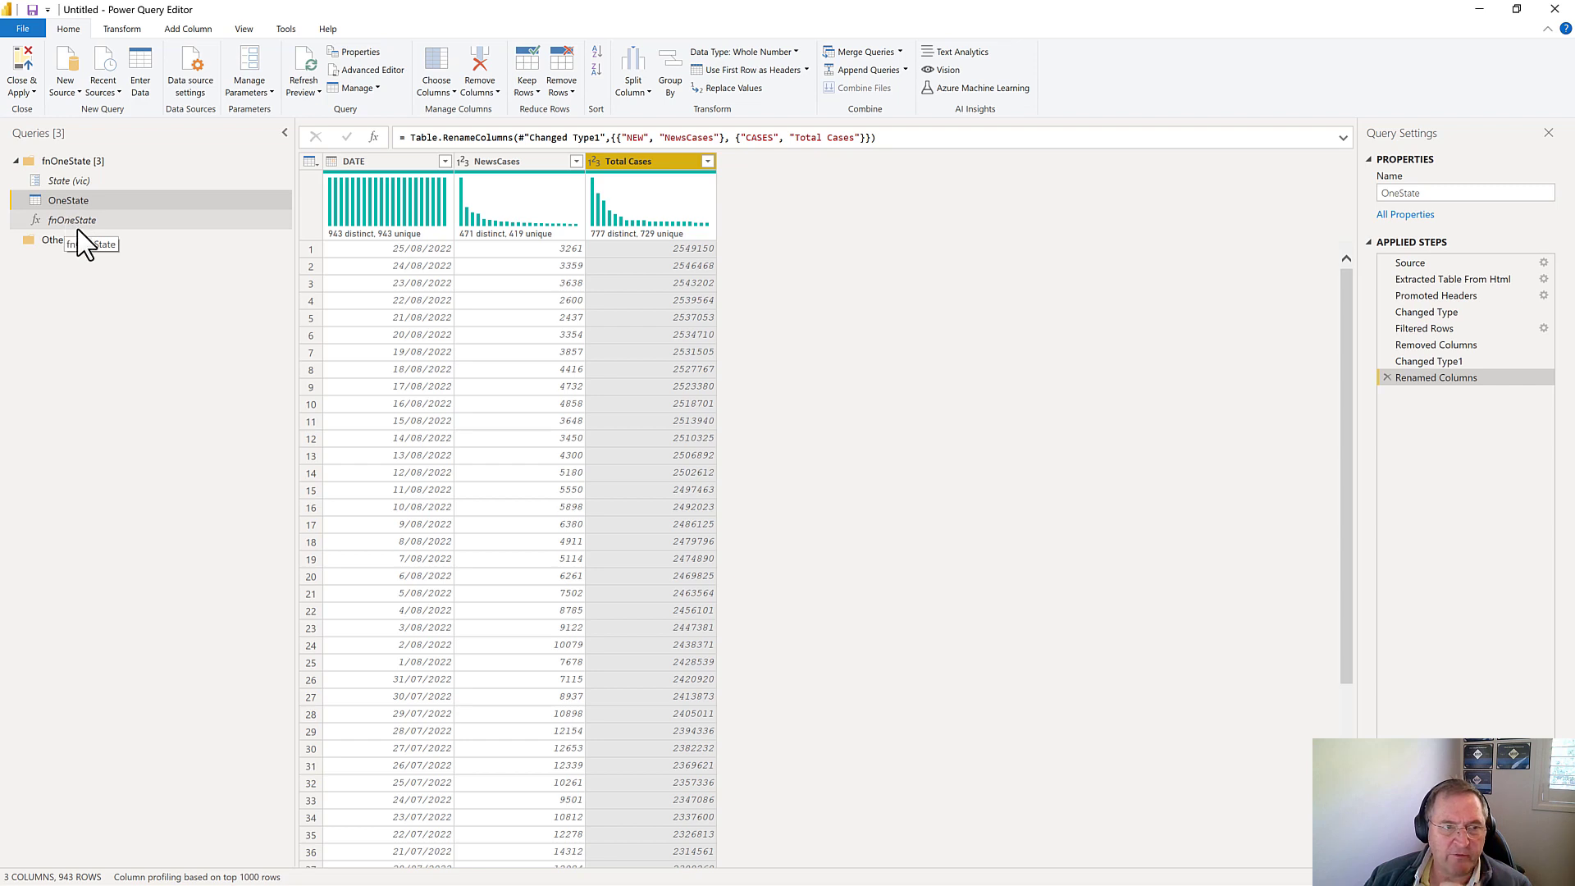
Add a blank query, Query1, with the formula ={"nsw","vic"}.
{"action": "right_click", "coordinate": [125, 325]}
{"action": "mouse_move", "coordinate": [205, 355]}
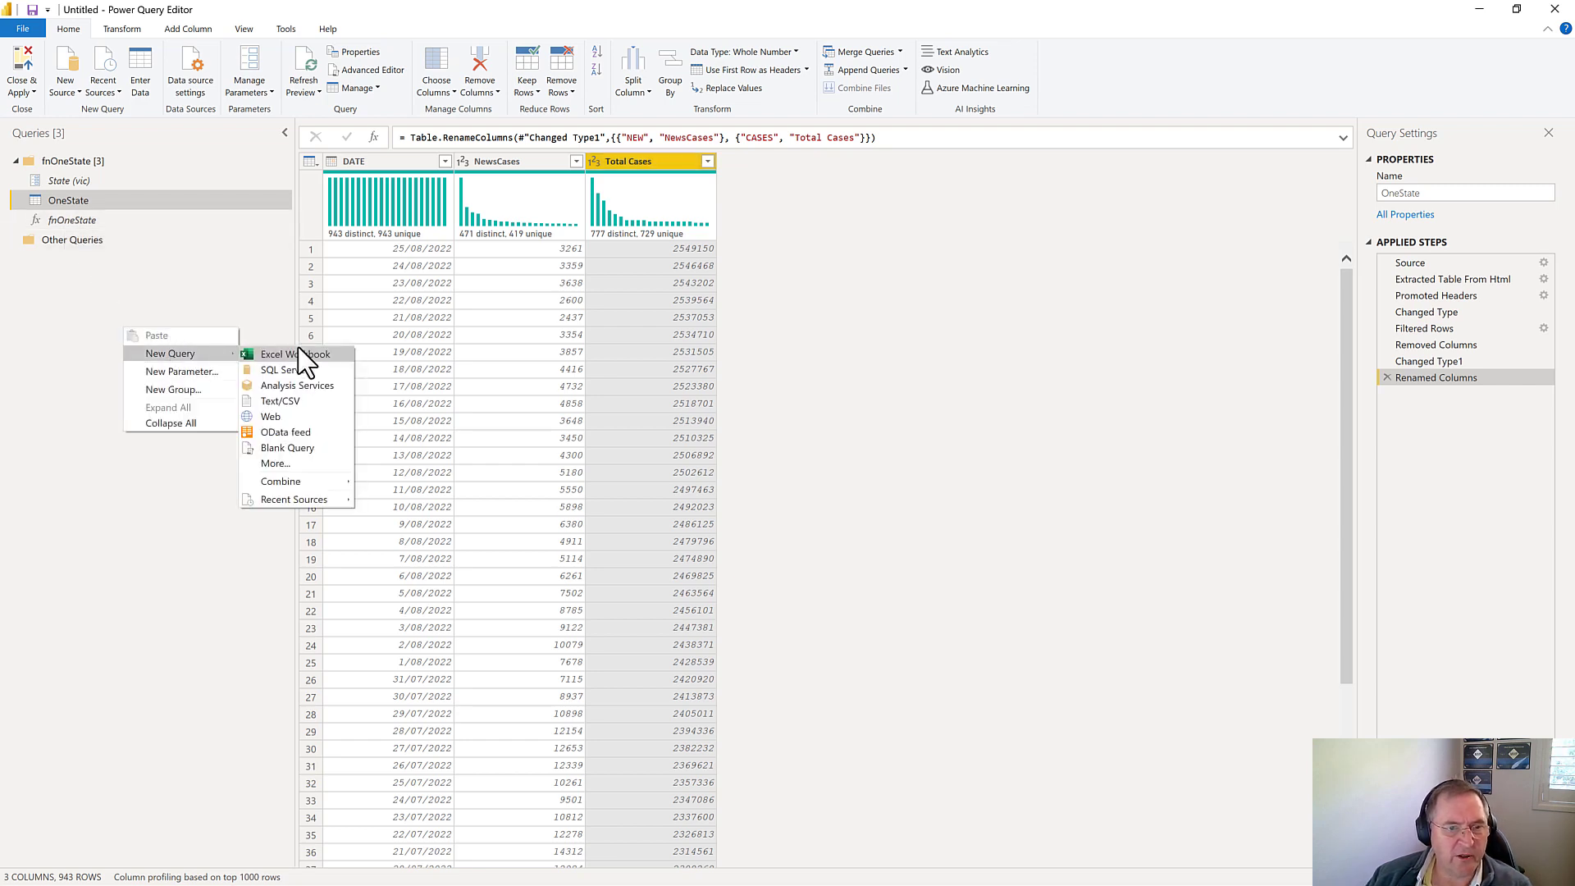
{"action": "left_click", "coordinate": [312, 447]}
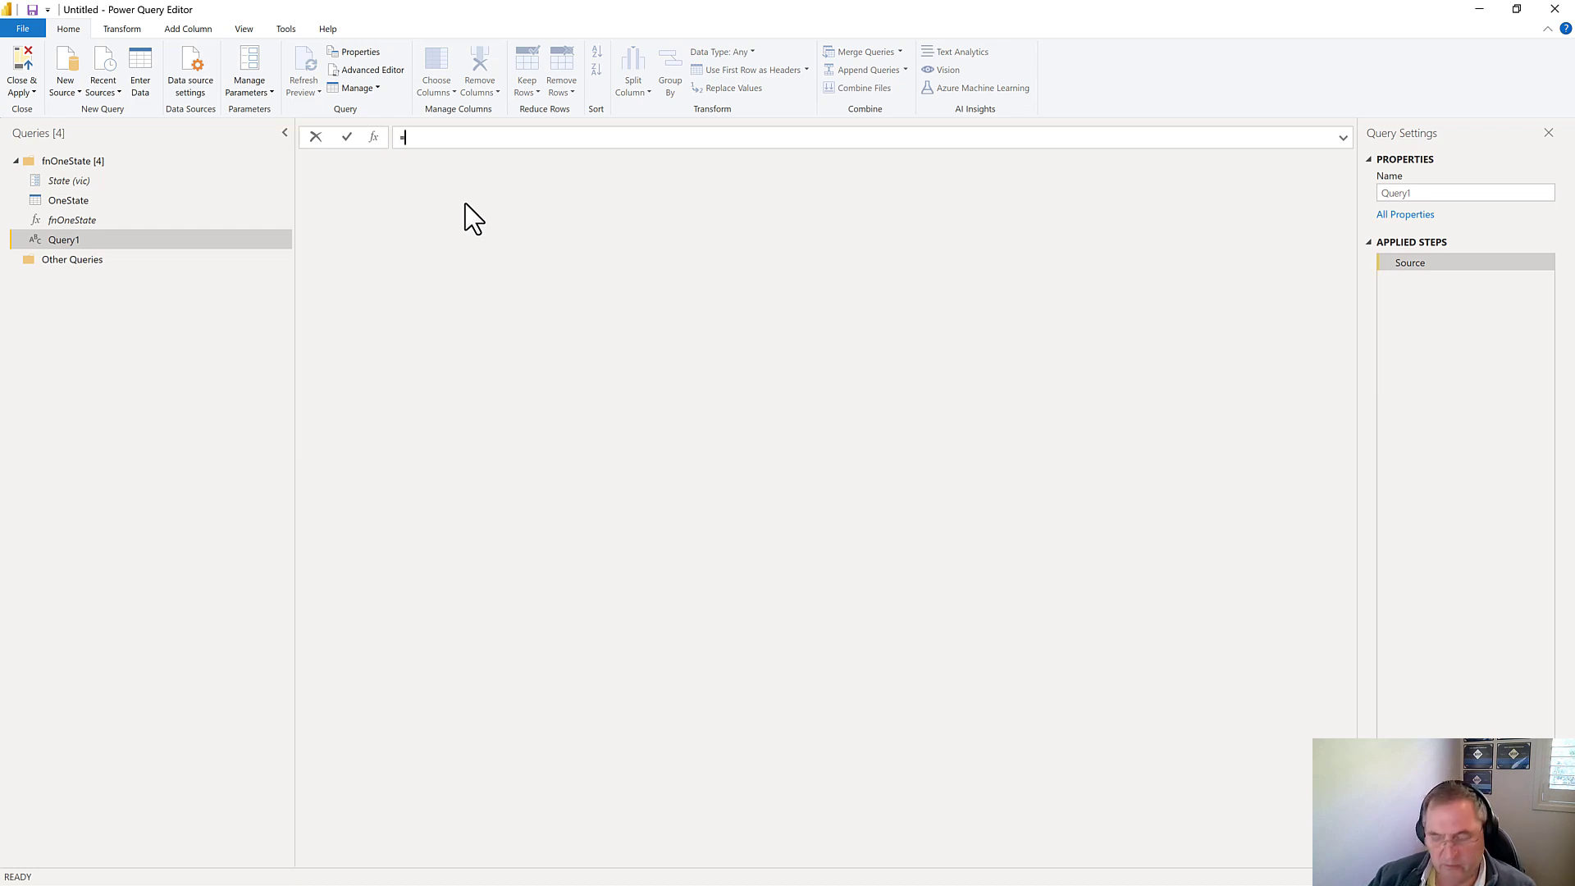
{"action": "type", "text": "{}"}
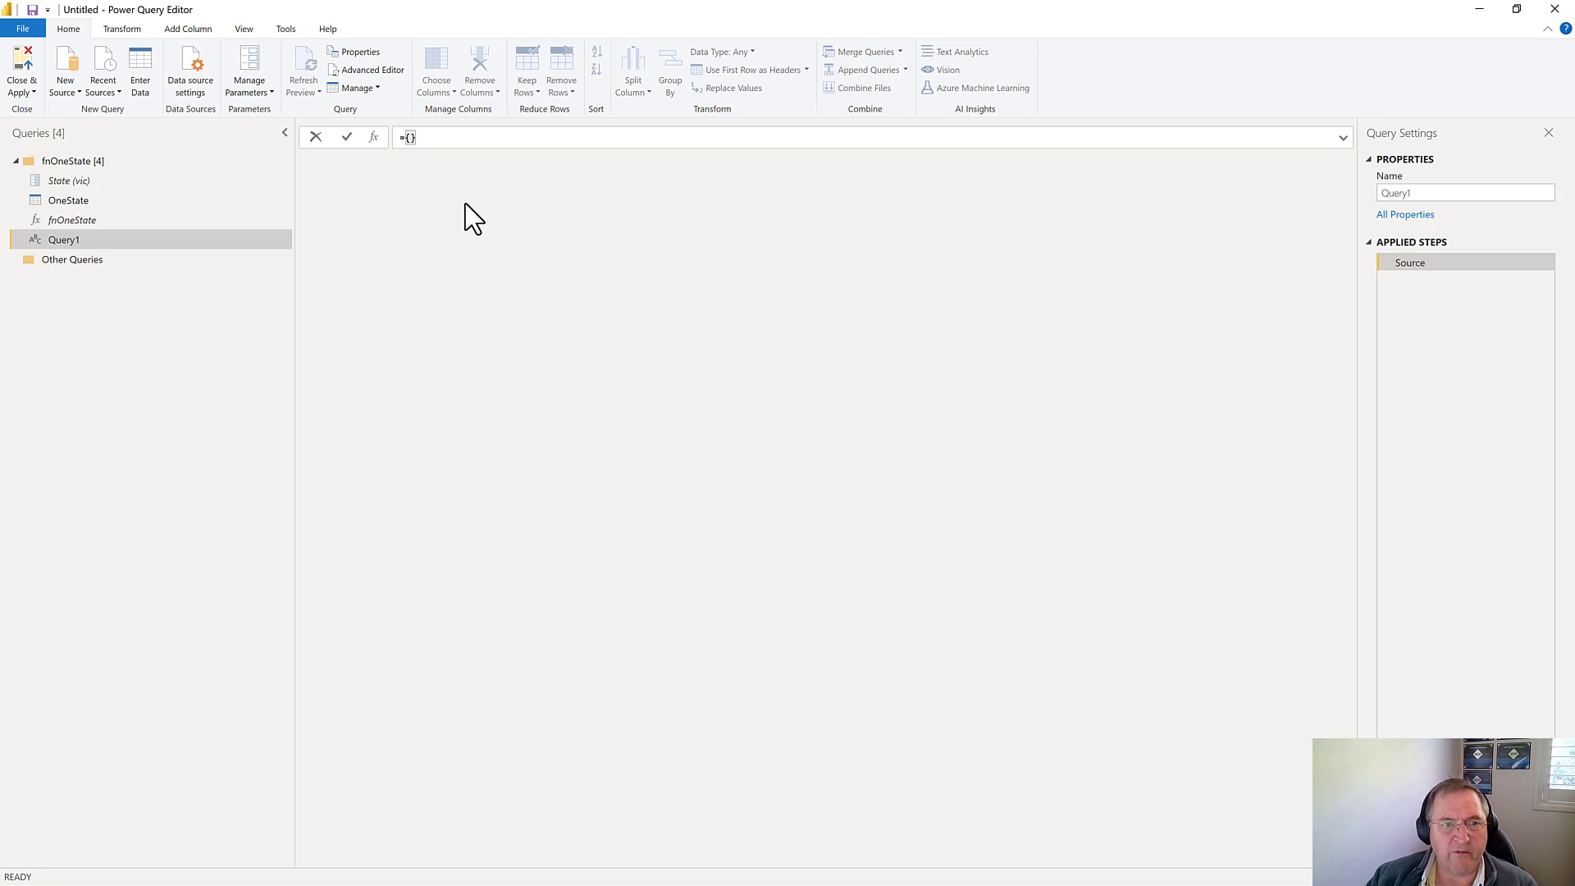
{"action": "key", "text": "Left"}
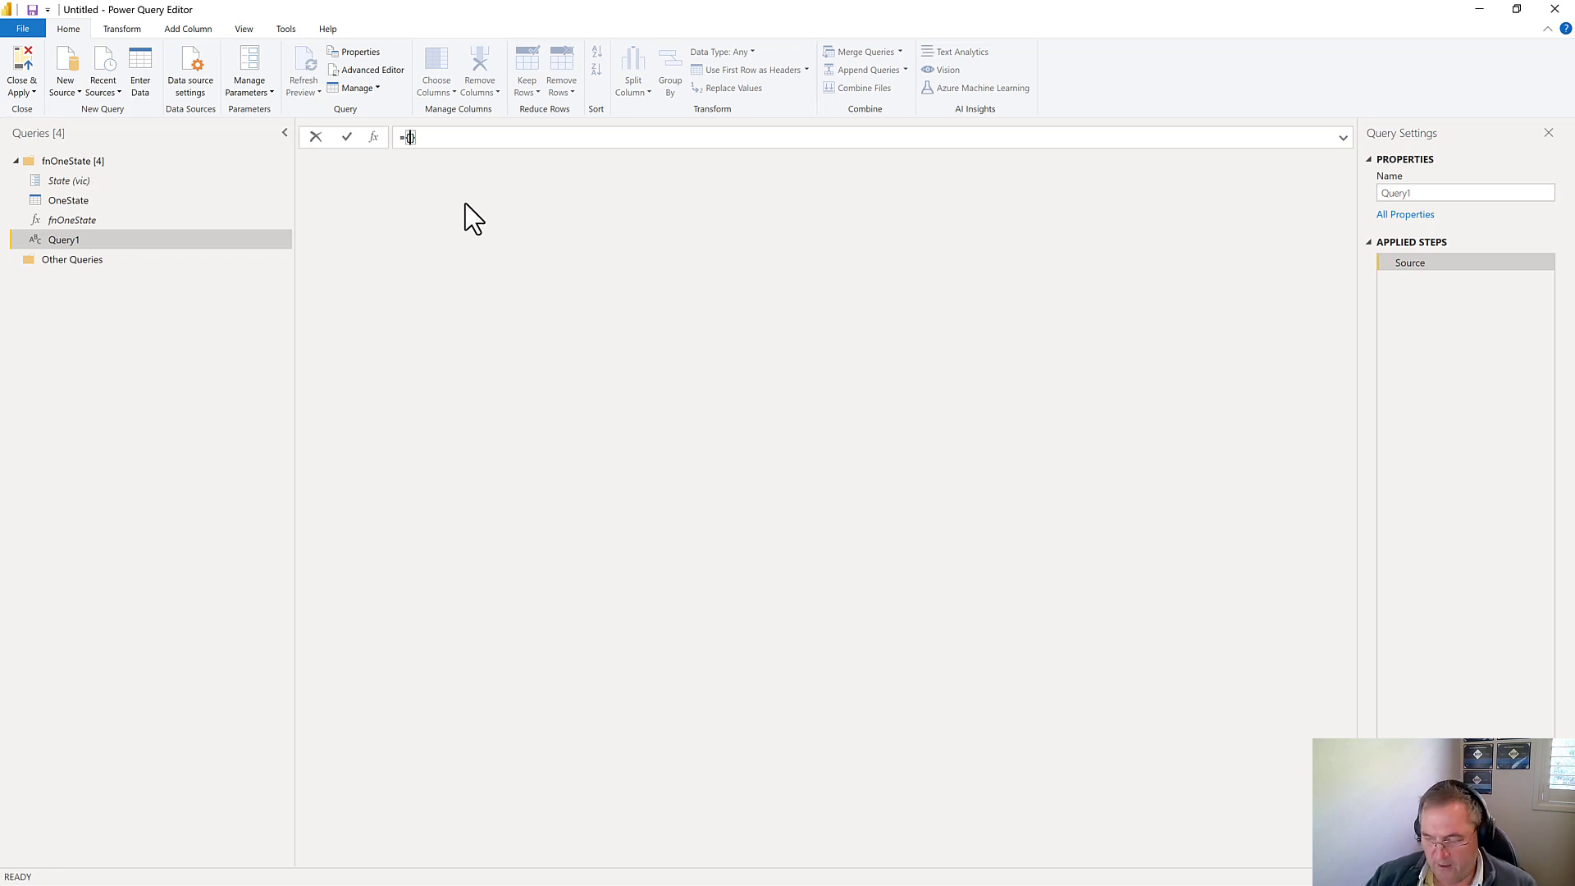
{"action": "type", "text": "\"nsw"}
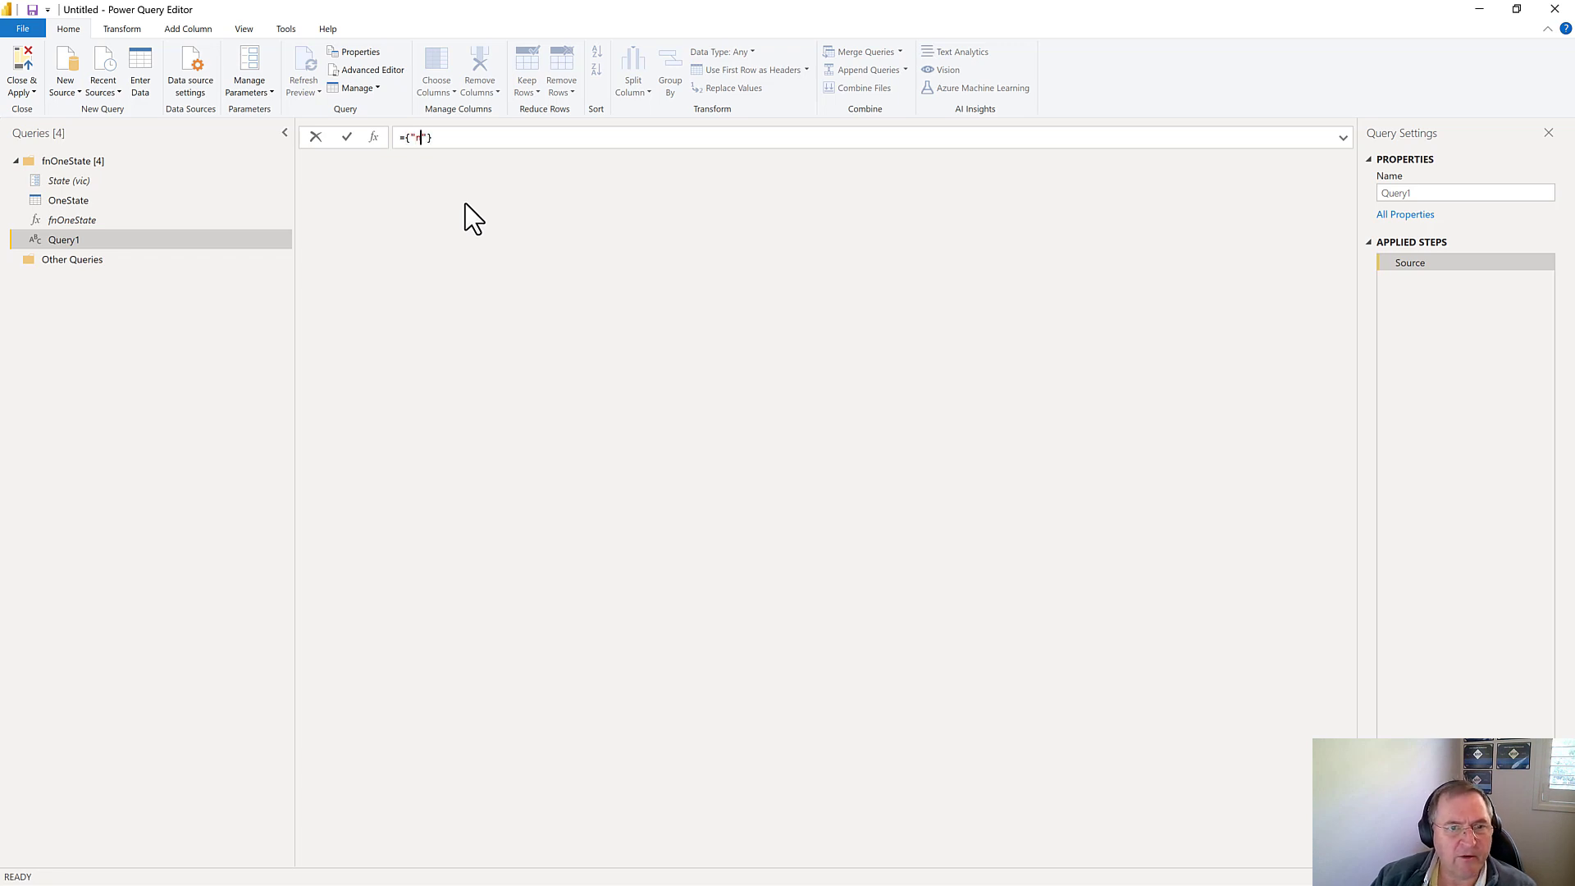
{"action": "type", "text": "\","}
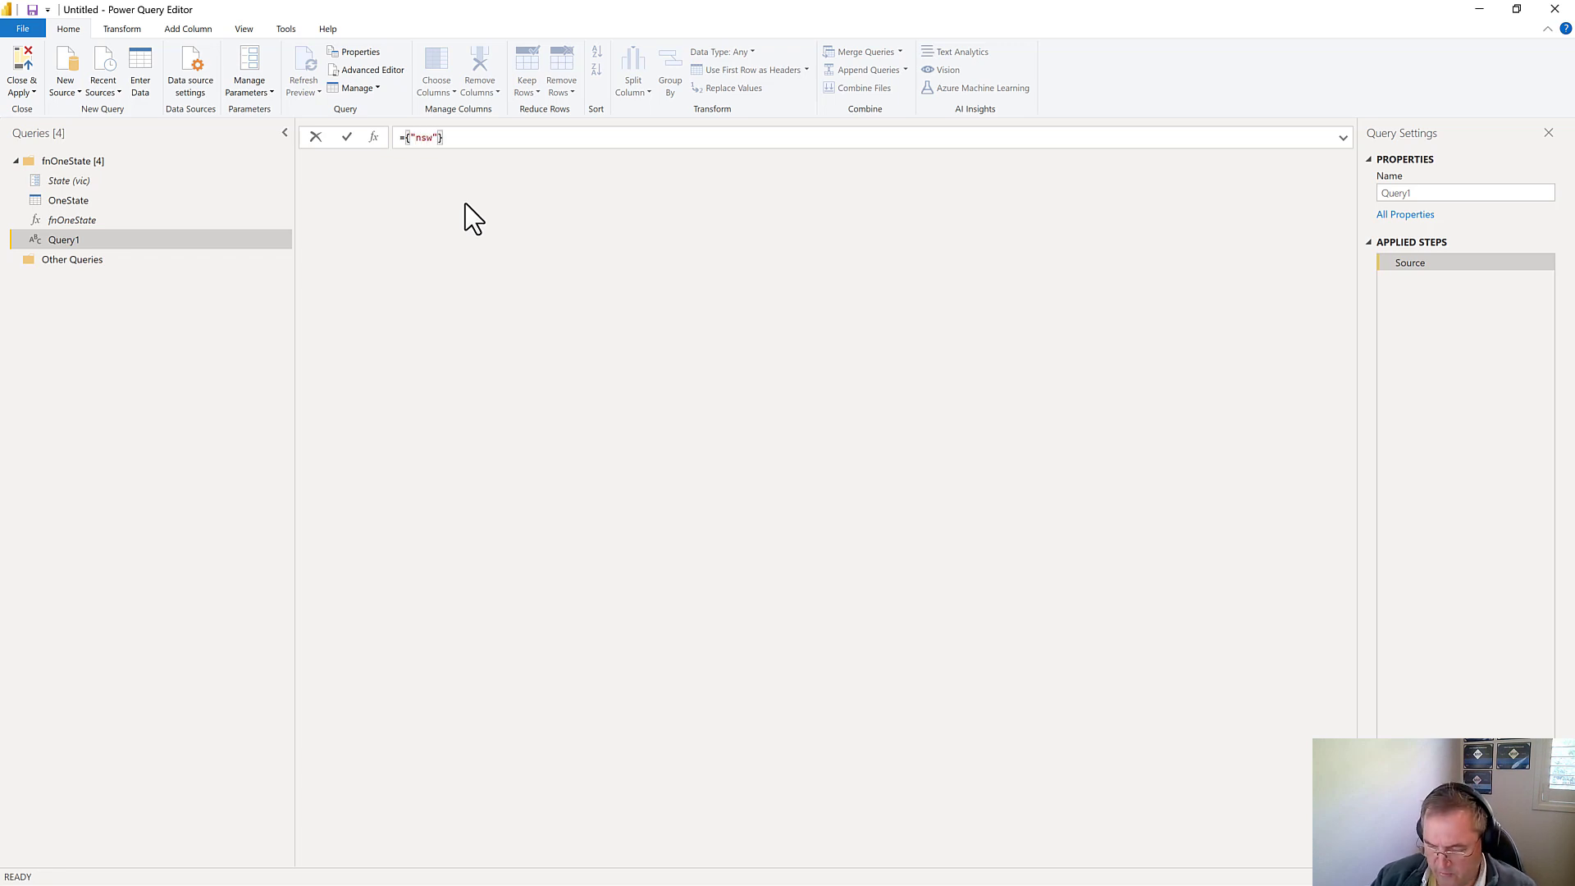
{"action": "type", "text": "\"vic"}
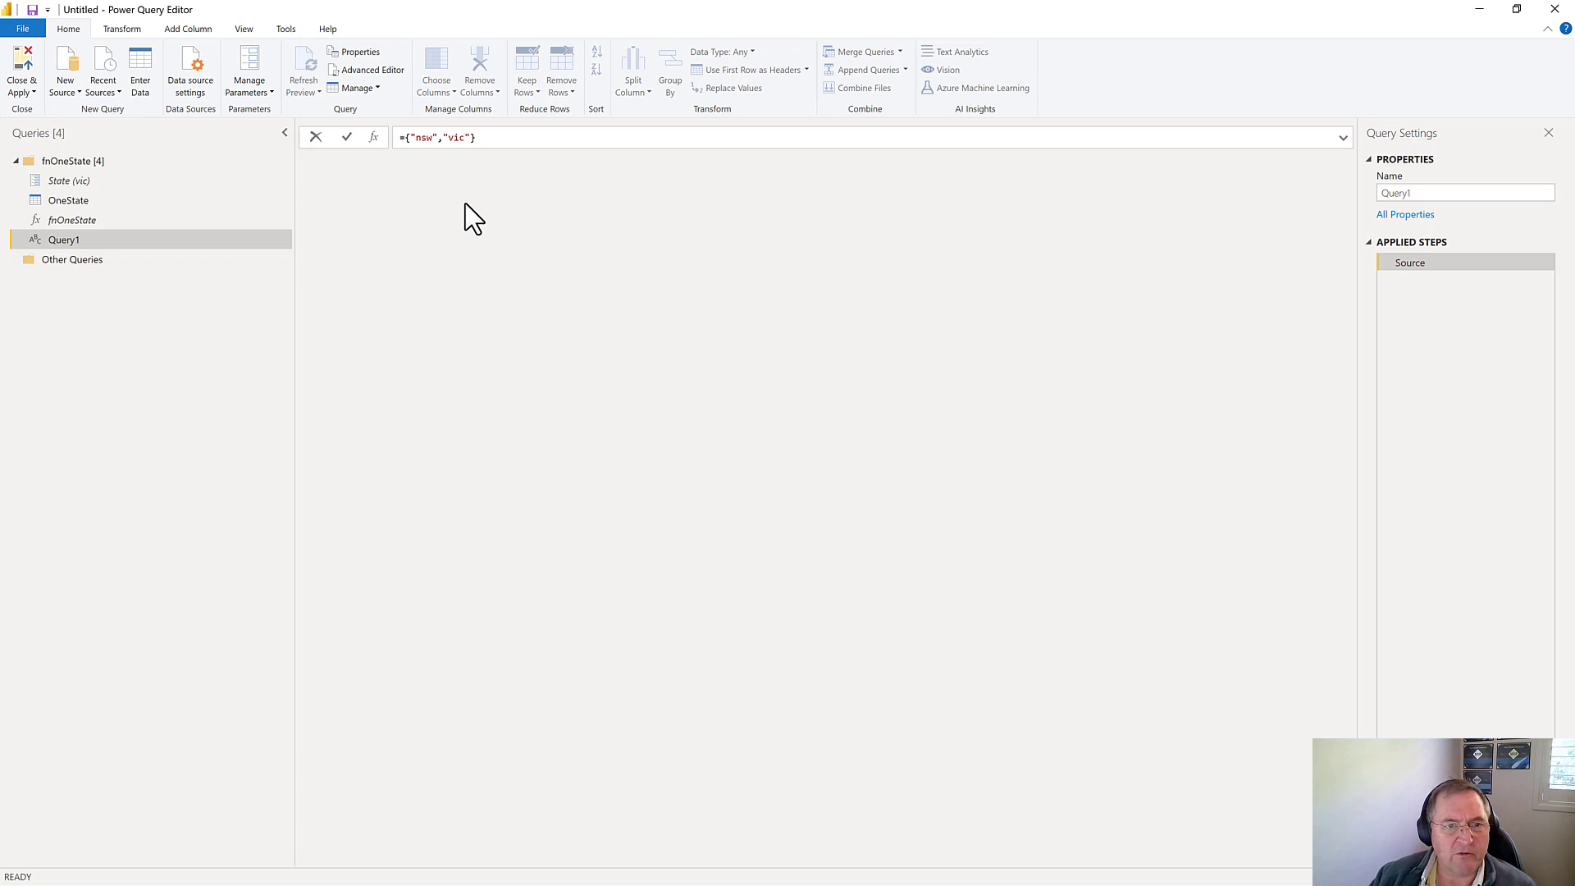
{"action": "key", "text": "Return"}
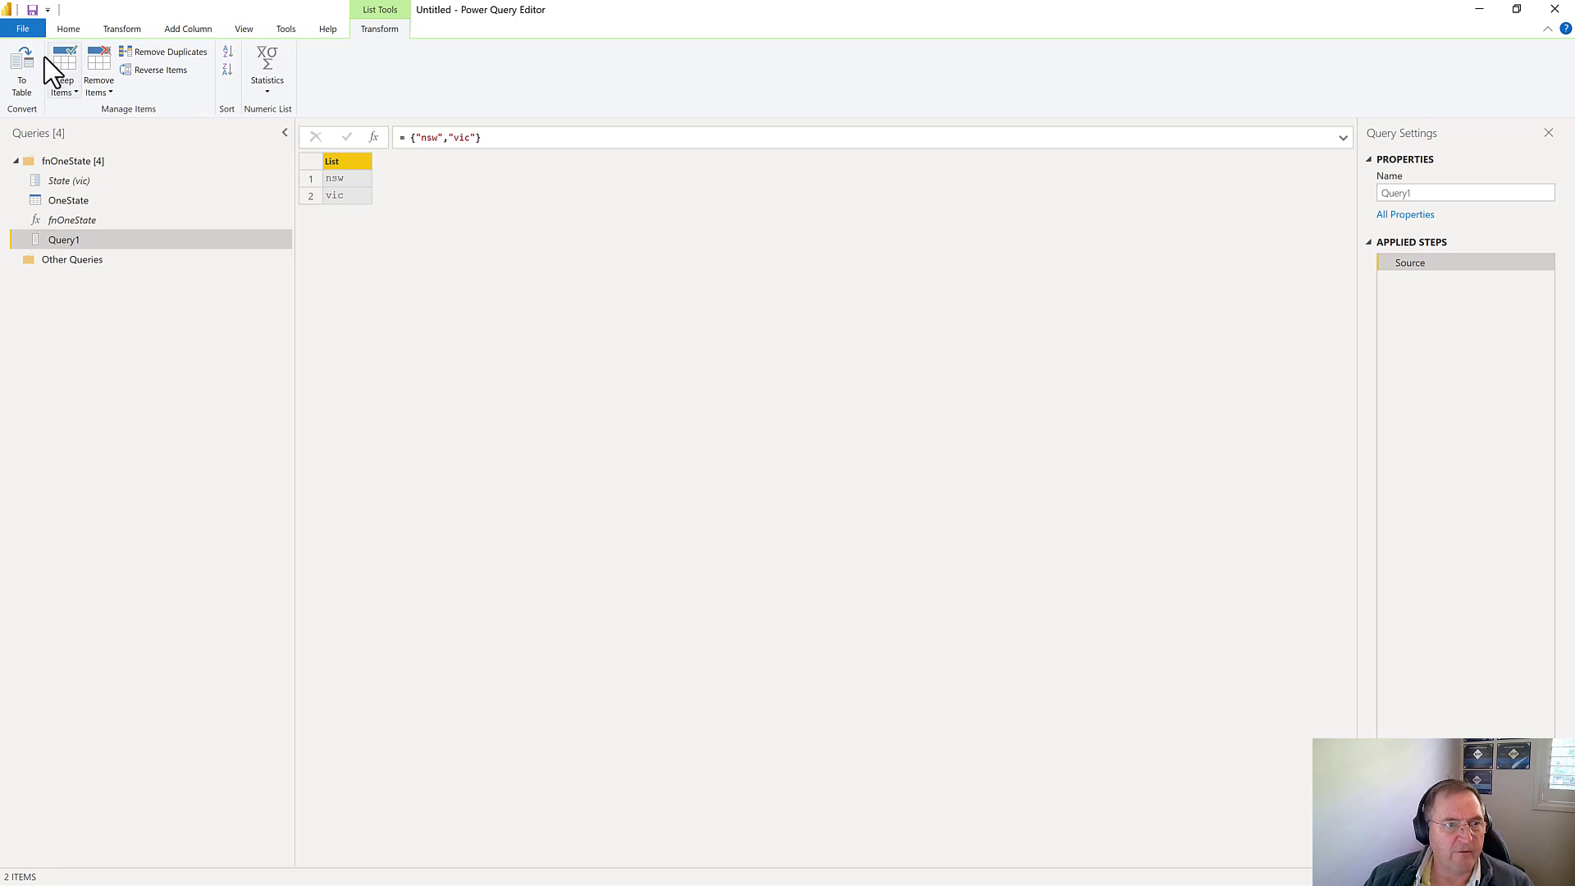
Convert the list to a table and make Column1 a Text column named State.
{"action": "left_click", "coordinate": [22, 66]}
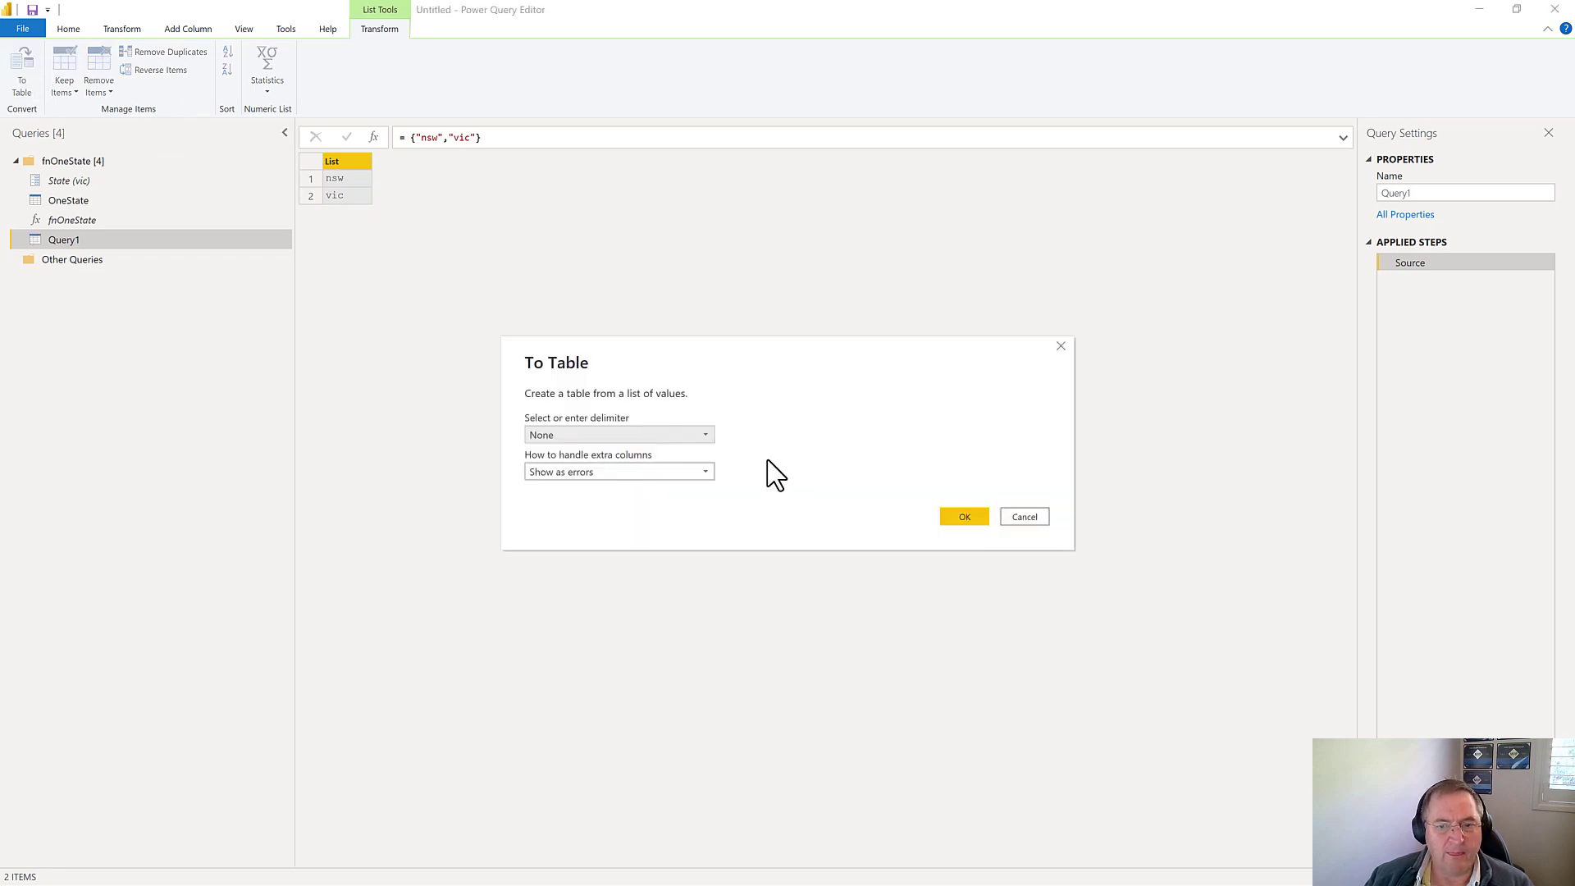
{"action": "left_click", "coordinate": [962, 515]}
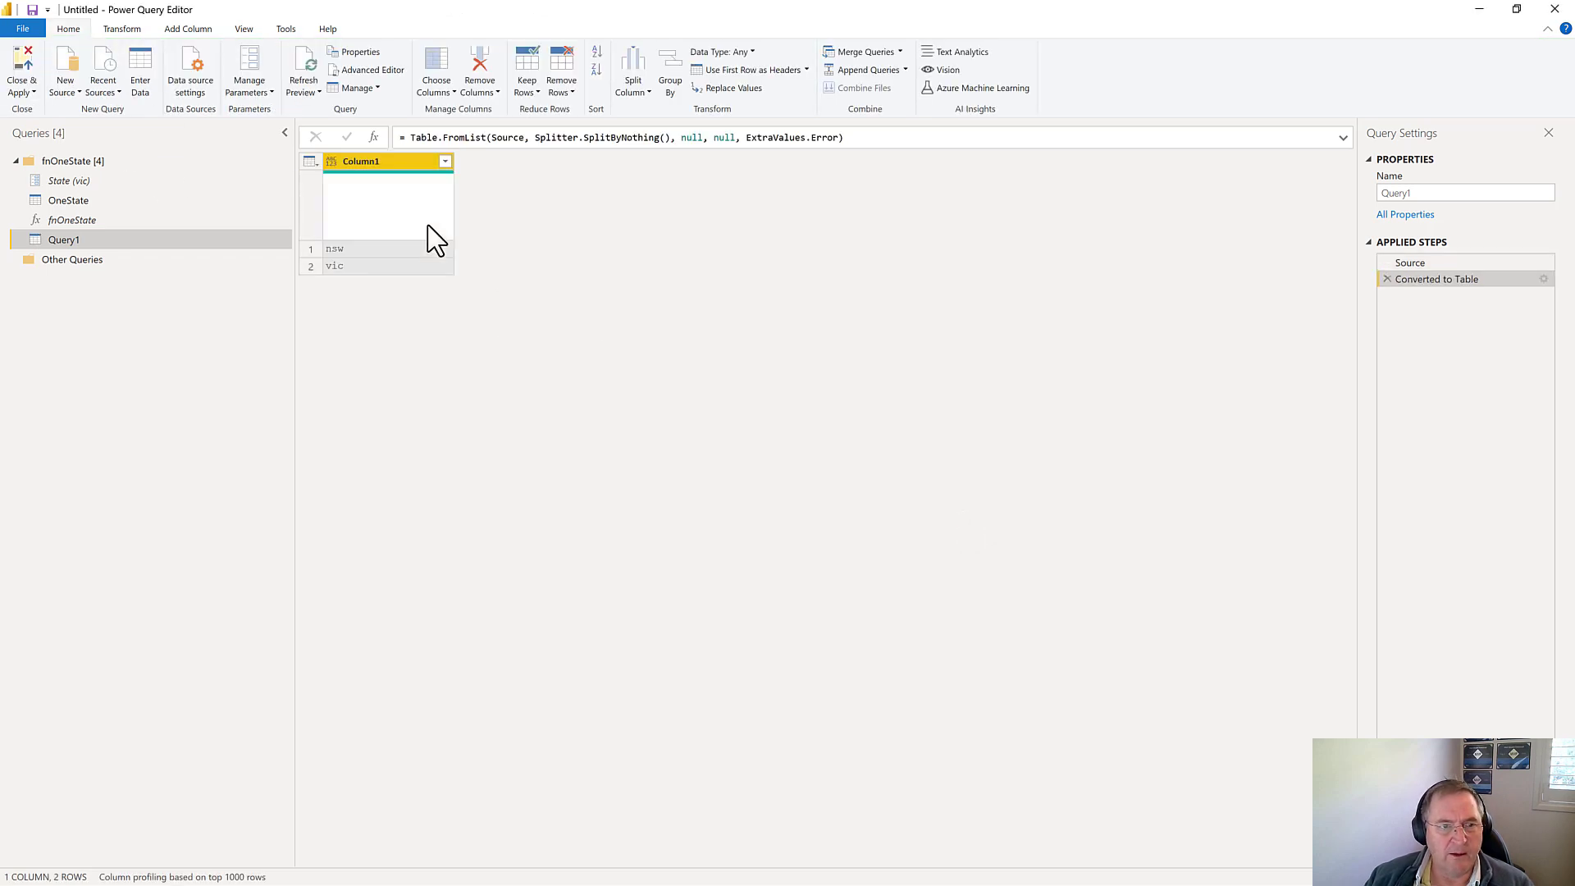
{"action": "double_click", "coordinate": [371, 162]}
{"action": "type", "text": "s"}
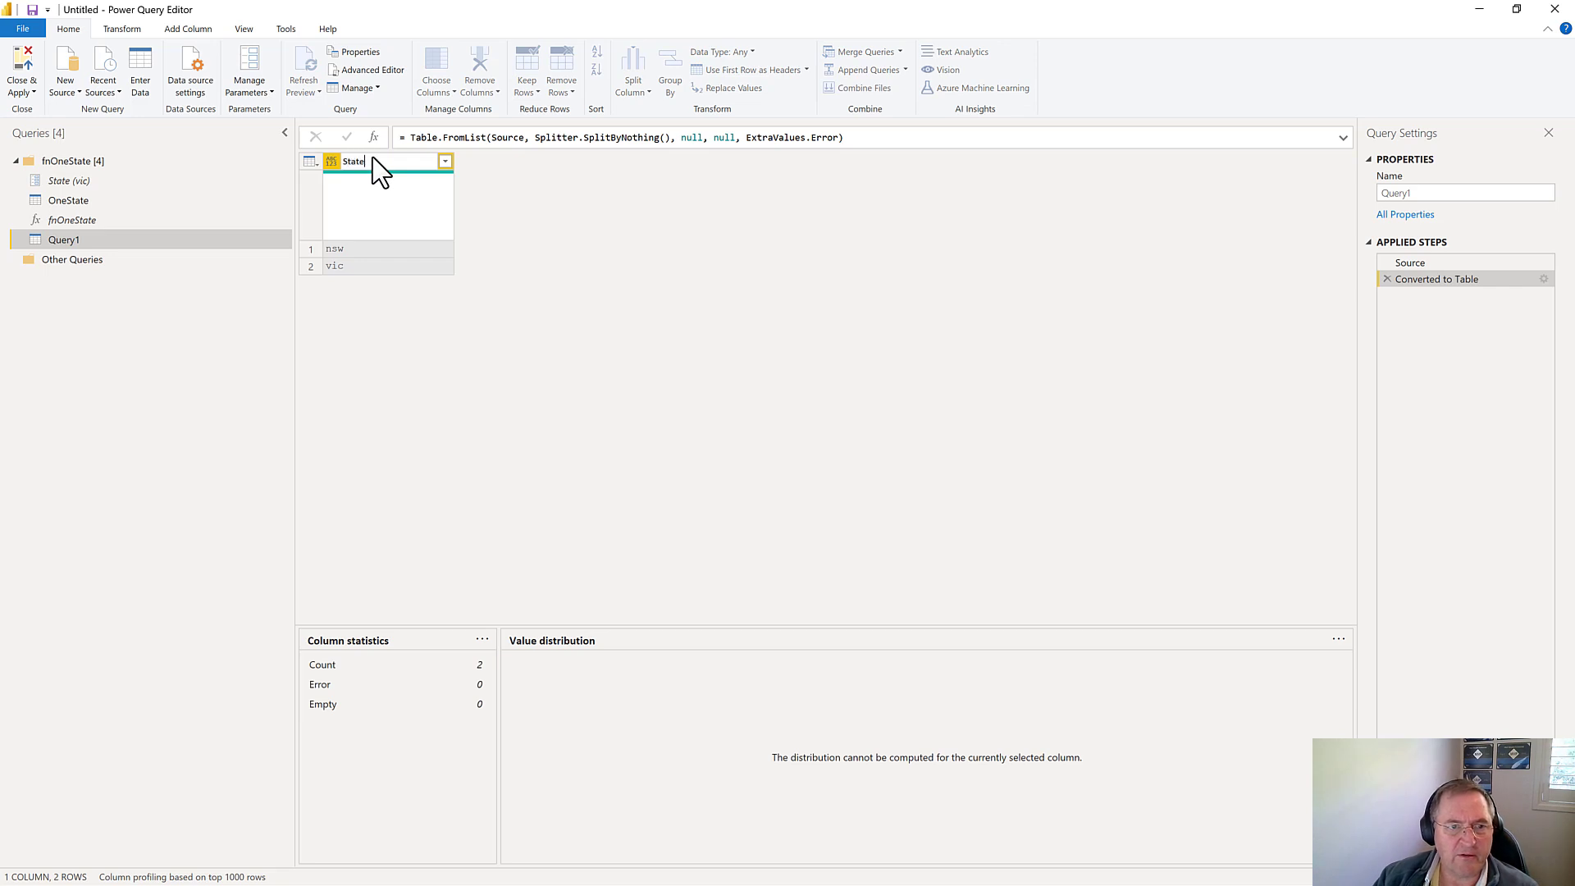
{"action": "type", "text": "tate"}
{"action": "key", "text": "Return"}
{"action": "left_click", "coordinate": [331, 161]}
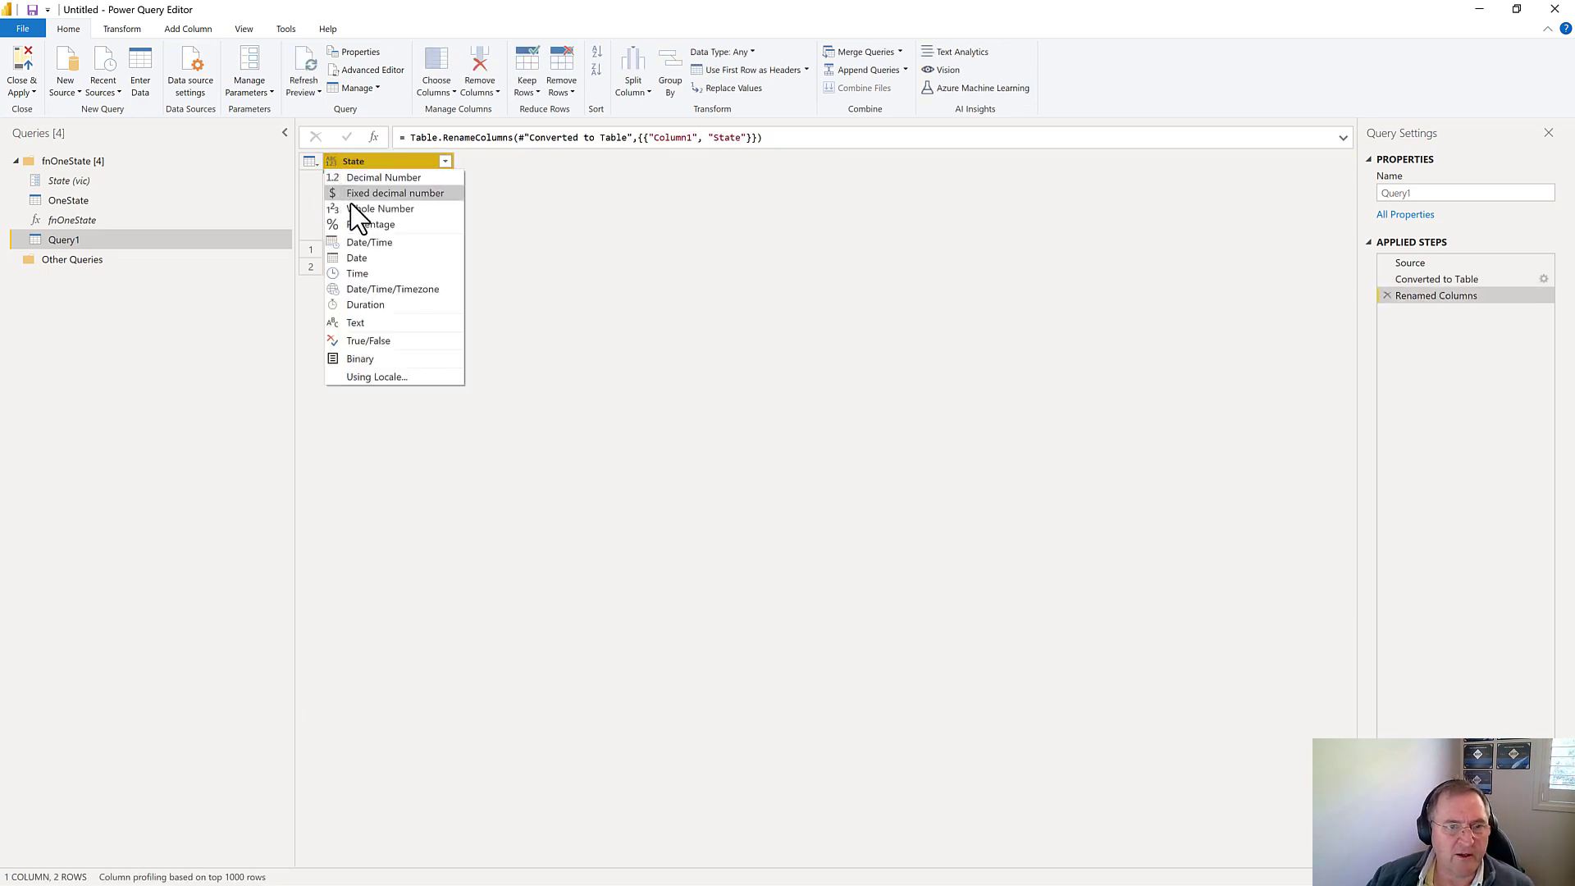
{"action": "left_click", "coordinate": [369, 322]}
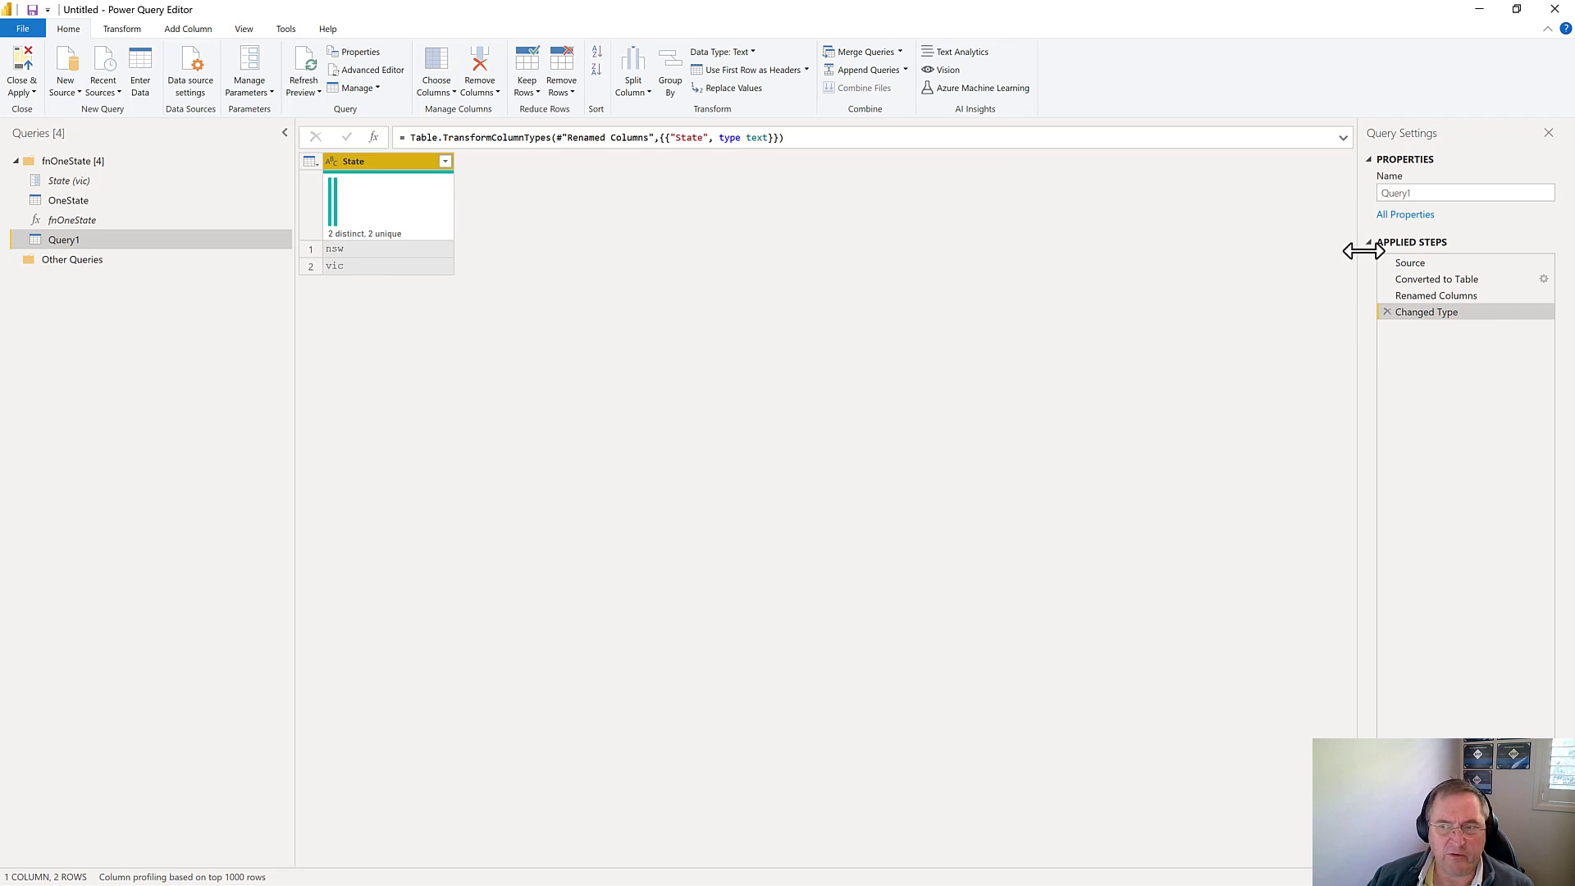
Extend the Source step list with qld, tas, sa, wa, act and nt.
{"action": "left_click", "coordinate": [1423, 263]}
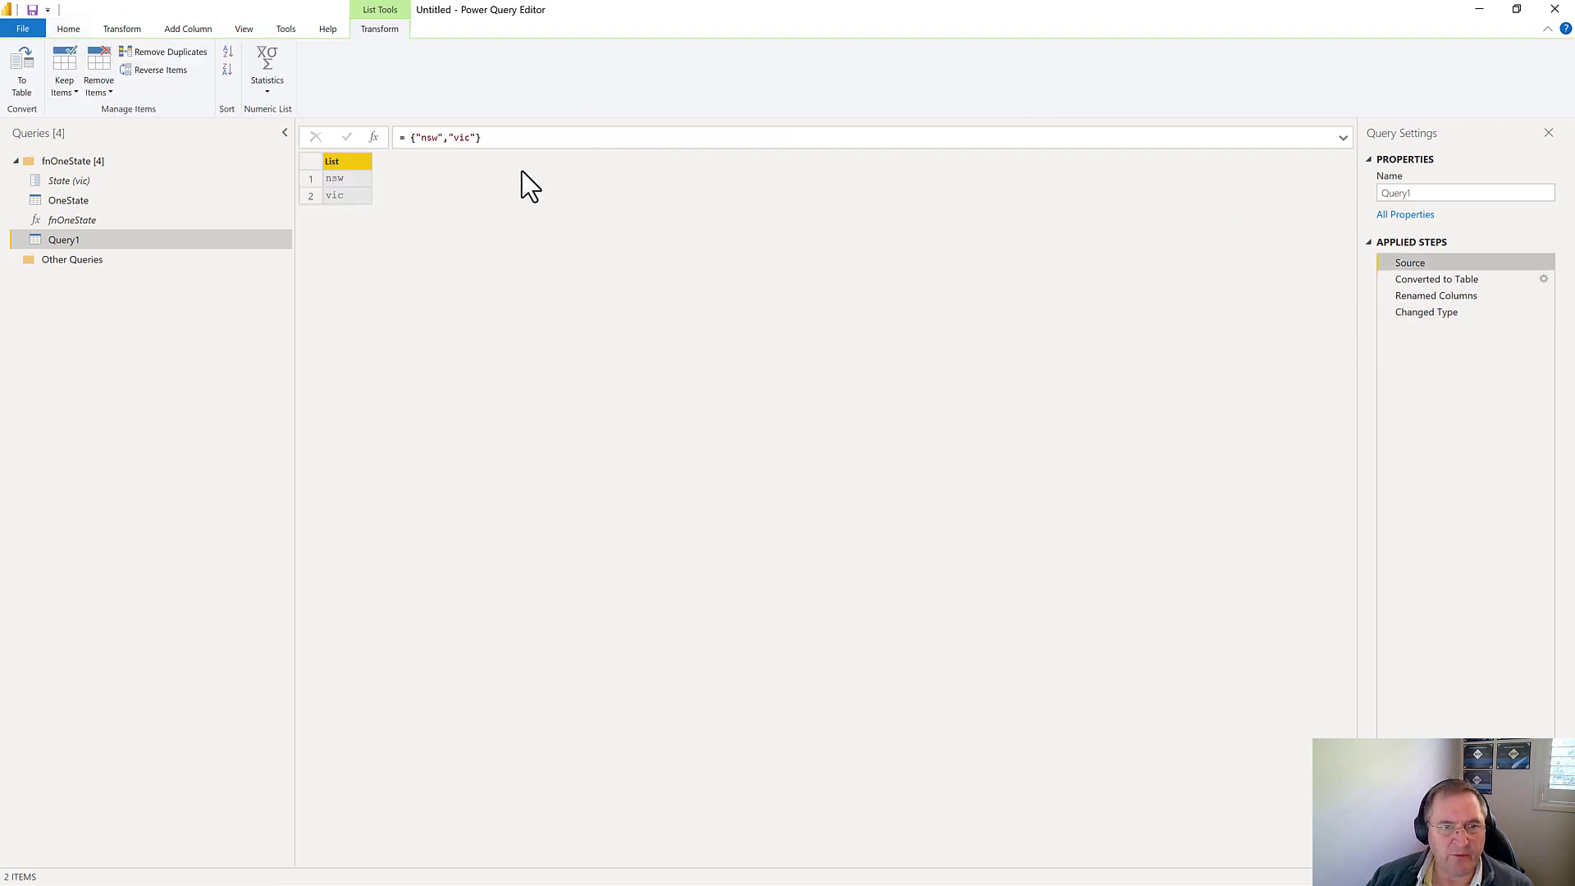
{"action": "left_click", "coordinate": [478, 138]}
{"action": "type", "text": ",\"qld\",\"tas\",\"sa\",\"wa\",\"act\",\"nt\""}
{"action": "key", "text": "Return"}
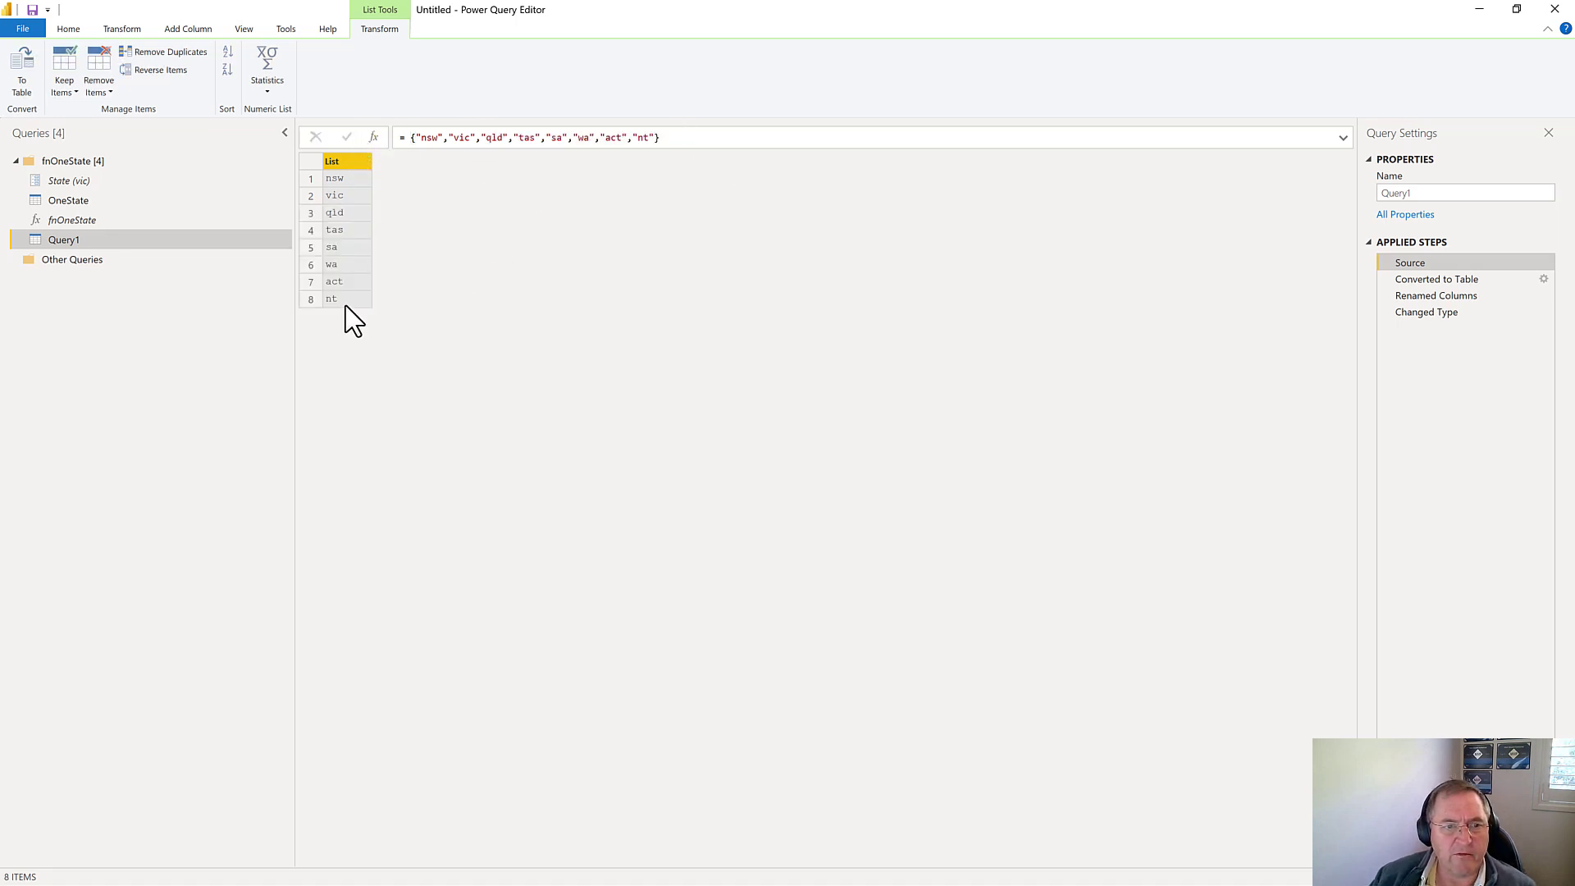
{"action": "left_click", "coordinate": [1460, 313]}
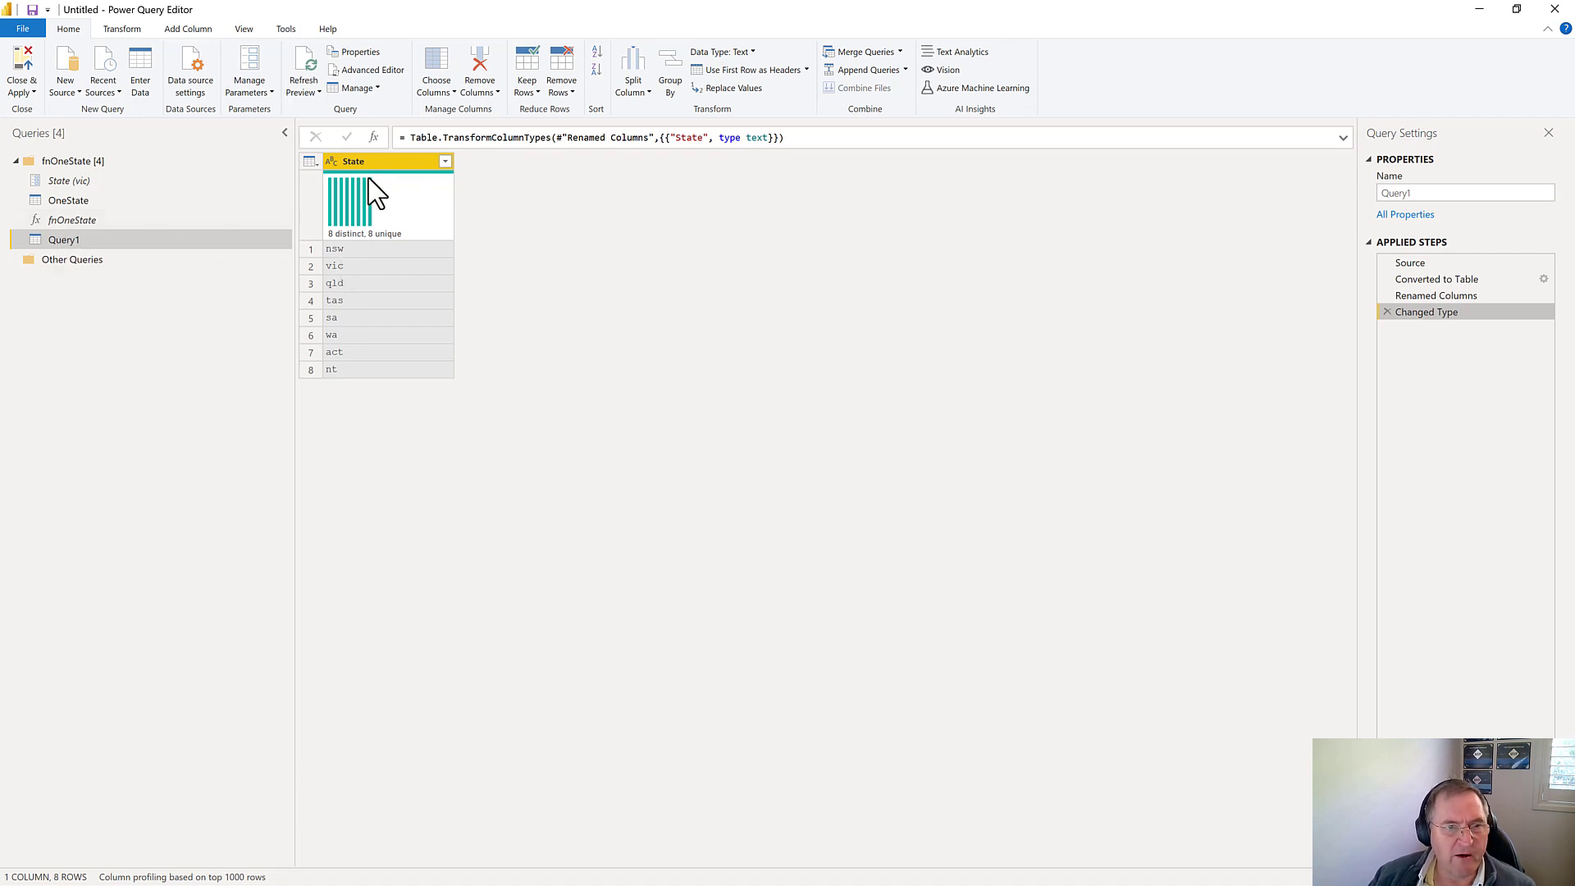
Invoke the fnOneState custom function per row with State as its parameter.
{"action": "left_click", "coordinate": [188, 28]}
{"action": "left_click", "coordinate": [125, 66]}
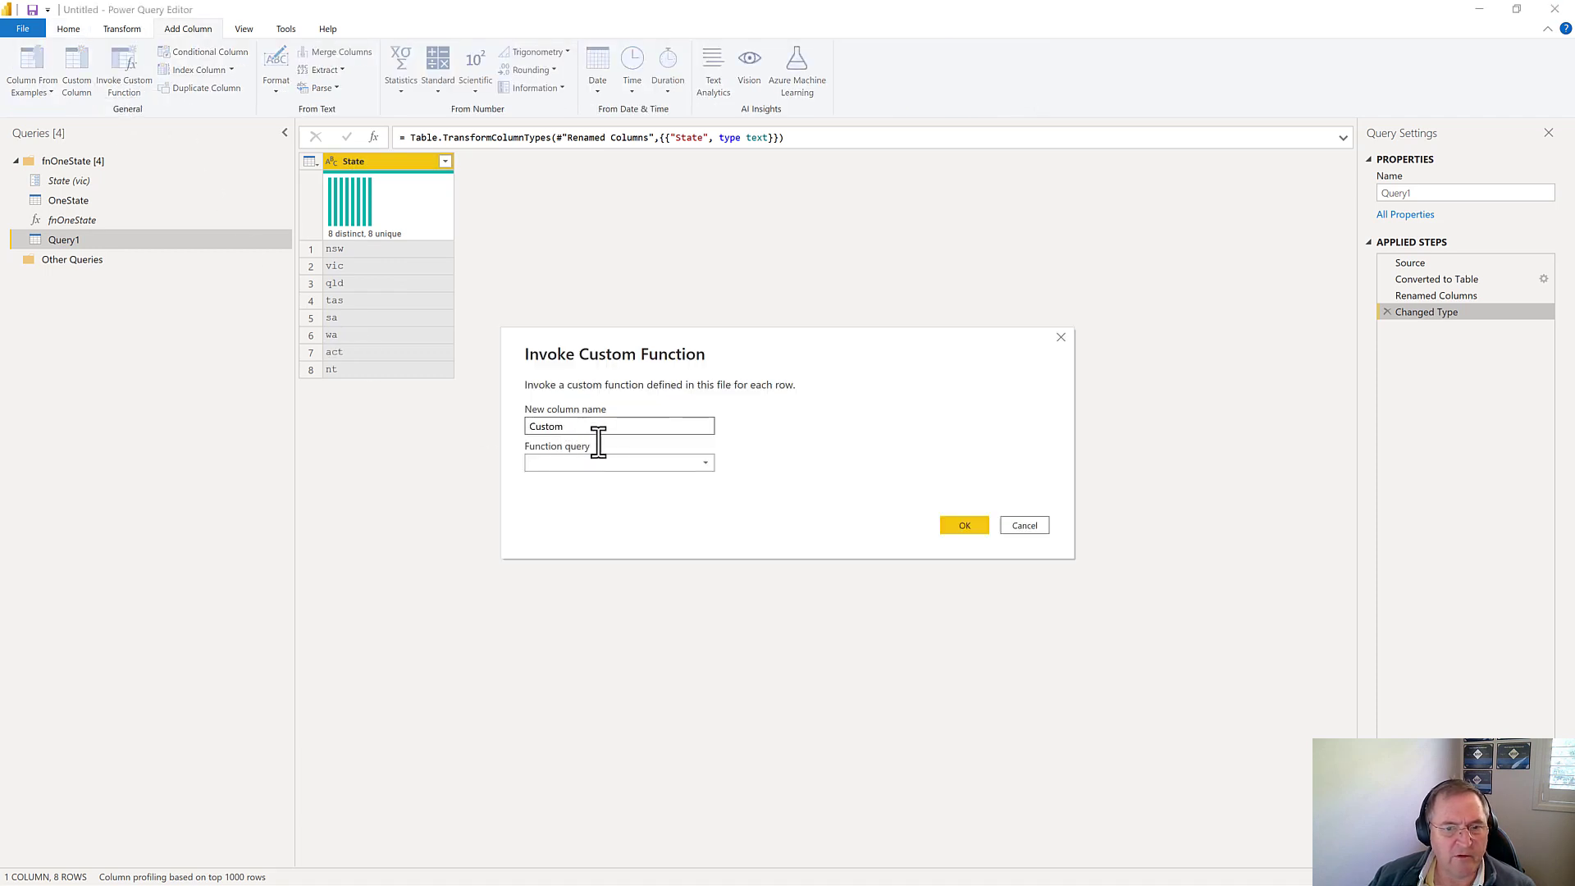
{"action": "left_click", "coordinate": [693, 463]}
{"action": "left_click", "coordinate": [579, 480]}
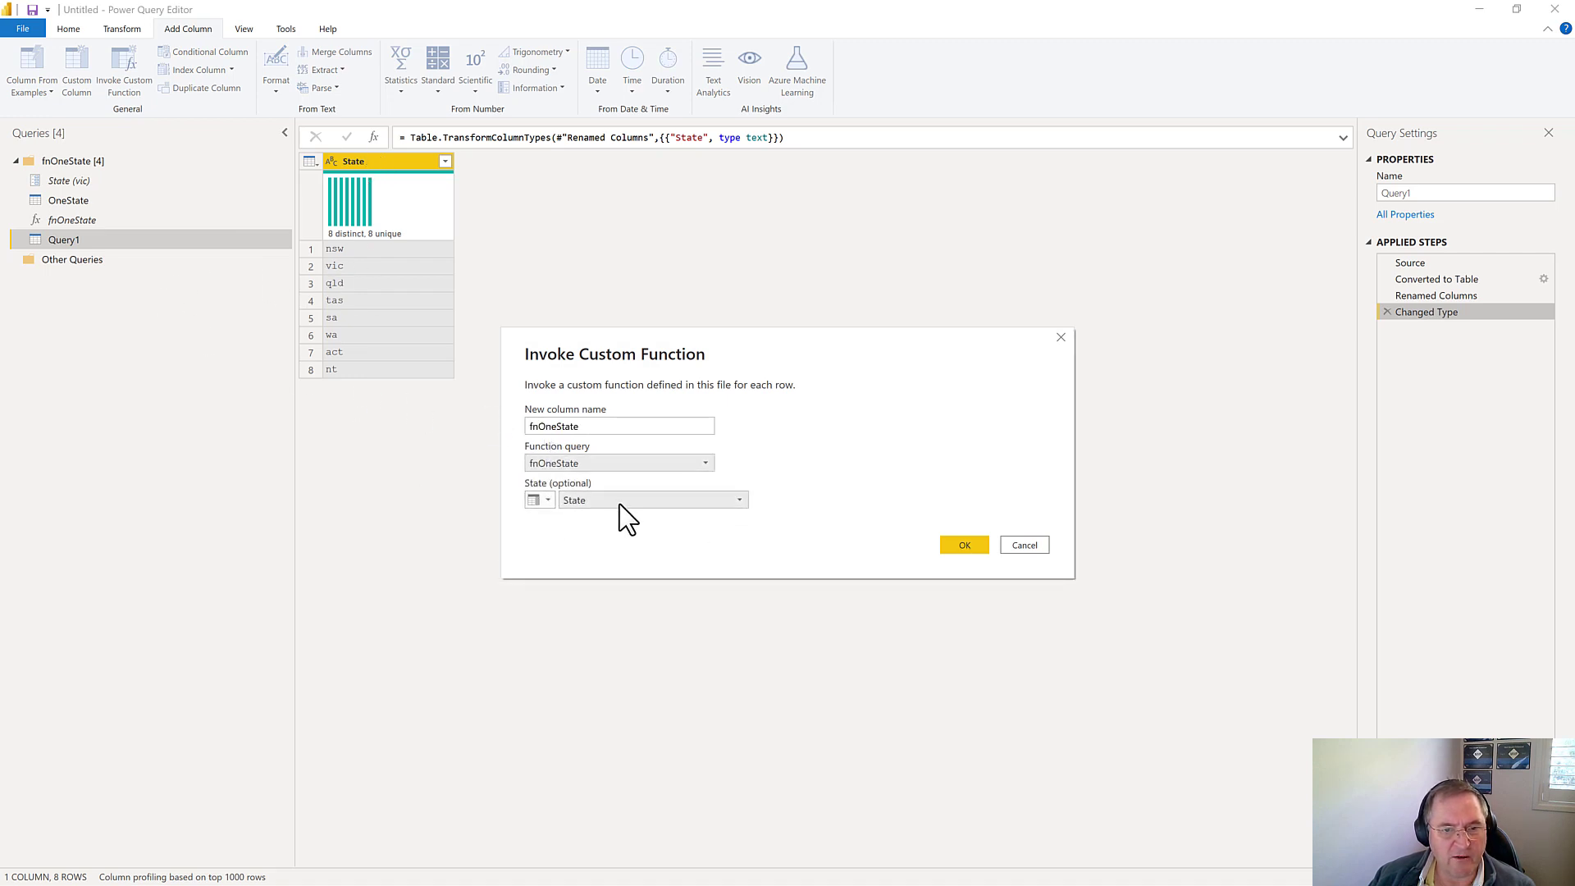
{"action": "left_click", "coordinate": [974, 550]}
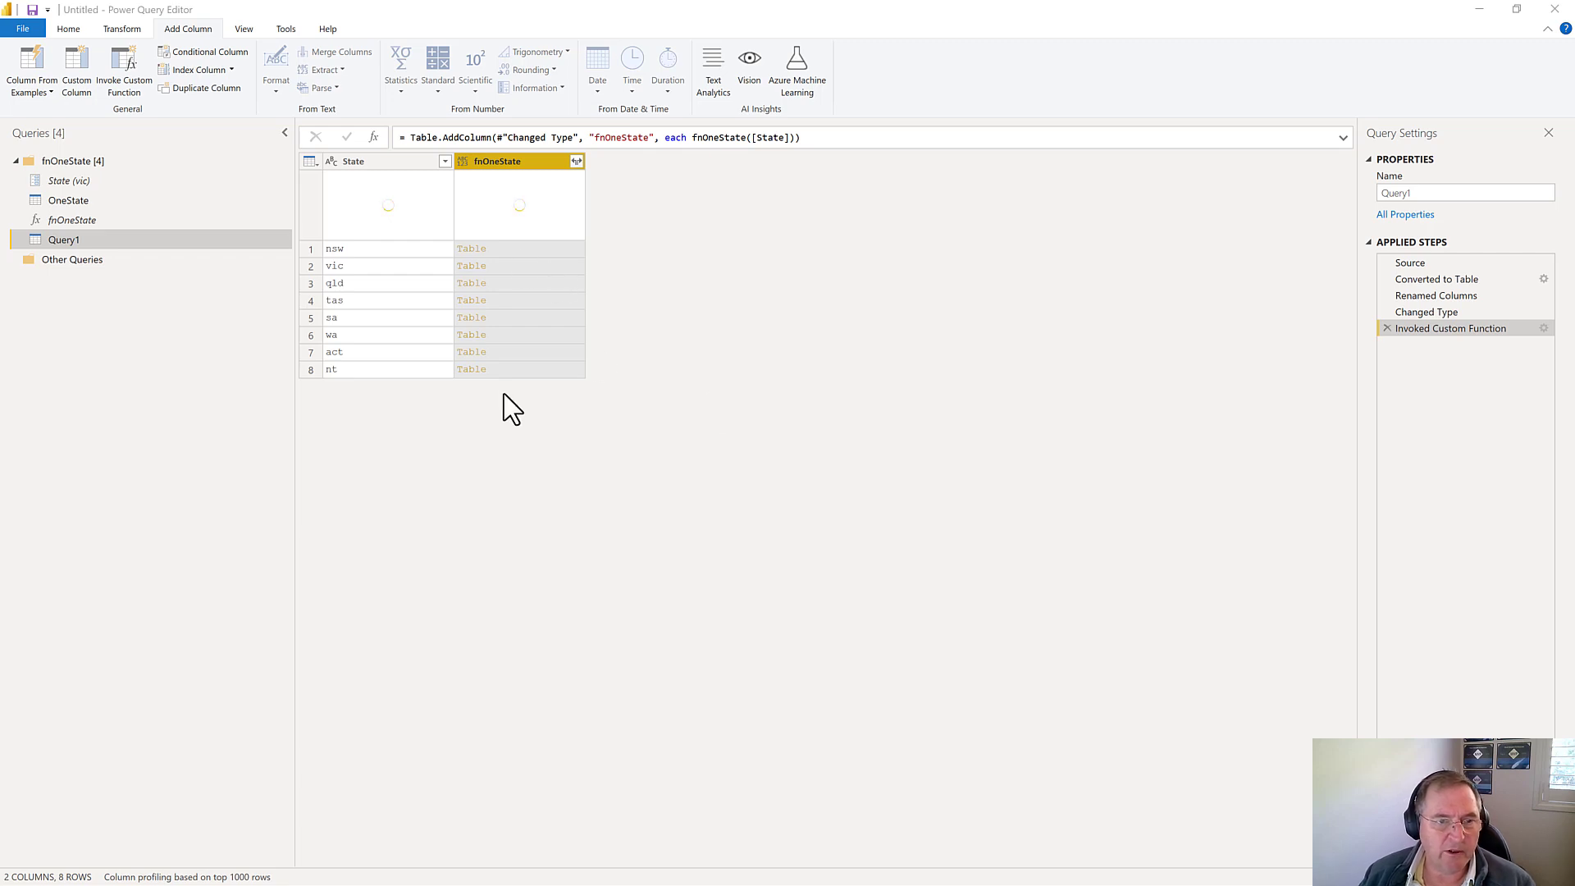
Expand fnOneState into DATE, NewsCases and Total Cases without the column-name prefix.
{"action": "left_click", "coordinate": [577, 161]}
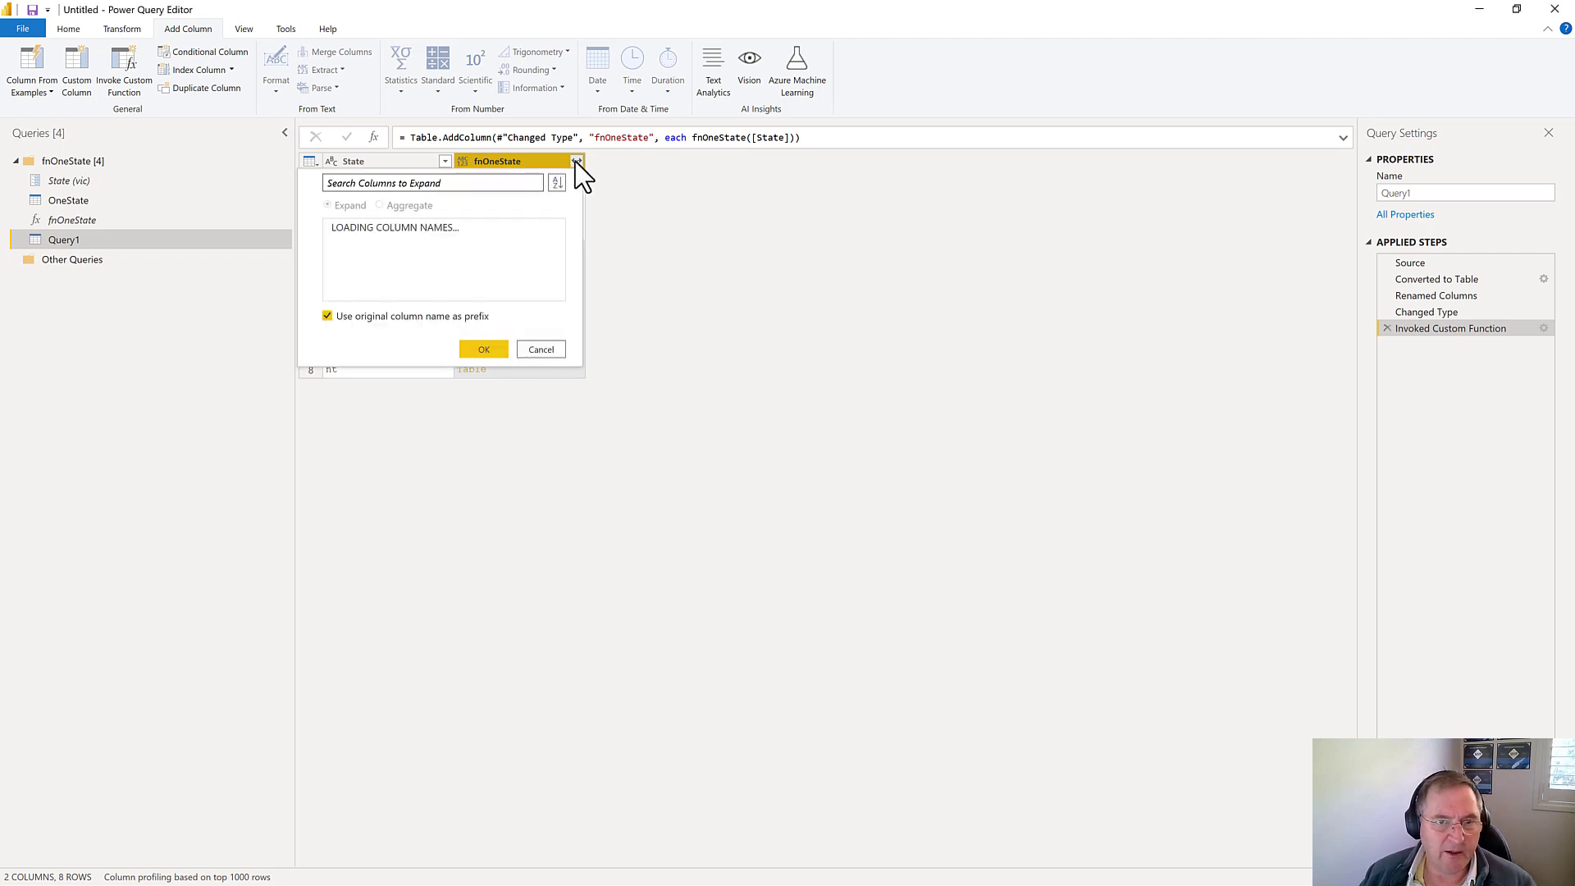
{"action": "left_click", "coordinate": [328, 316]}
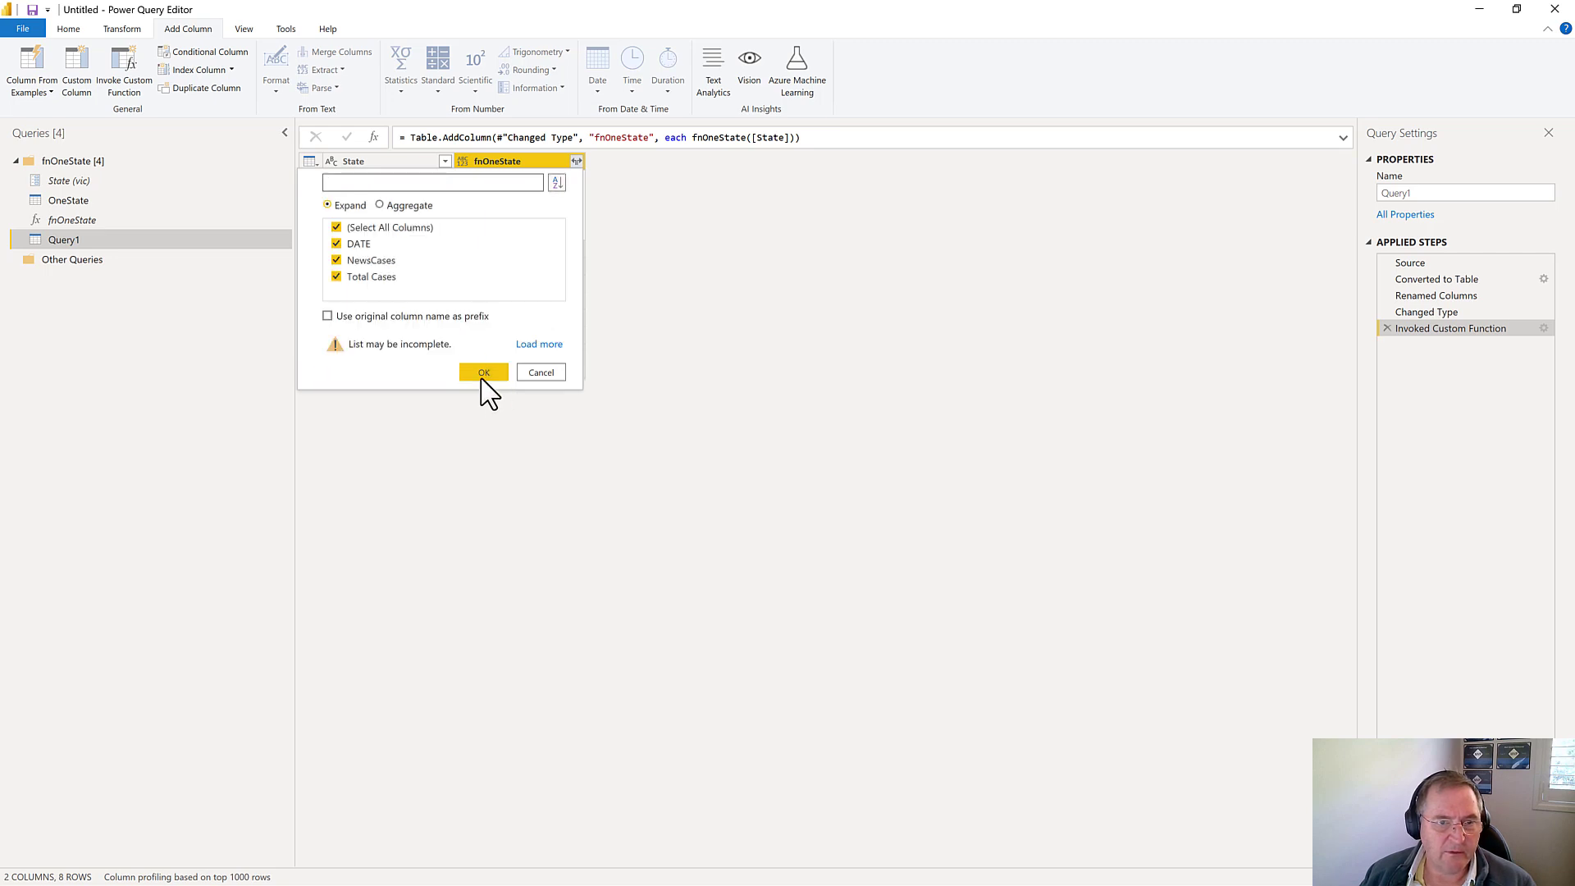
{"action": "left_click", "coordinate": [484, 373]}
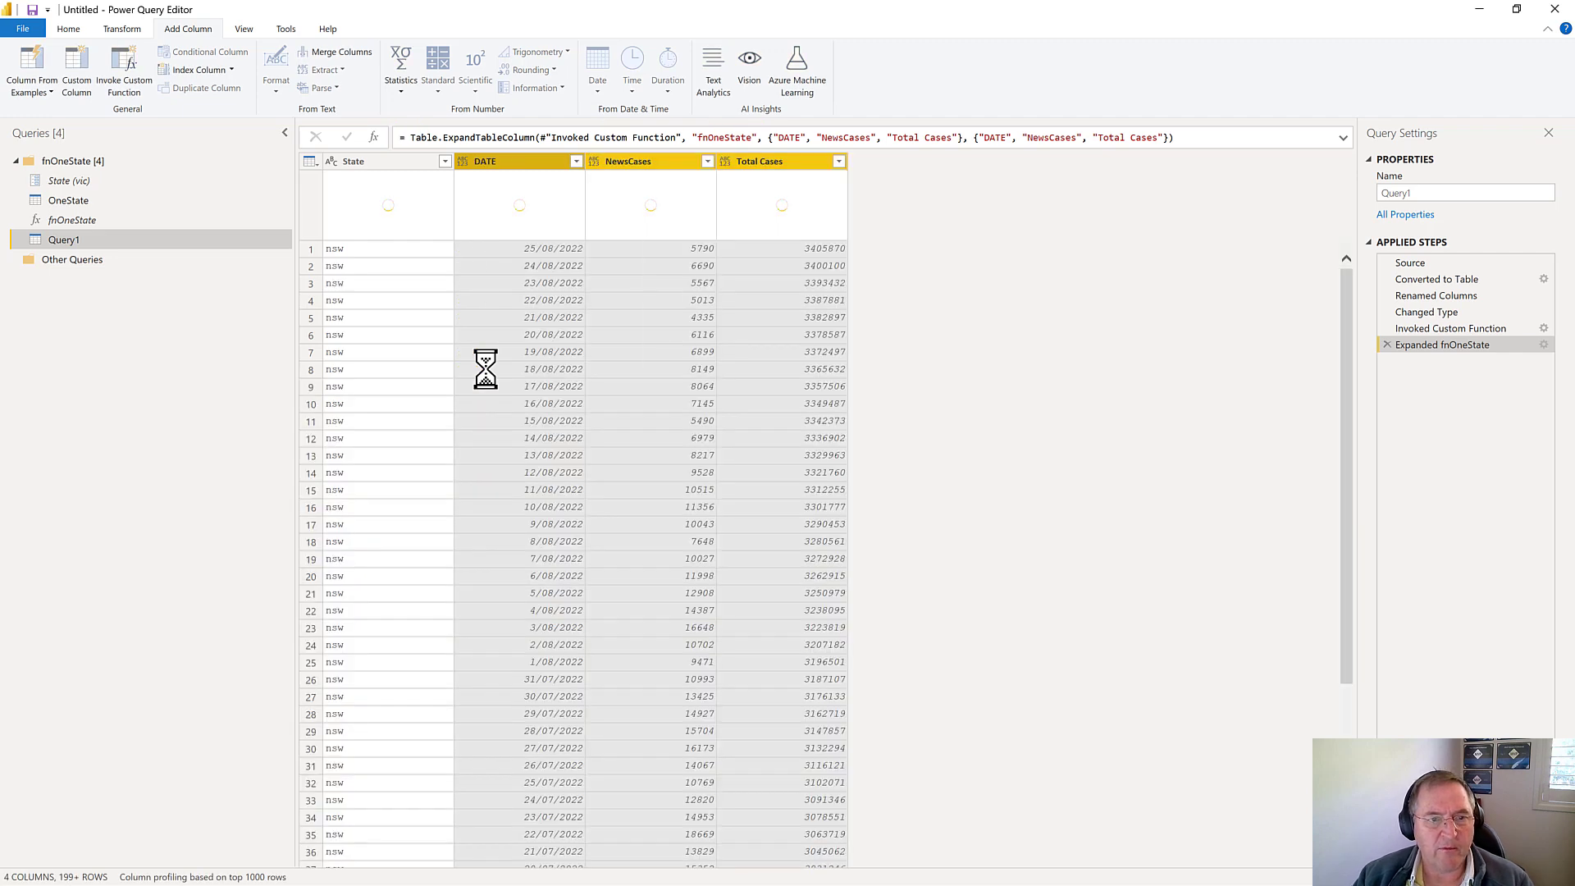
Format the State codes as UPPERCASE, then select the DATE through Total Cases columns.
{"action": "left_click", "coordinate": [369, 160]}
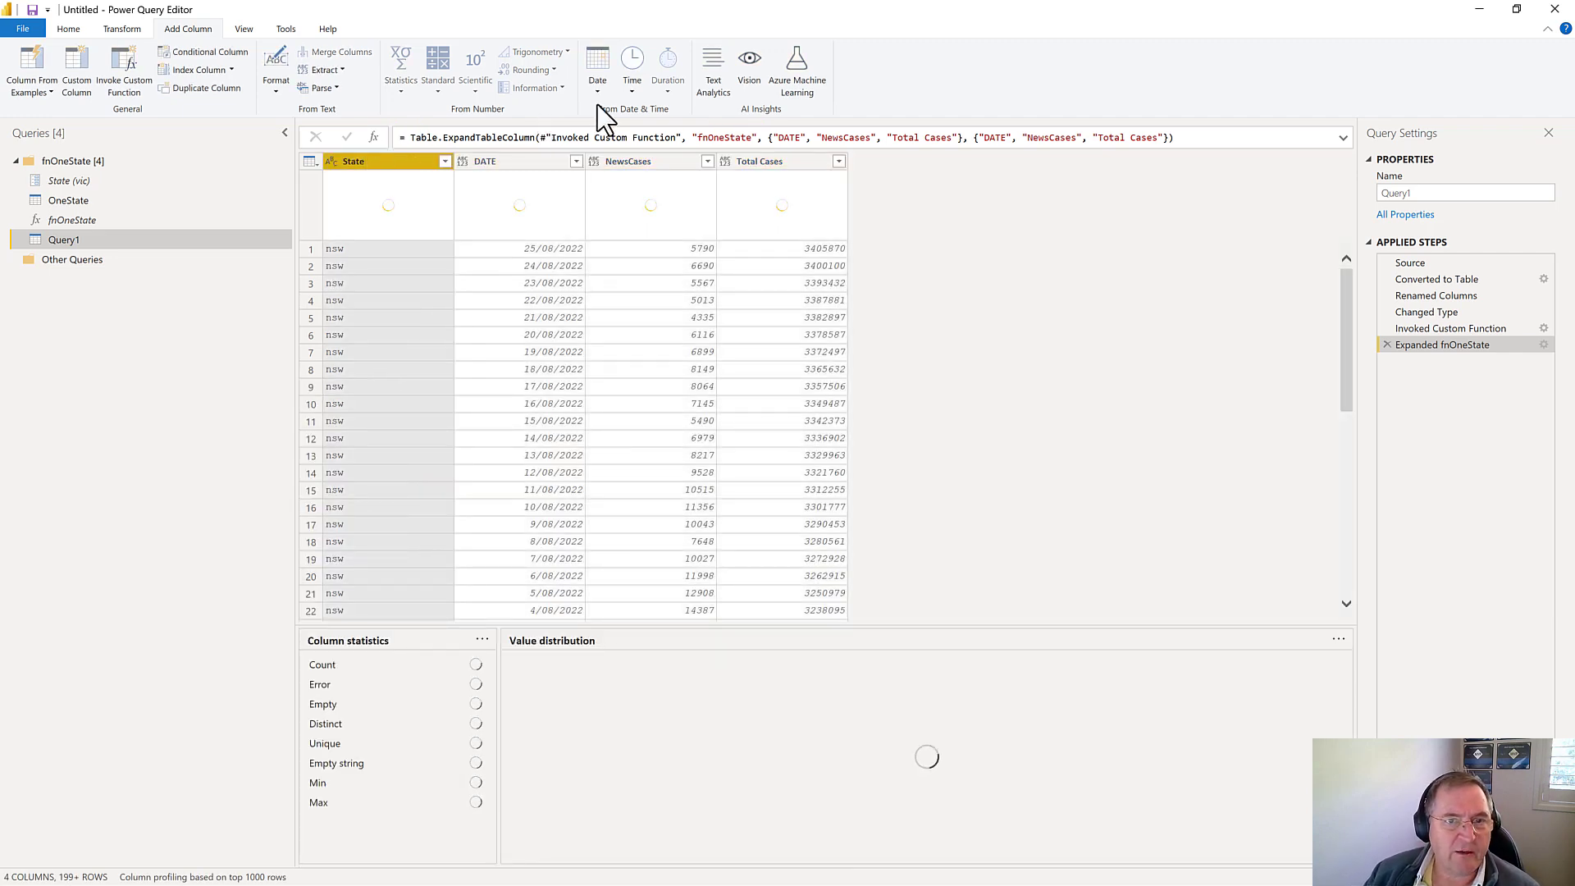
{"action": "left_click", "coordinate": [123, 29]}
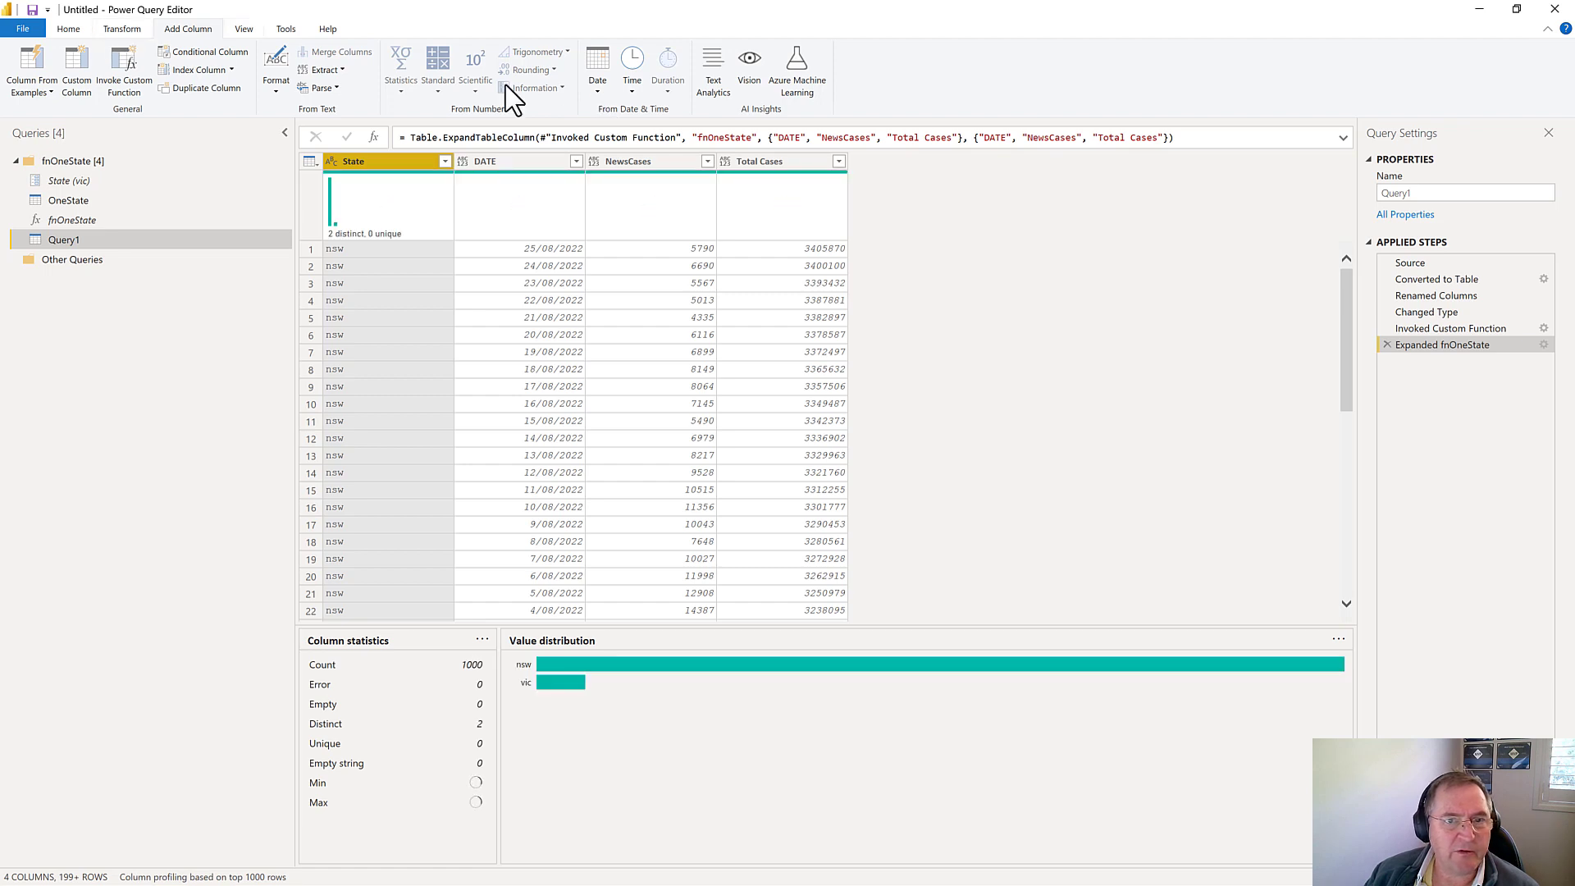
{"action": "left_click", "coordinate": [508, 90]}
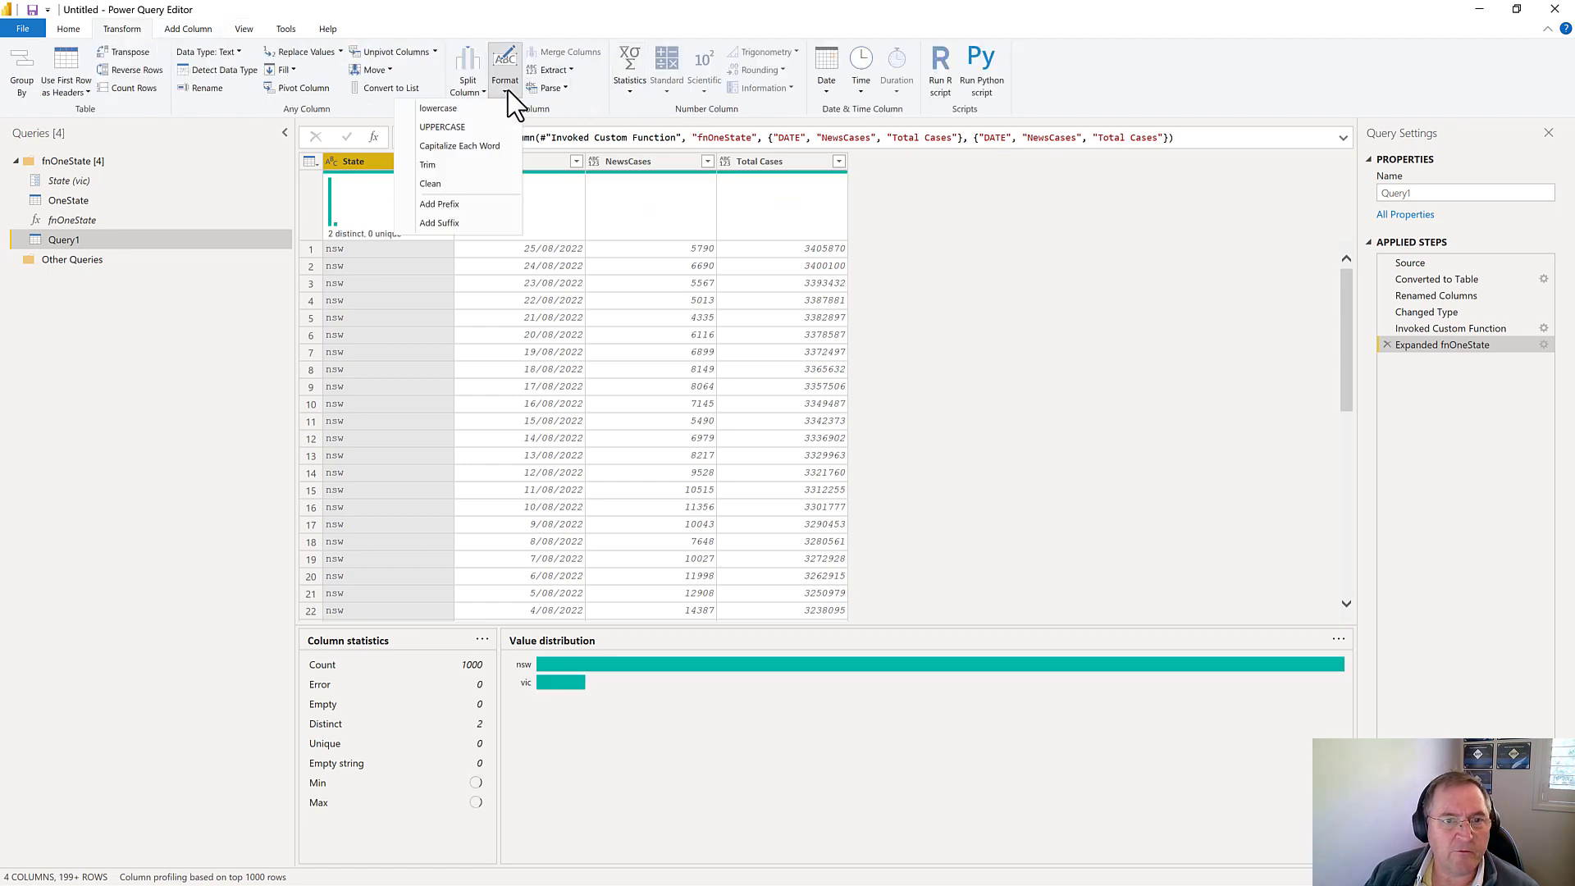
{"action": "left_click", "coordinate": [484, 128]}
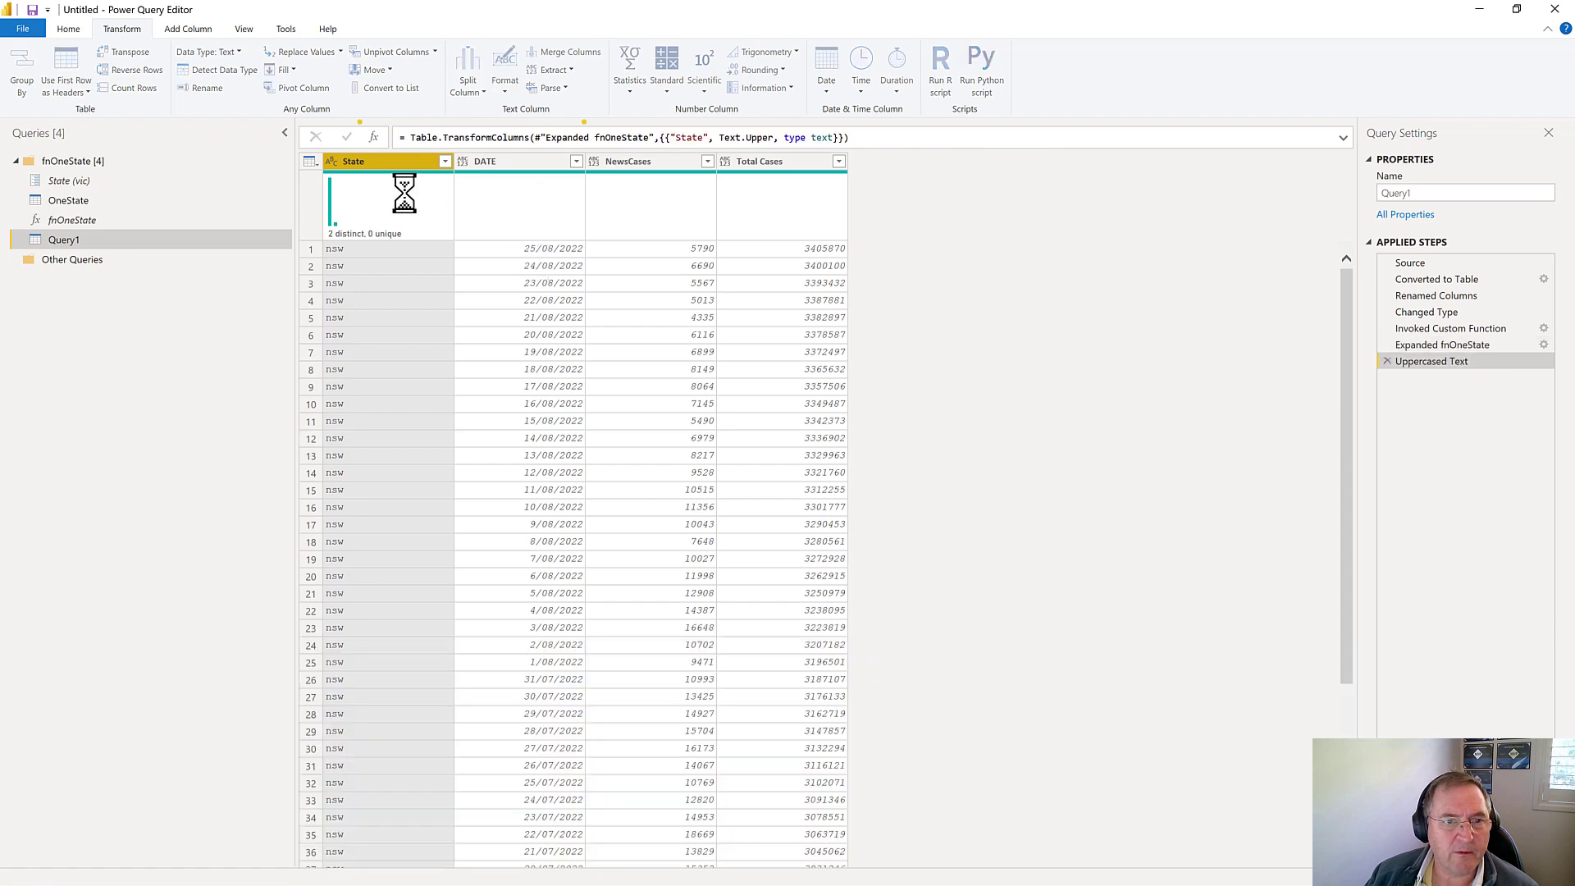
{"action": "left_click", "coordinate": [485, 164]}
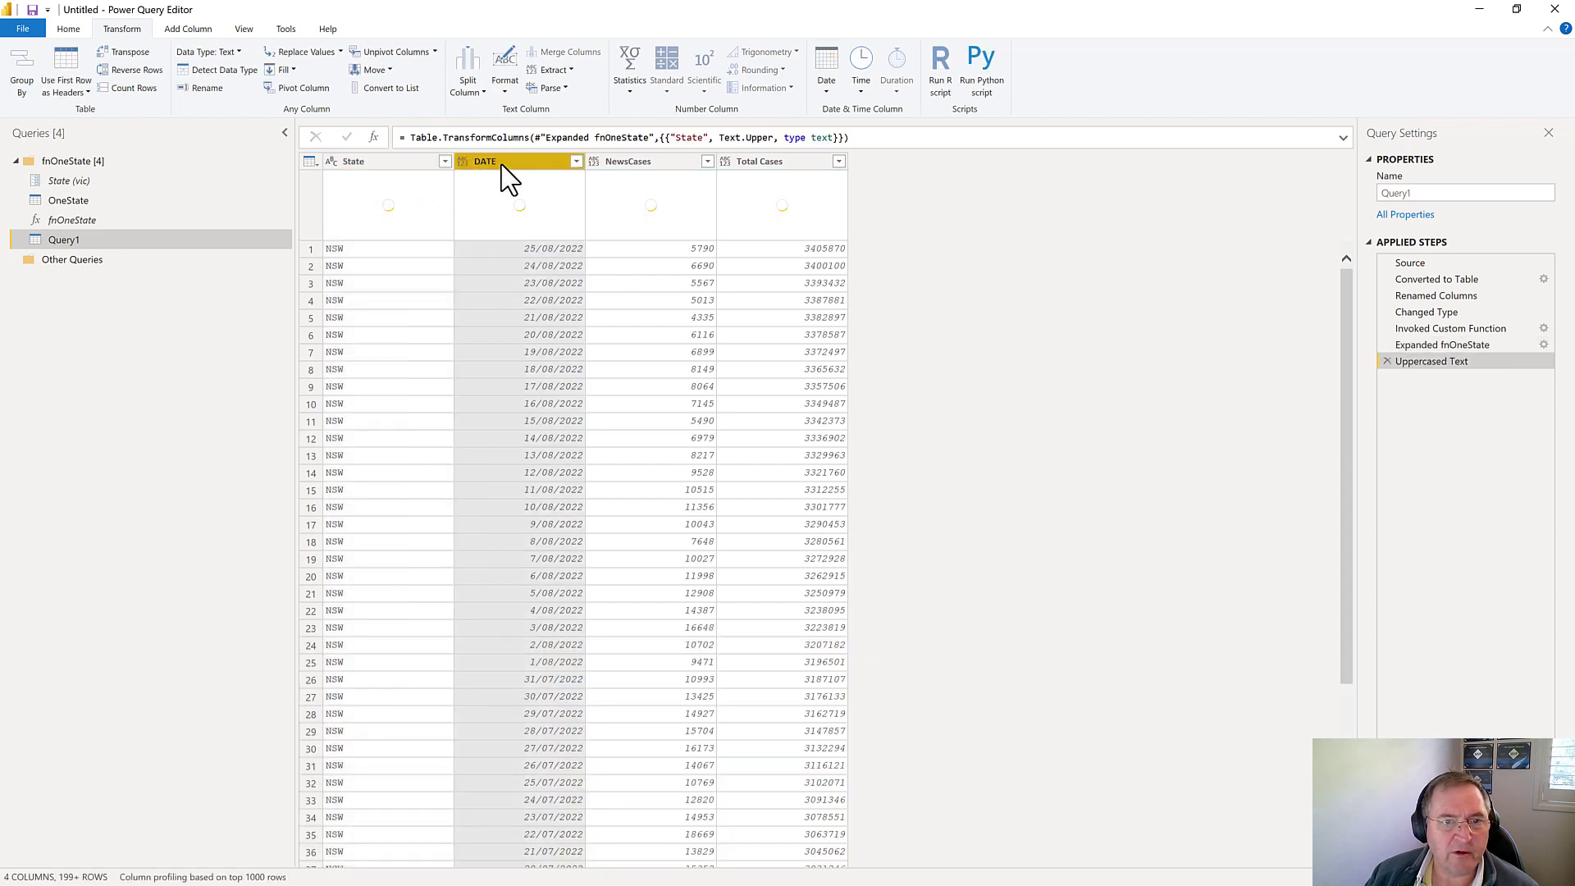
{"action": "left_click", "coordinate": [463, 162]}
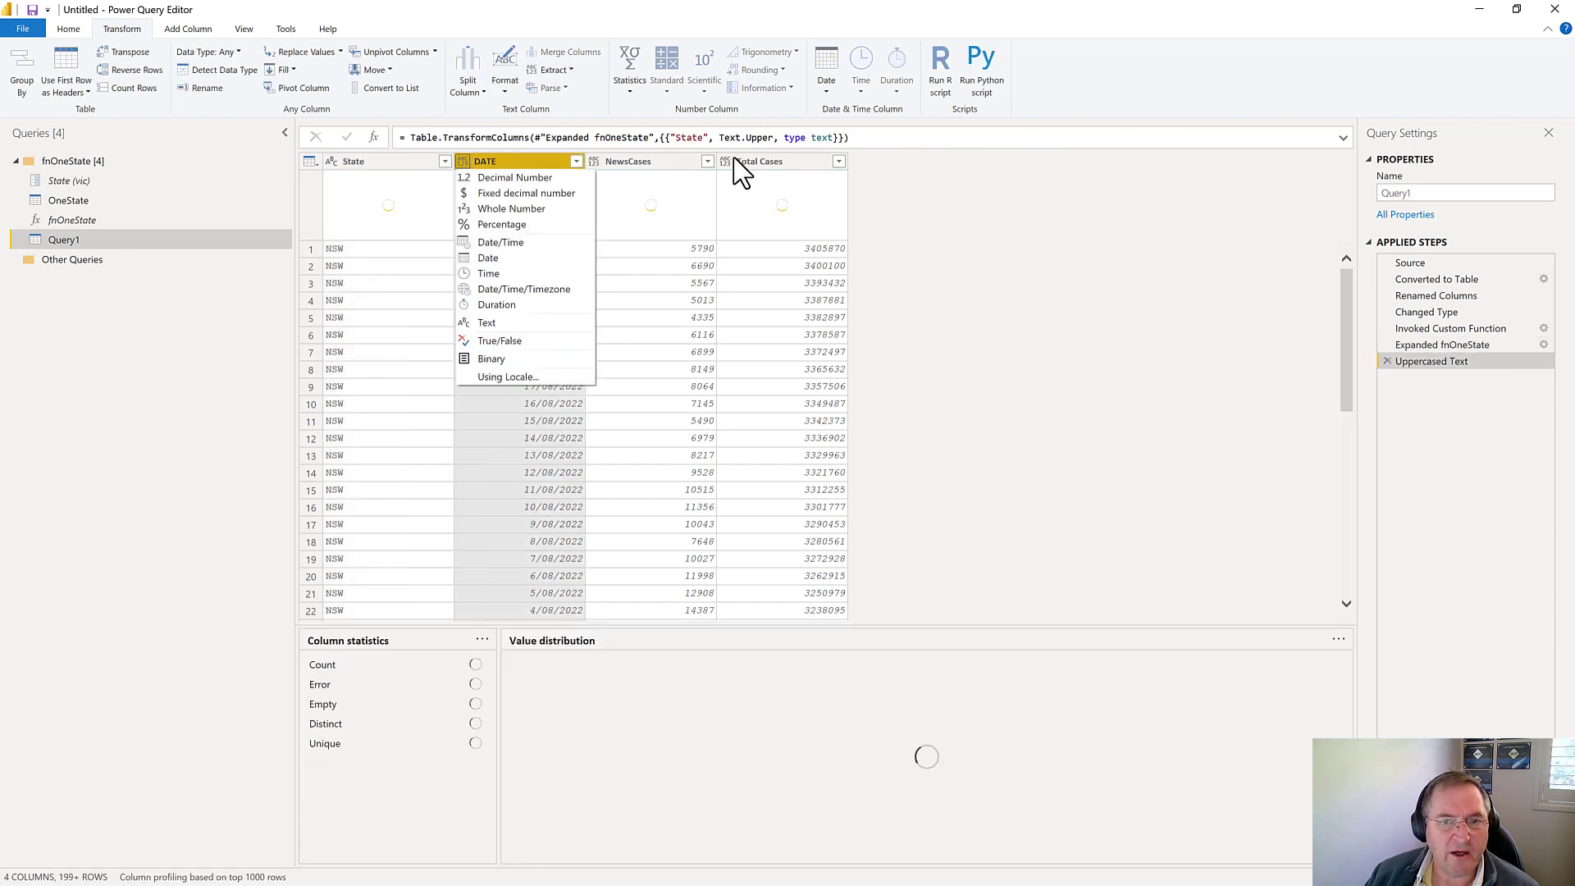
{"action": "left_click", "coordinate": [765, 167], "text": "shift"}
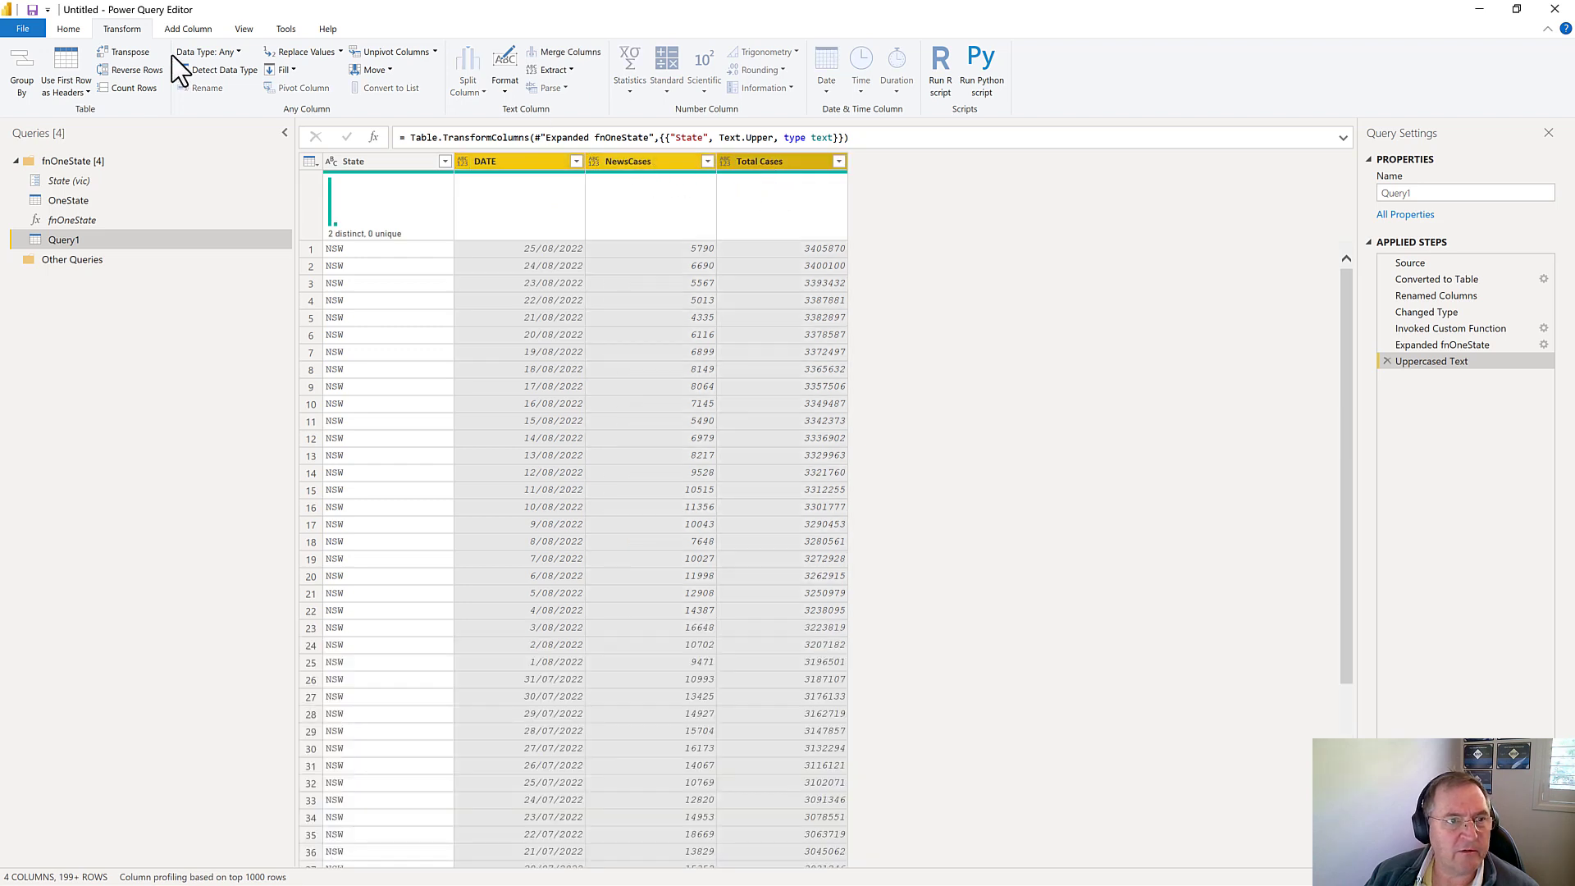
Detect the column data types and rename the DATE column to Date.
{"action": "left_click", "coordinate": [221, 70]}
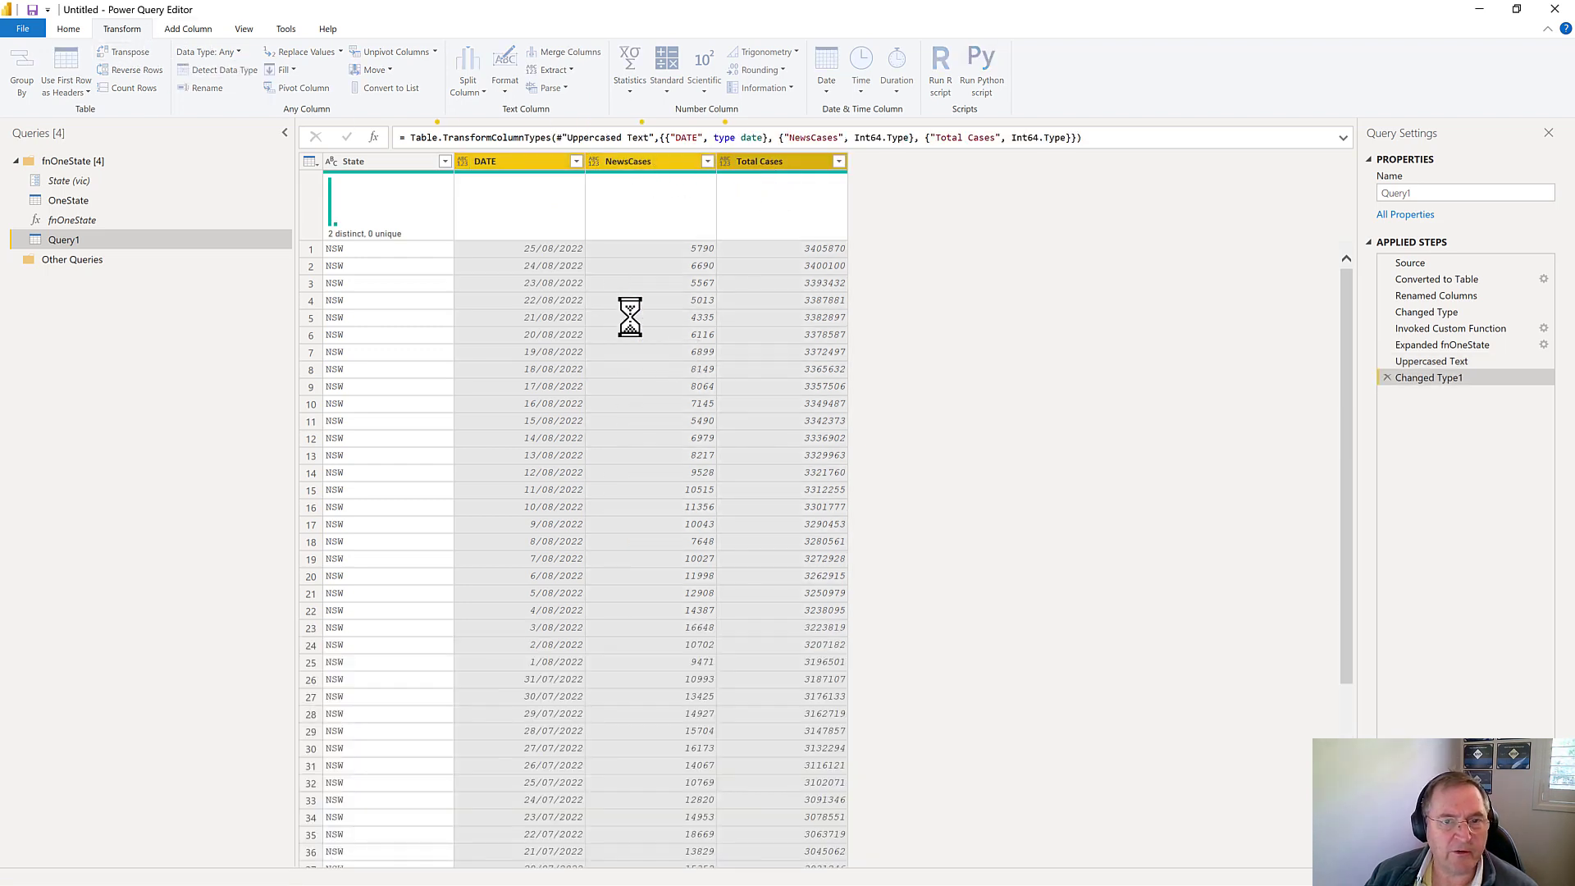
{"action": "left_click", "coordinate": [509, 162]}
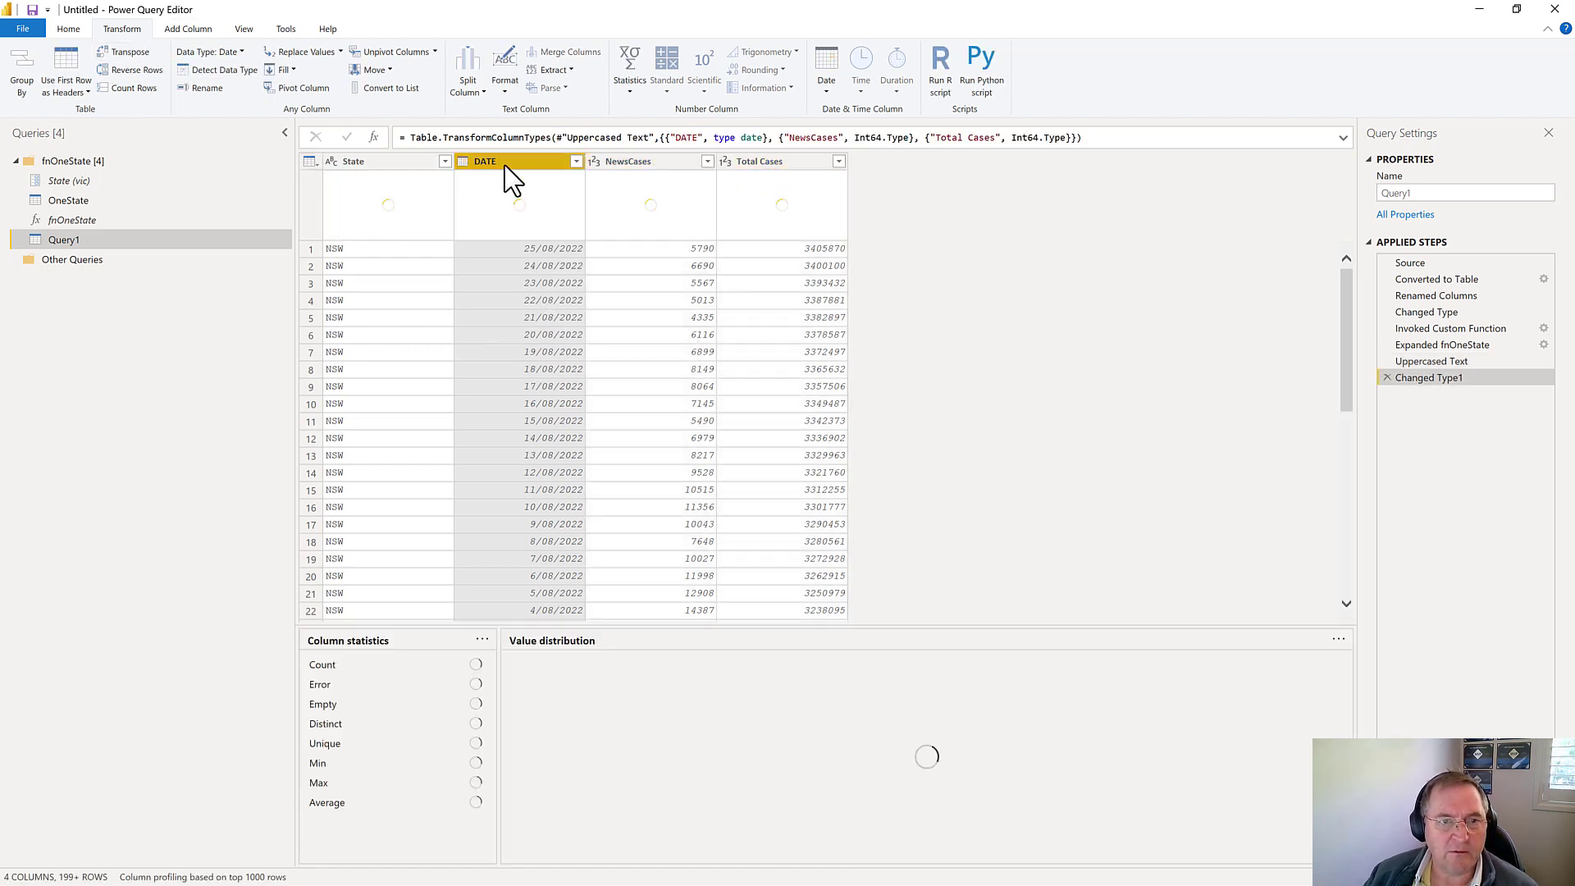
{"action": "type", "text": "Da"}
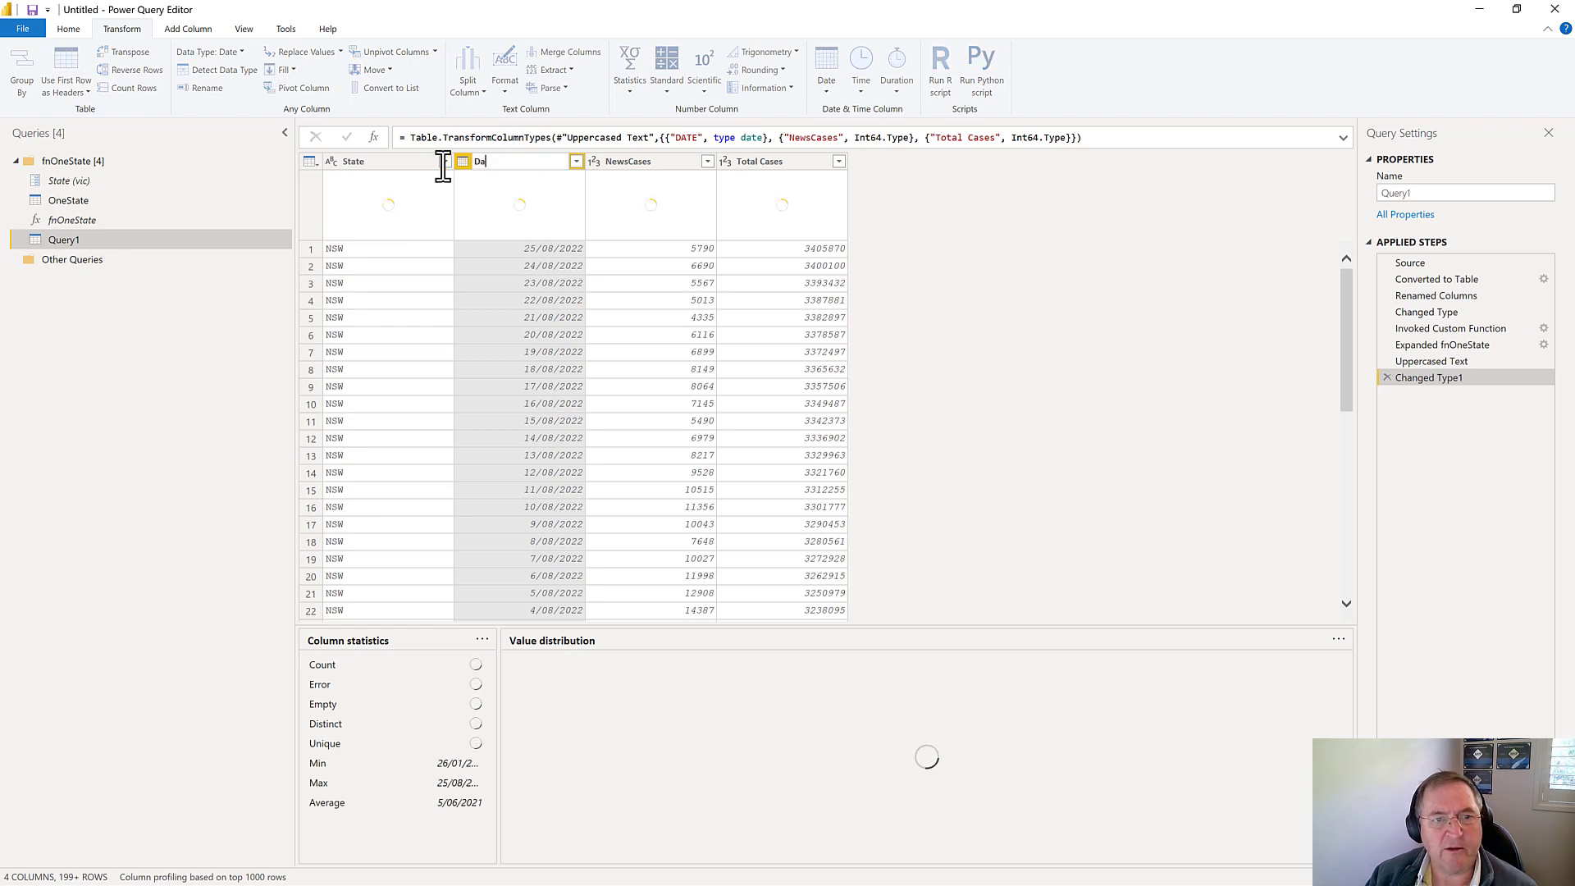
{"action": "type", "text": "te"}
{"action": "key", "text": "Return"}
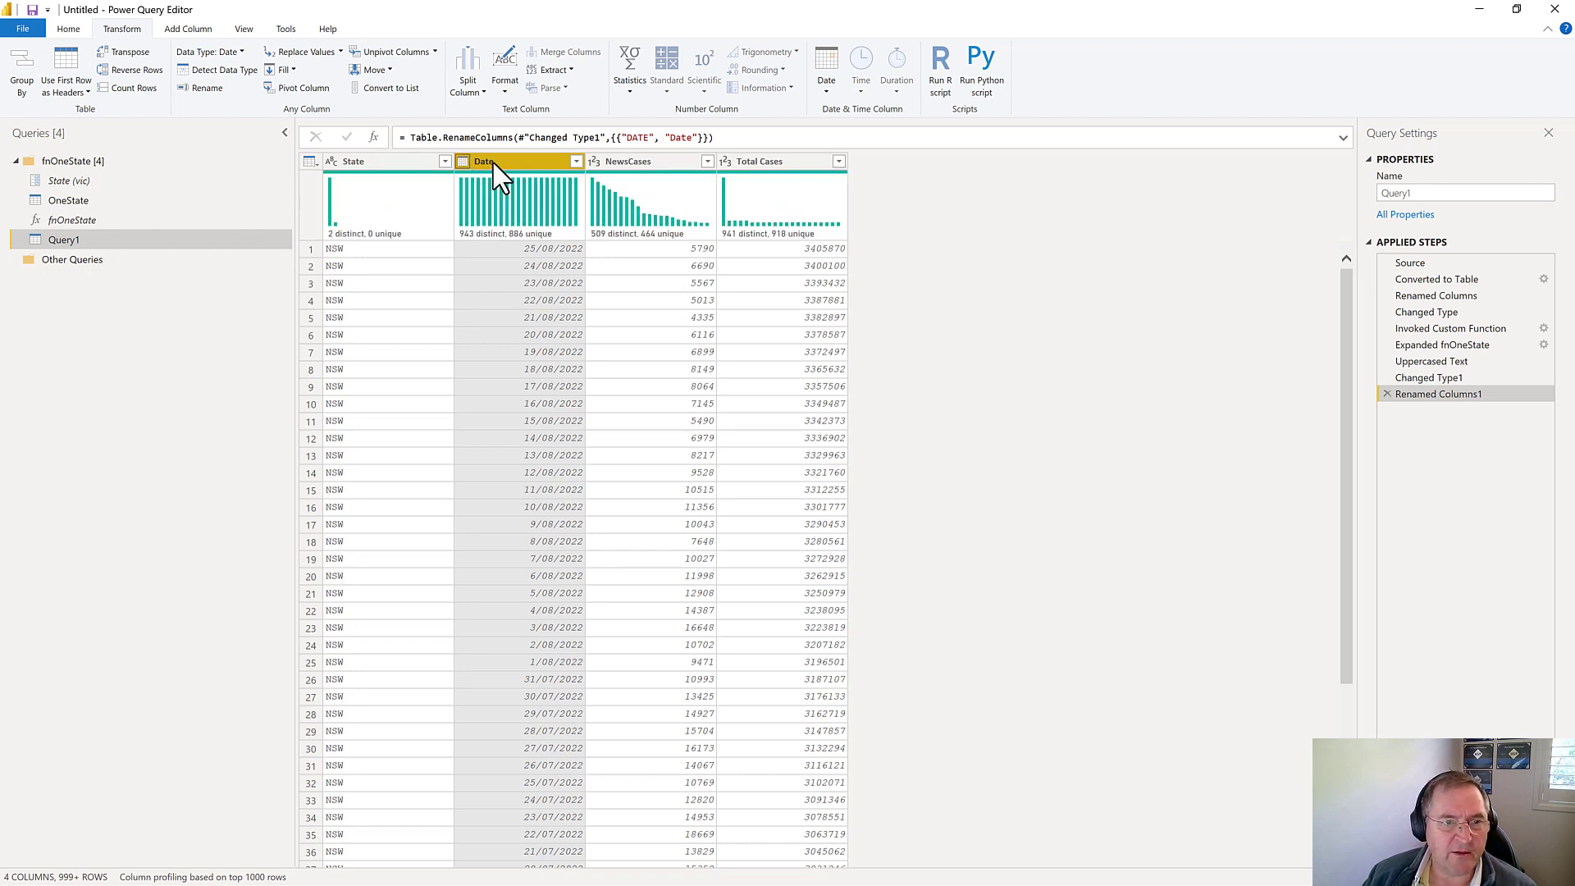
Rename the Query1 query to Data.
{"action": "double_click", "coordinate": [1428, 191]}
{"action": "type", "text": "D"}
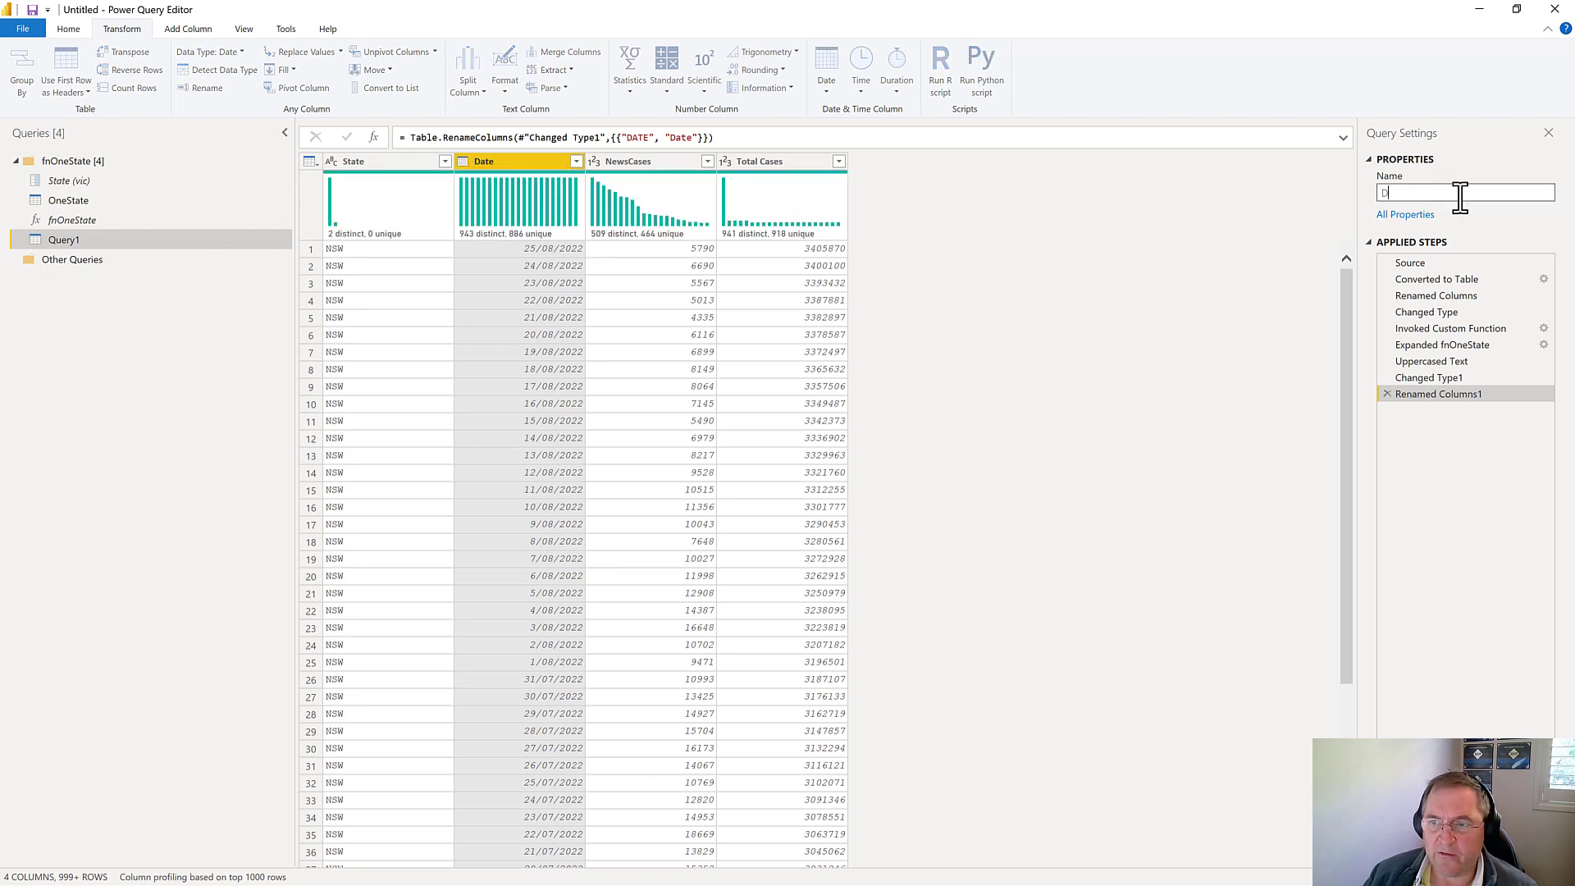
{"action": "type", "text": "ata"}
{"action": "key", "text": "Return"}
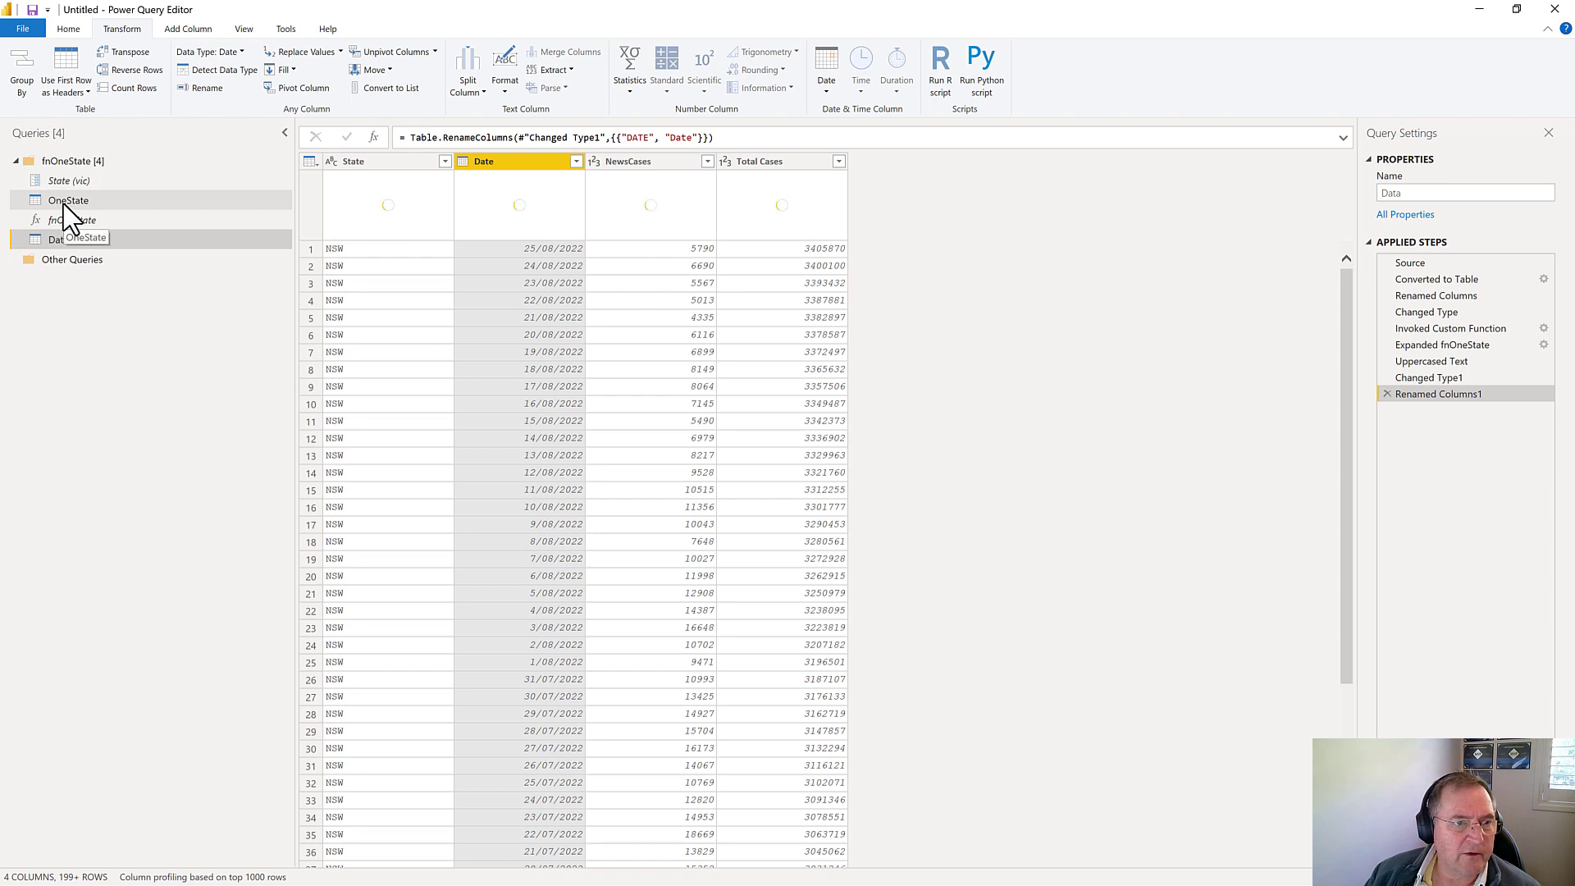
Untick Enable load for the OneState query.
{"action": "left_click", "coordinate": [66, 202]}
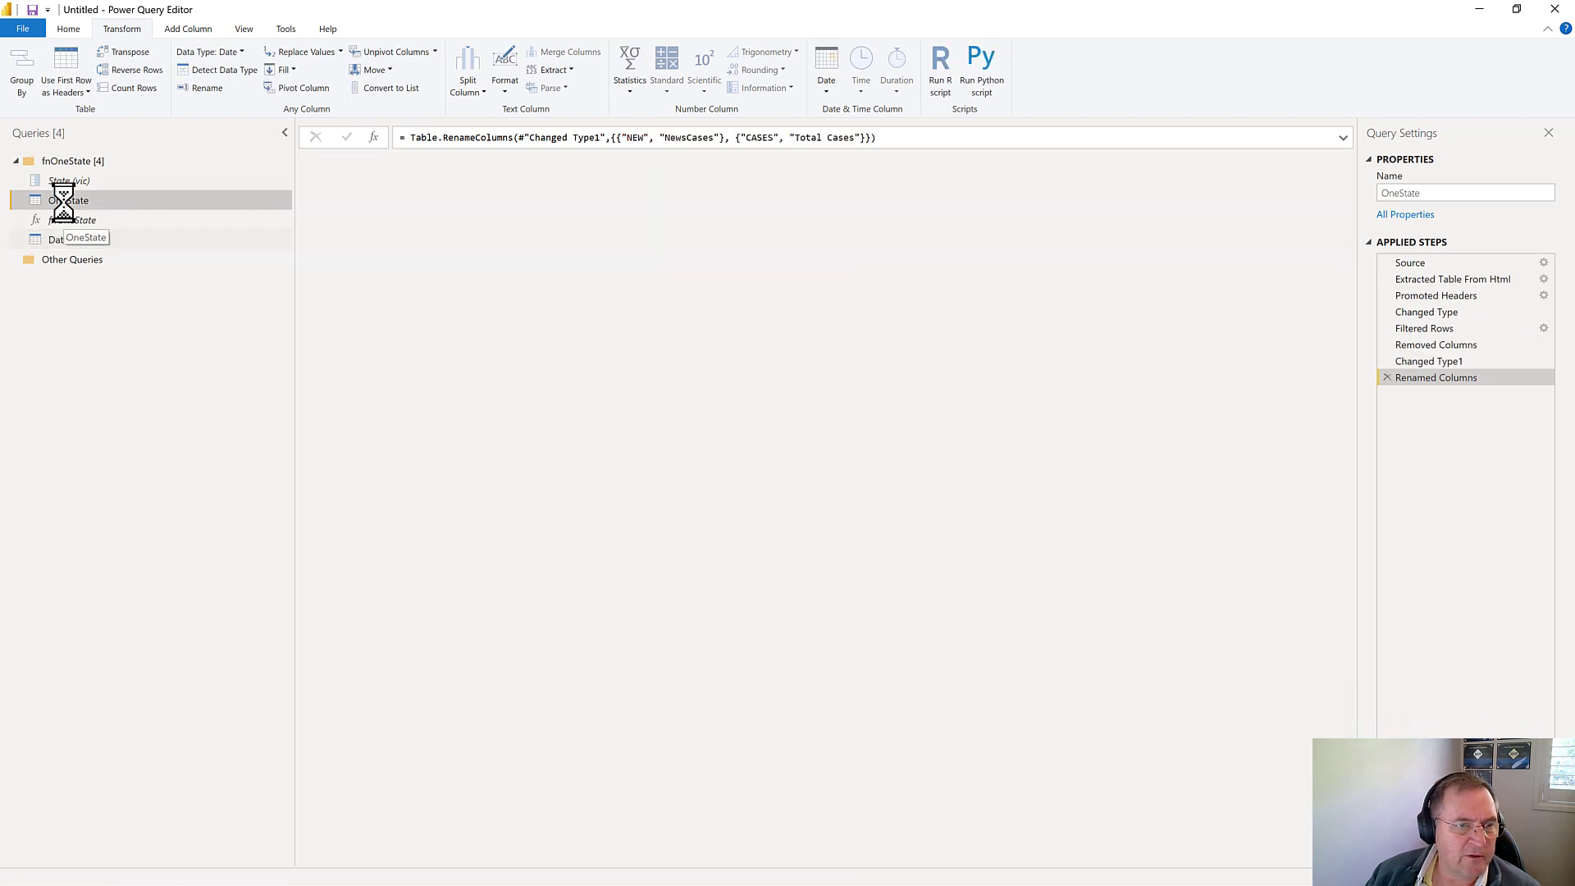
{"action": "right_click", "coordinate": [66, 205]}
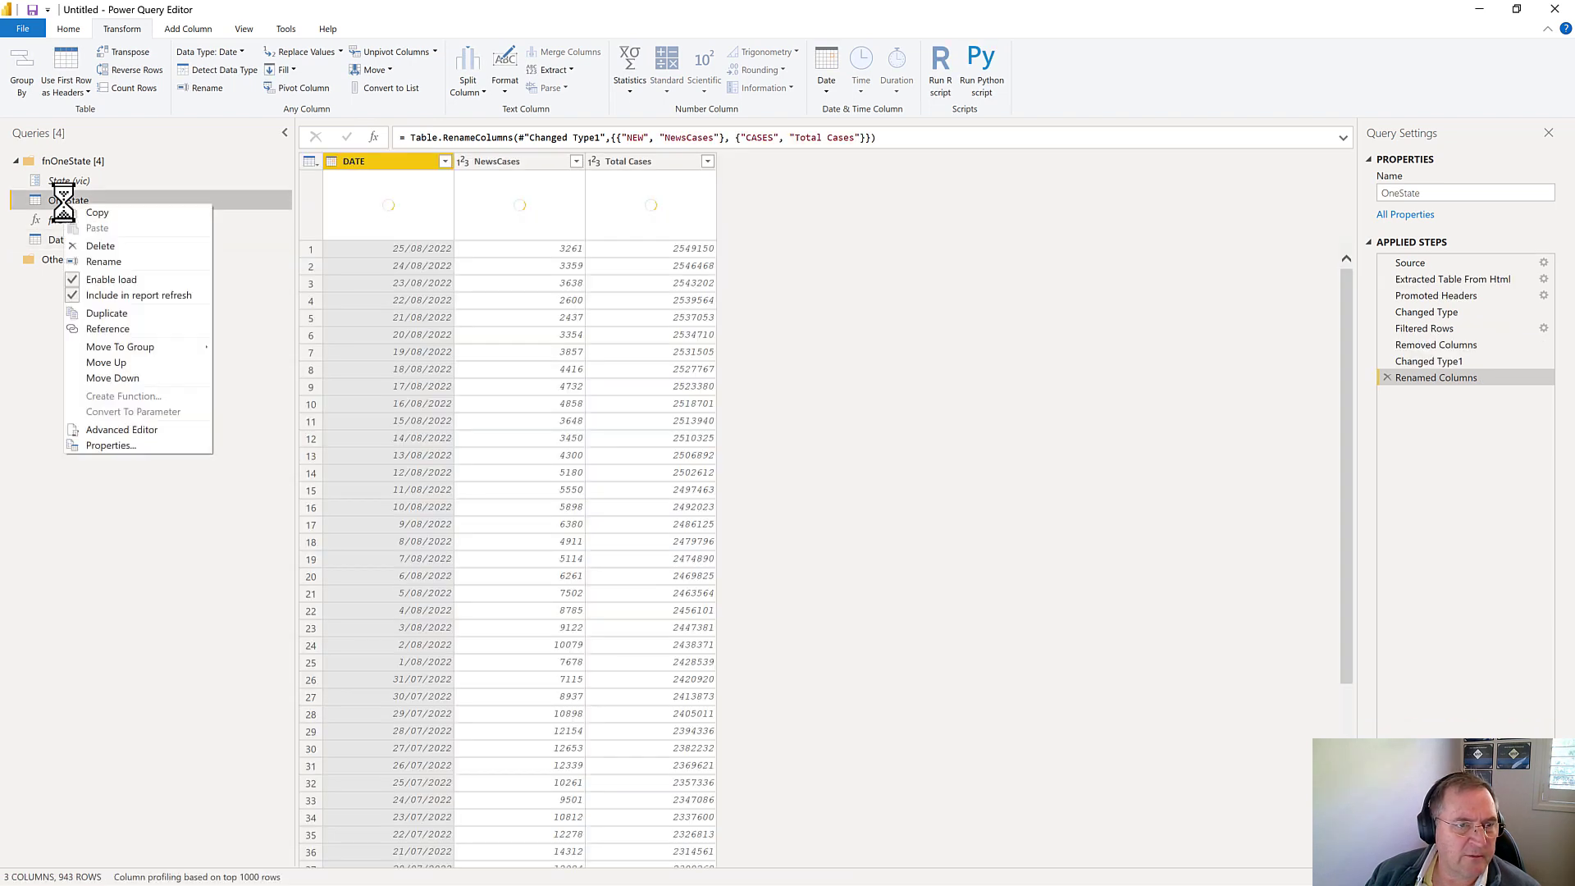
{"action": "left_click", "coordinate": [106, 276]}
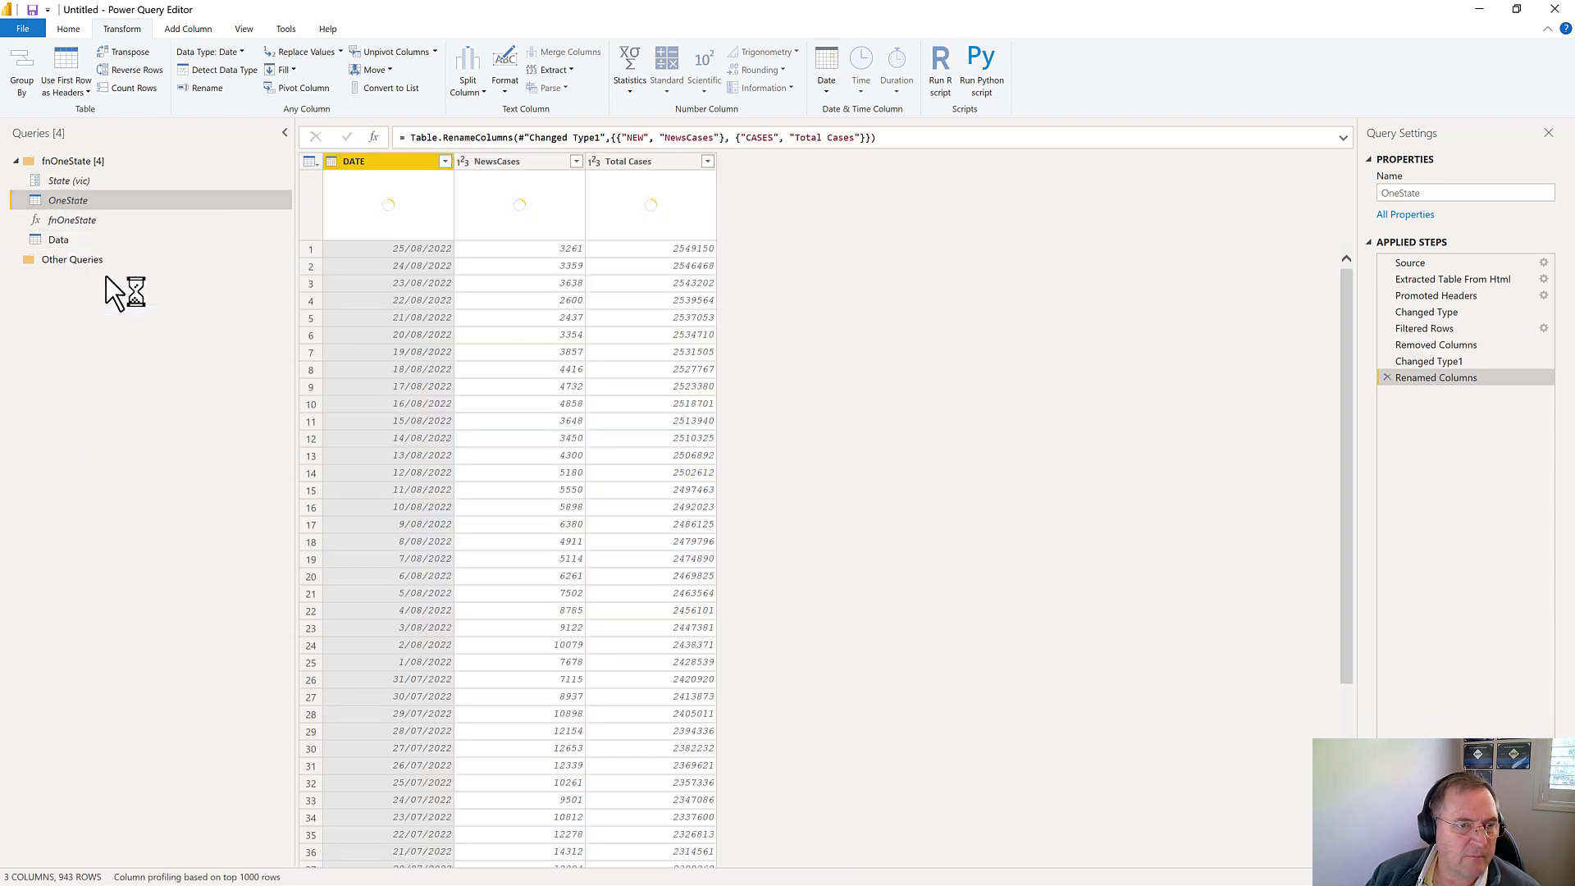
Create a new query referencing OneState and name it State.
{"action": "right_click", "coordinate": [90, 201]}
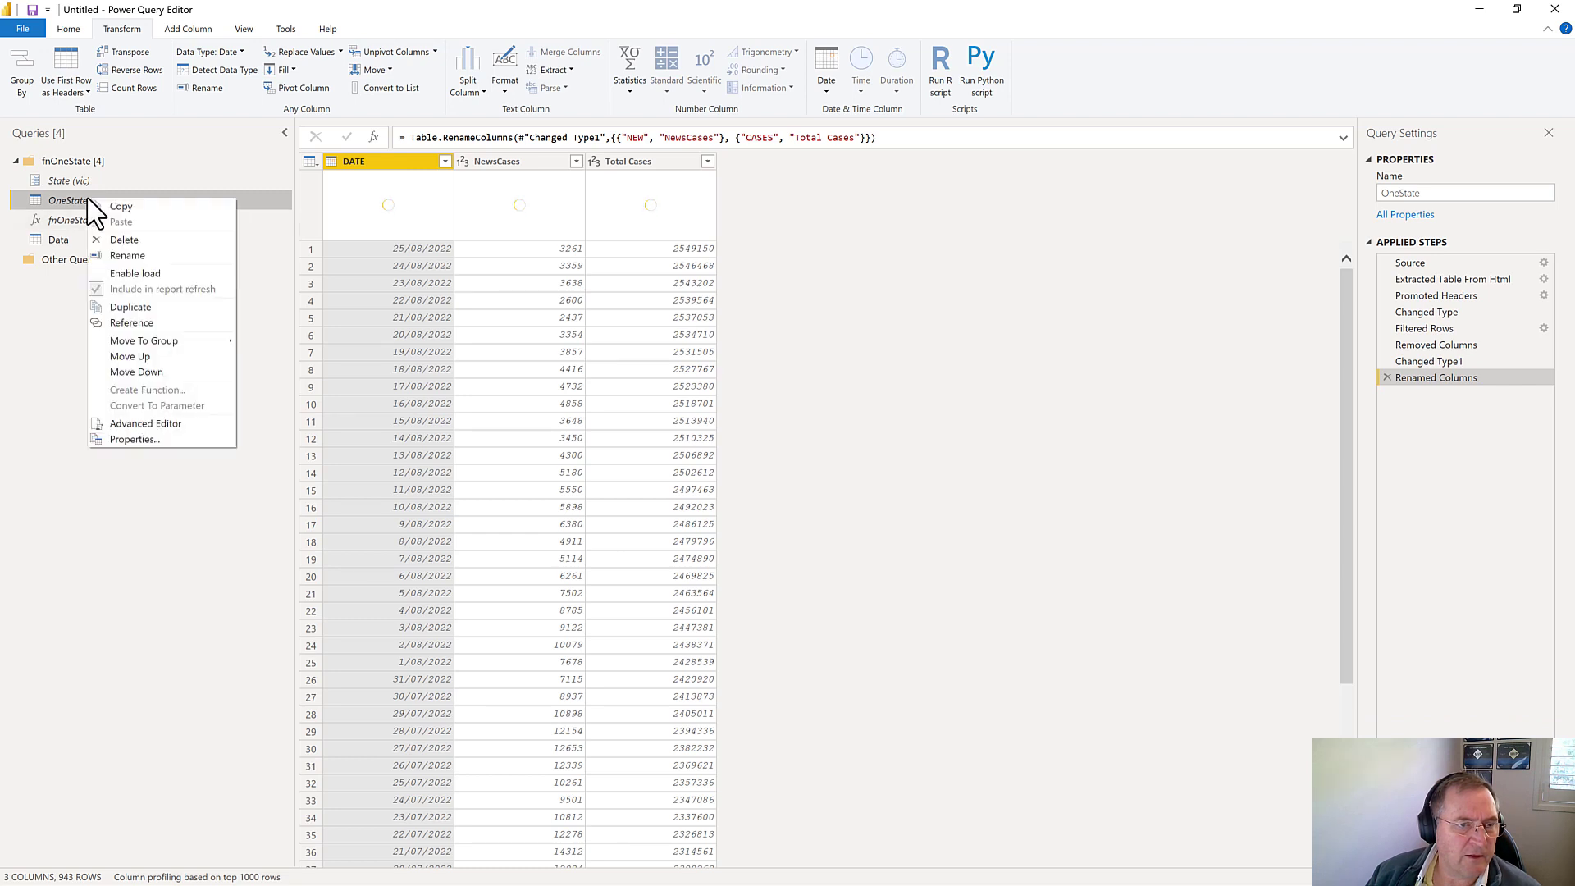
{"action": "left_click", "coordinate": [145, 322]}
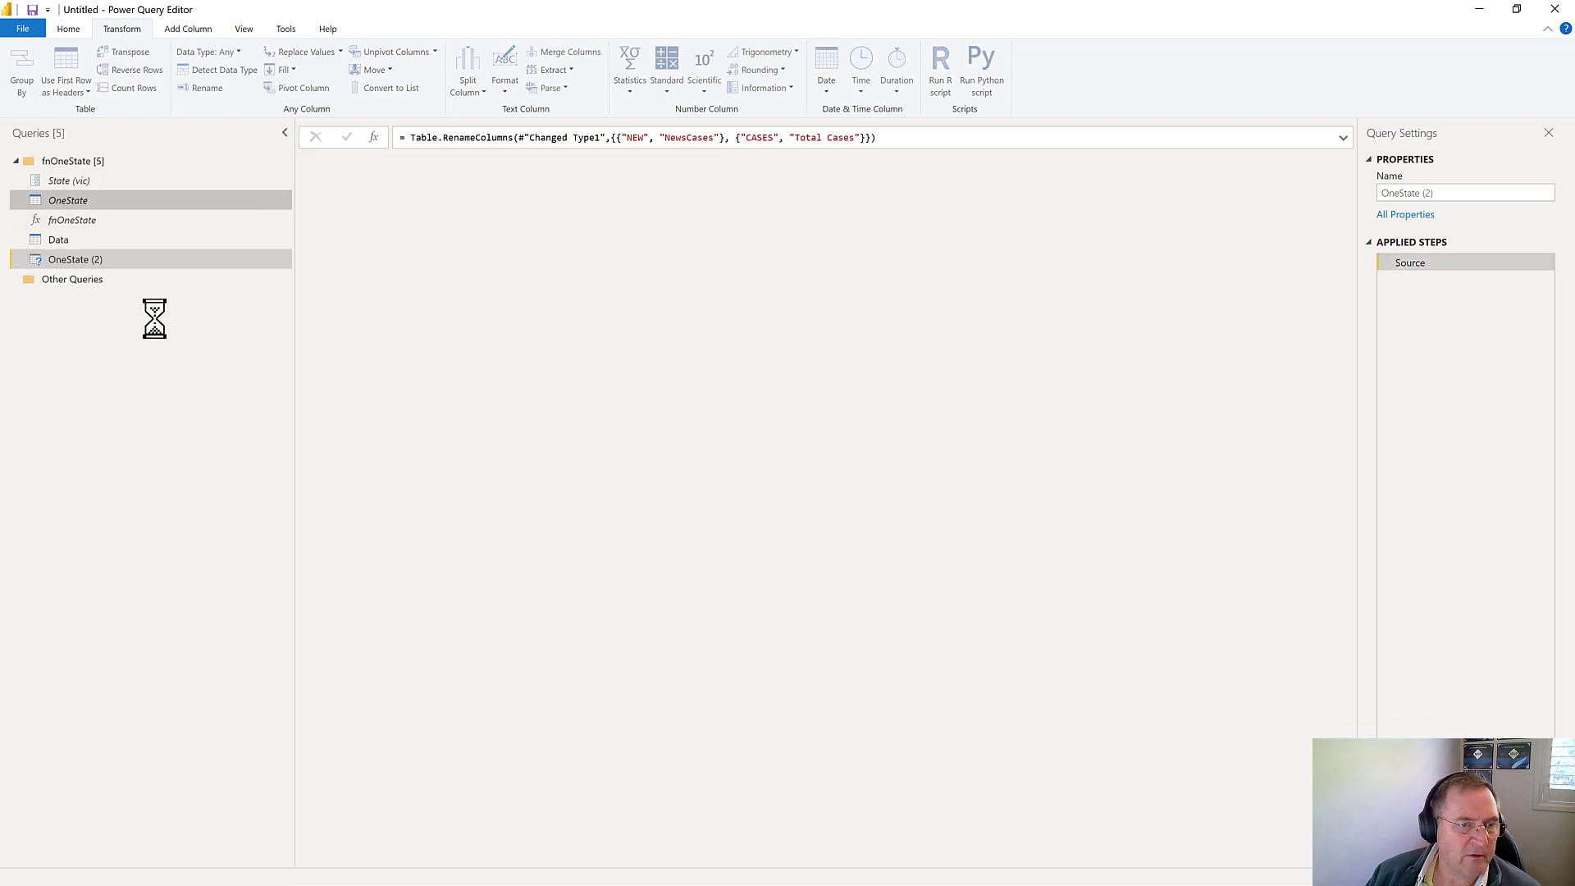
{"action": "left_click_drag", "start_coordinate": [1446, 193], "coordinate": [1342, 194]}
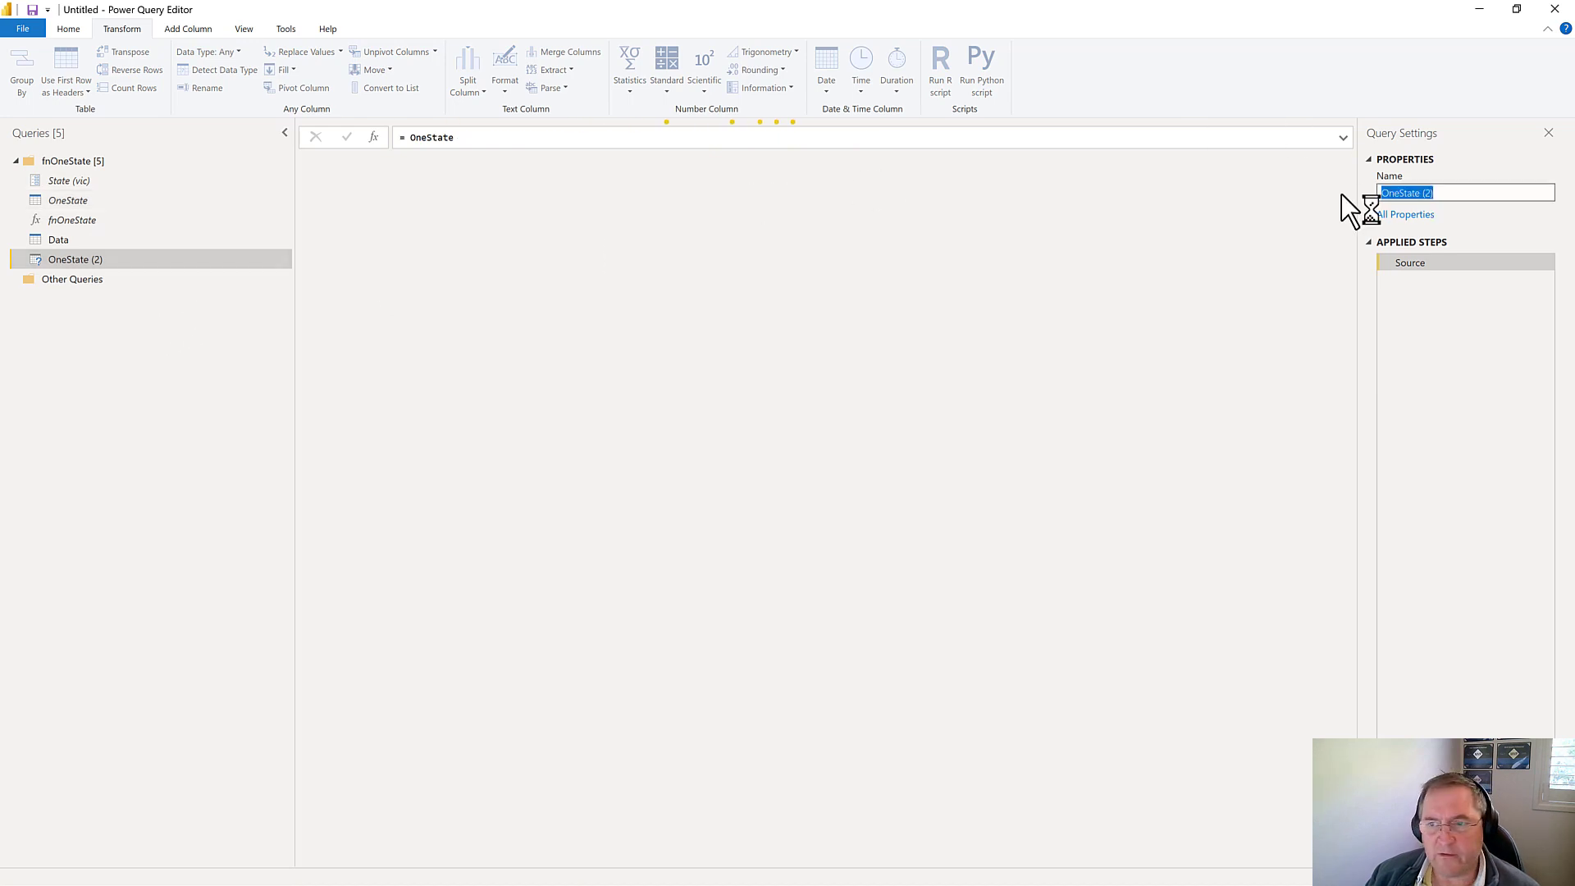
{"action": "type", "text": "State"}
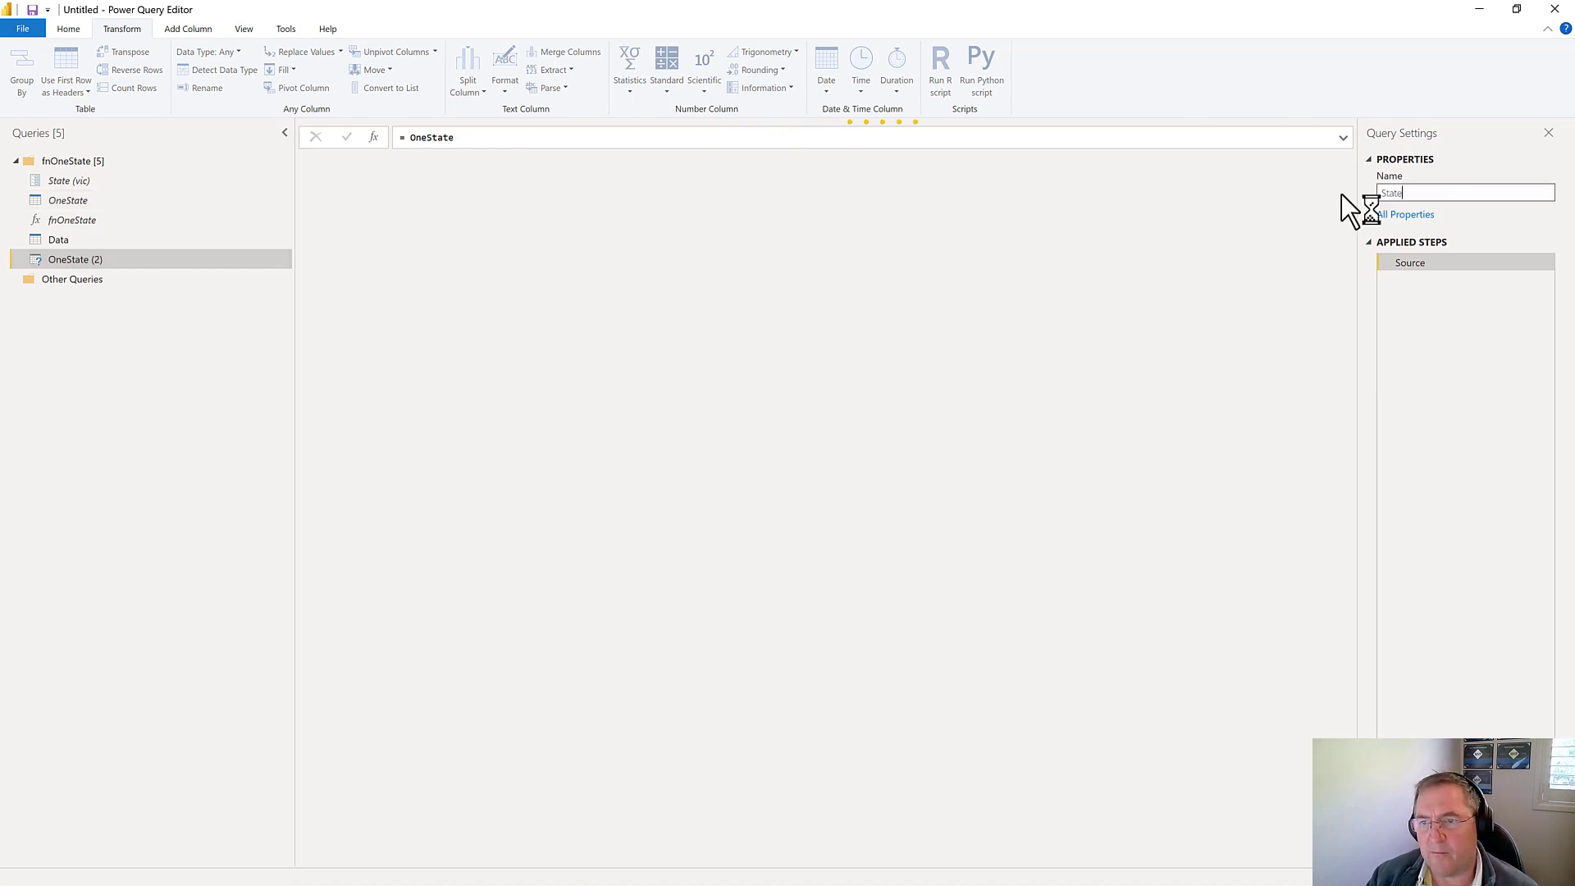
{"action": "key", "text": "Return"}
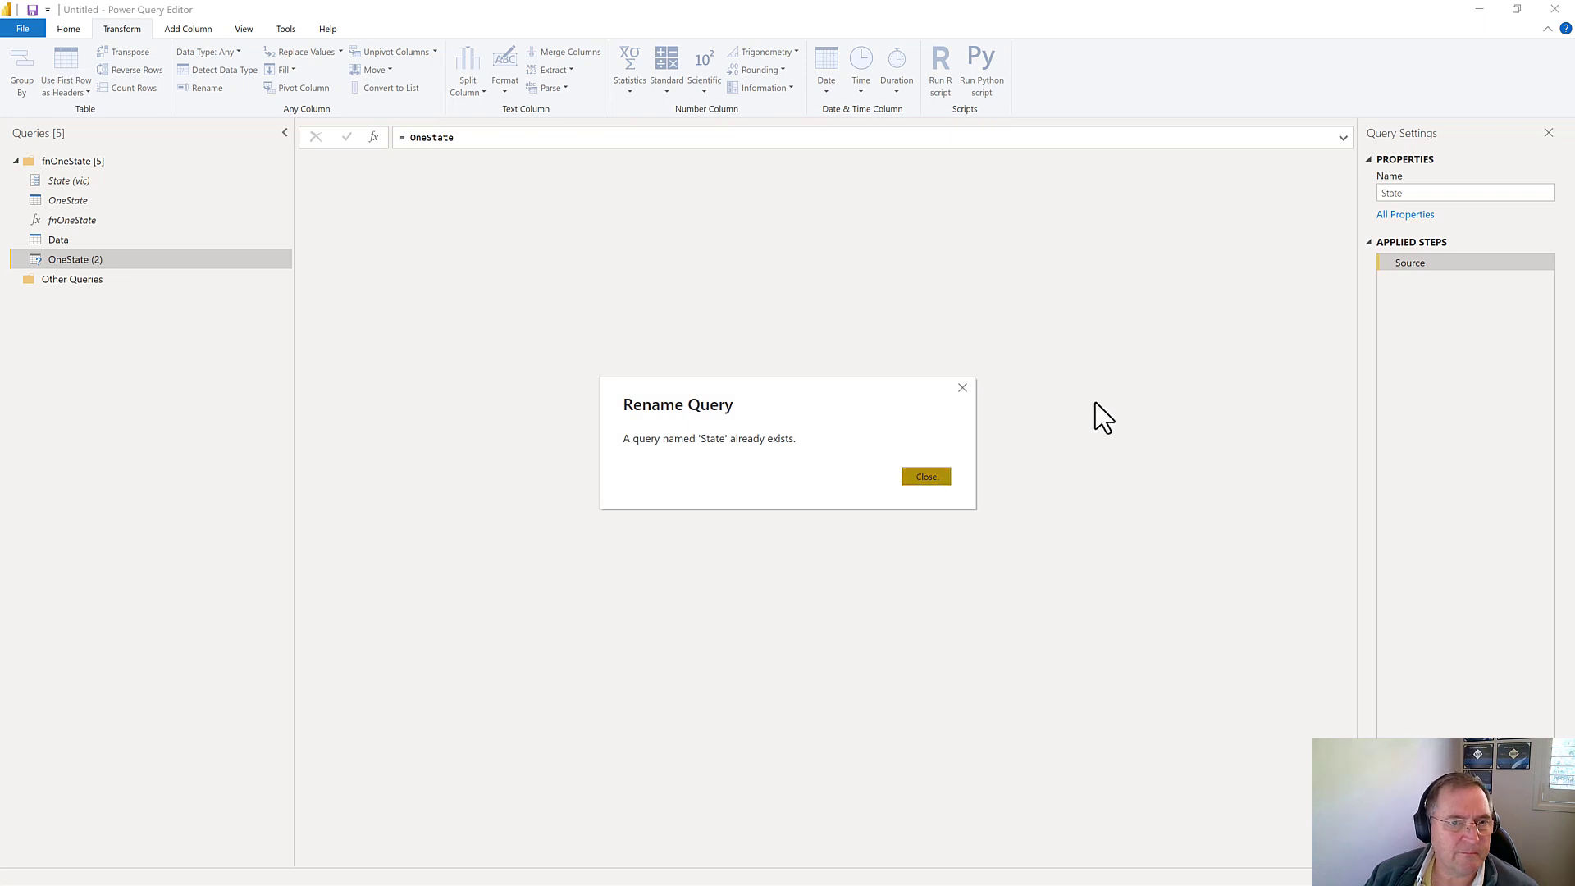
{"action": "key", "text": "Return"}
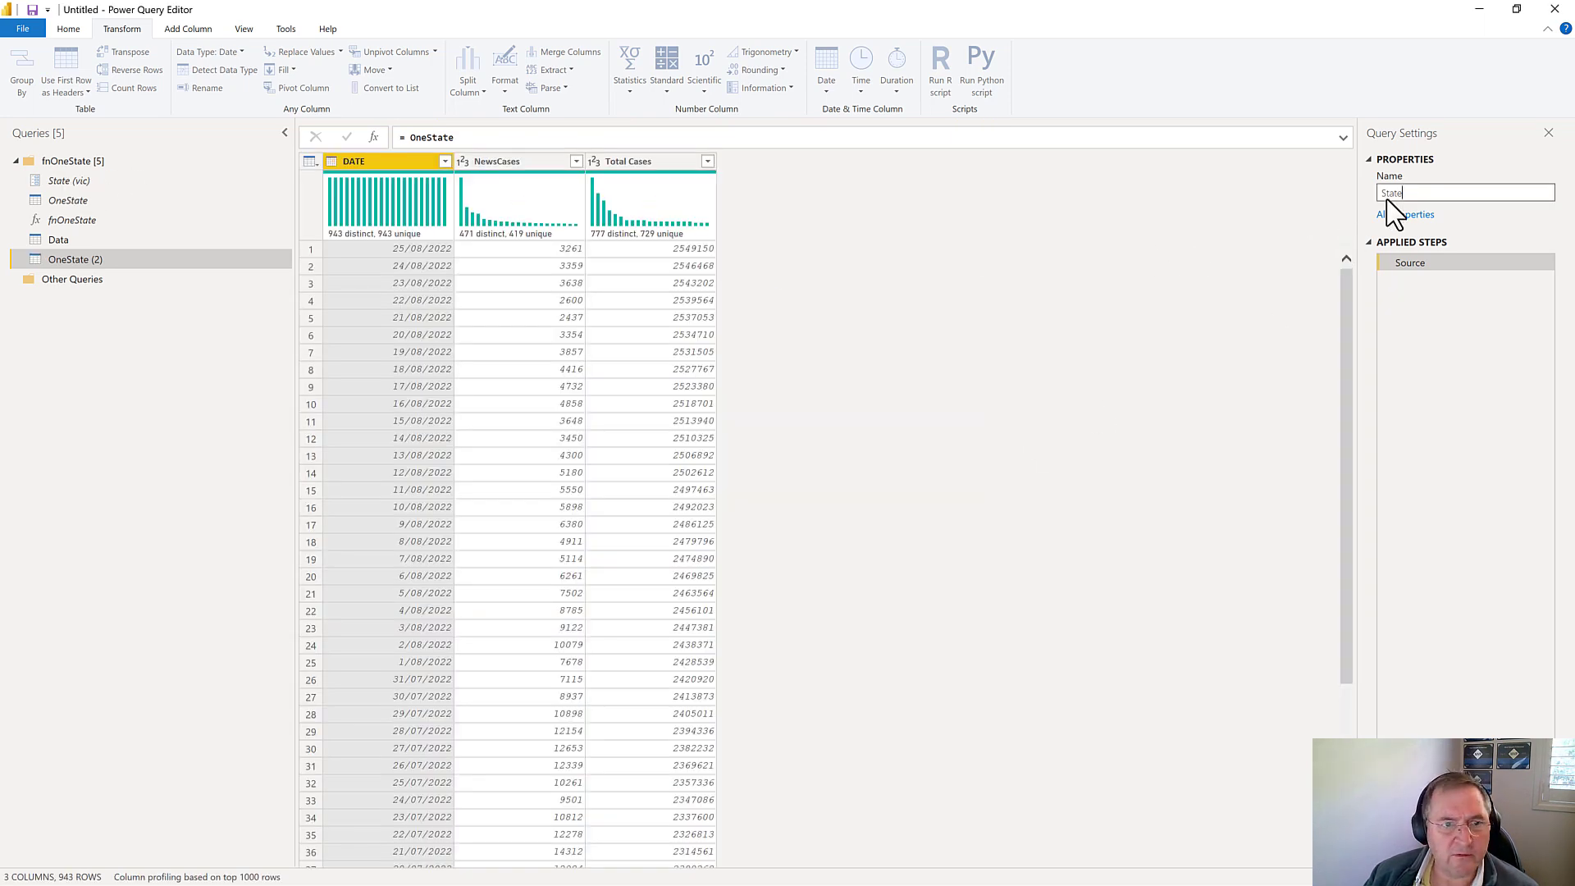
Rename the State parameter to StateParameter and name the referencing query State.
{"action": "right_click", "coordinate": [73, 179]}
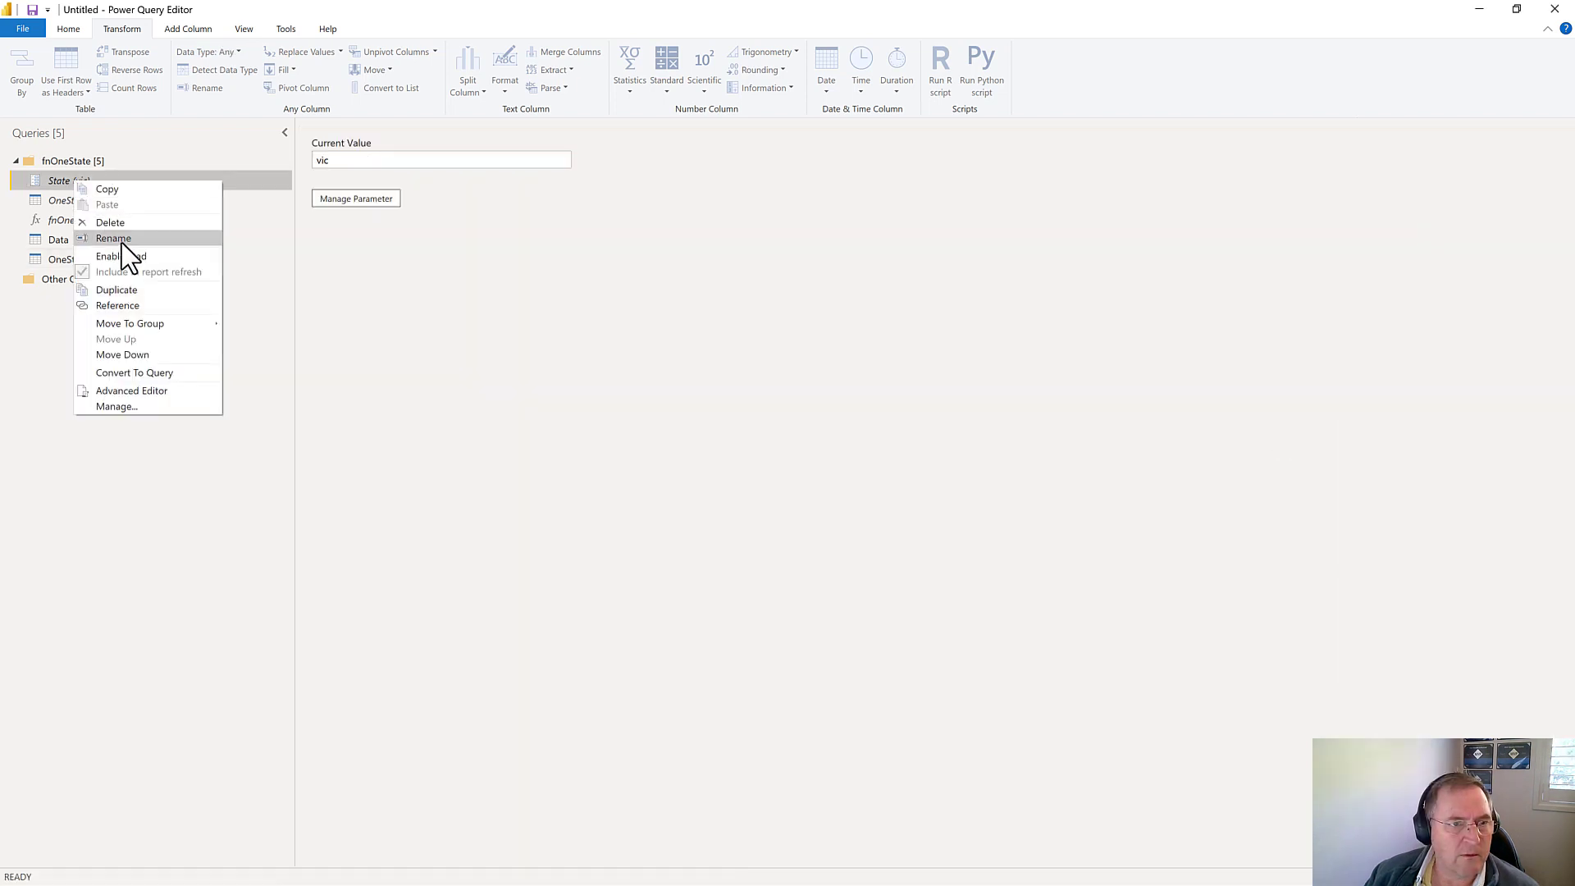
{"action": "left_click", "coordinate": [121, 240]}
{"action": "left_click", "coordinate": [83, 181]}
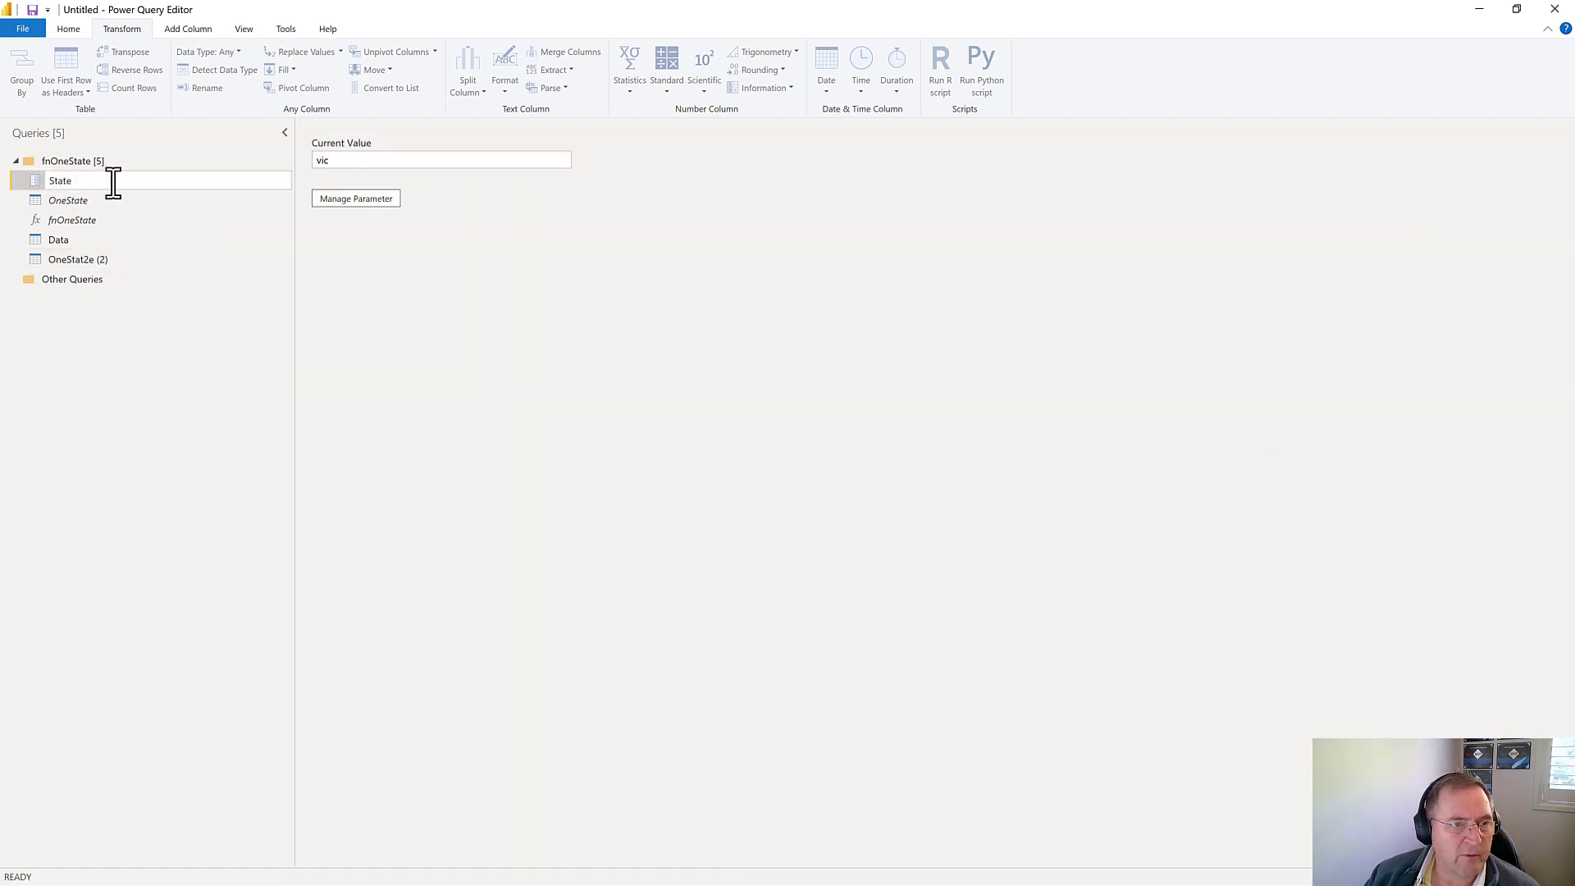
{"action": "type", "text": "Parameter"}
{"action": "key", "text": "Return"}
{"action": "right_click", "coordinate": [90, 265]}
{"action": "left_click", "coordinate": [122, 331]}
{"action": "type", "text": "R"}
{"action": "type", "text": "tate"}
{"action": "key", "text": "Return"}
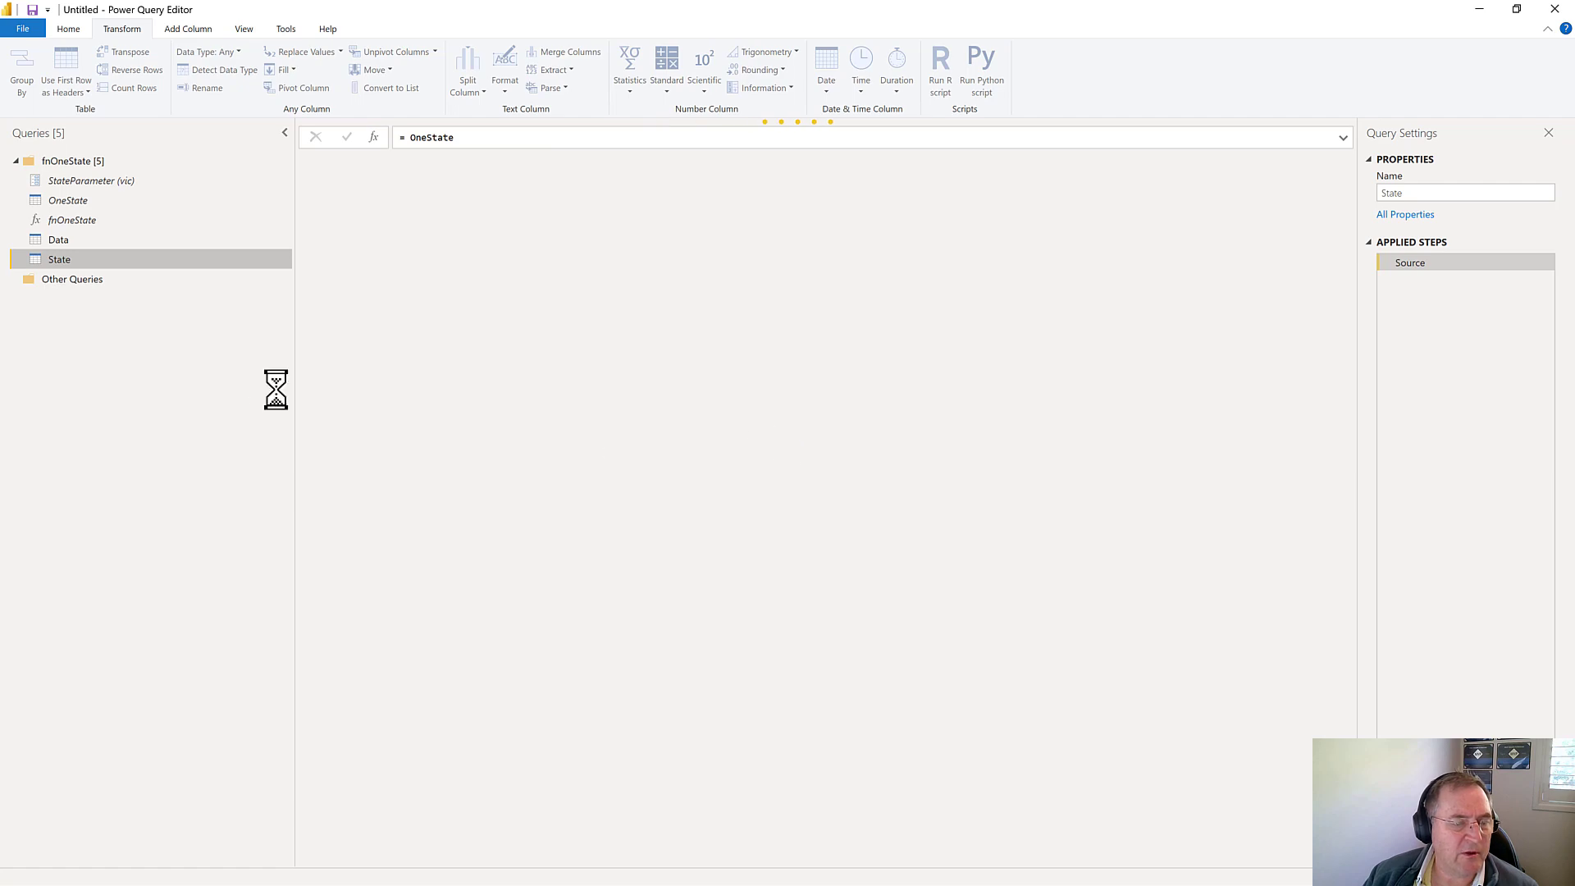
Search the web for 'power query calendar table' in the browser.
{"action": "key", "text": "alt+Tab"}
{"action": "left_click", "coordinate": [1058, 135]}
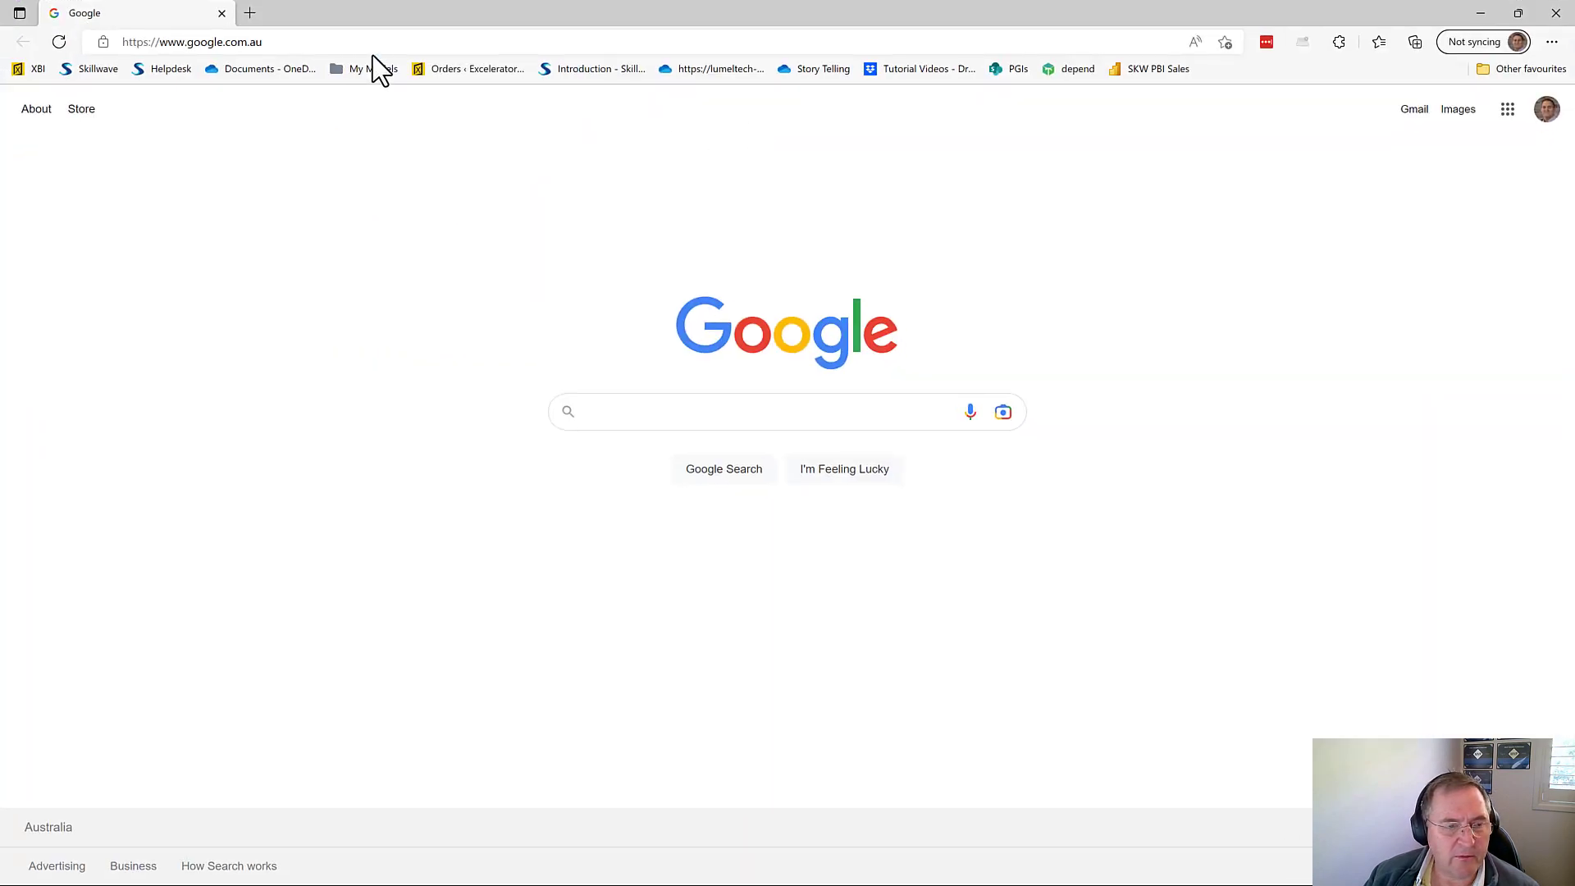
{"action": "left_click", "coordinate": [319, 39]}
{"action": "type", "text": "power"}
{"action": "key", "text": "BackSpace"}
{"action": "key", "text": "BackSpace"}
{"action": "key", "text": "BackSpace"}
{"action": "key", "text": "BackSpace"}
{"action": "key", "text": "BackSpace"}
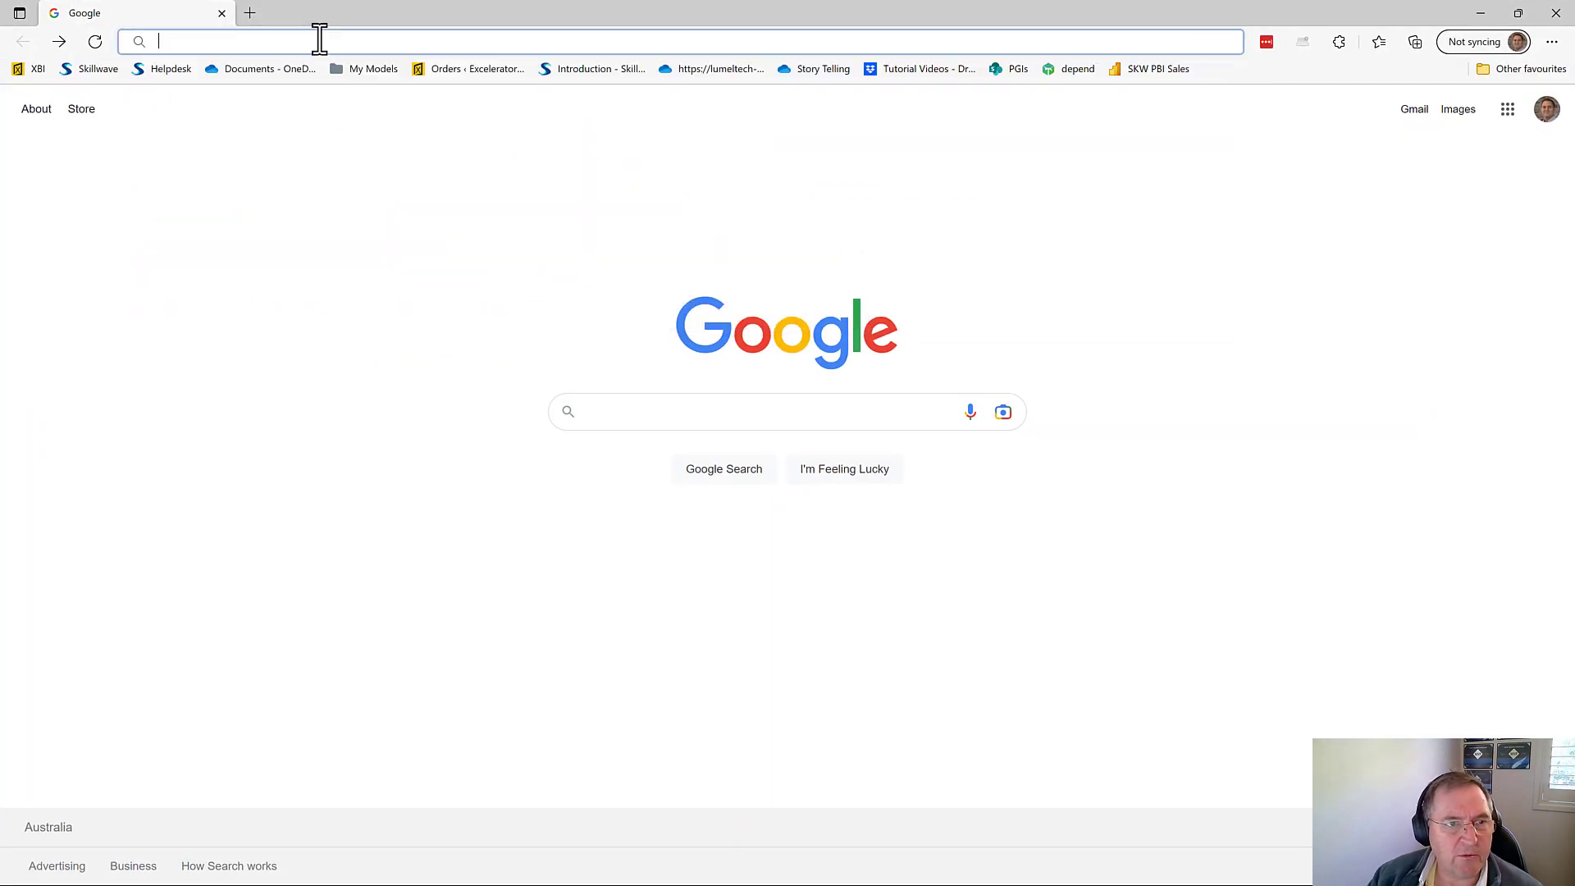
{"action": "key", "text": "ctrl+v"}
{"action": "key", "text": "Return"}
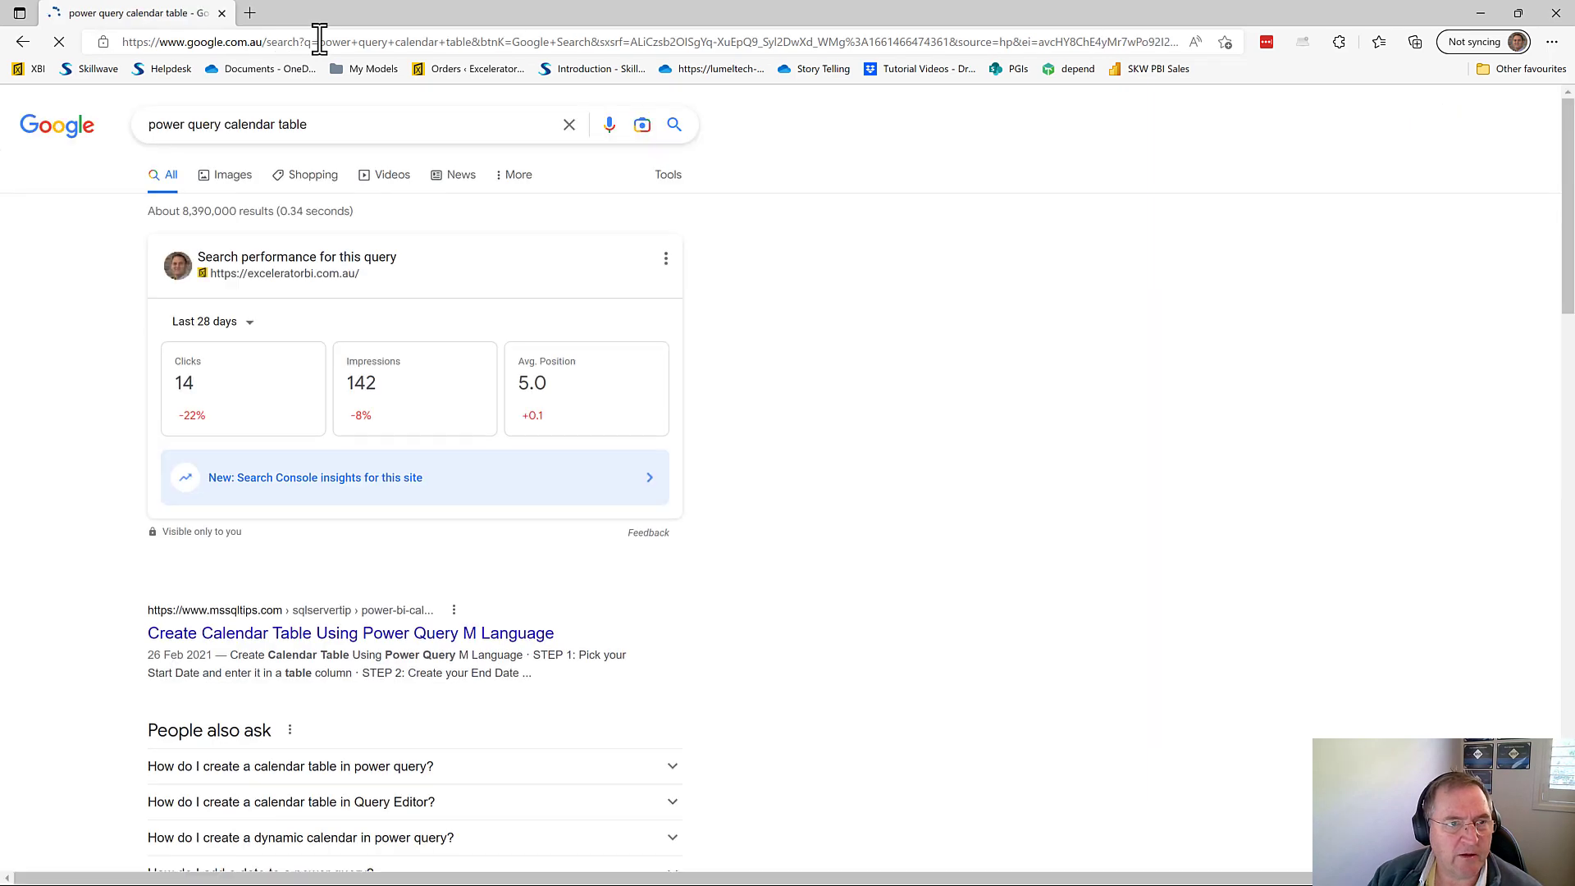
Scroll the Excelerator BI article down to the calendar table code and copy it.
{"action": "scroll", "coordinate": [398, 492], "scroll_direction": "down", "scroll_amount": 6}
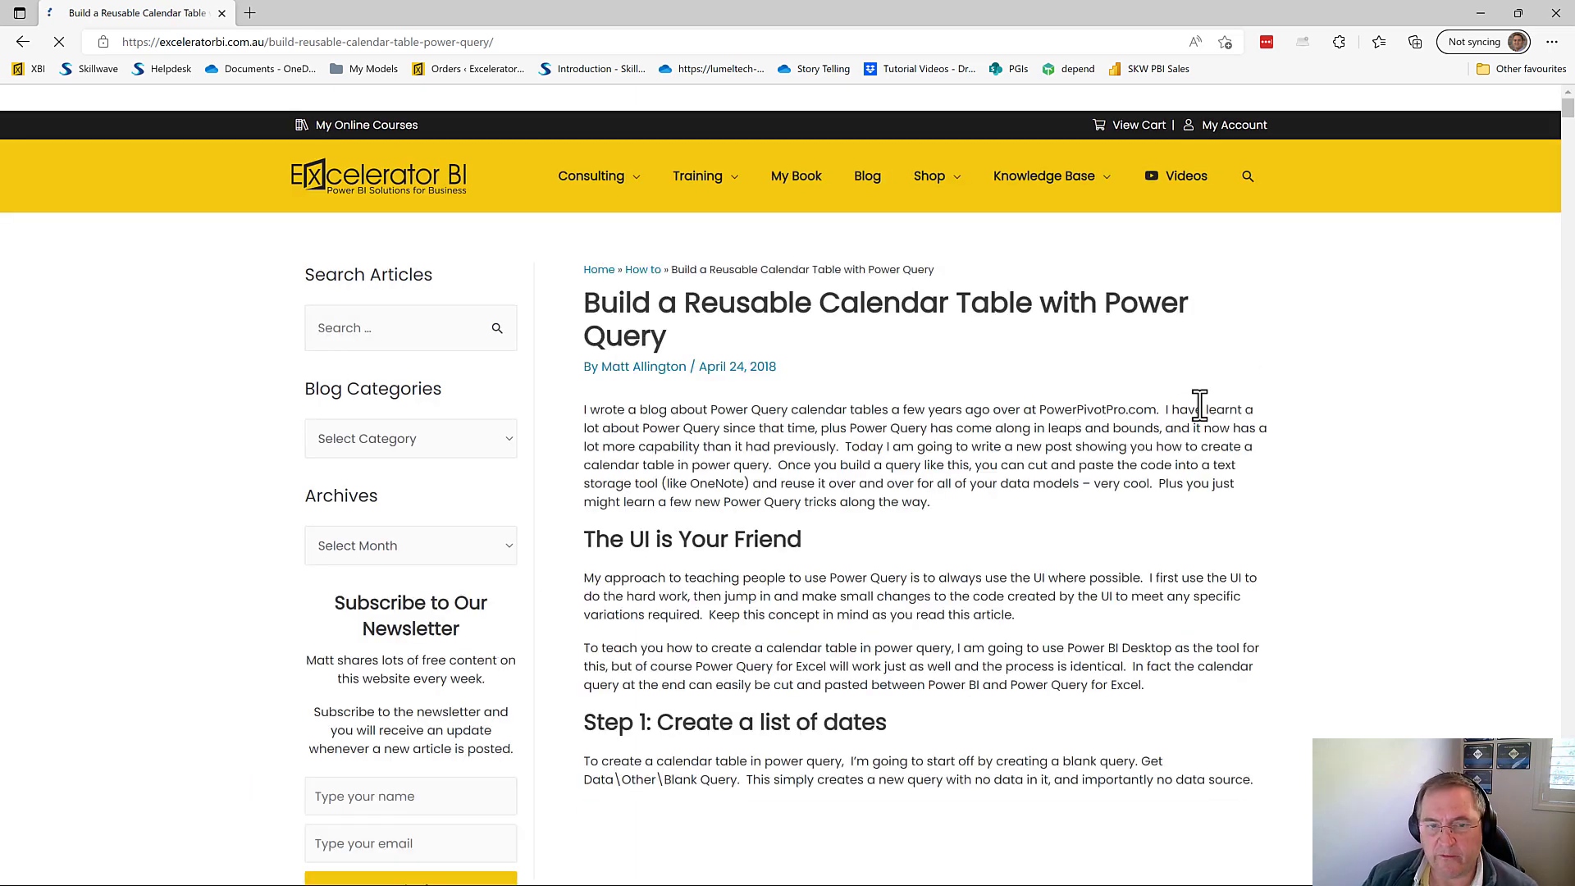
{"action": "scroll", "coordinate": [968, 501], "scroll_direction": "down", "scroll_amount": 1}
{"action": "scroll", "coordinate": [917, 533], "scroll_direction": "down", "scroll_amount": 20}
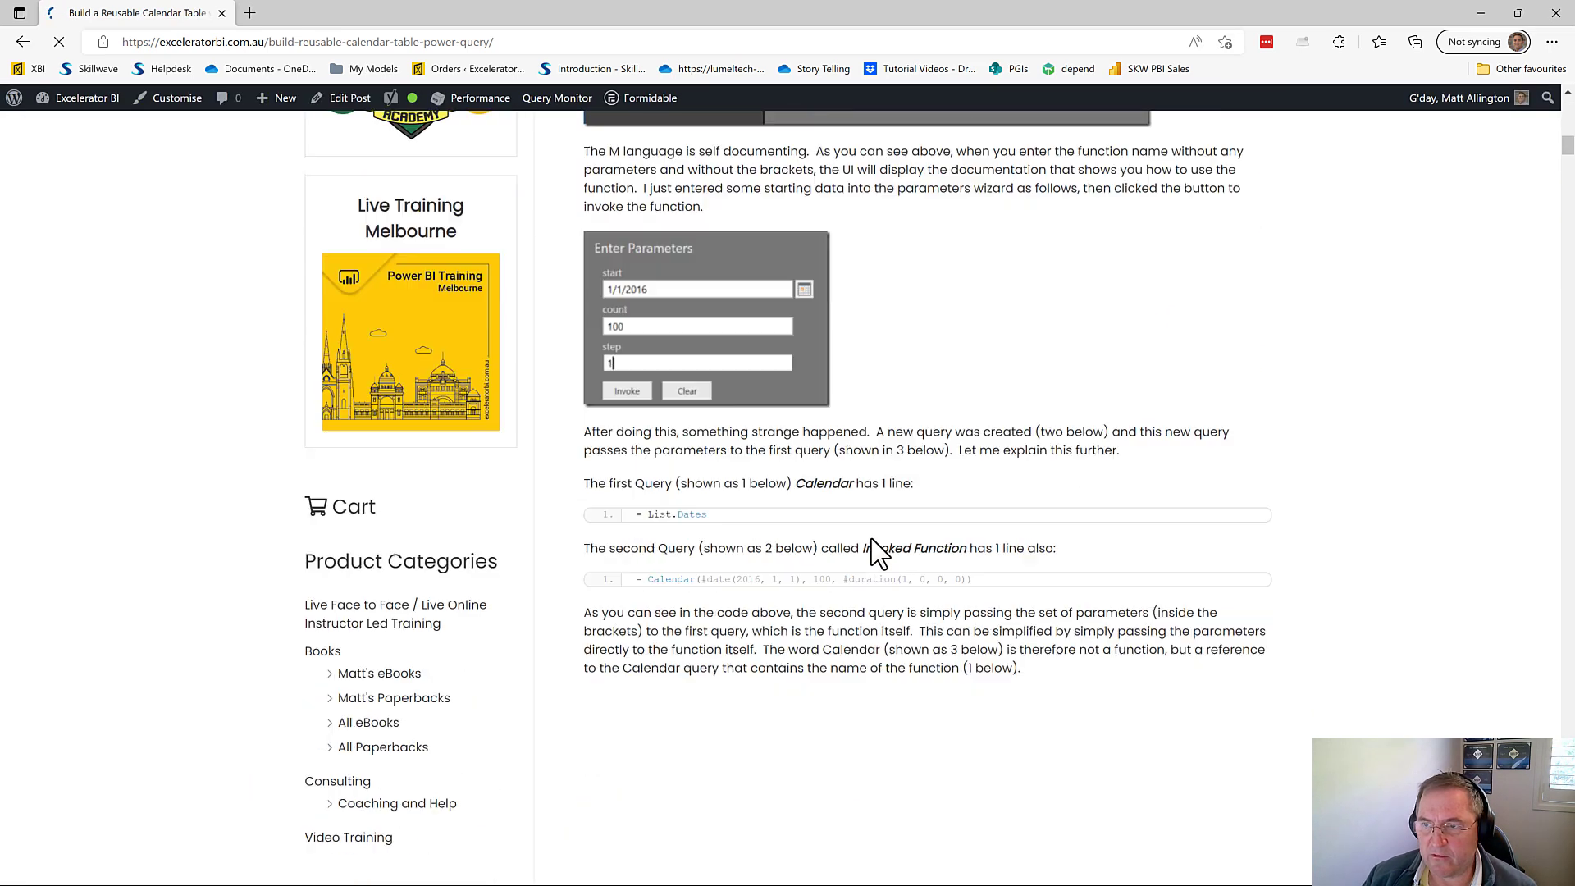
{"action": "left_click_drag", "start_coordinate": [1567, 190], "coordinate": [1420, 626]}
{"action": "mouse_move", "coordinate": [1203, 443]}
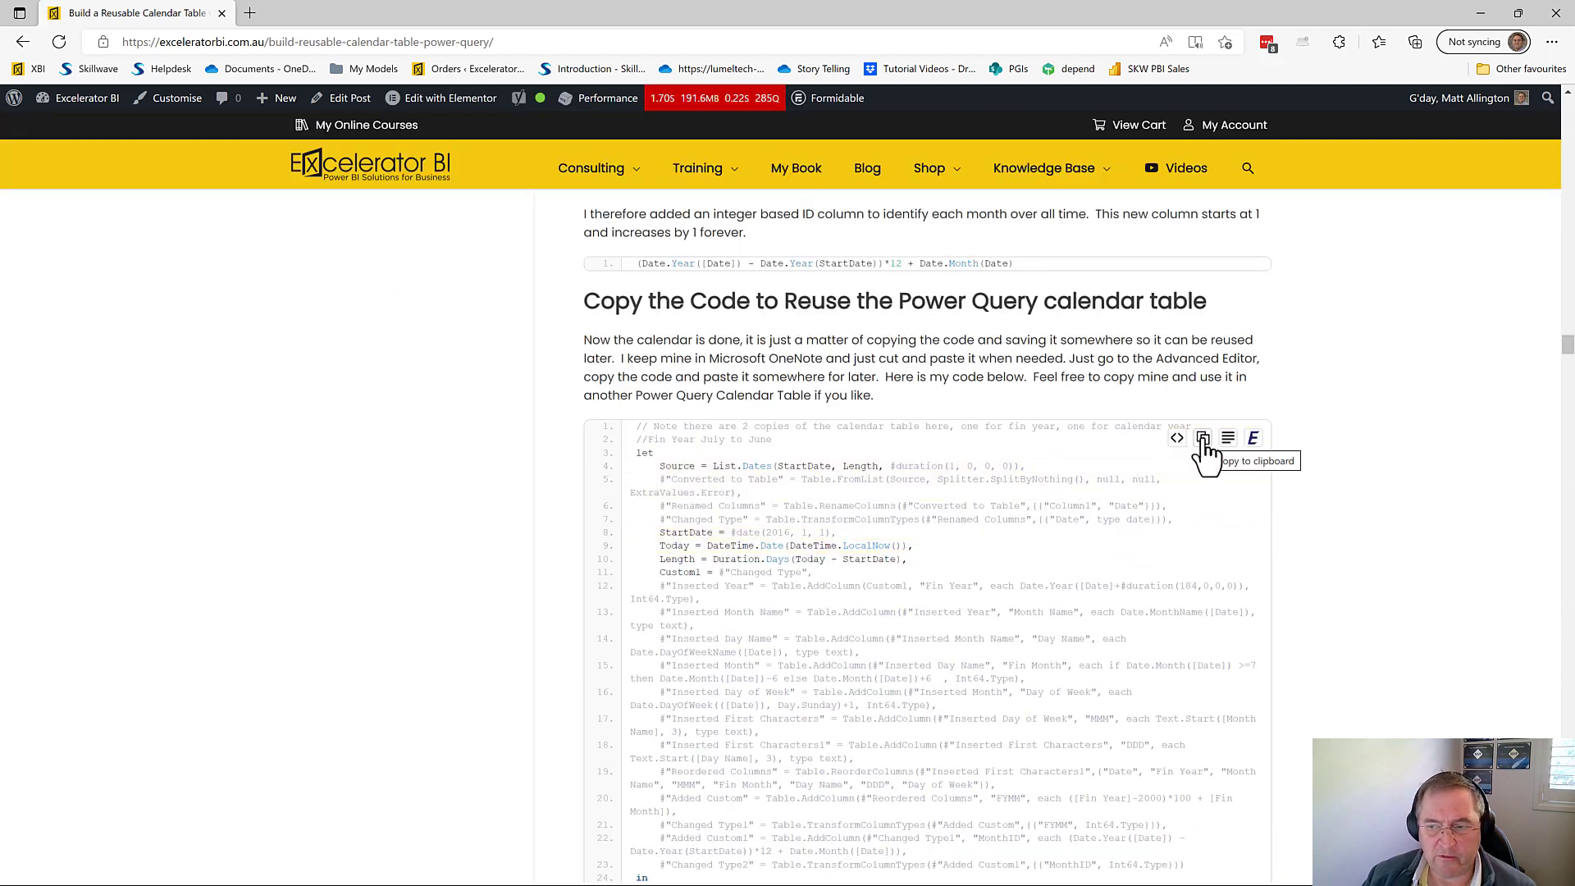
{"action": "left_click", "coordinate": [1203, 443]}
Back in Power Query Editor, add a new blank query.
{"action": "key", "text": "alt+Tab"}
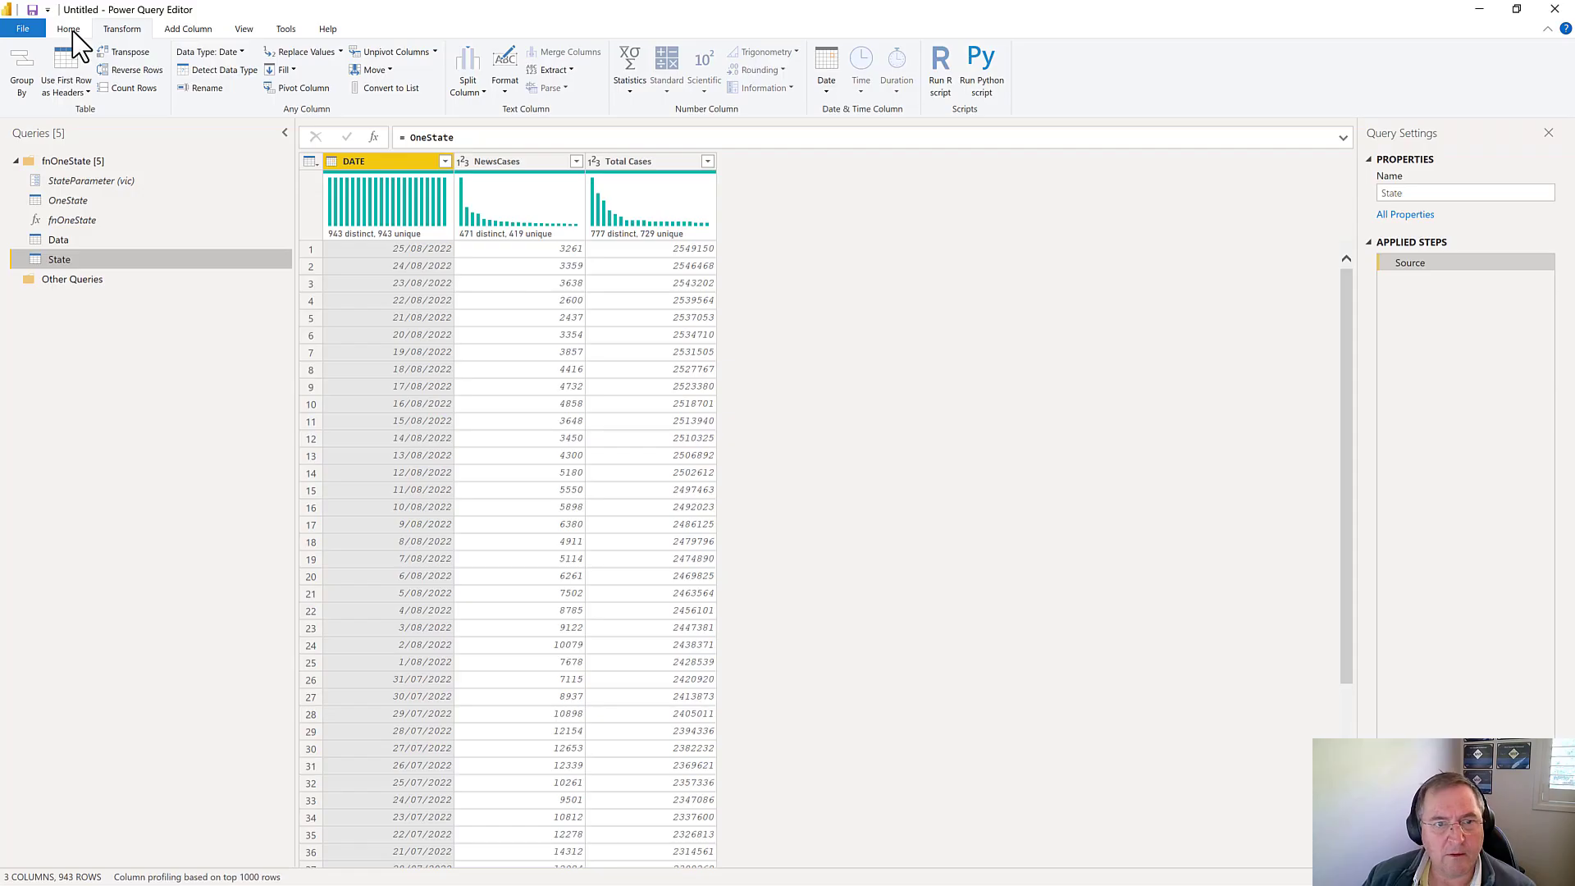
{"action": "left_click", "coordinate": [70, 29]}
{"action": "right_click", "coordinate": [194, 363]}
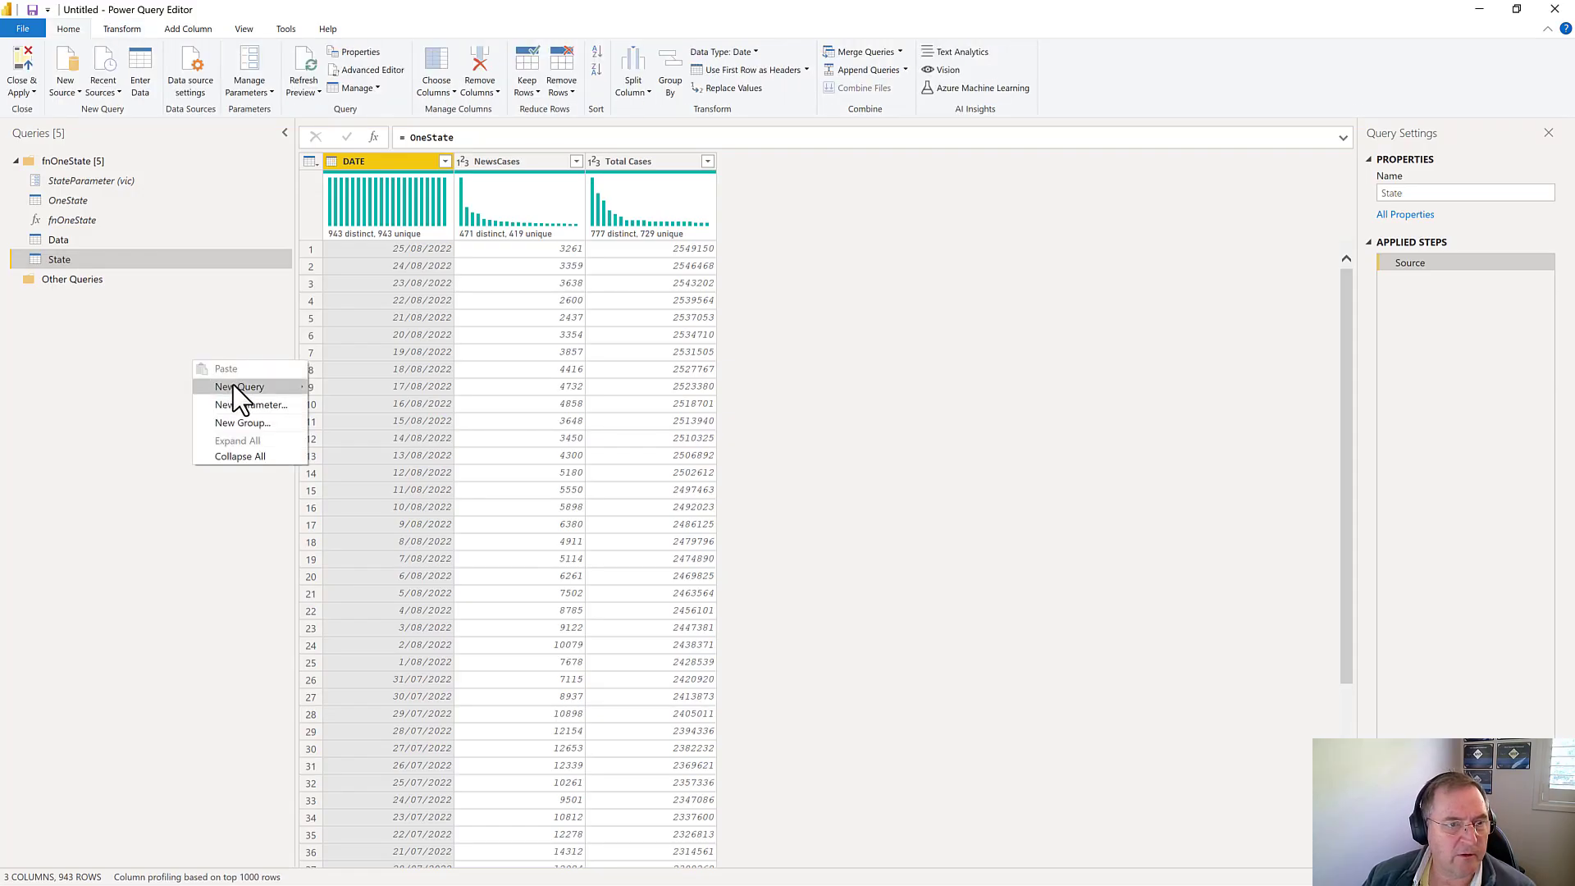
{"action": "mouse_move", "coordinate": [233, 385]}
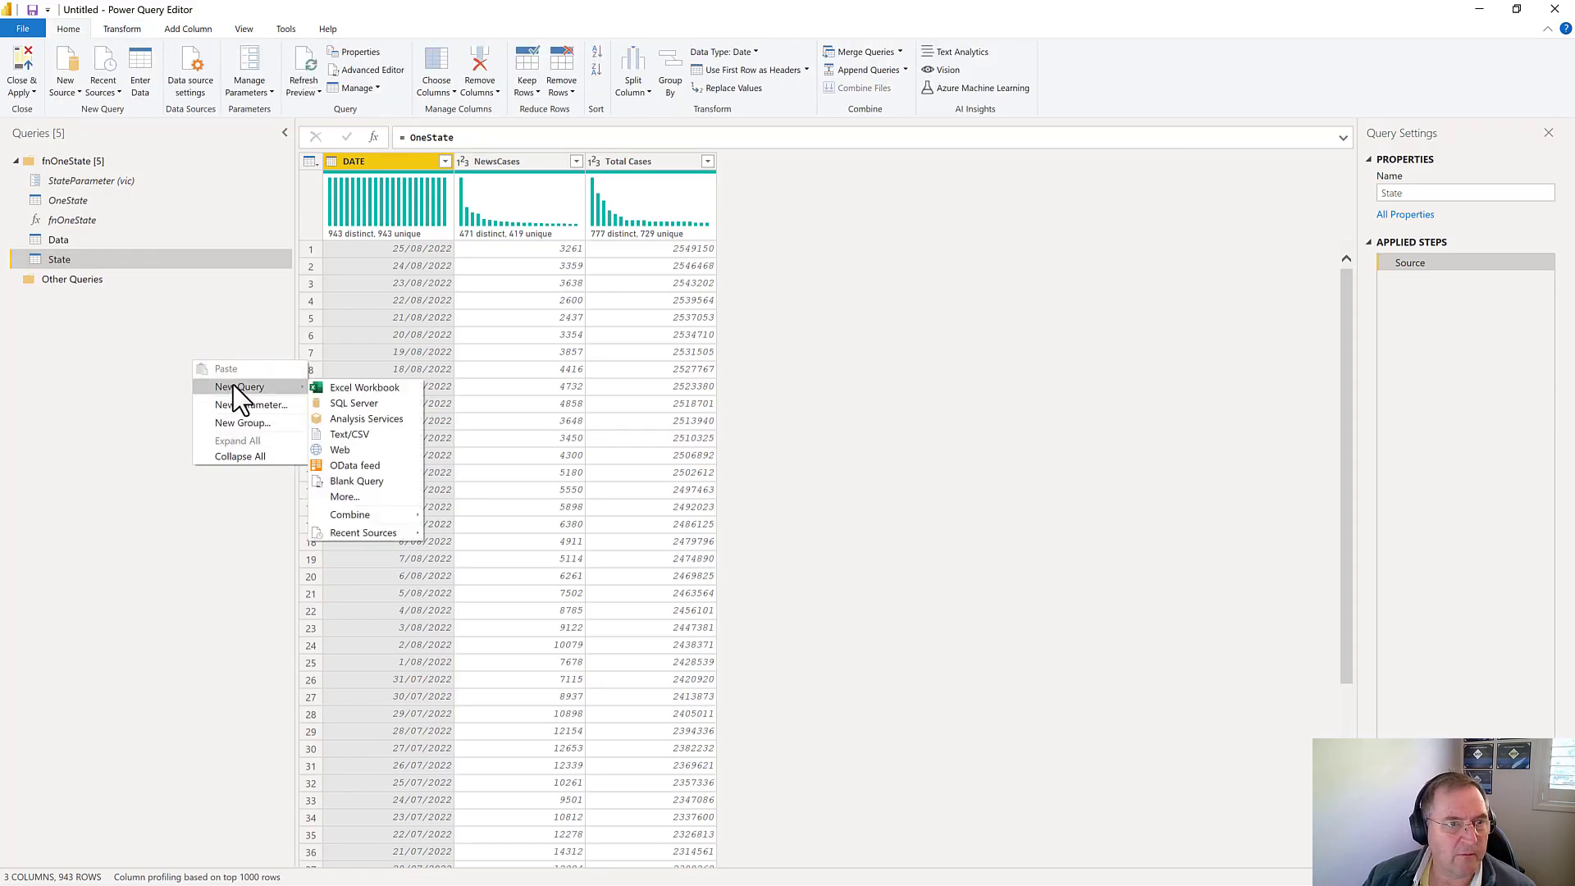
{"action": "left_click", "coordinate": [377, 483]}
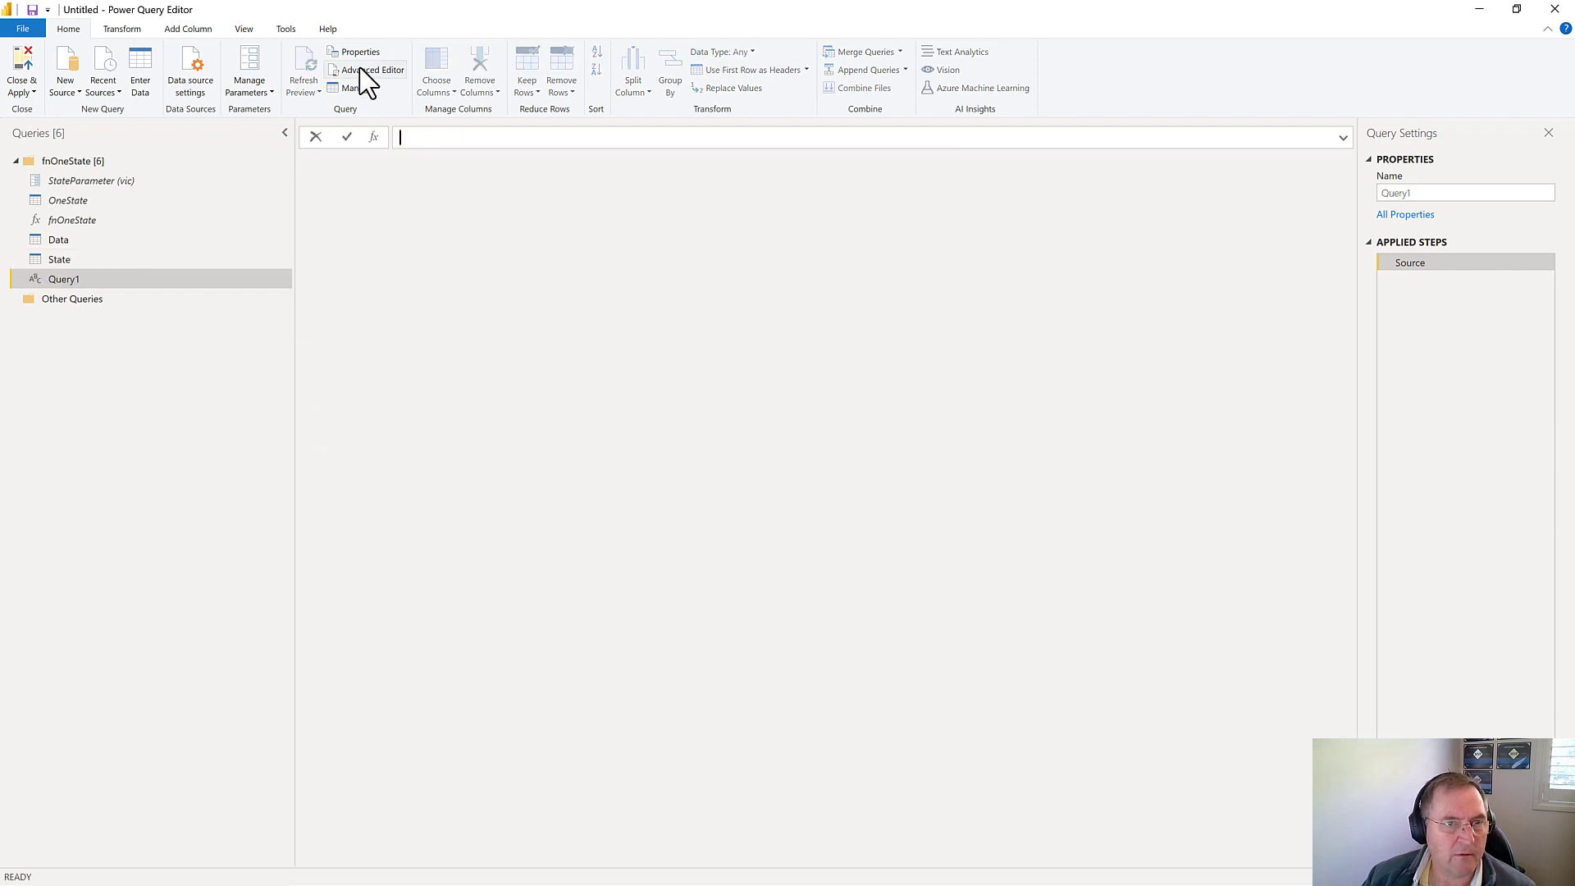
Paste the calendar code into the Advanced Editor, deleting the fiscal-year block, and save.
{"action": "left_click", "coordinate": [365, 71]}
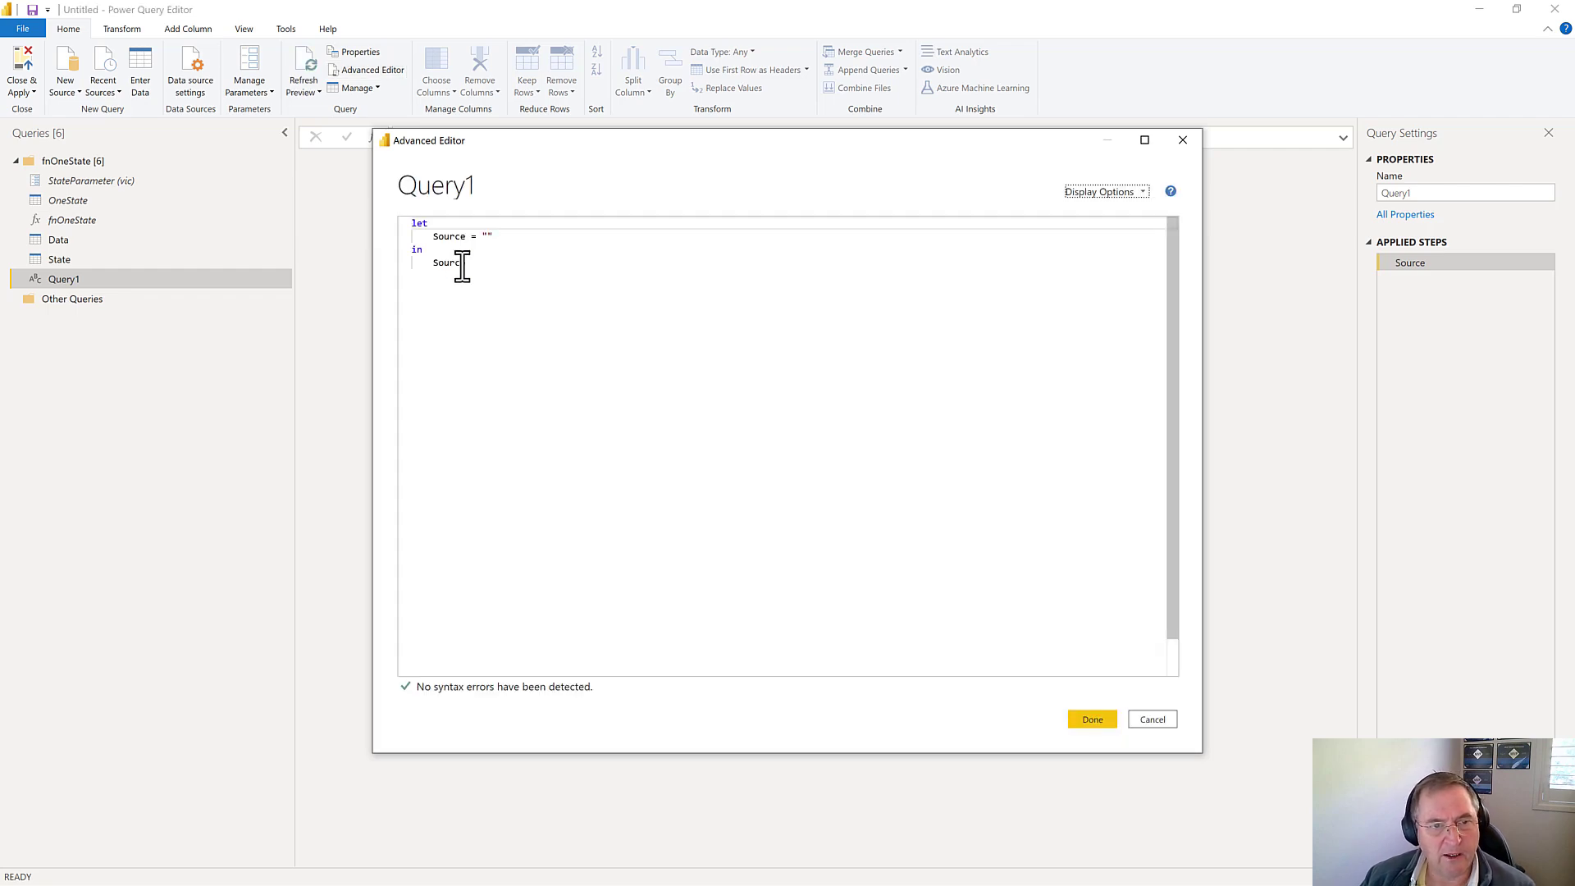
{"action": "key", "text": "ctrl+v"}
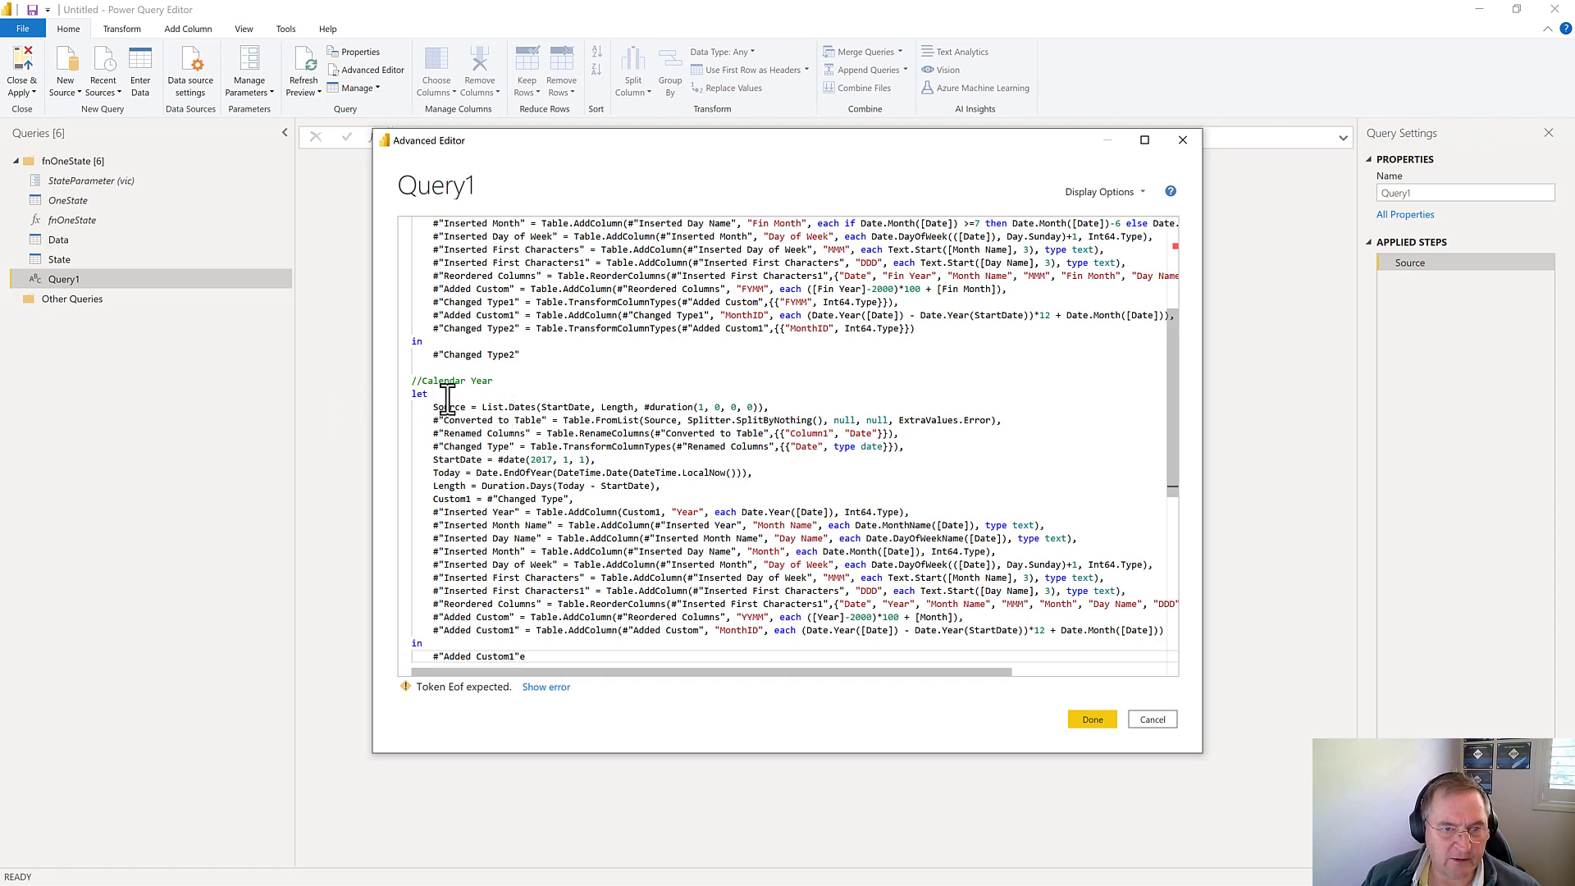
{"action": "scroll", "coordinate": [479, 395], "scroll_direction": "up", "scroll_amount": 6}
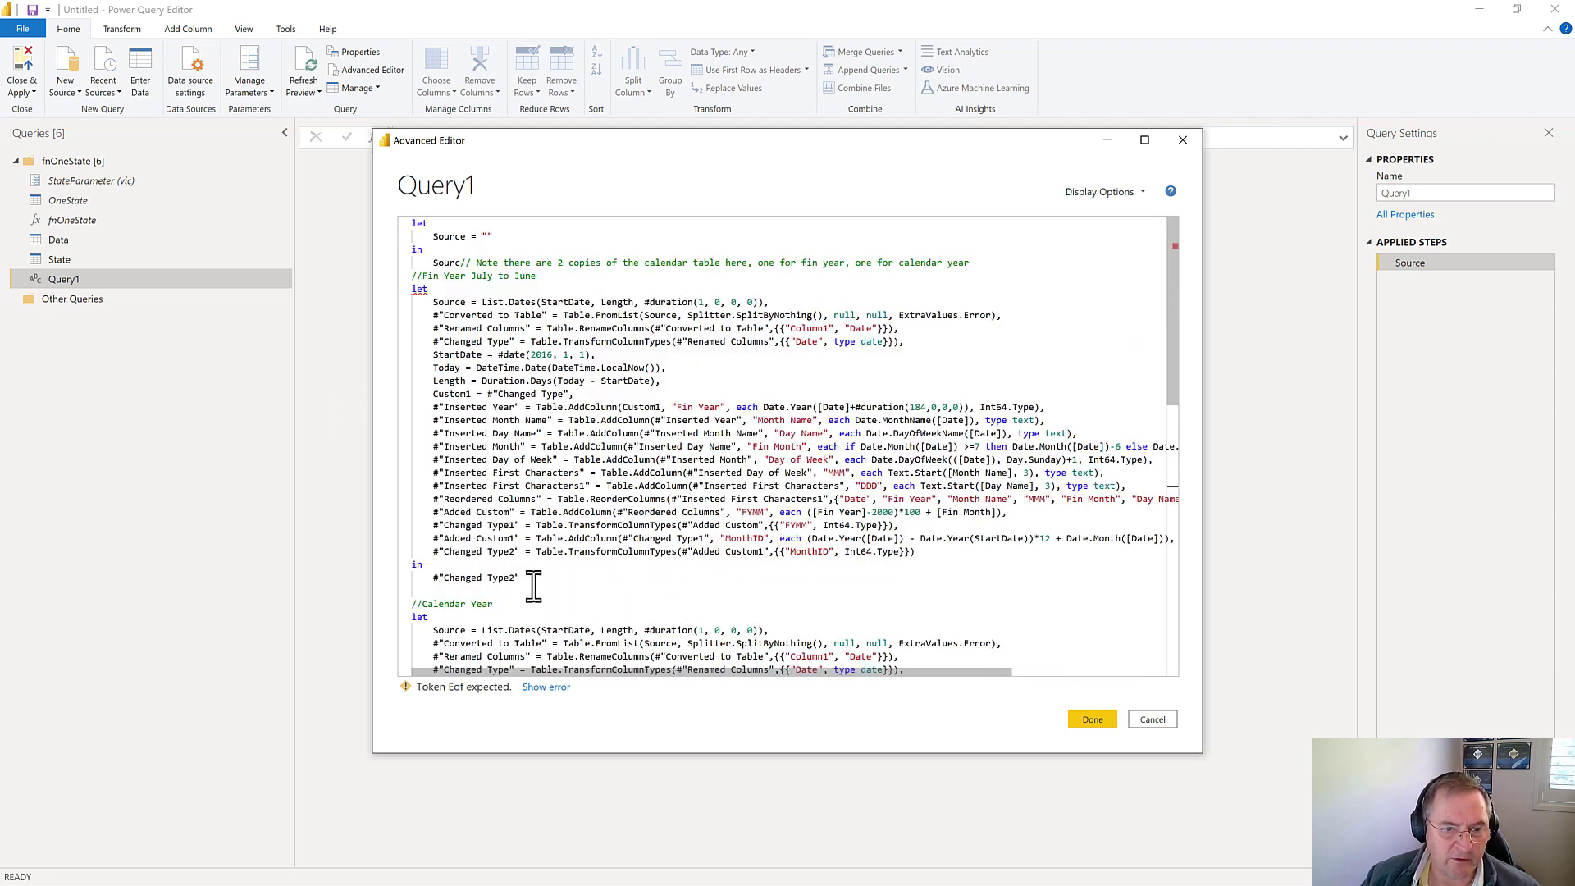
{"action": "left_click_drag", "start_coordinate": [533, 585], "coordinate": [450, 169]}
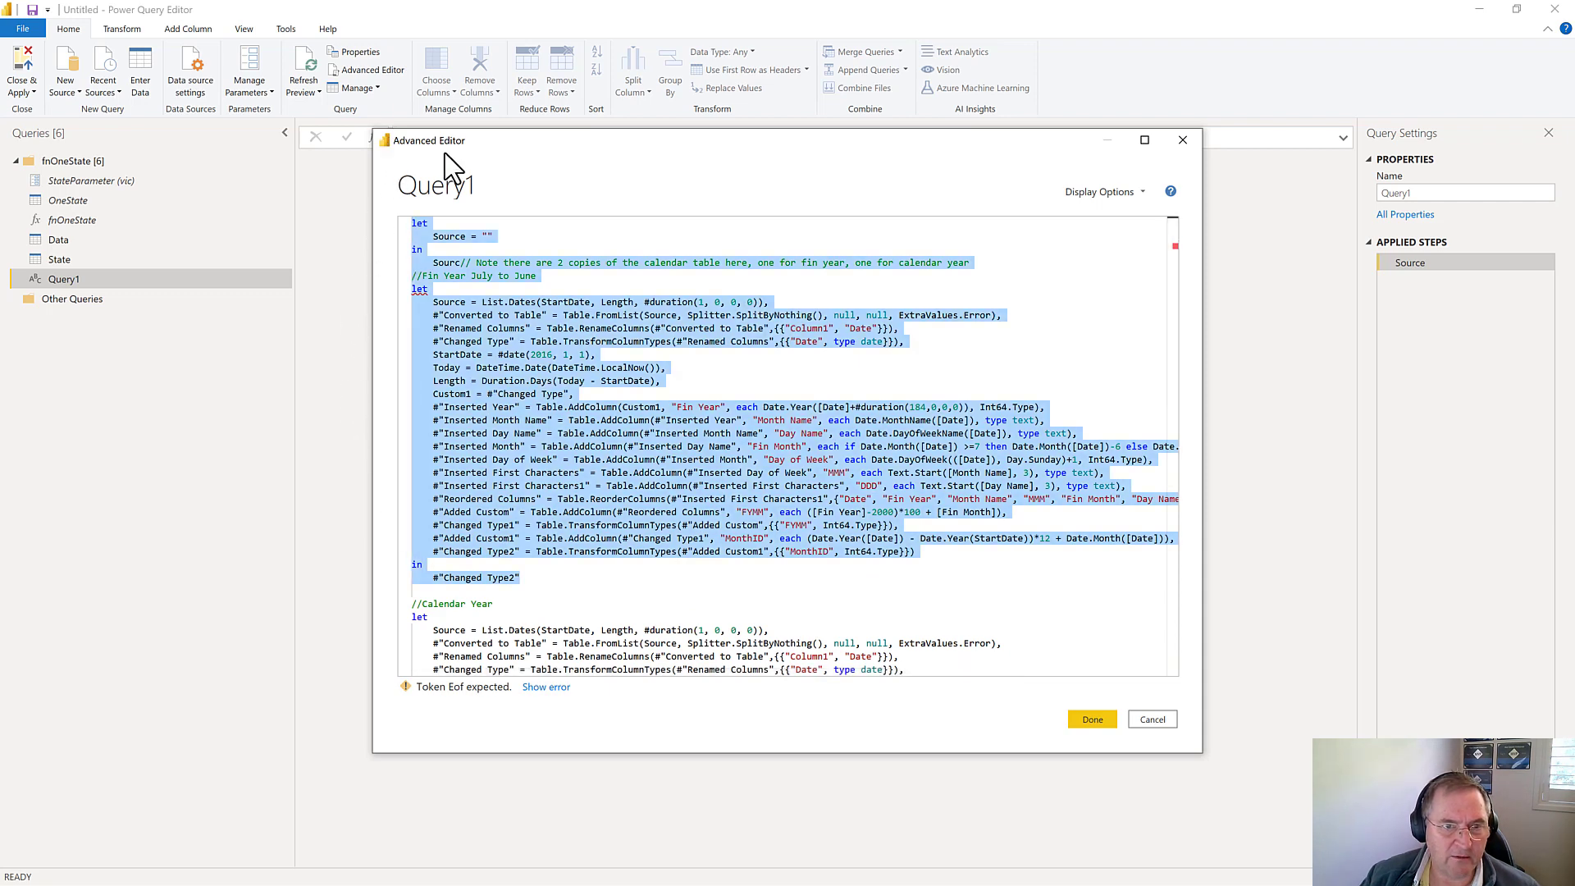
{"action": "key", "text": "Delete"}
{"action": "left_click", "coordinate": [557, 499]}
Rename the new calendar query from Query1 to Calendar.
{"action": "left_click", "coordinate": [1091, 719]}
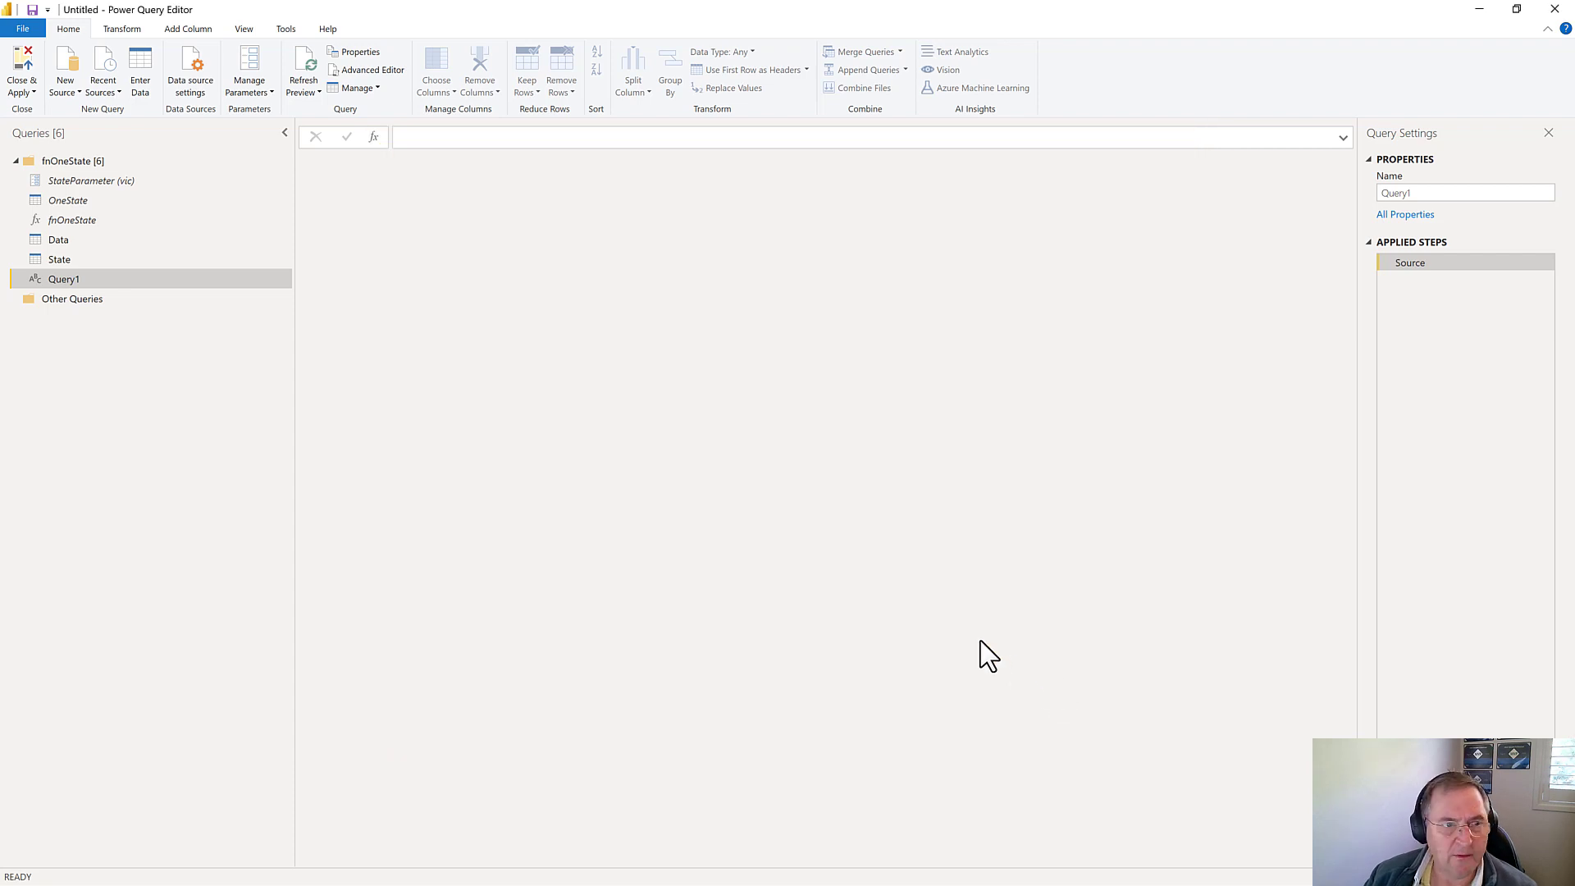
{"action": "double_click", "coordinate": [1405, 194]}
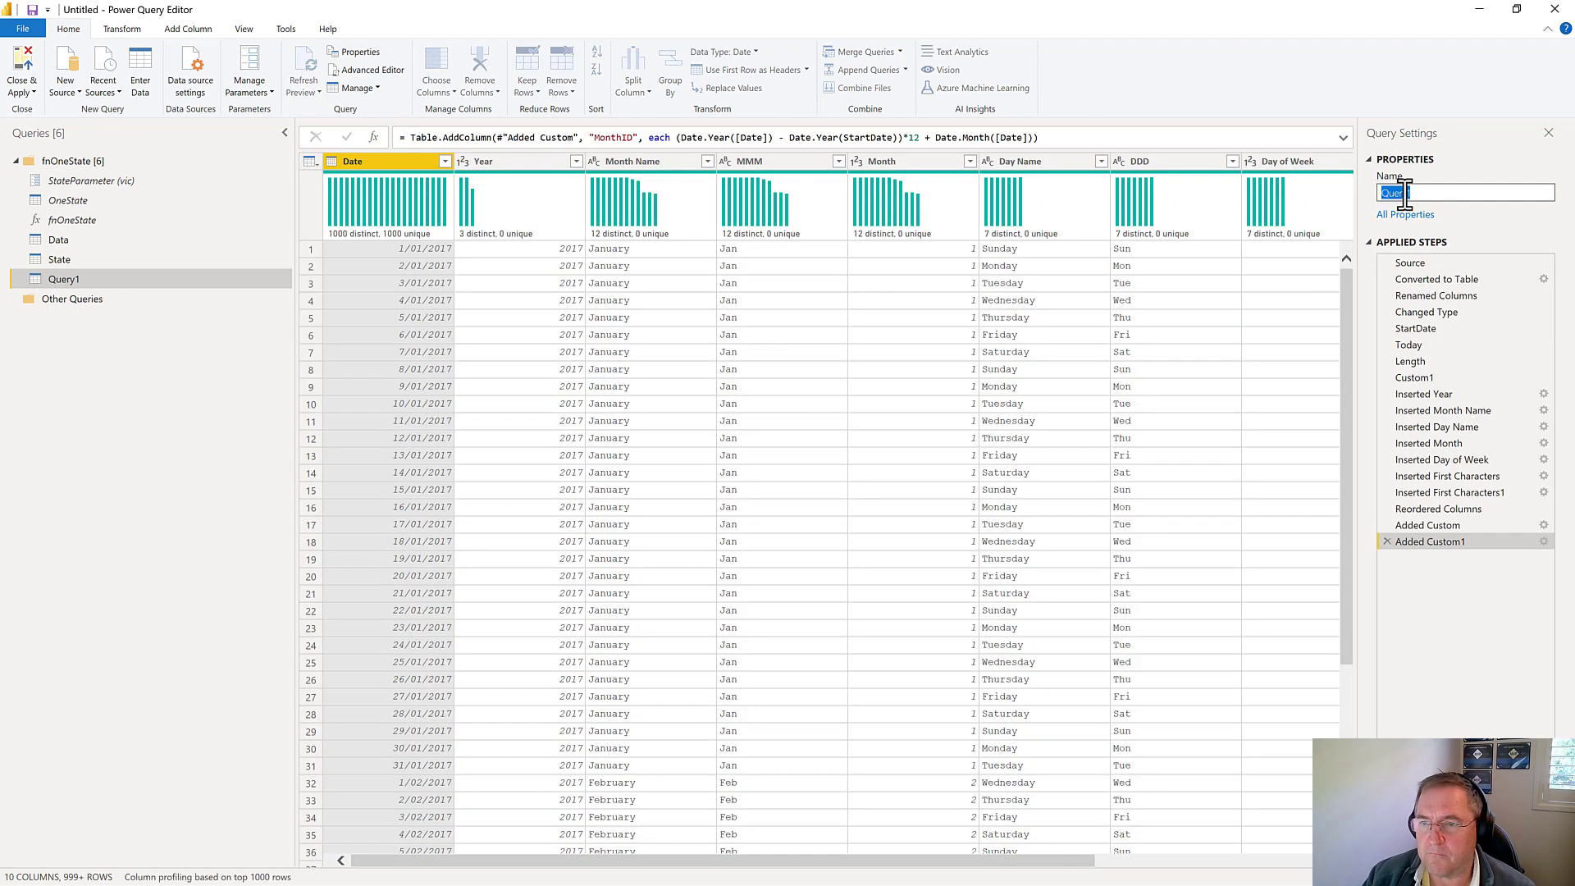
{"action": "left_click", "coordinate": [89, 286]}
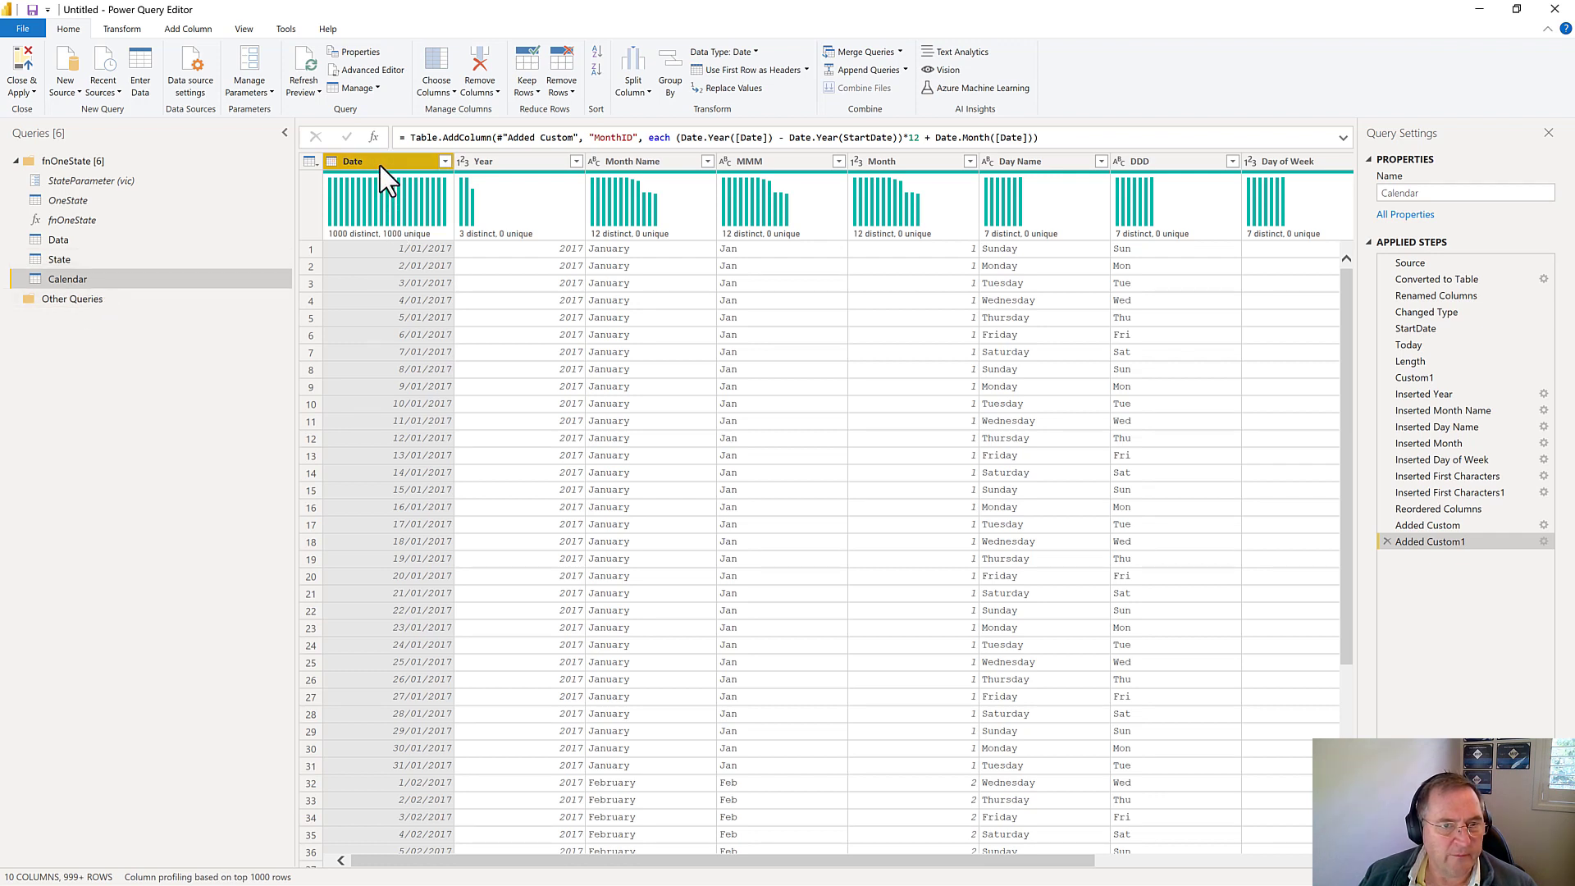
Change the StartDate step to 1/01/2020, then Close & Apply to load the model.
{"action": "left_click", "coordinate": [1437, 330]}
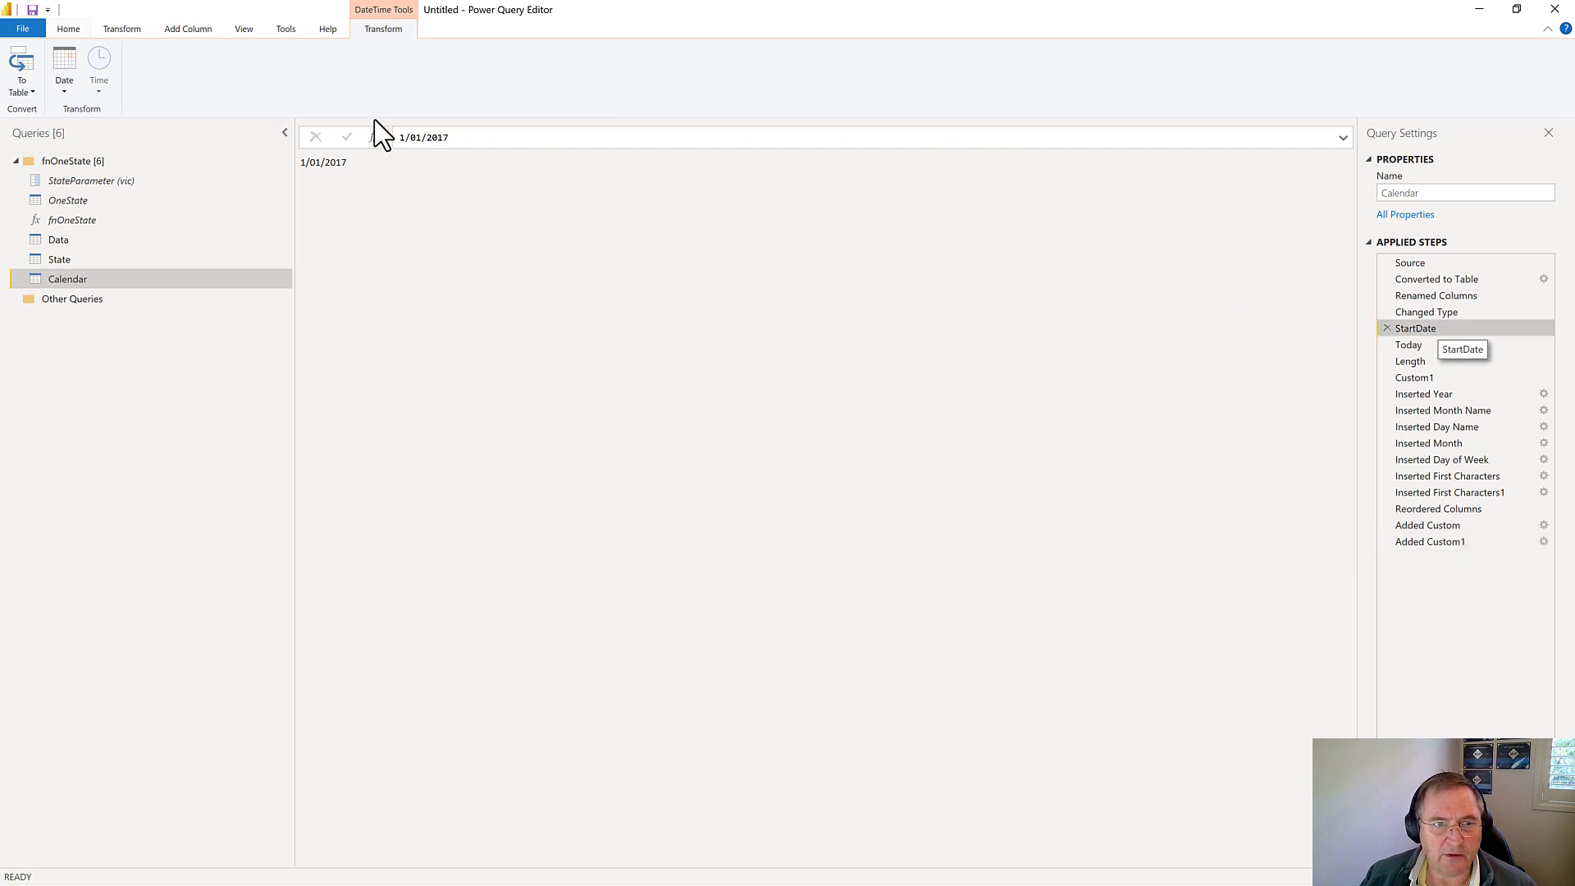
{"action": "double_click", "coordinate": [439, 137]}
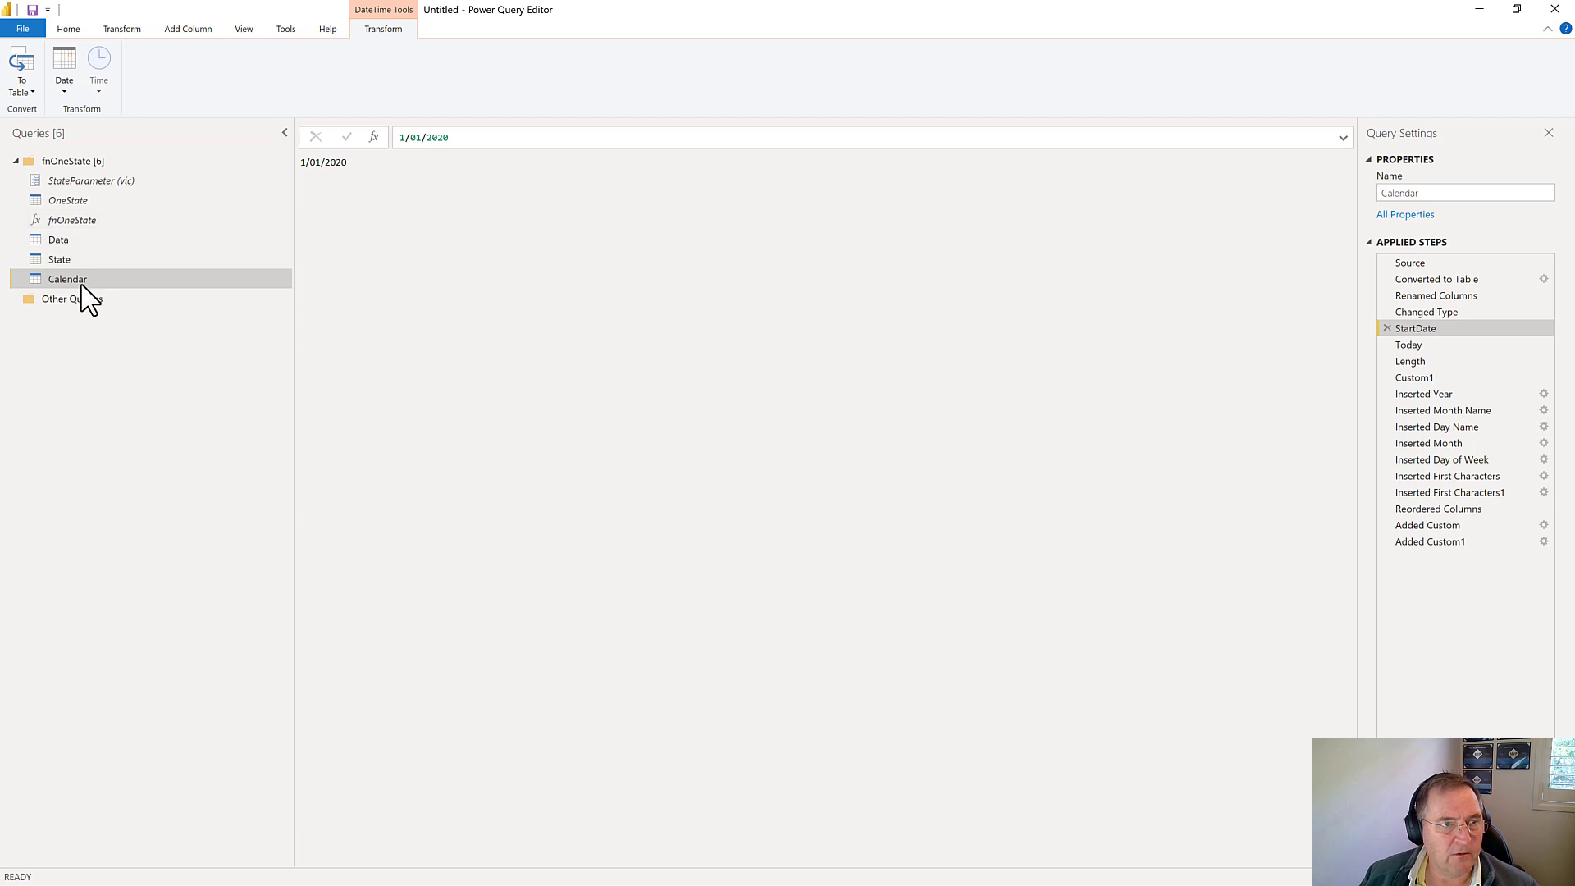
{"action": "left_click", "coordinate": [22, 29]}
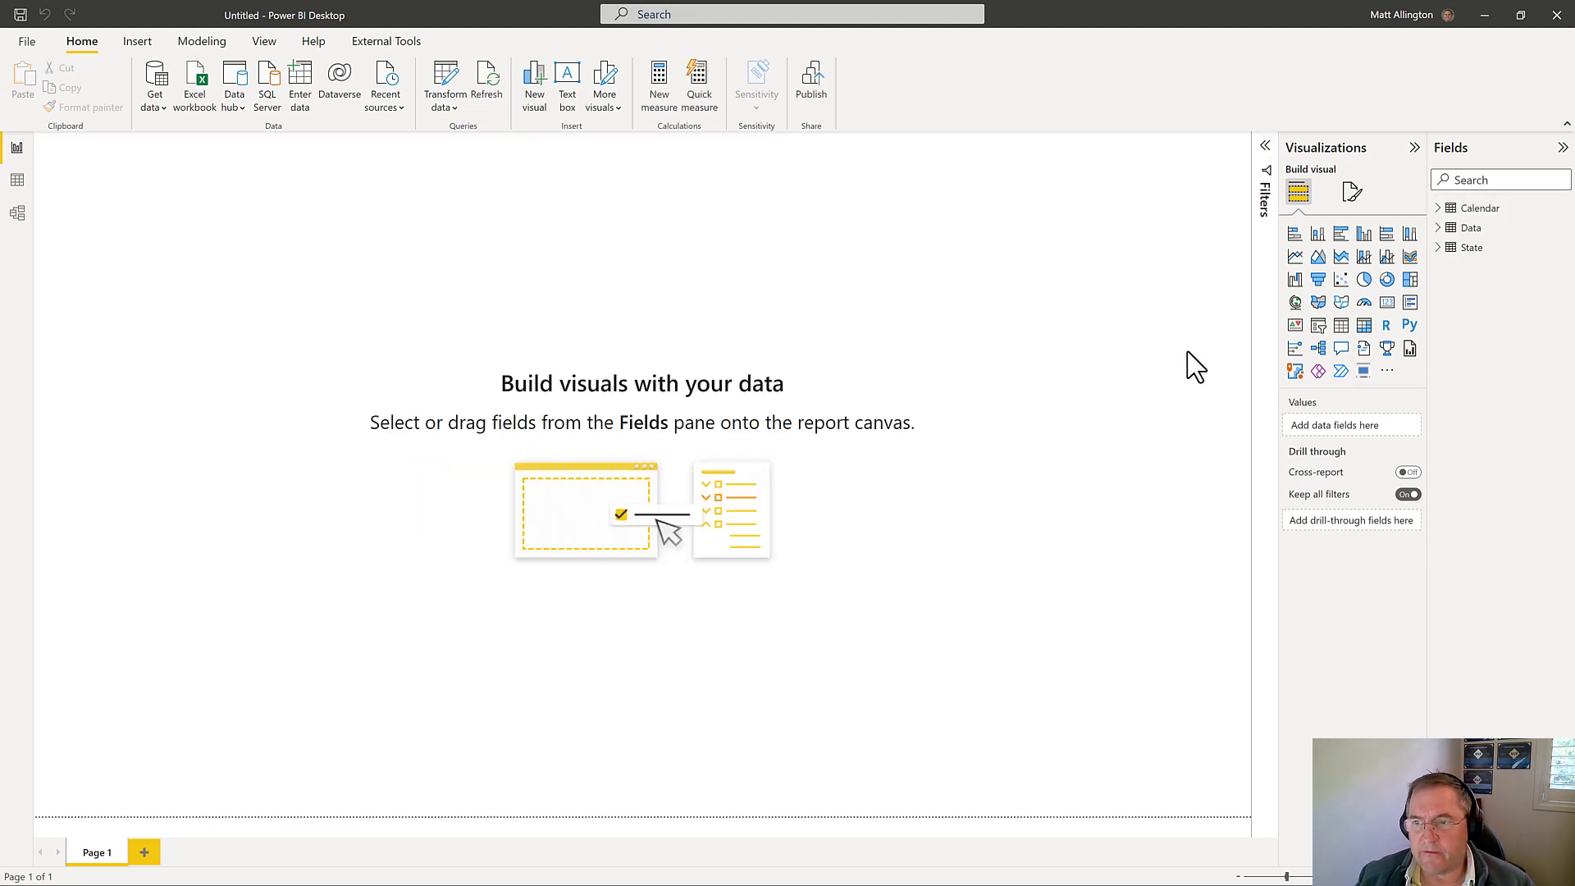
In Model view, place the Data table under Calendar and move the State table beside Calendar.
{"action": "left_click", "coordinate": [18, 215]}
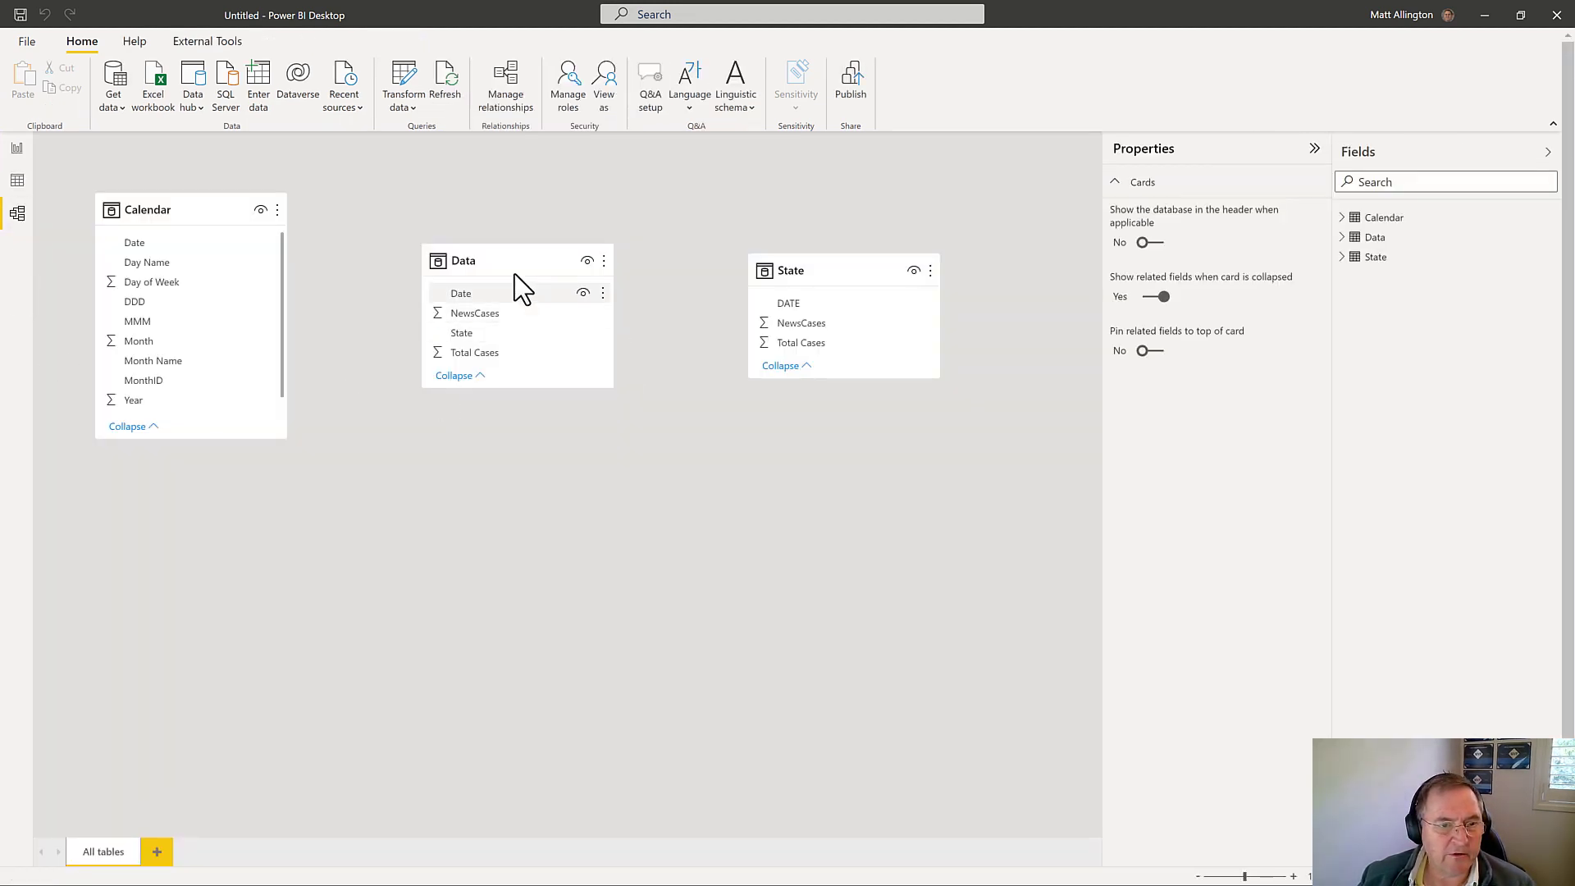
{"action": "left_click_drag", "start_coordinate": [514, 271], "coordinate": [183, 244]}
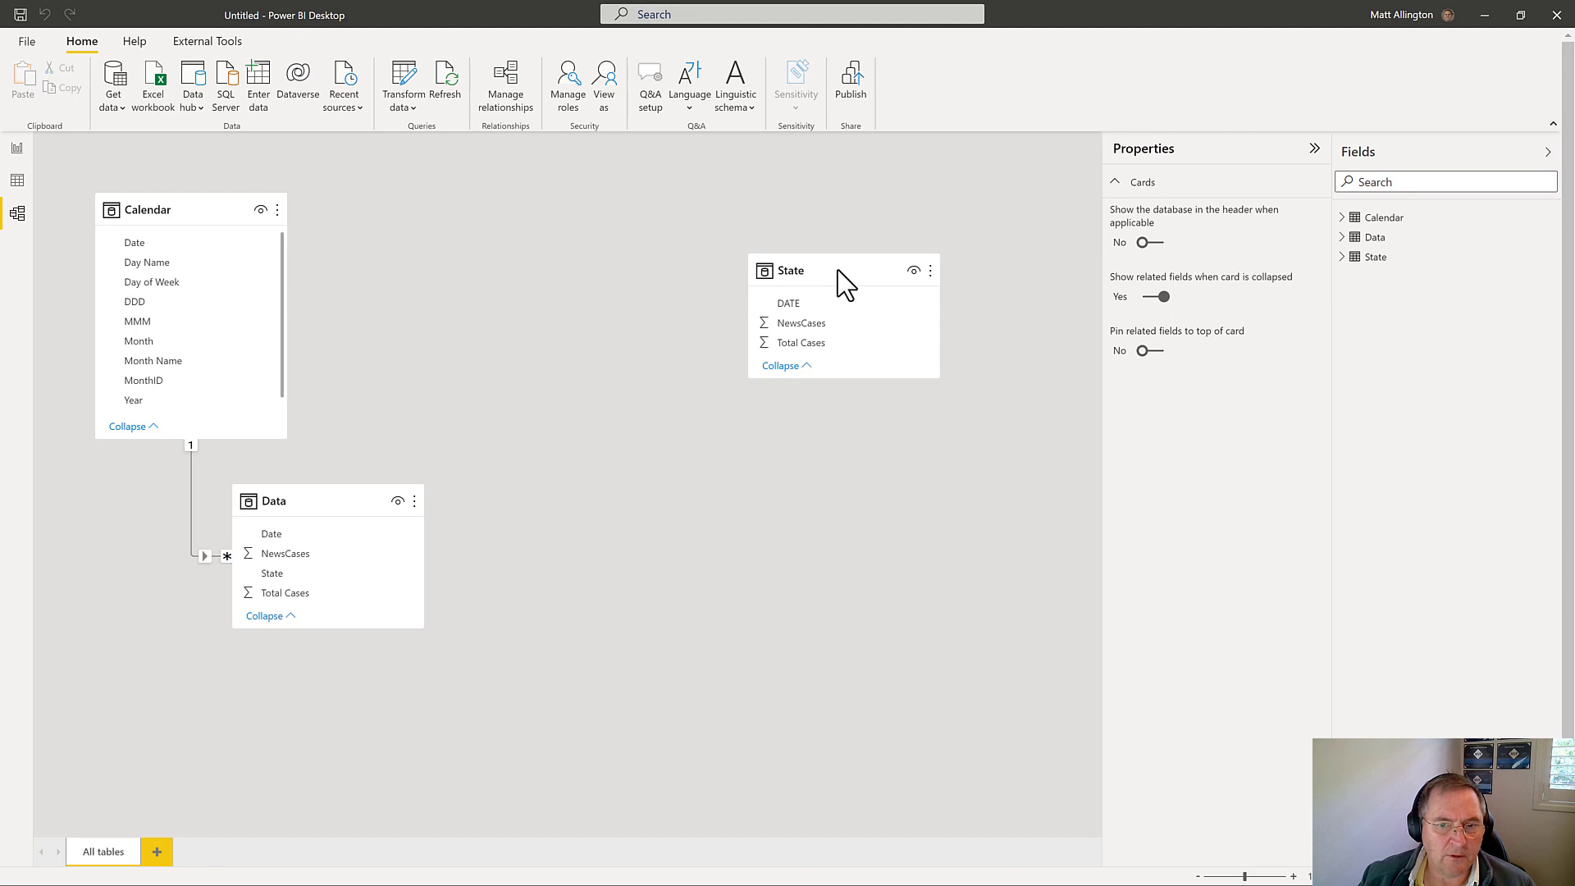
{"action": "left_click", "coordinate": [838, 269]}
{"action": "left_click_drag", "start_coordinate": [838, 269], "coordinate": [459, 281]}
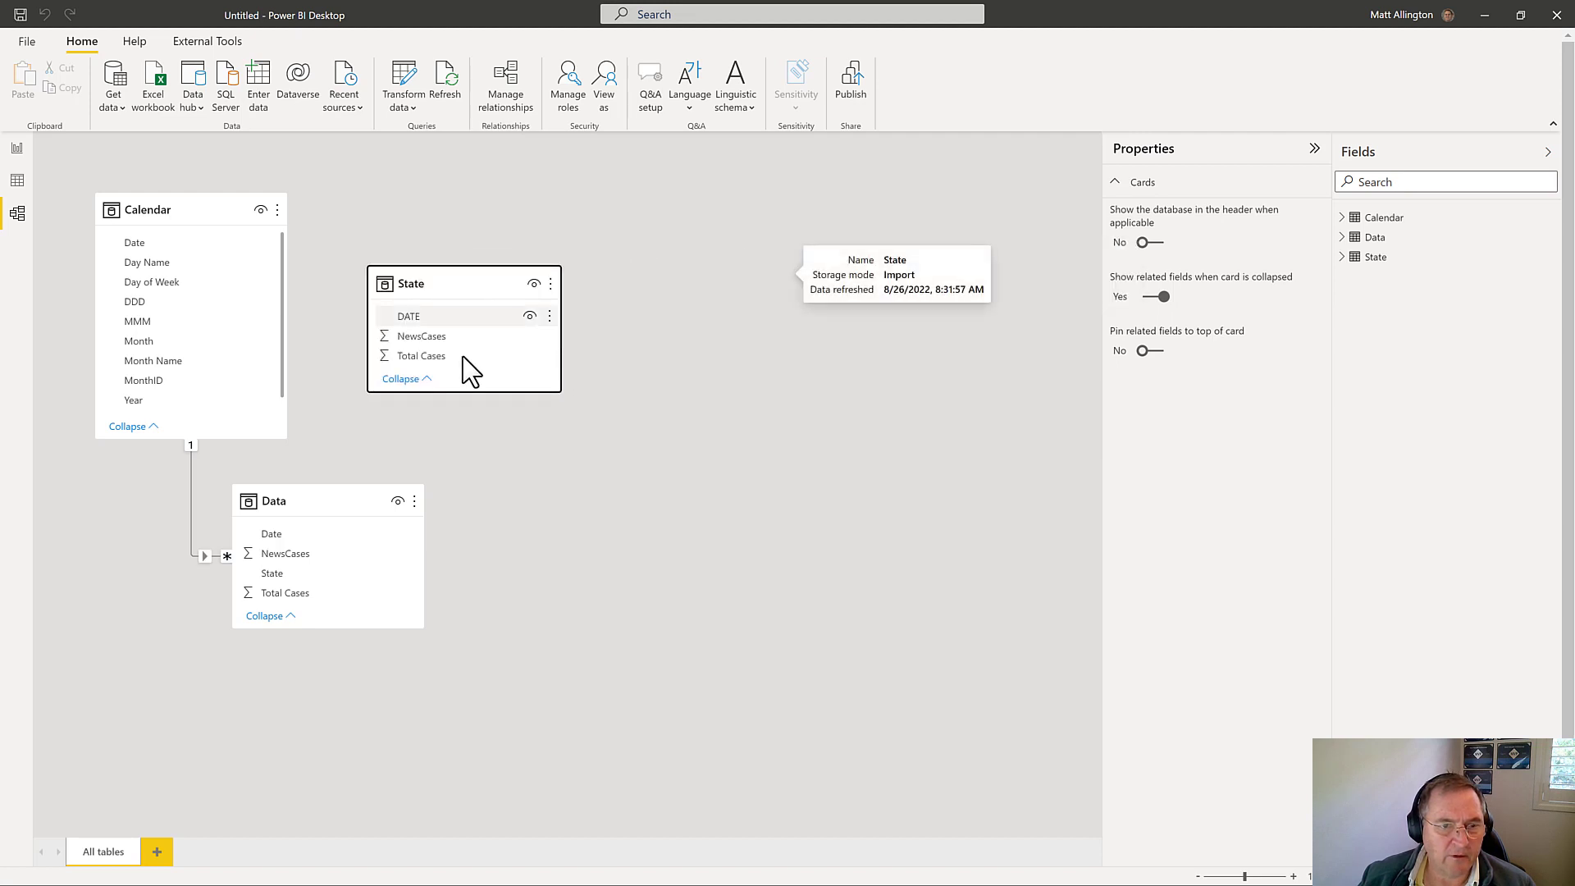
{"action": "left_click", "coordinate": [428, 285]}
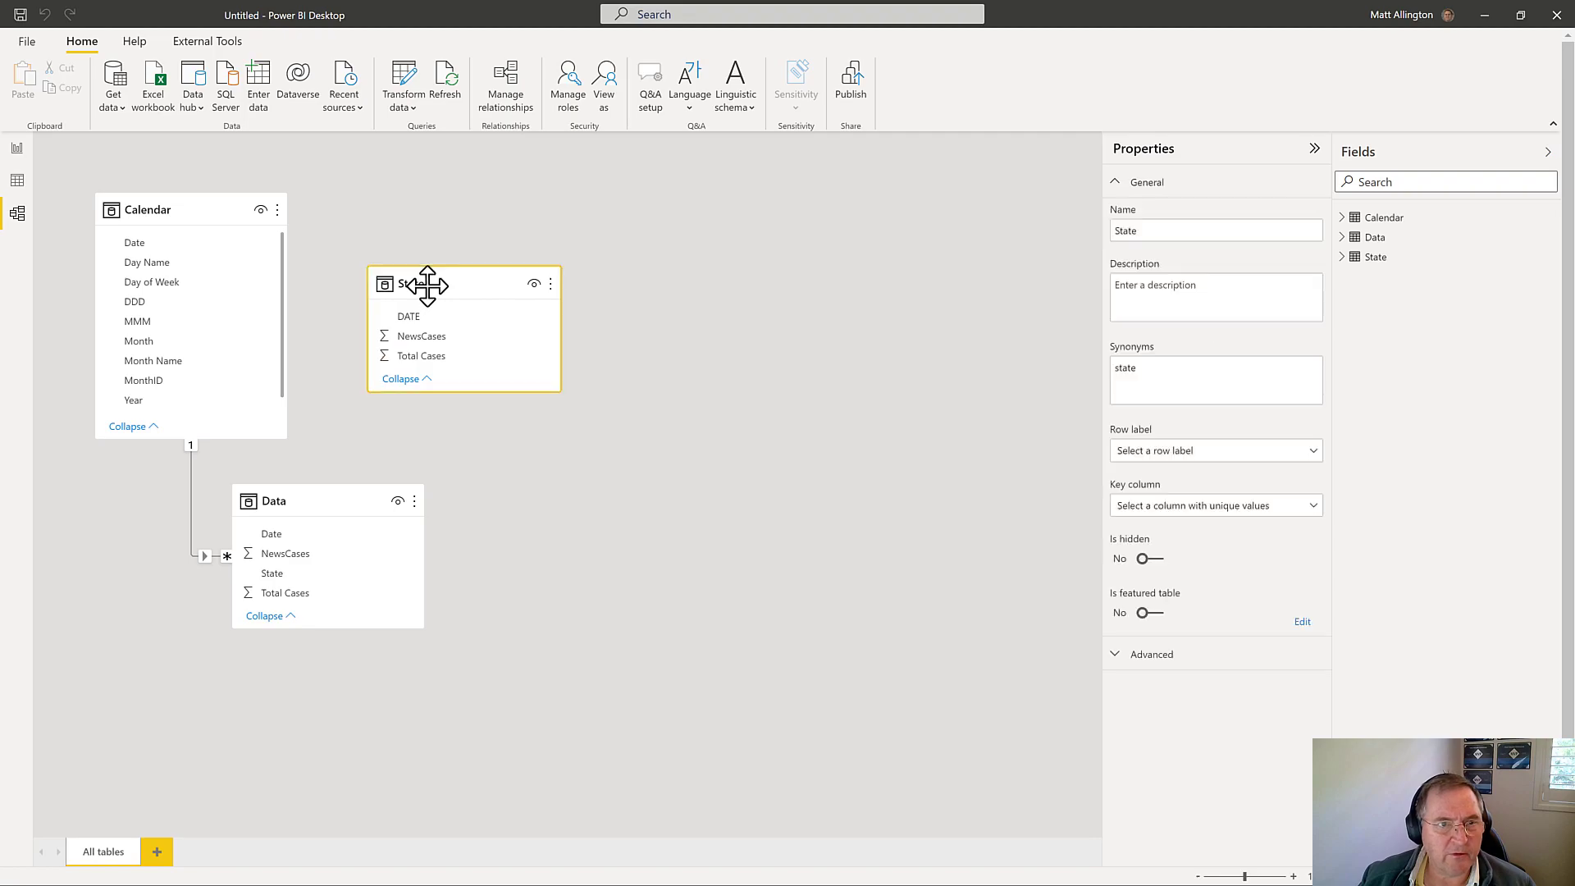
Open Power Query Editor and preview the State and Data queries.
{"action": "left_click", "coordinate": [406, 78]}
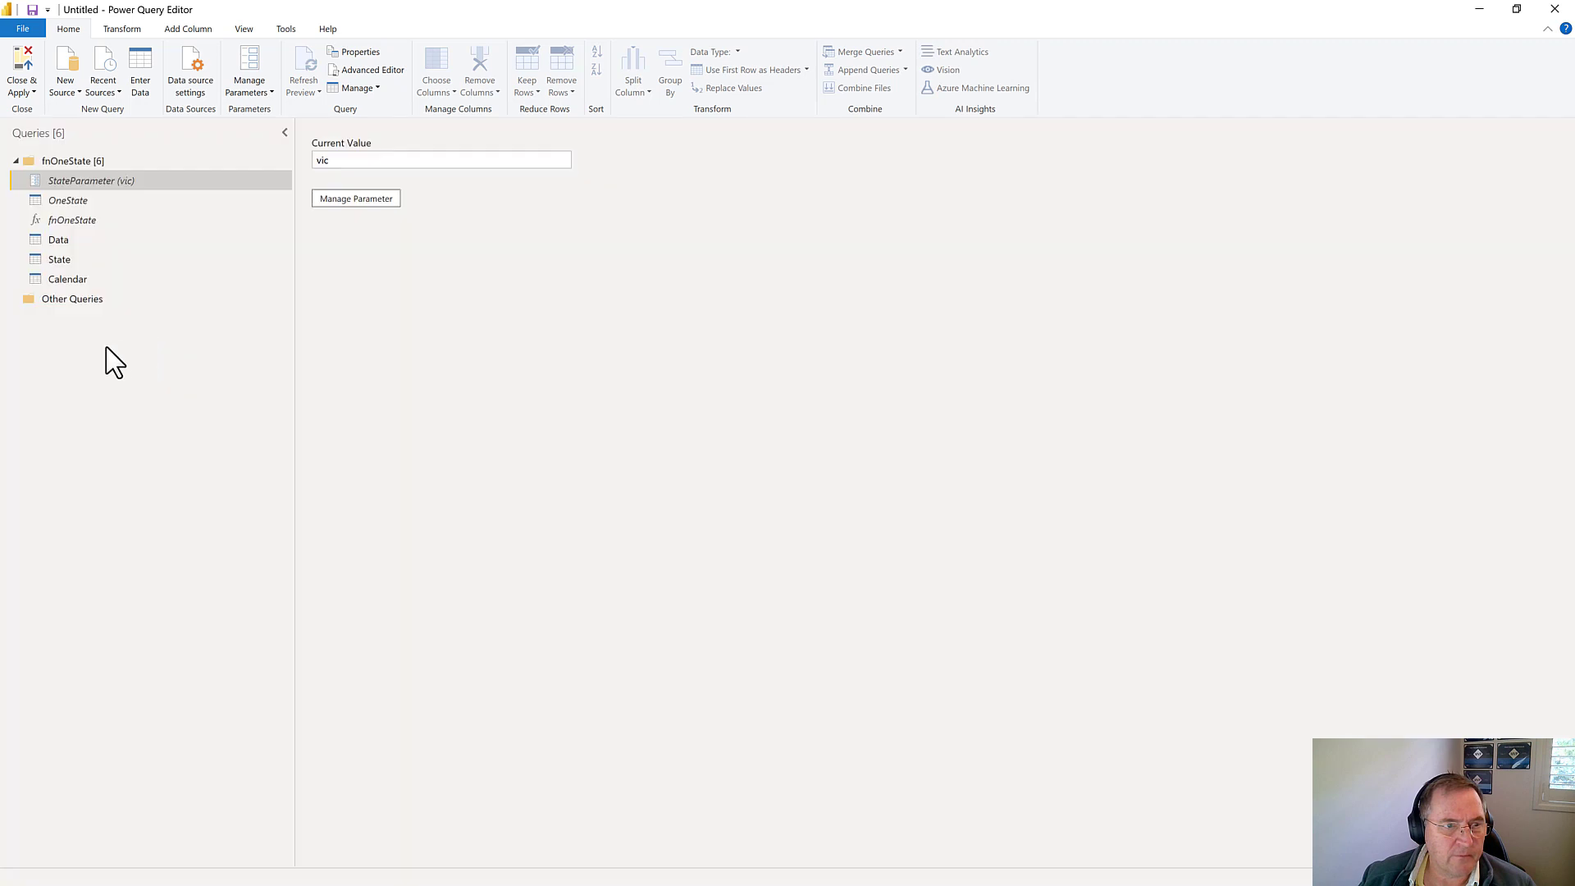
{"action": "left_click", "coordinate": [71, 261]}
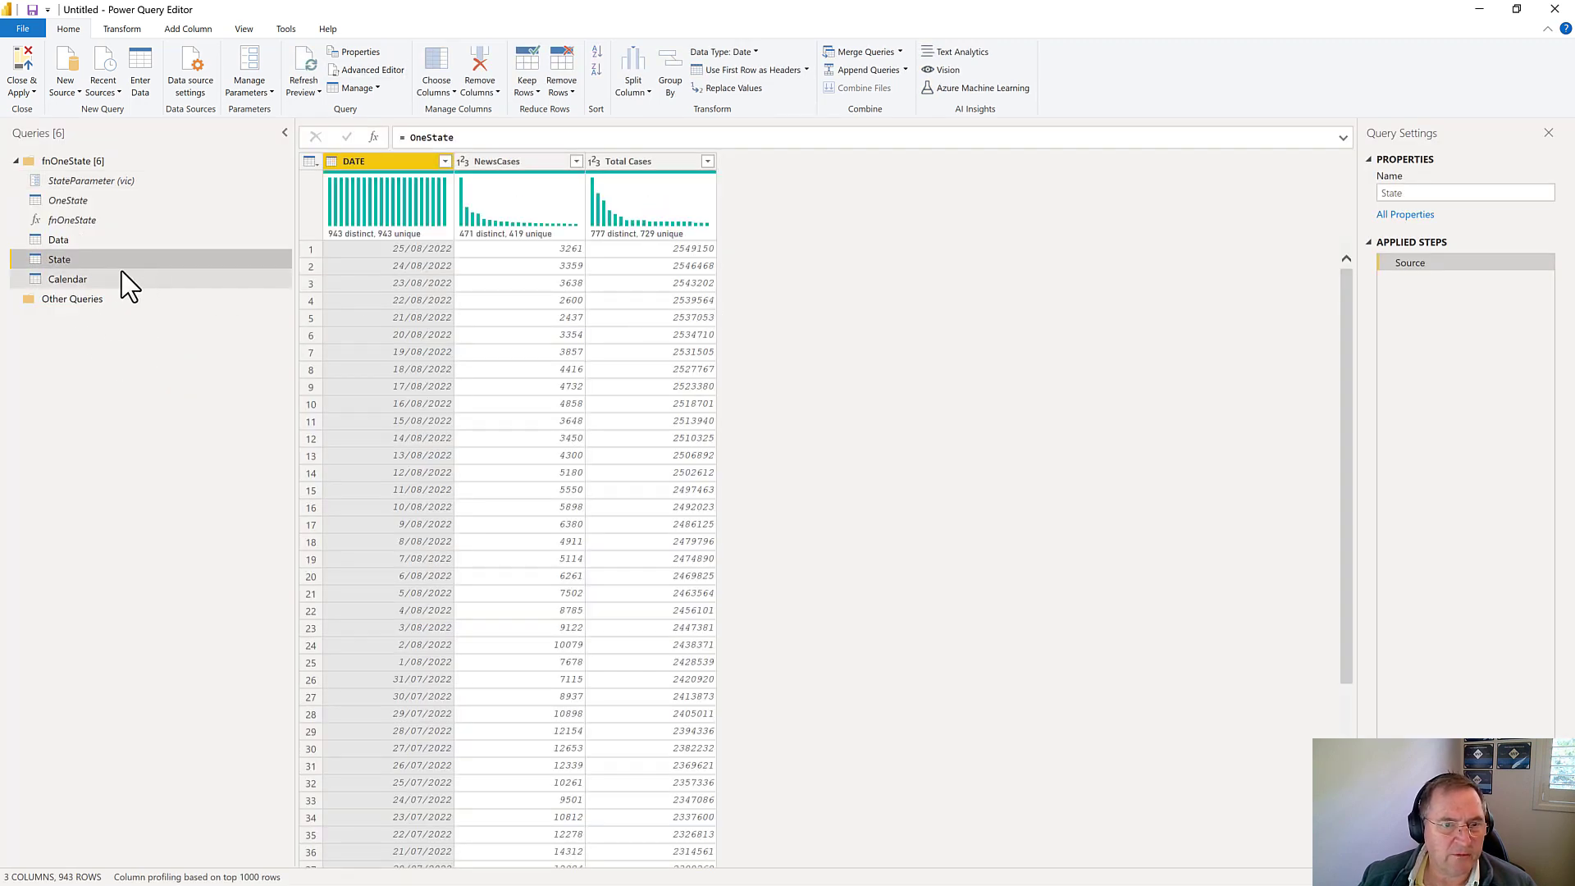
{"action": "left_click", "coordinate": [81, 240]}
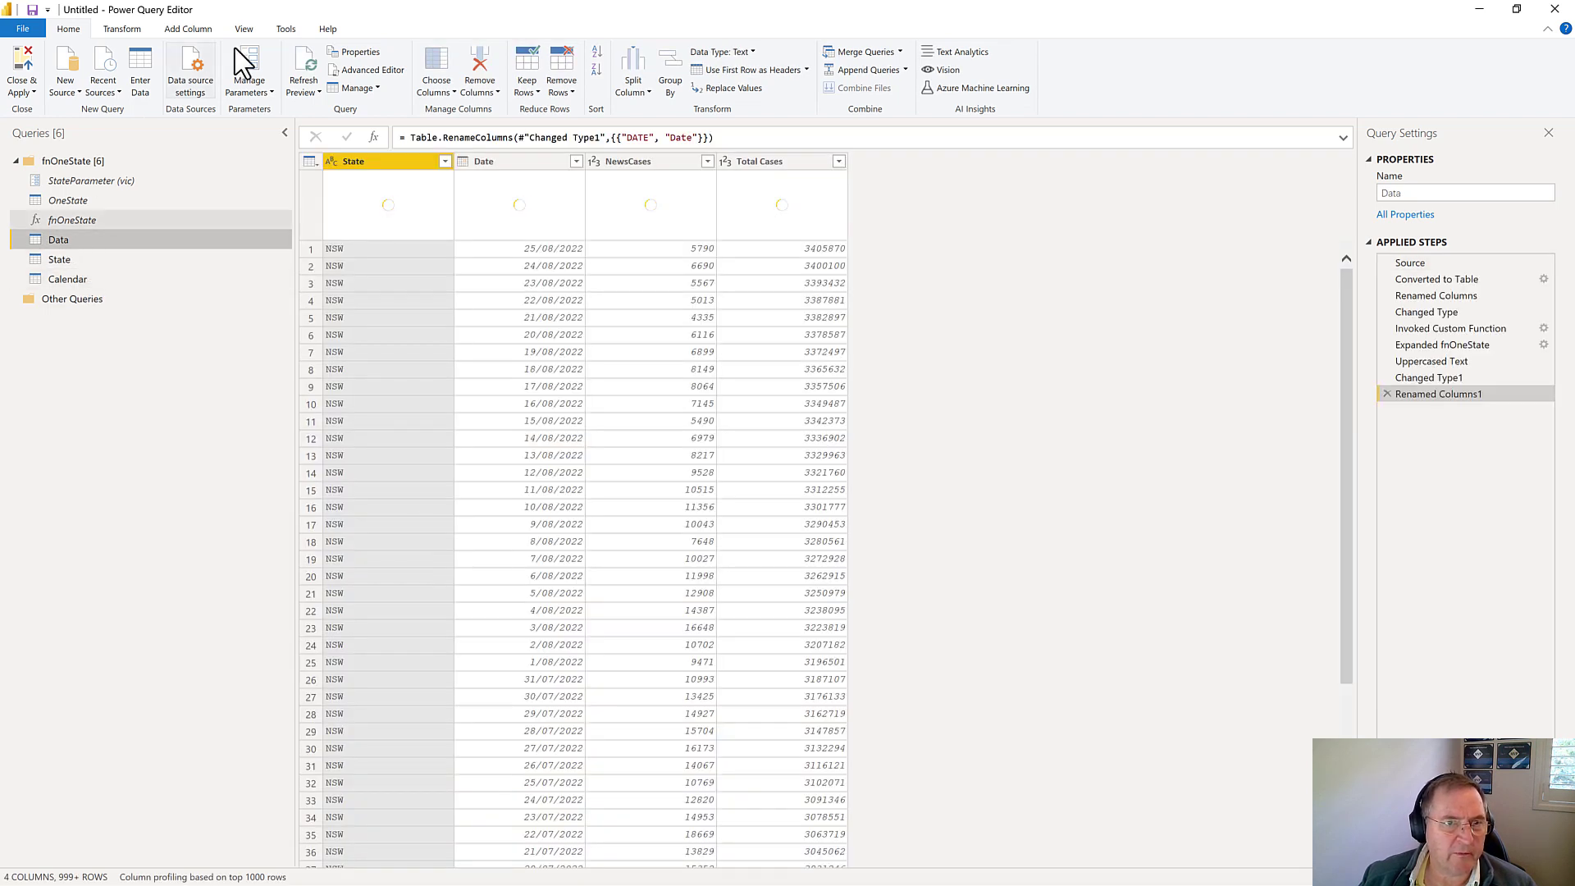
Show the Query Dependencies diagram maximized to full screen.
{"action": "left_click", "coordinate": [244, 29]}
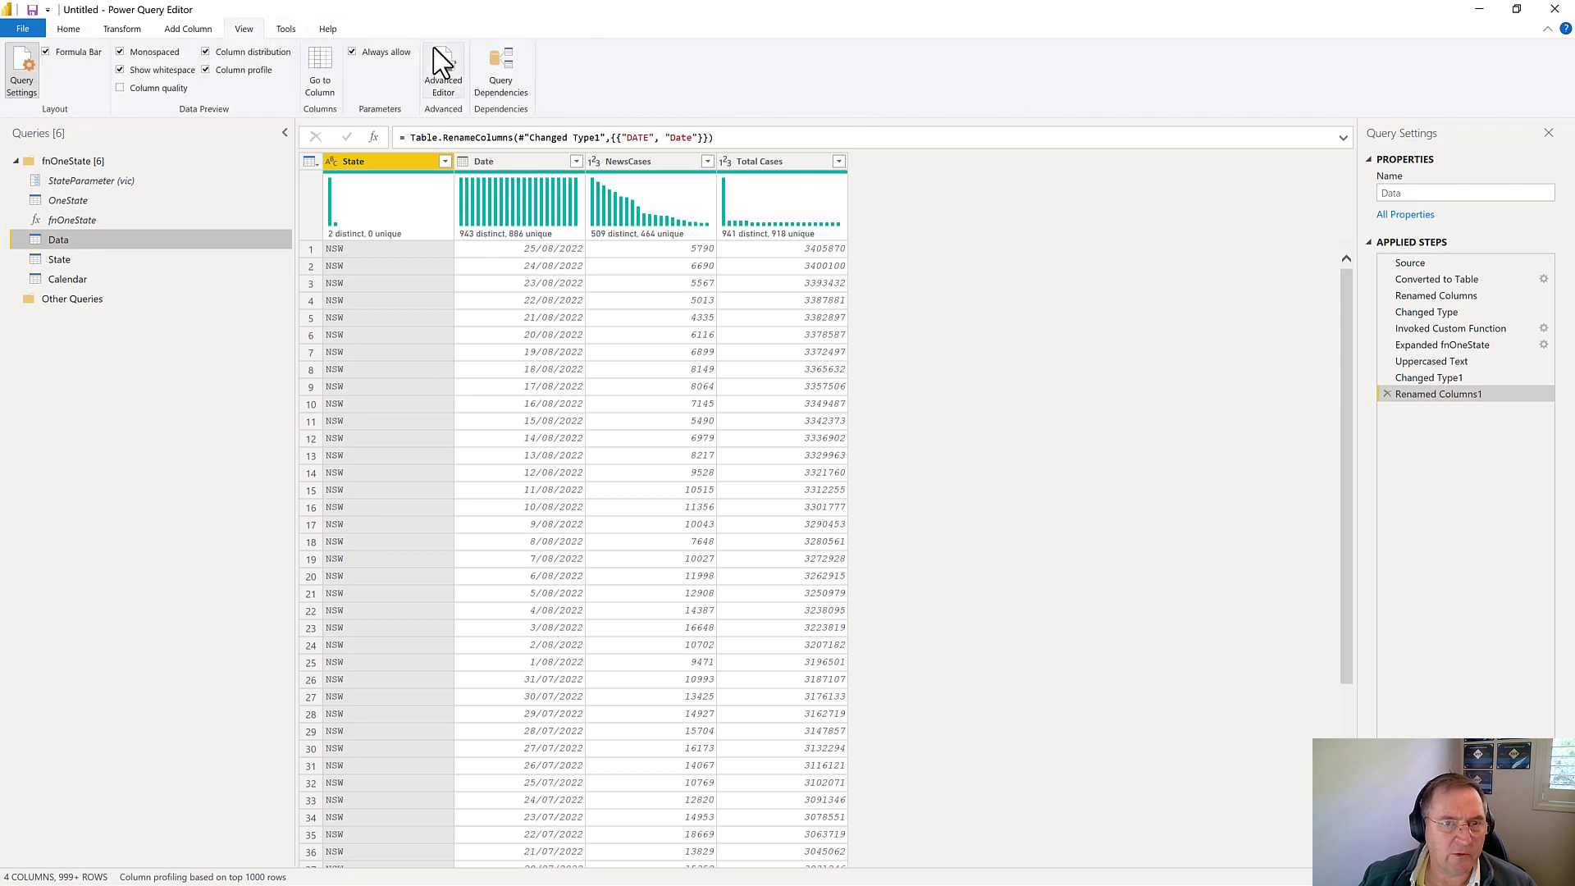
{"action": "left_click", "coordinate": [507, 63]}
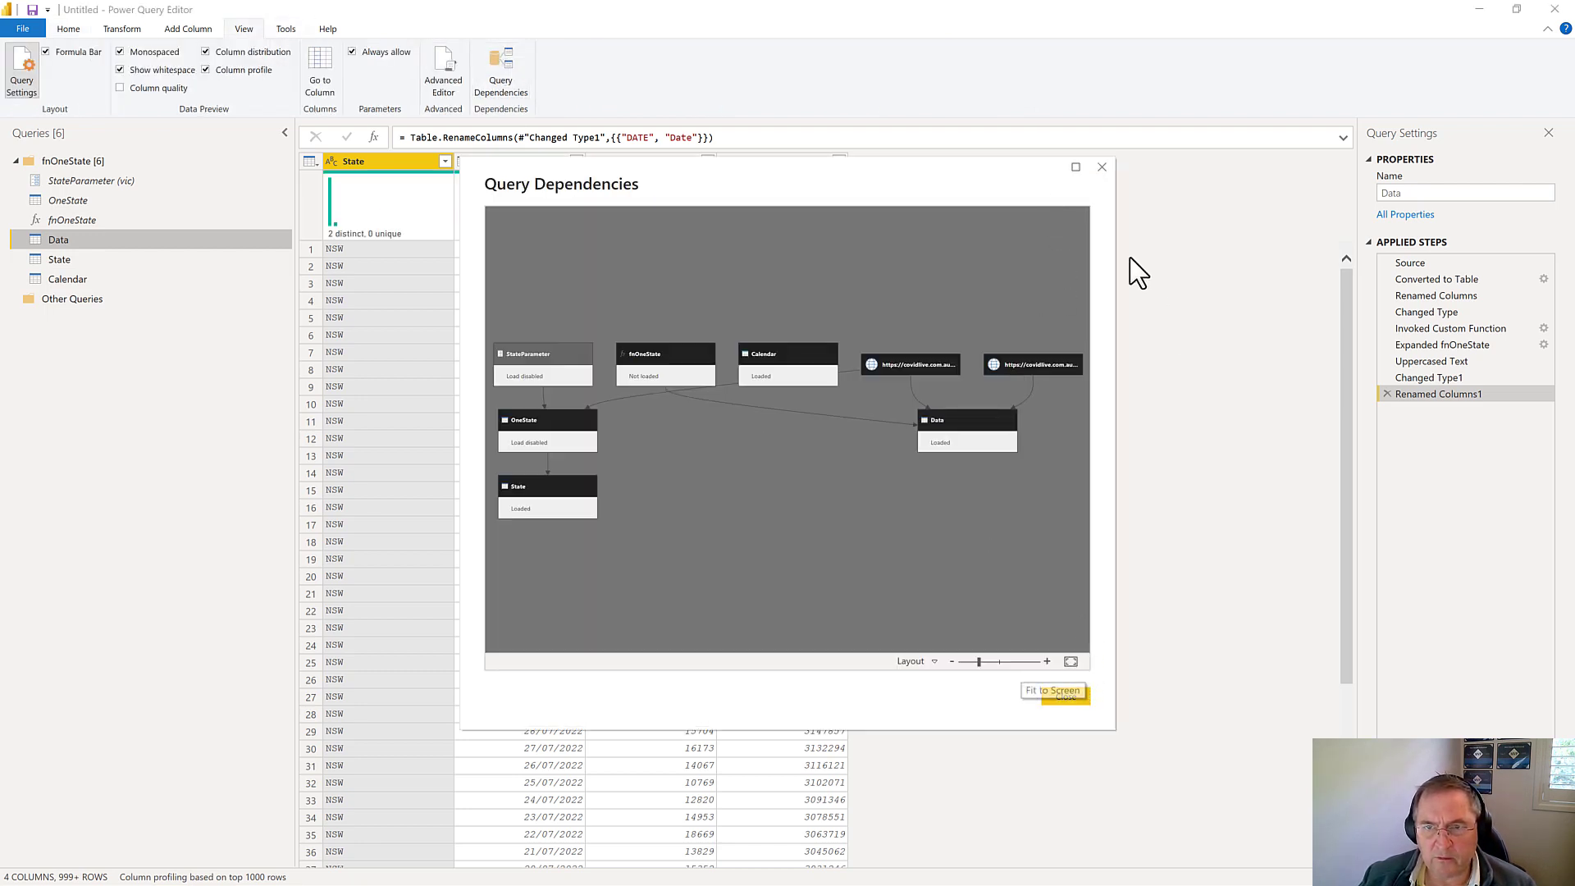
{"action": "left_click", "coordinate": [1076, 167]}
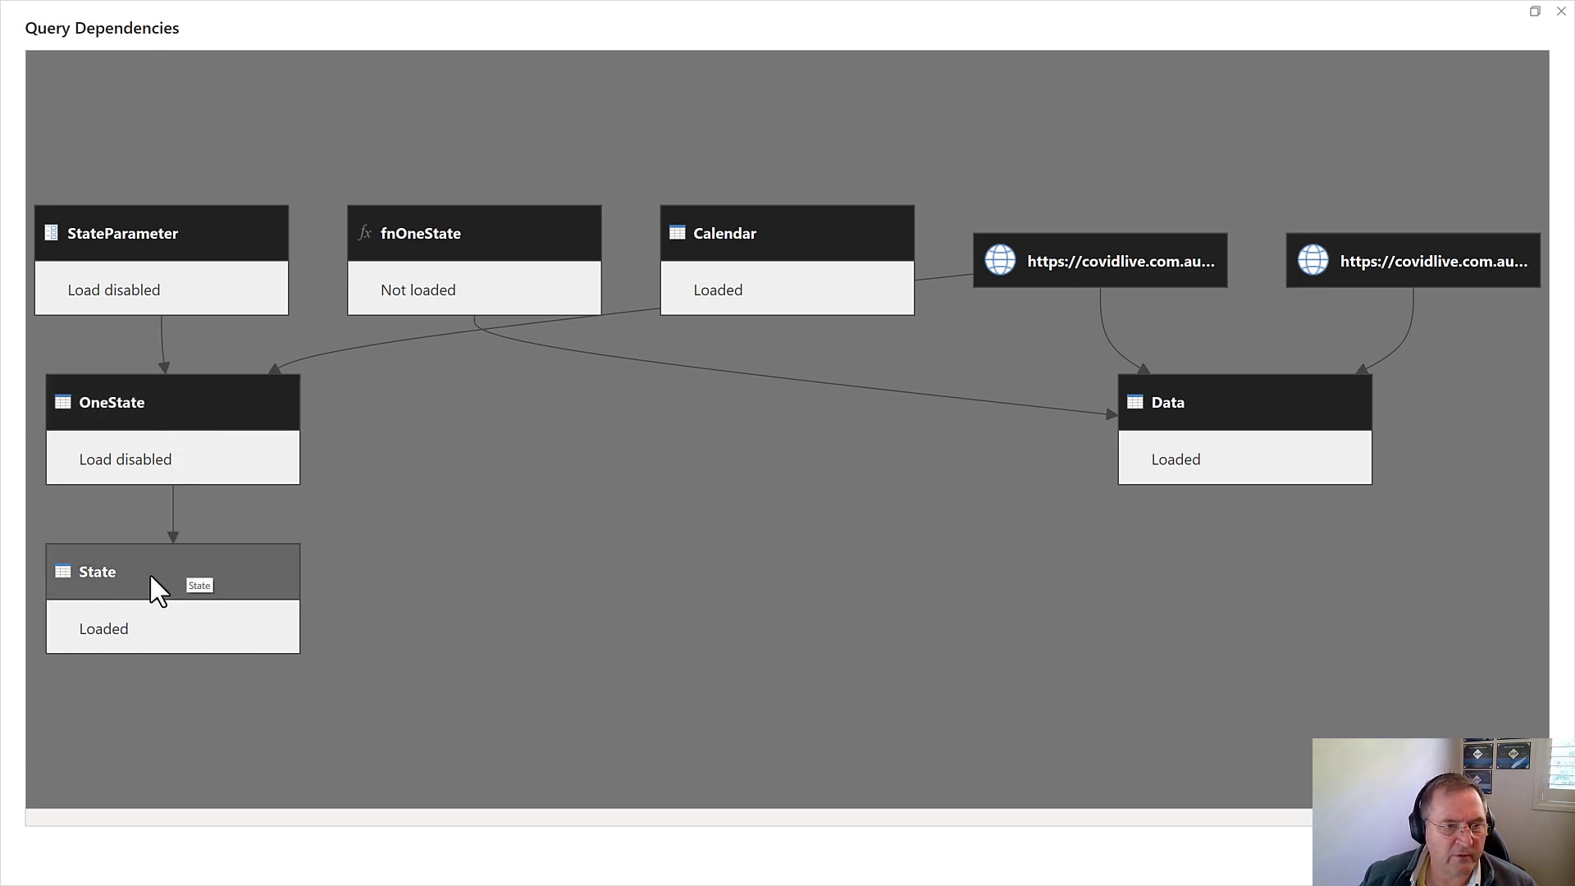
Close the dependency diagram and review each OneState step, from HTML source to renamed columns.
{"action": "left_click", "coordinate": [1561, 10]}
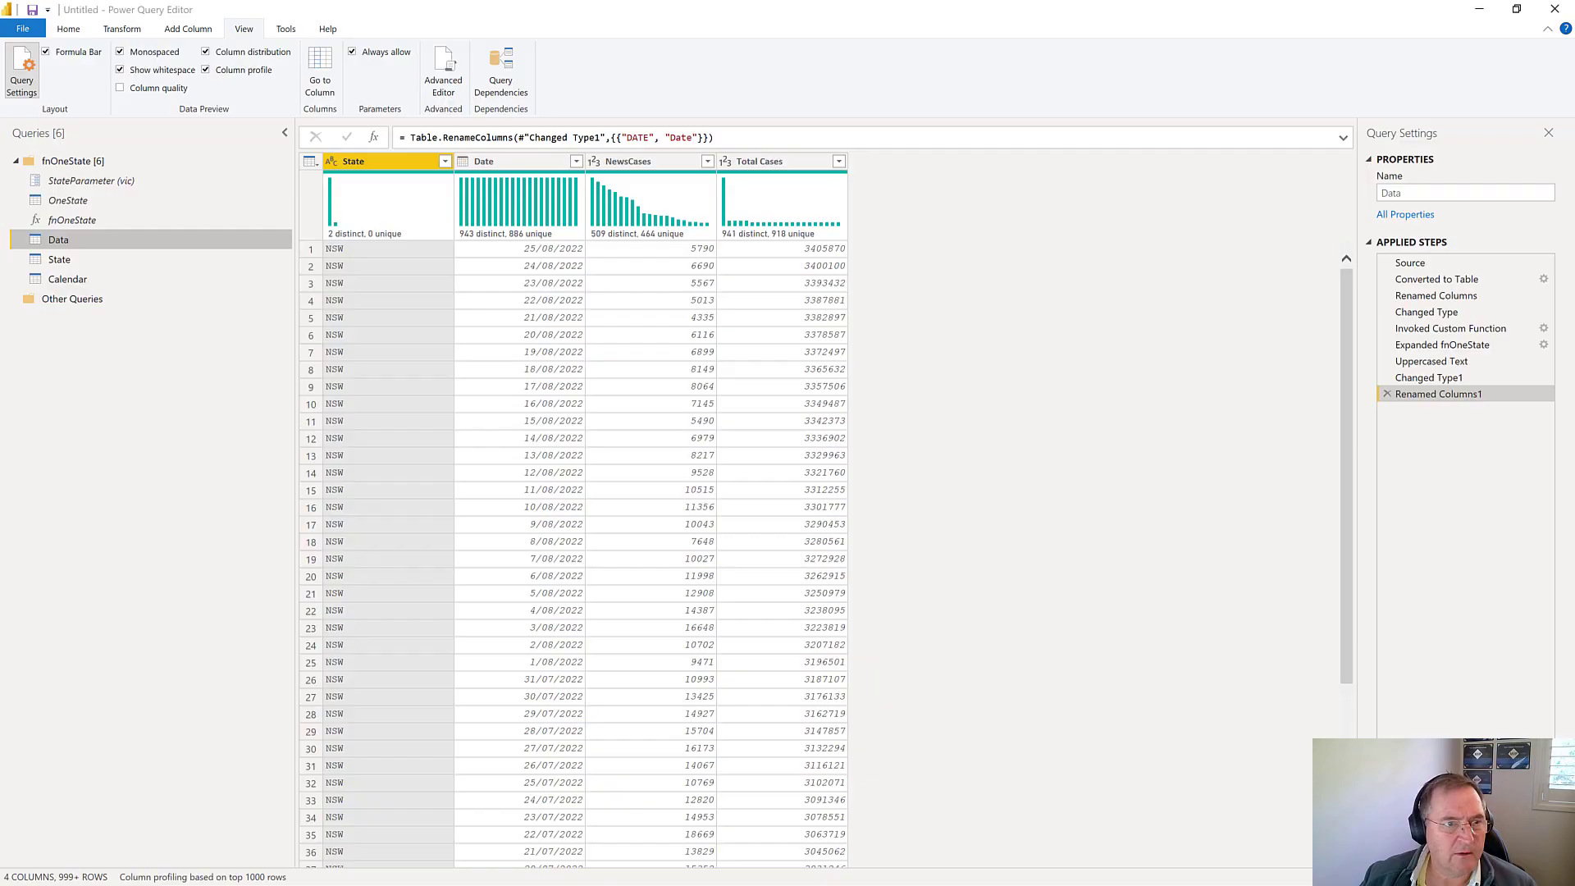
{"action": "left_click", "coordinate": [68, 202]}
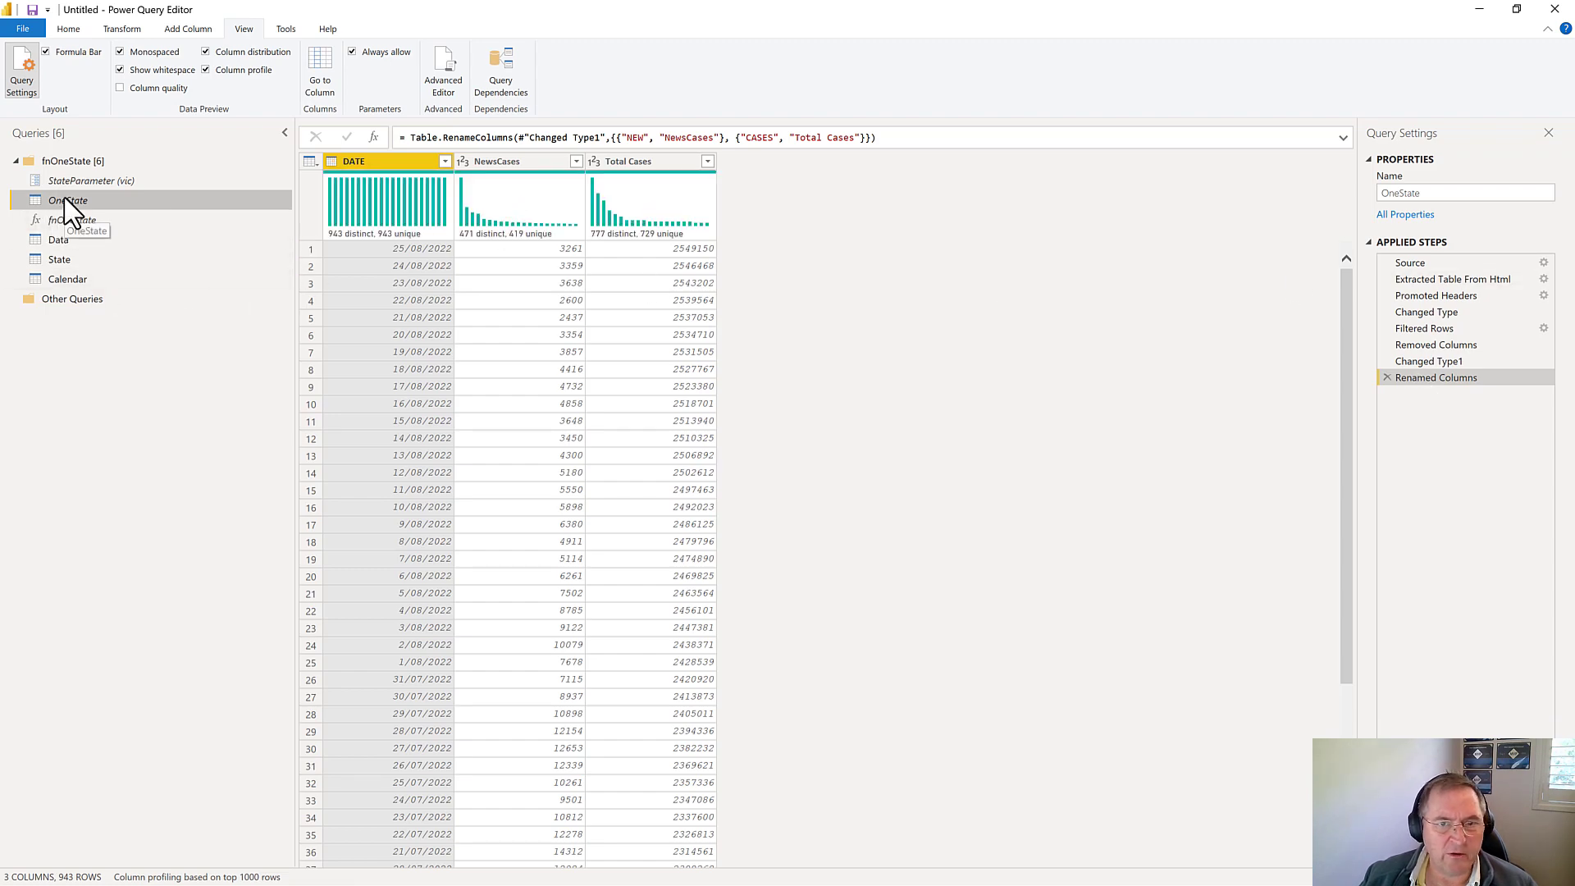
{"action": "left_click", "coordinate": [1435, 266]}
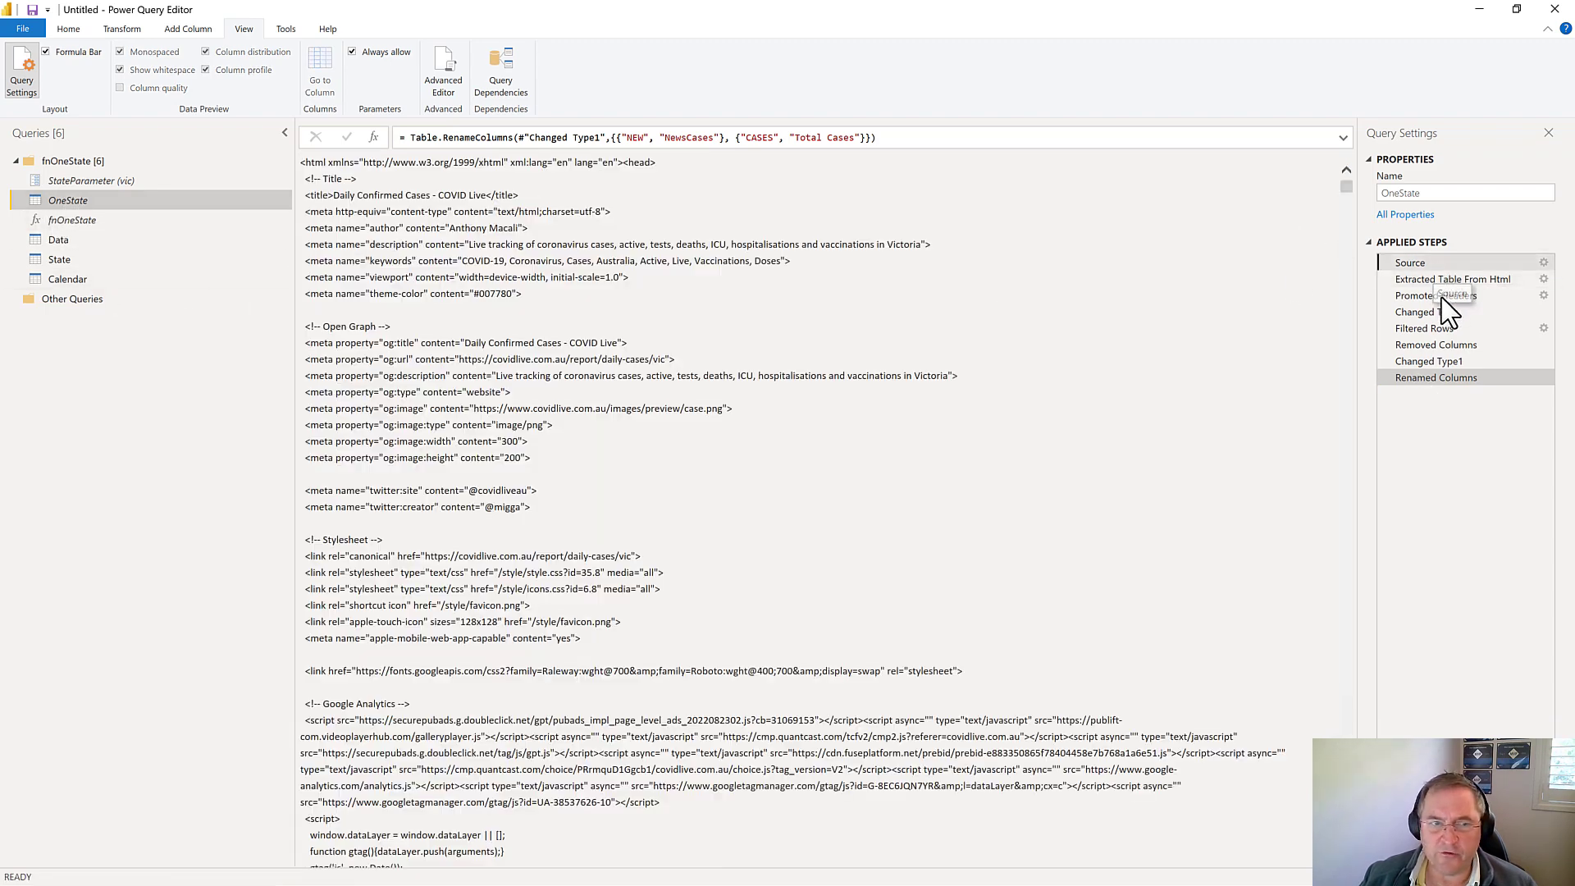
{"action": "left_click", "coordinate": [1430, 278]}
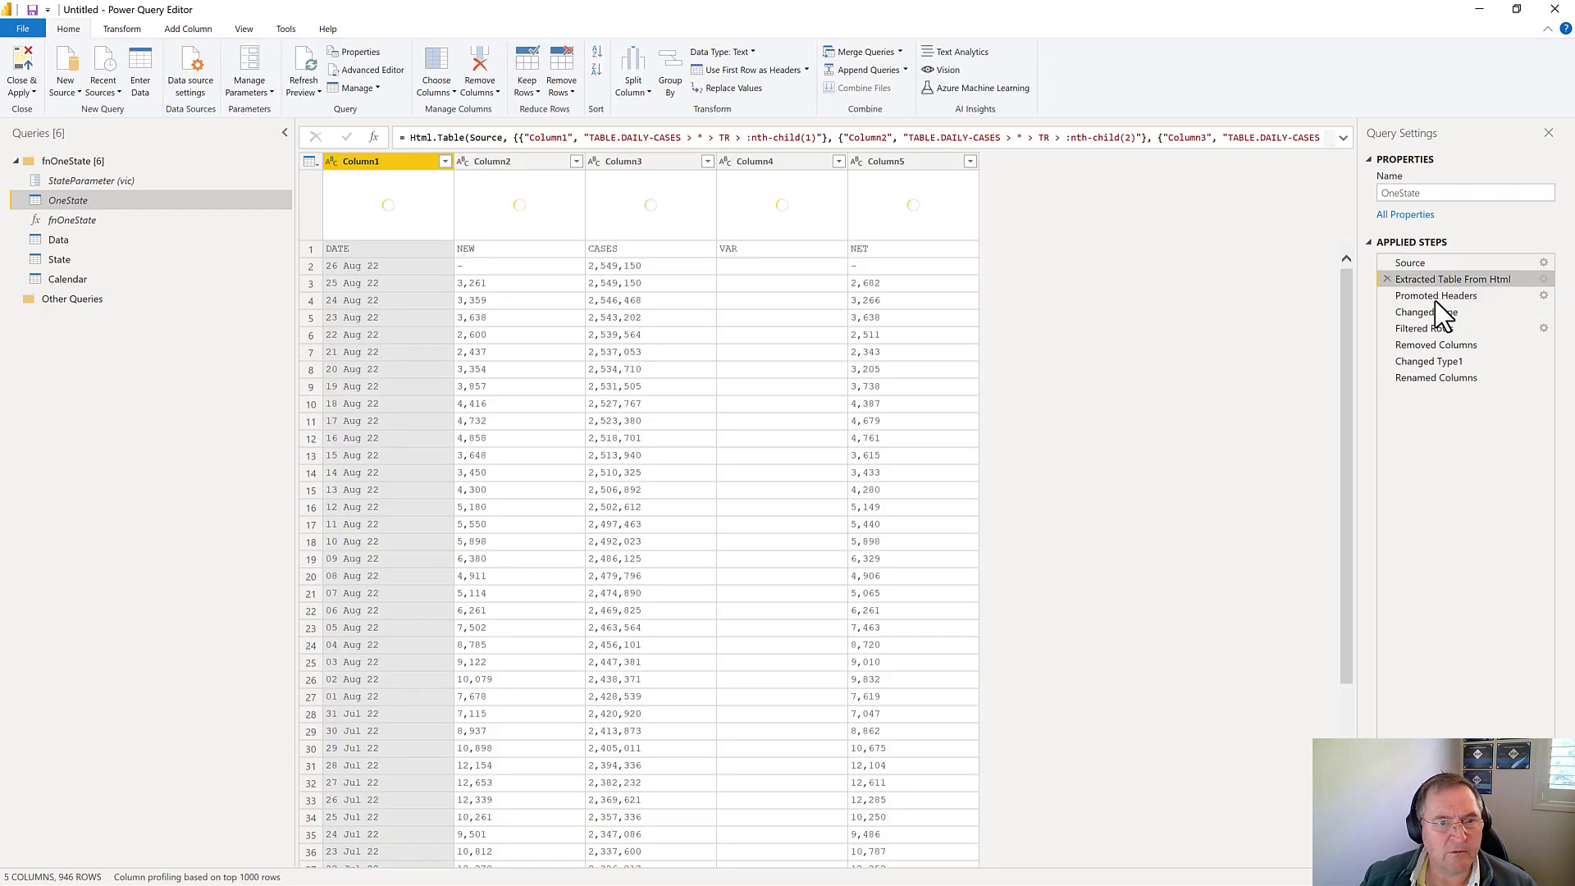
{"action": "left_click", "coordinate": [1435, 297]}
{"action": "left_click", "coordinate": [1429, 314]}
{"action": "left_click", "coordinate": [1431, 329]}
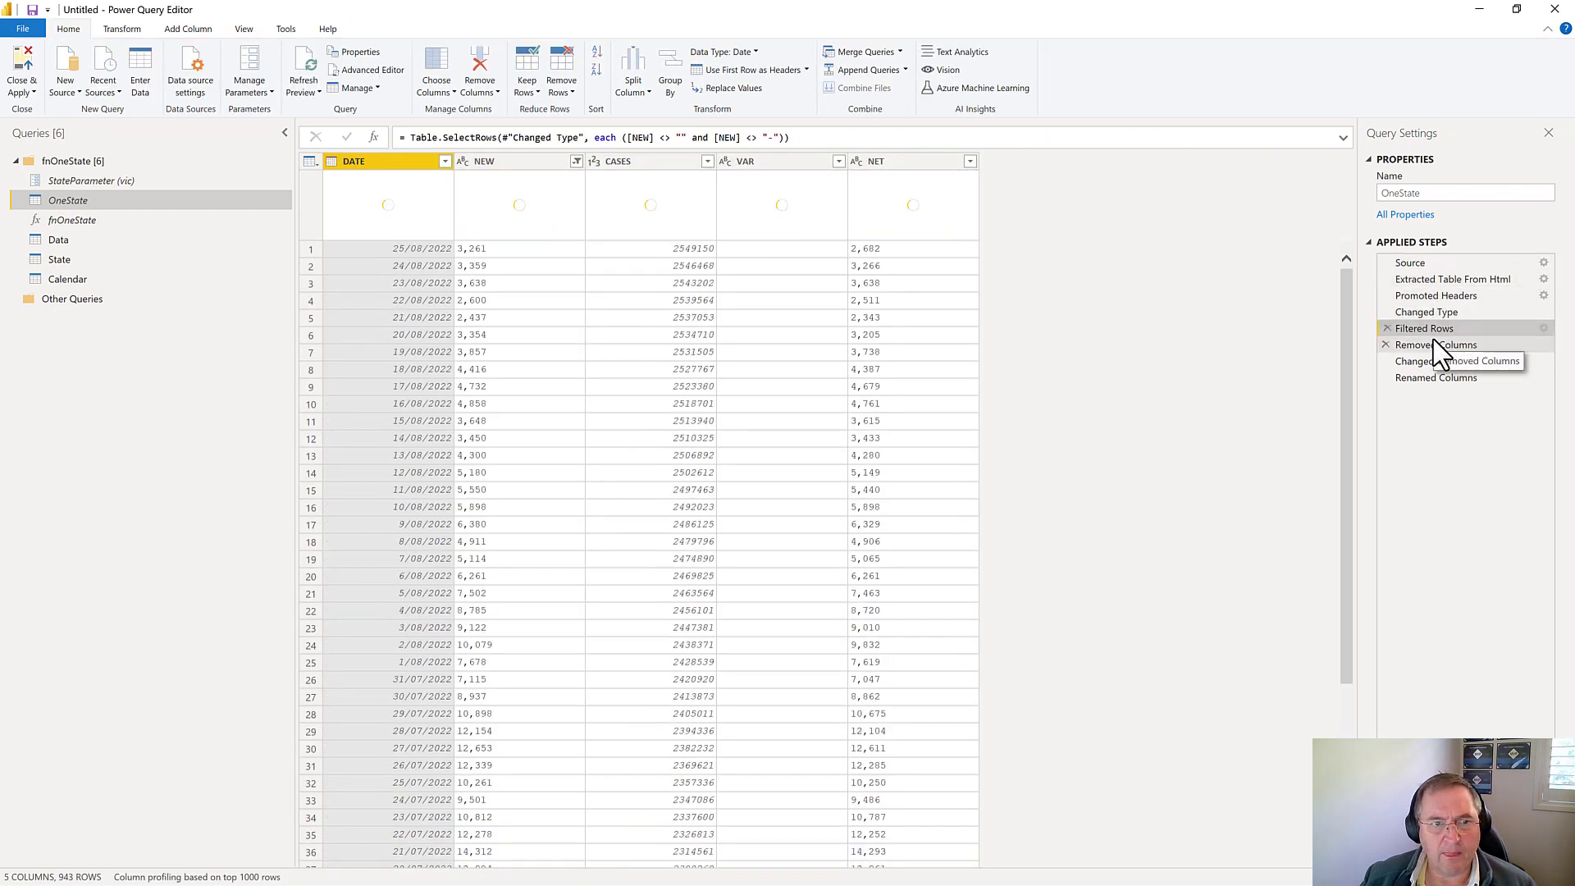
{"action": "left_click", "coordinate": [1432, 345]}
{"action": "left_click", "coordinate": [1431, 361]}
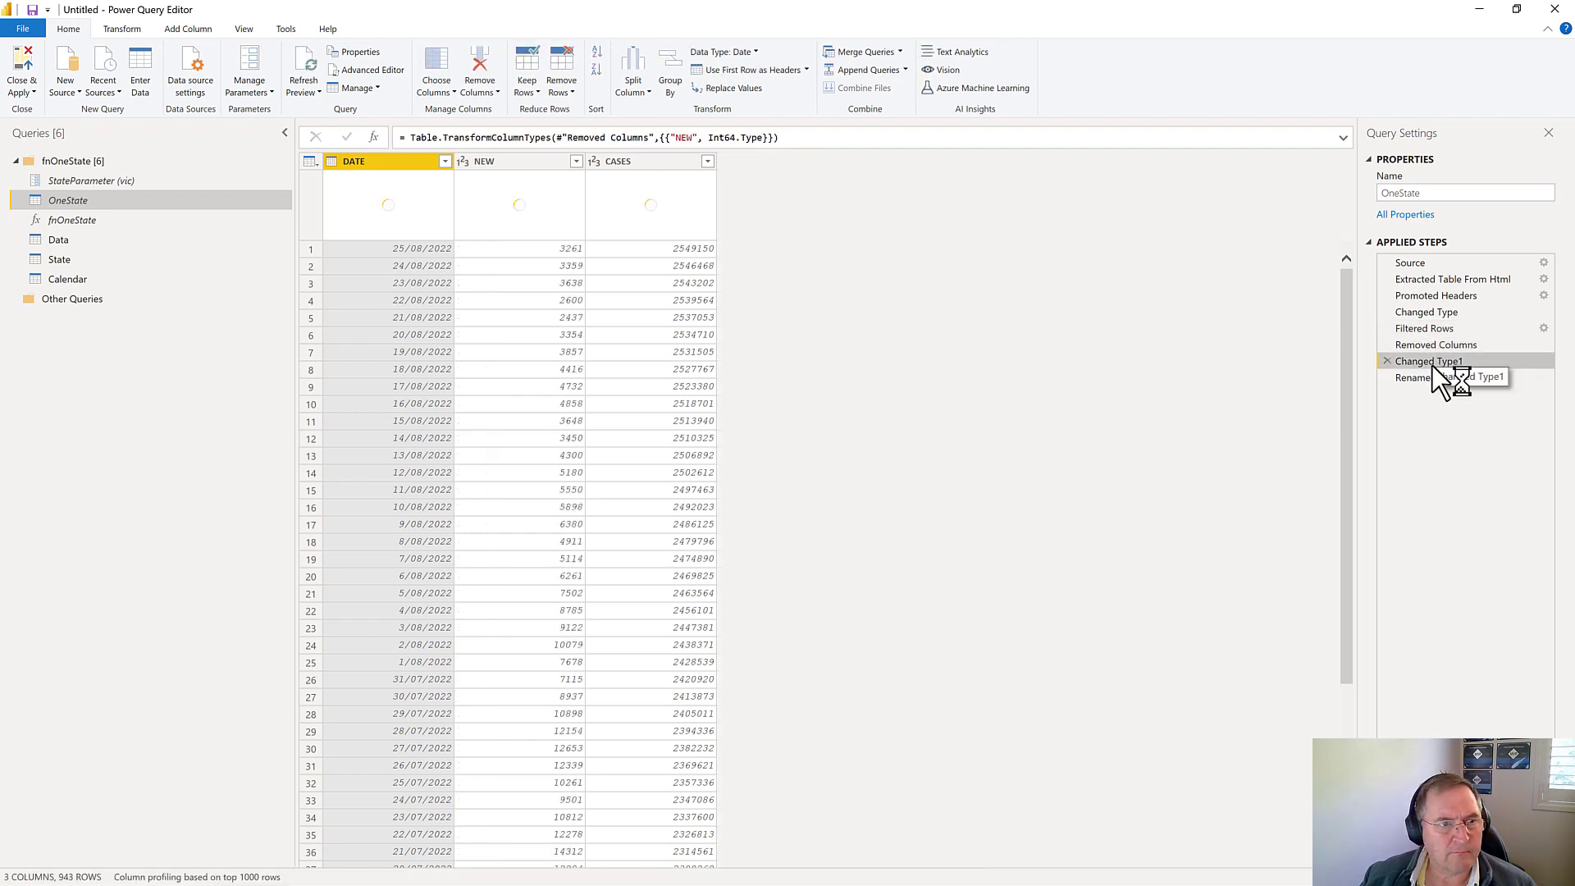
{"action": "left_click", "coordinate": [1433, 379]}
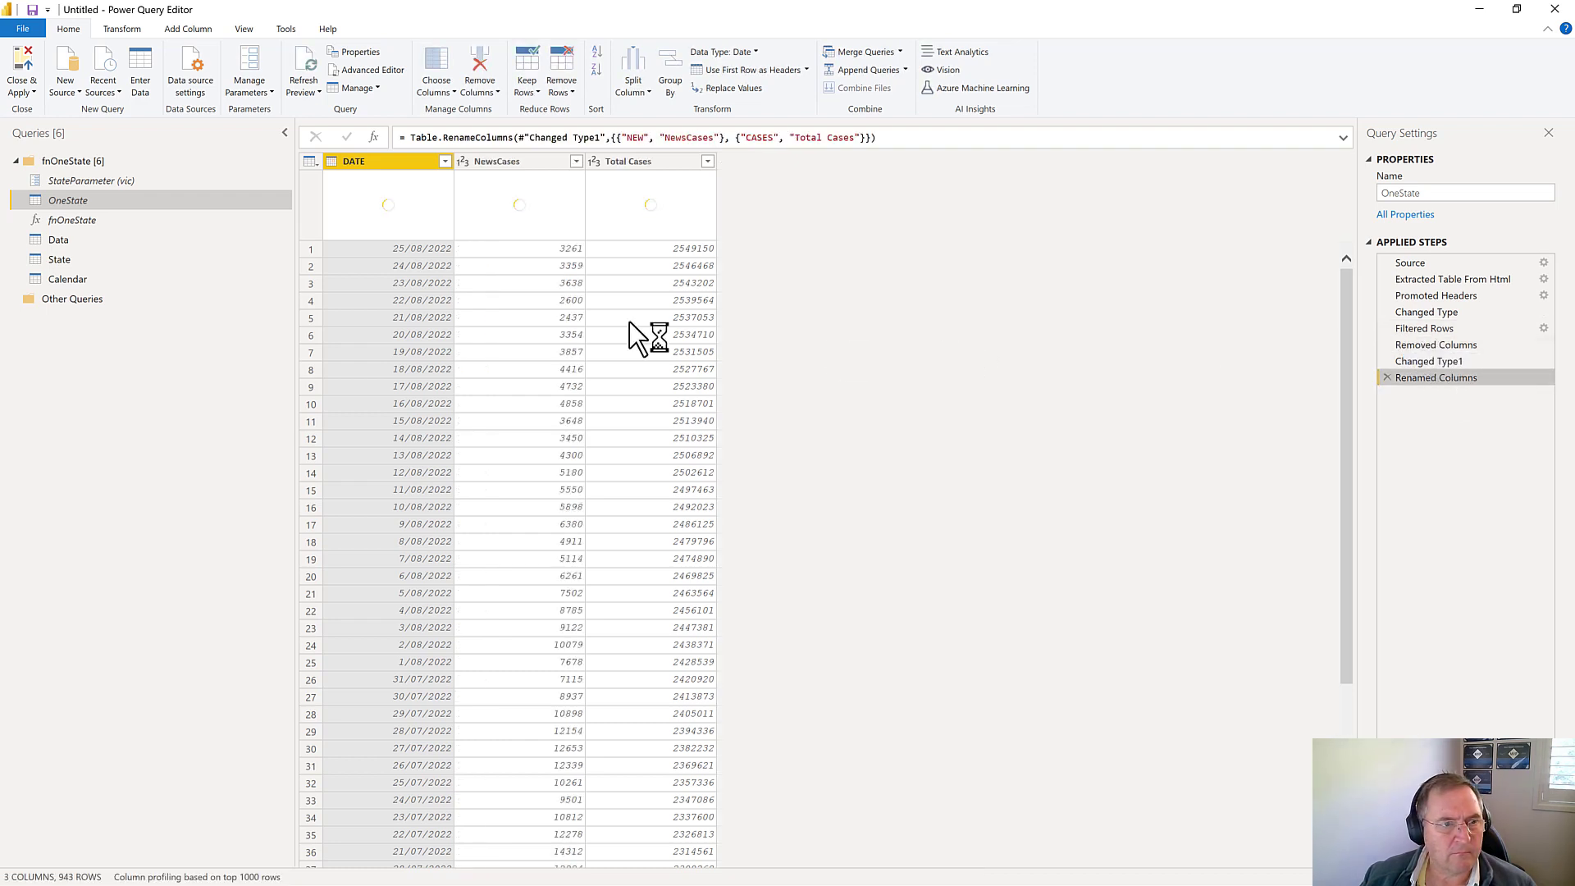
Step through the Data query from the state-code list to the Invoked Custom Function step.
{"action": "left_click", "coordinate": [64, 241]}
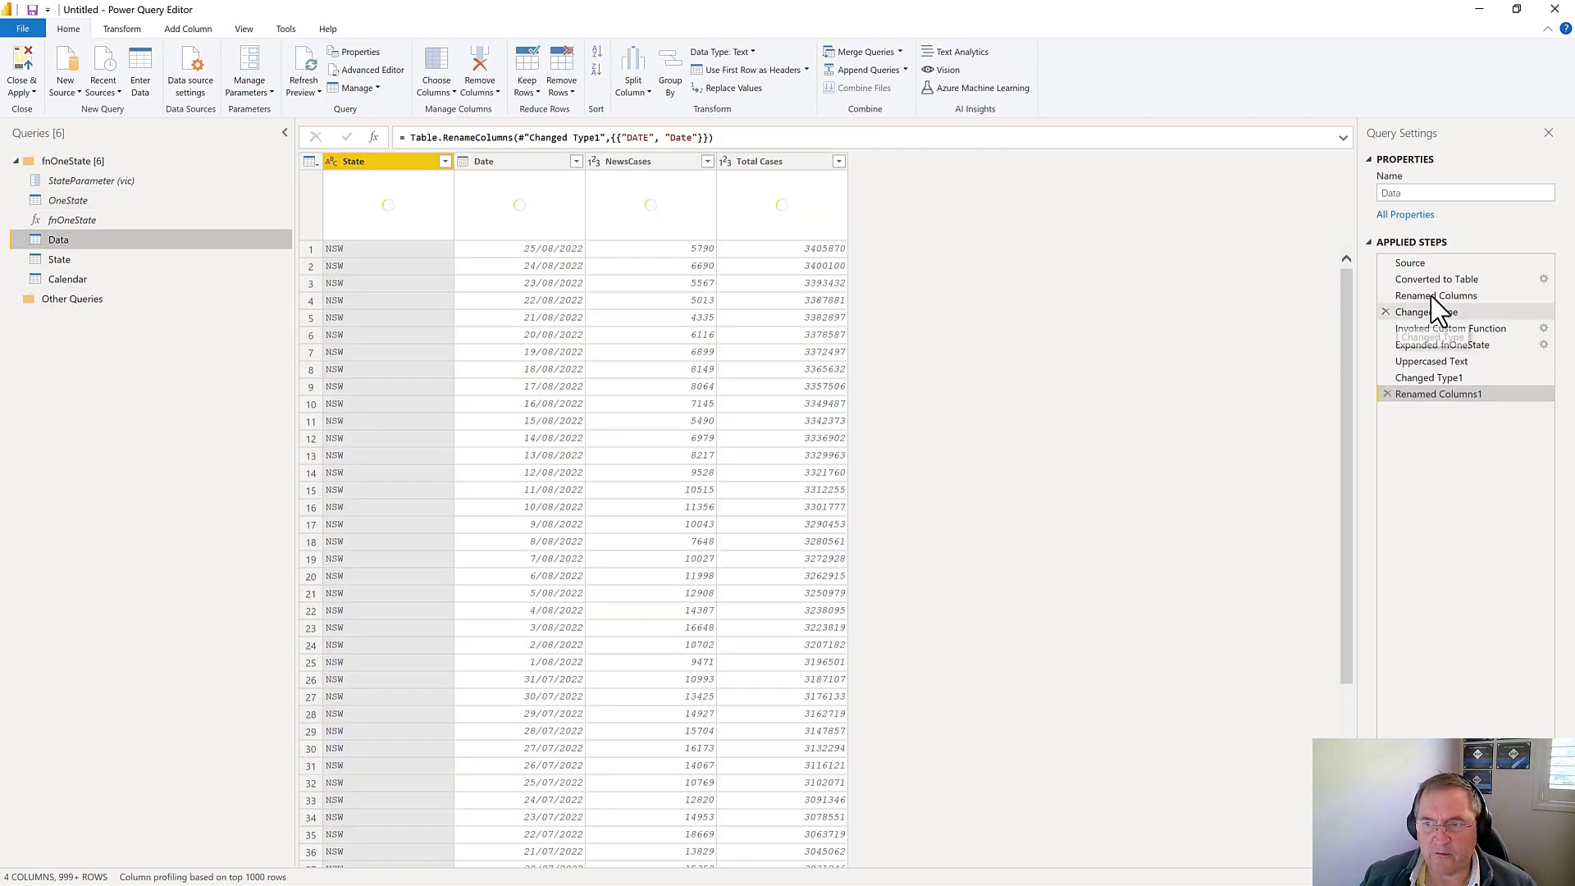
{"action": "left_click", "coordinate": [1427, 263]}
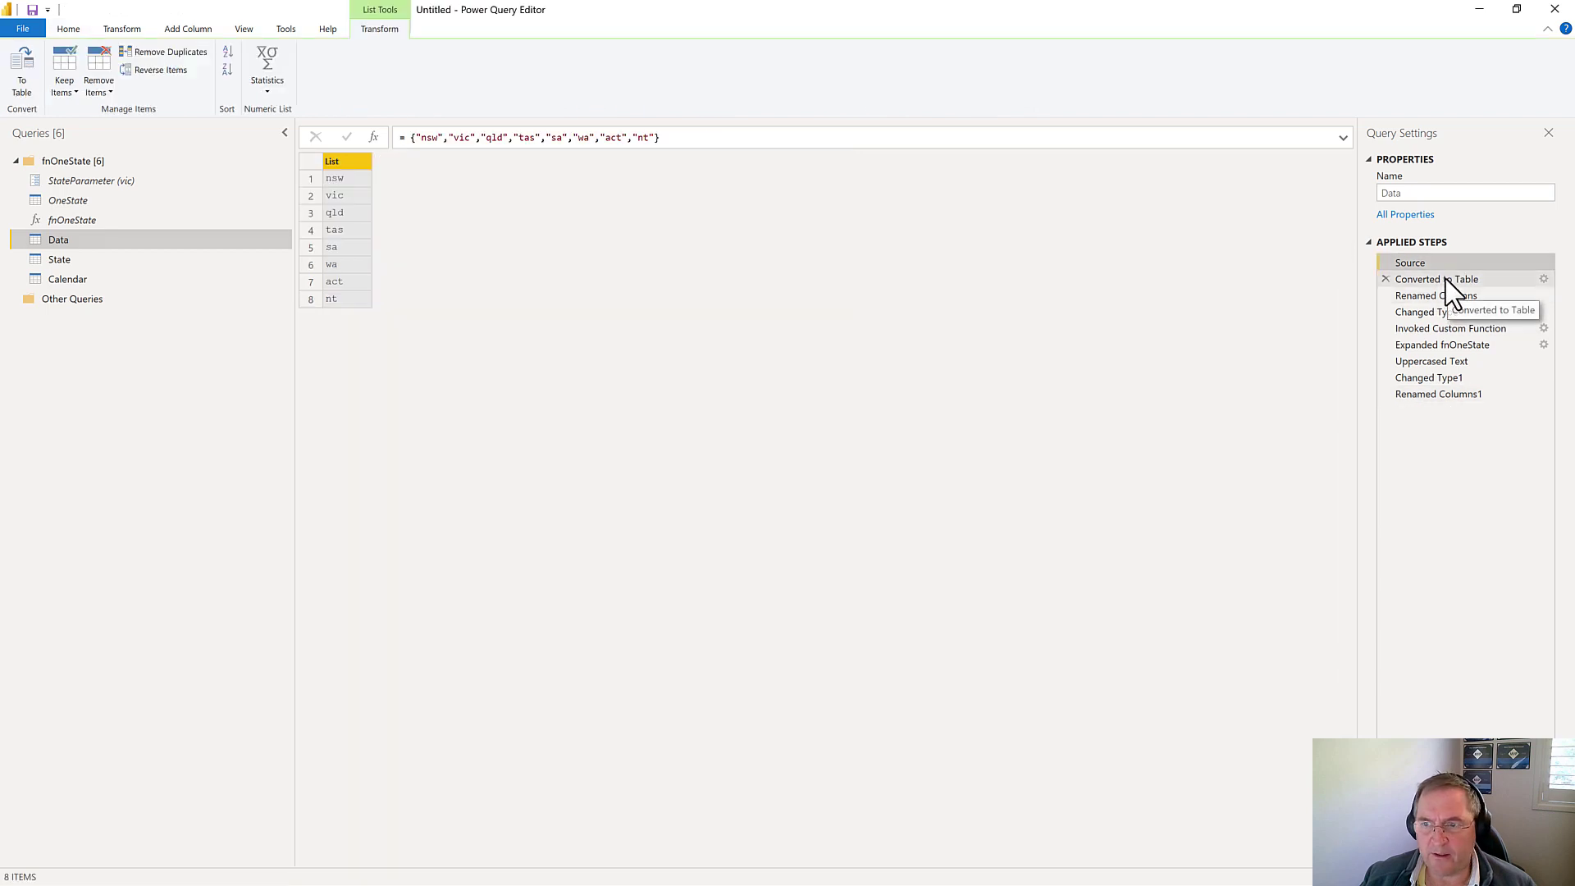
{"action": "left_click", "coordinate": [1445, 279]}
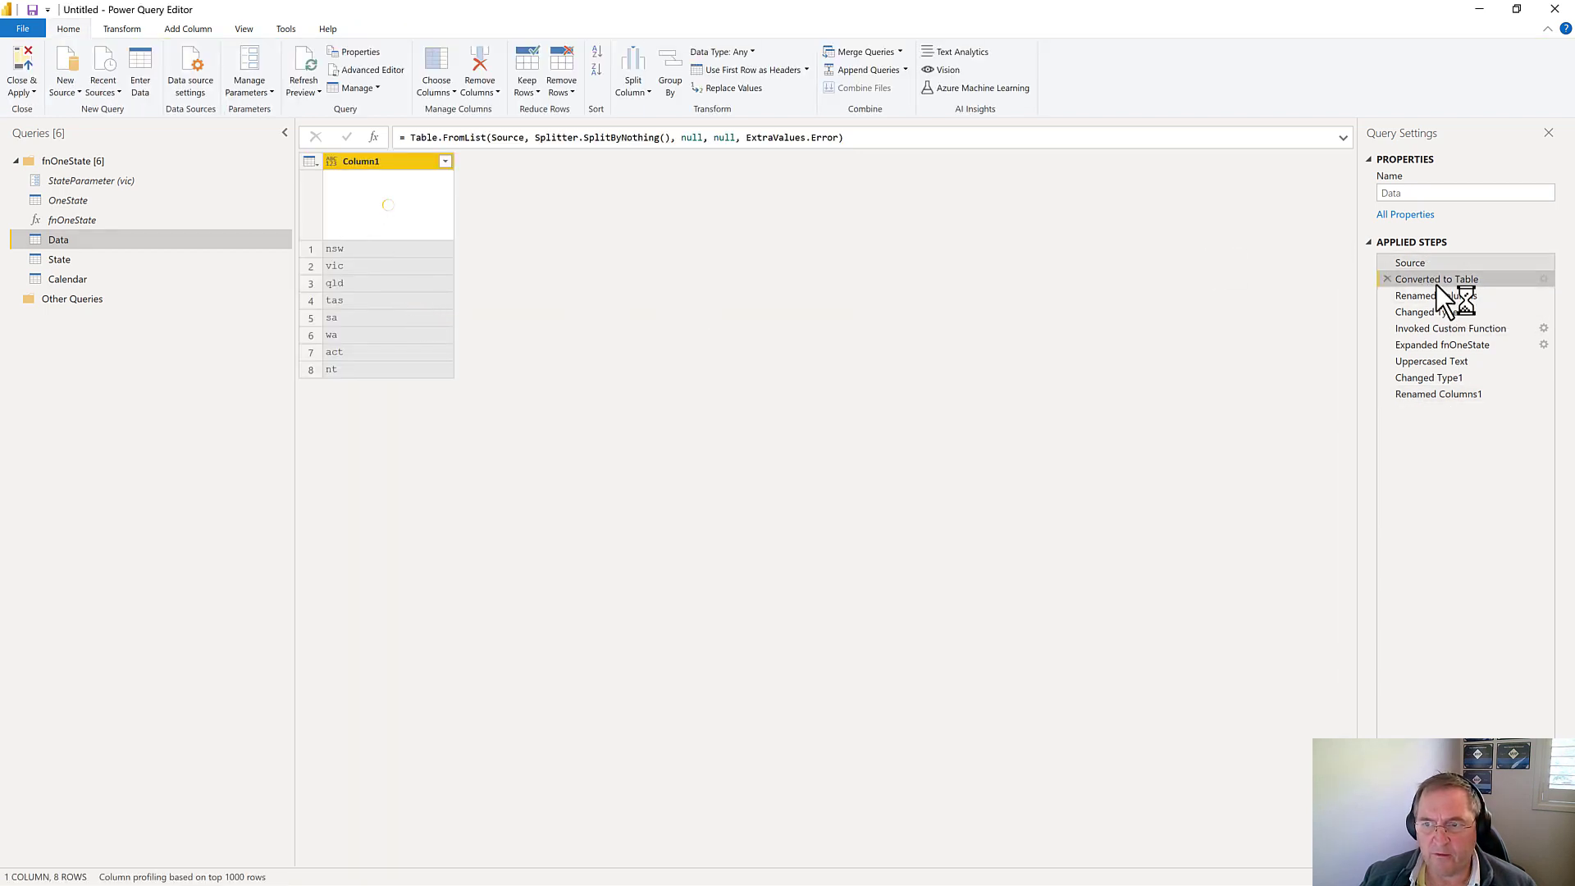
{"action": "left_click", "coordinate": [1436, 297]}
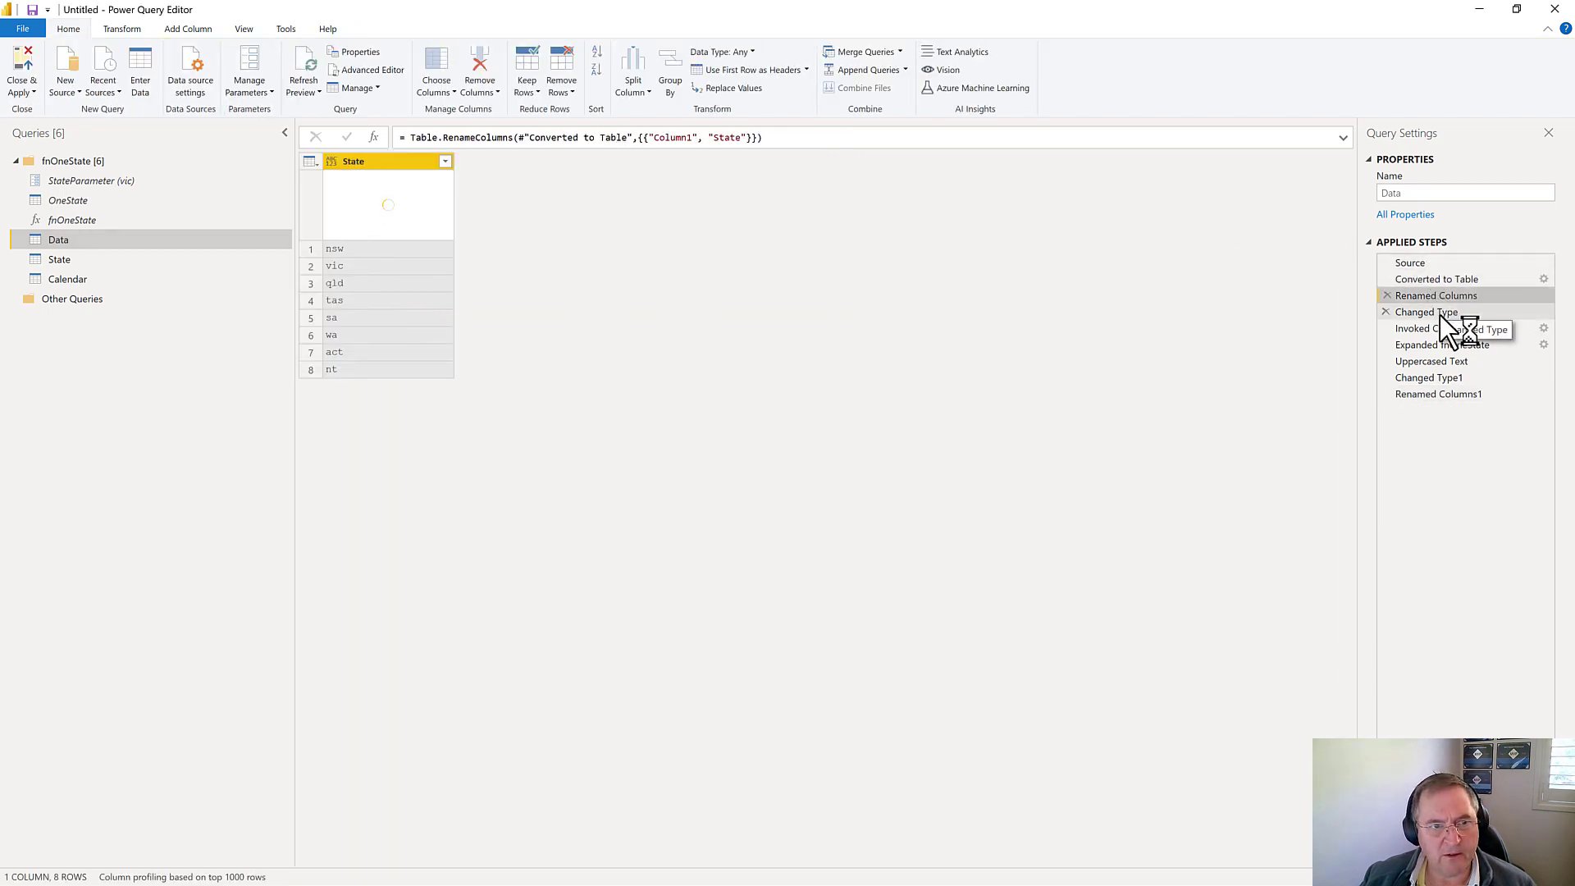
{"action": "left_click", "coordinate": [1439, 313]}
{"action": "left_click", "coordinate": [1434, 330]}
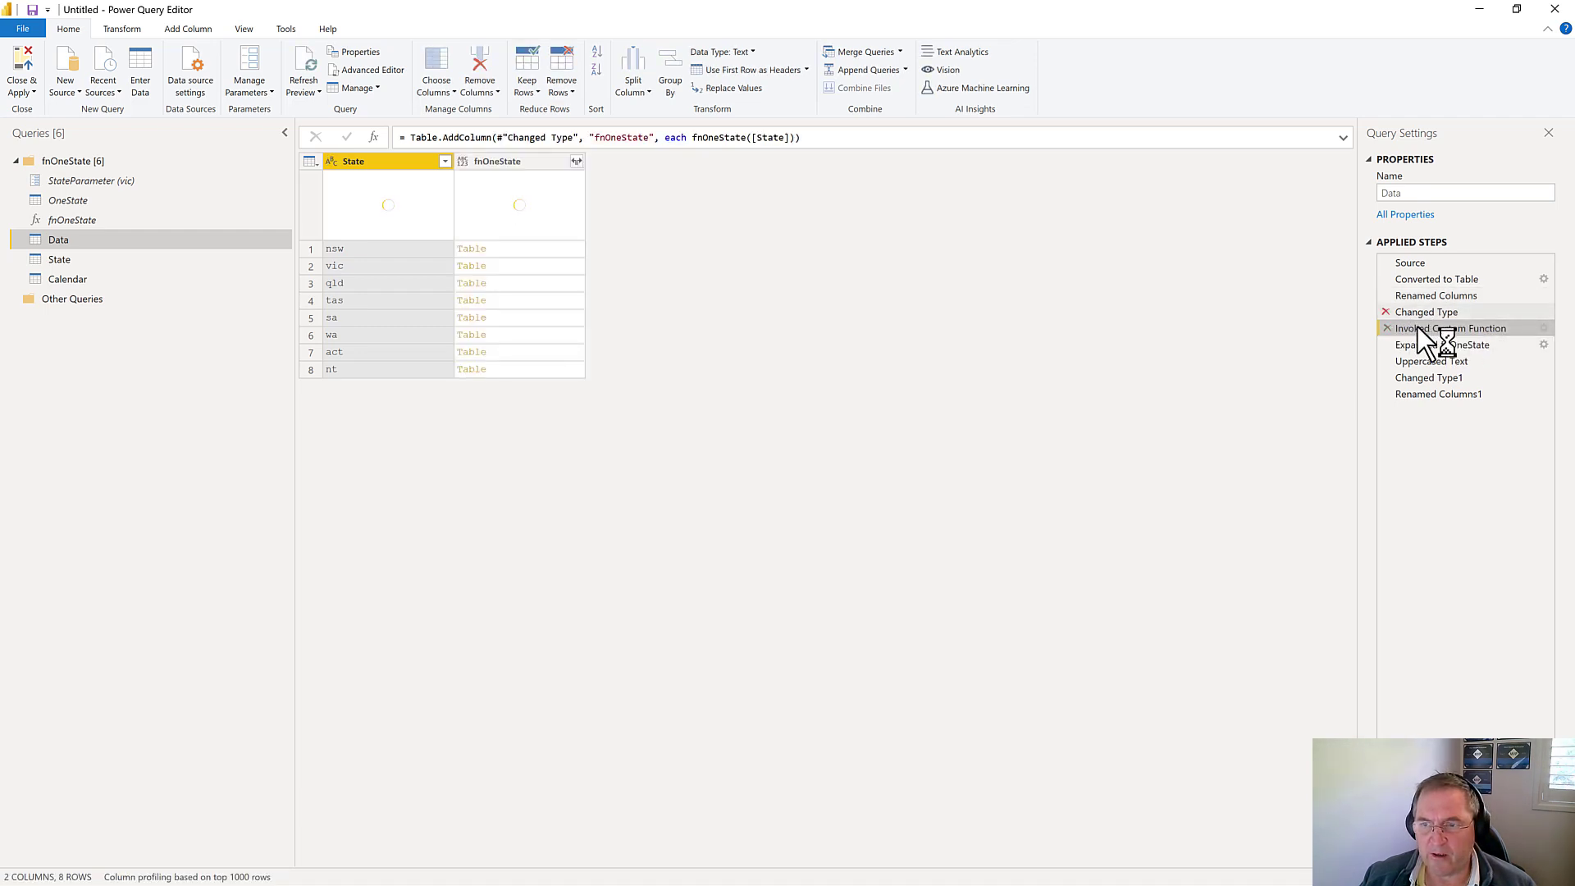
{"action": "left_click", "coordinate": [1424, 312]}
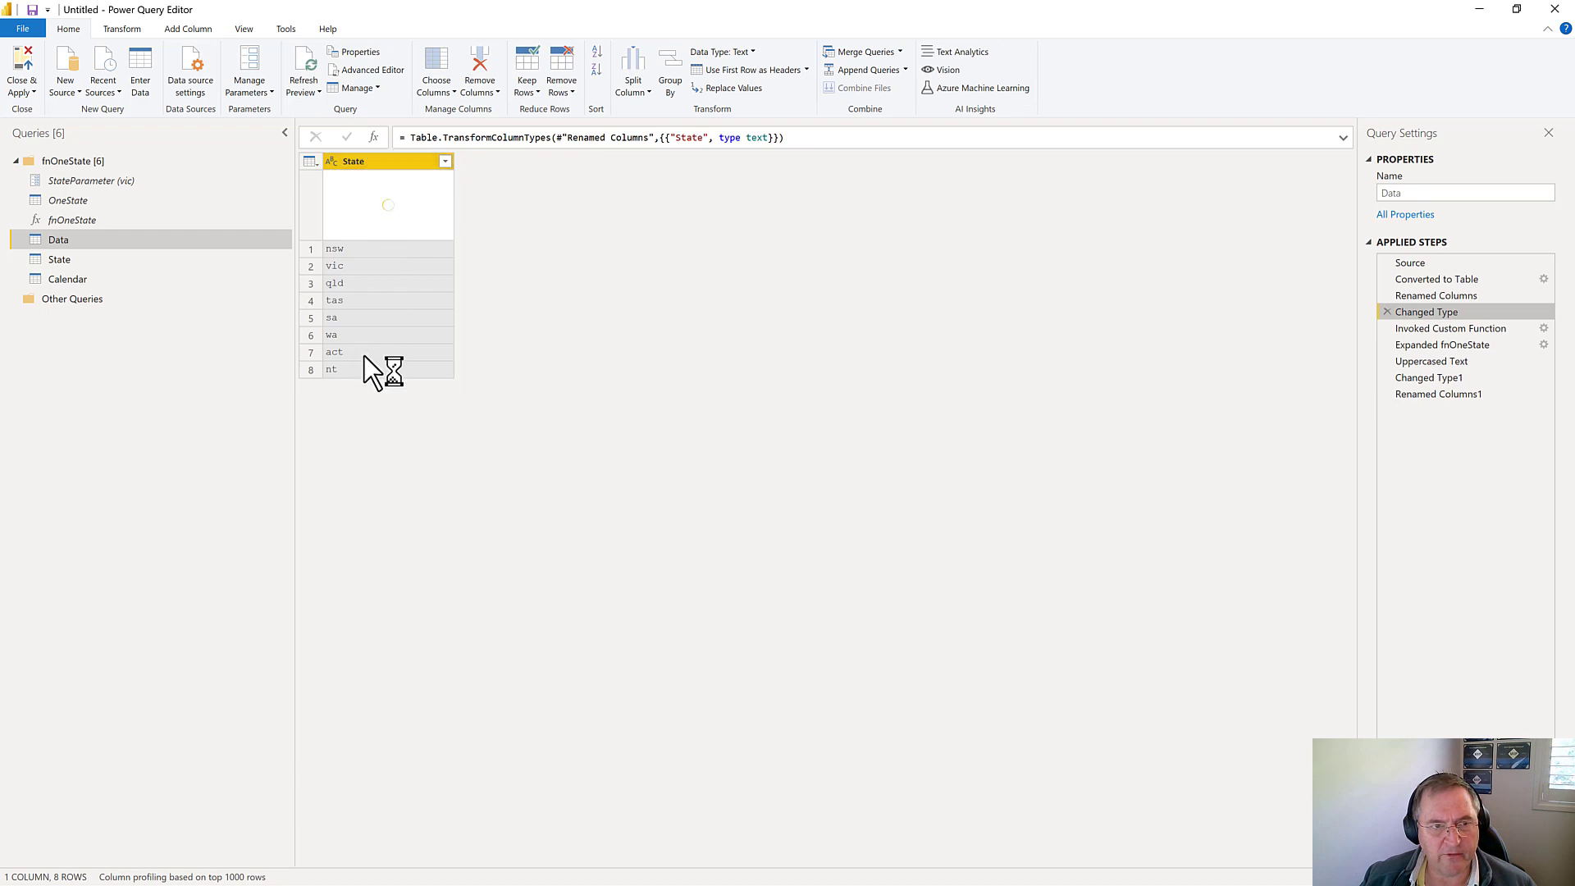
{"action": "left_click", "coordinate": [1434, 328]}
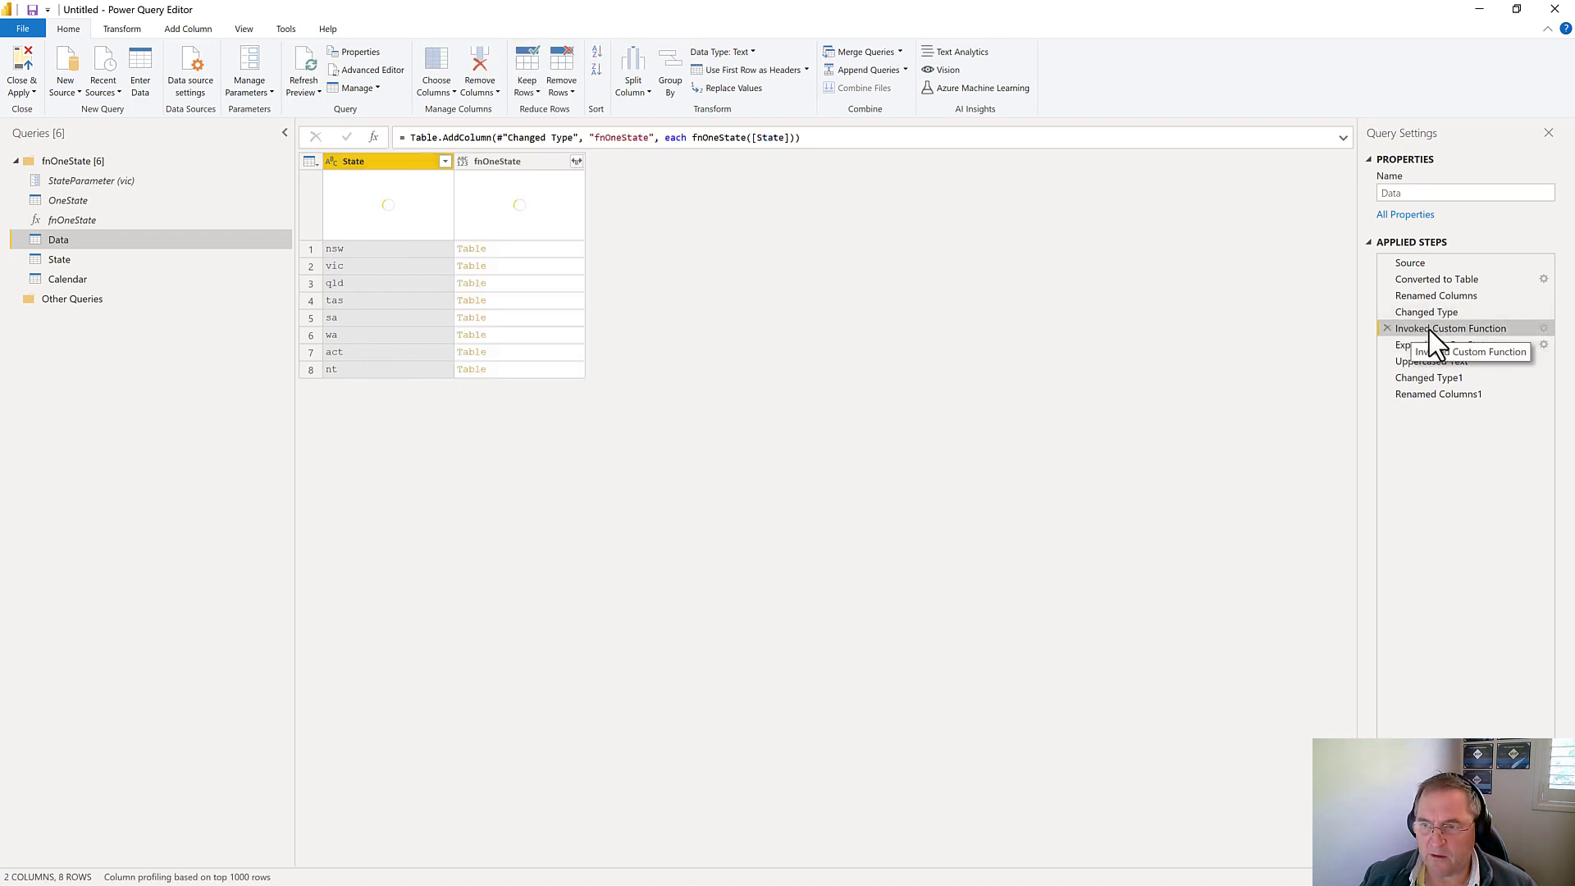
Extract the Data steps before the fnOneState invocation into a new StateStaging query.
{"action": "right_click", "coordinate": [1432, 331]}
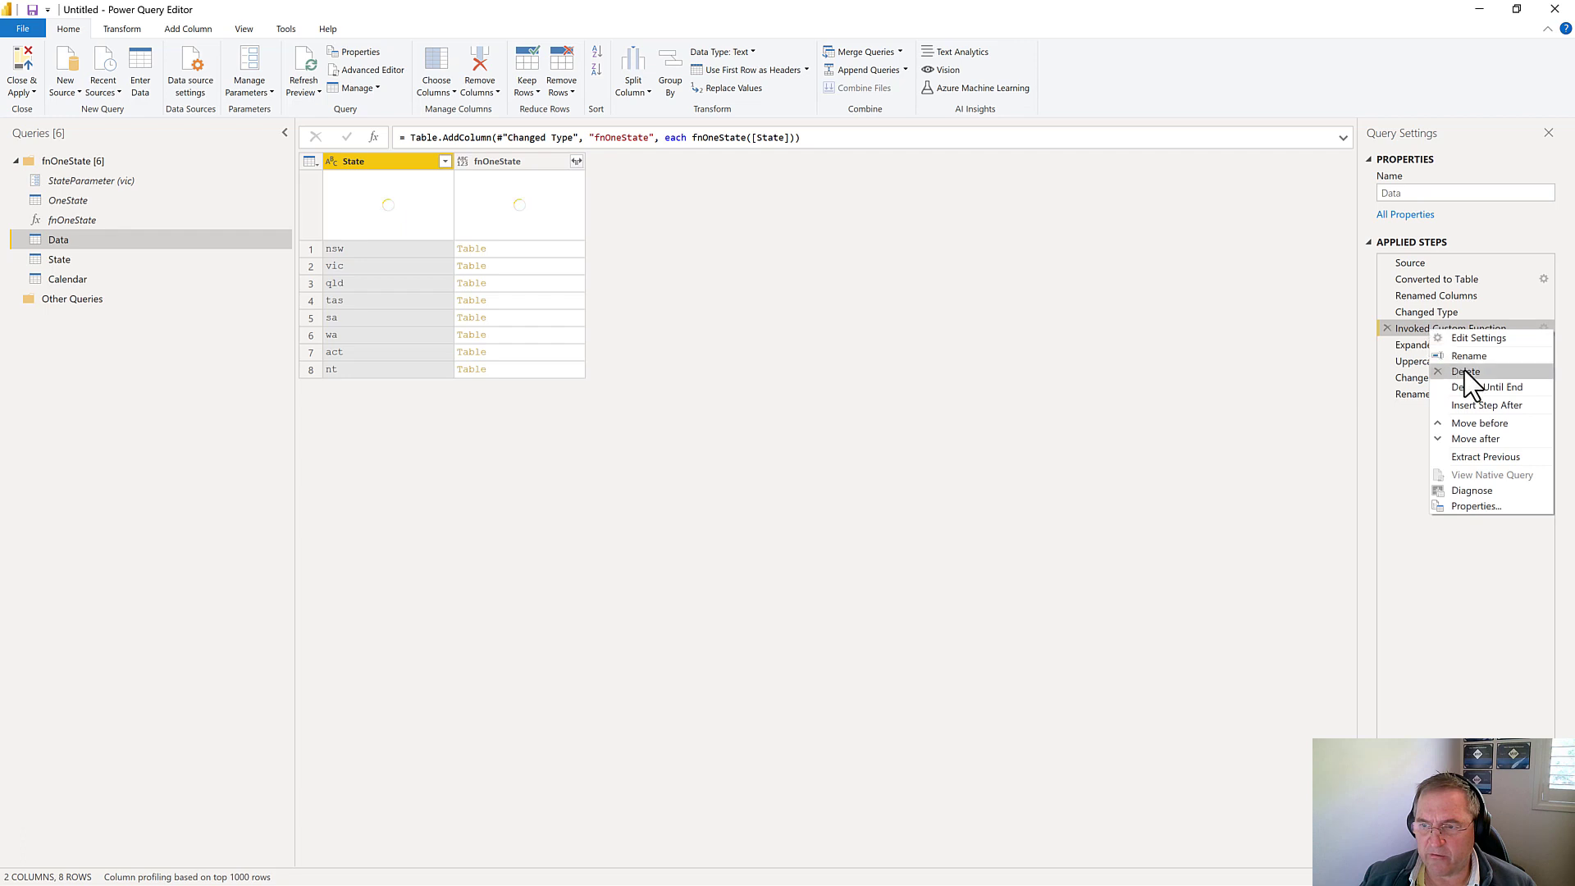
{"action": "left_click", "coordinate": [1503, 458]}
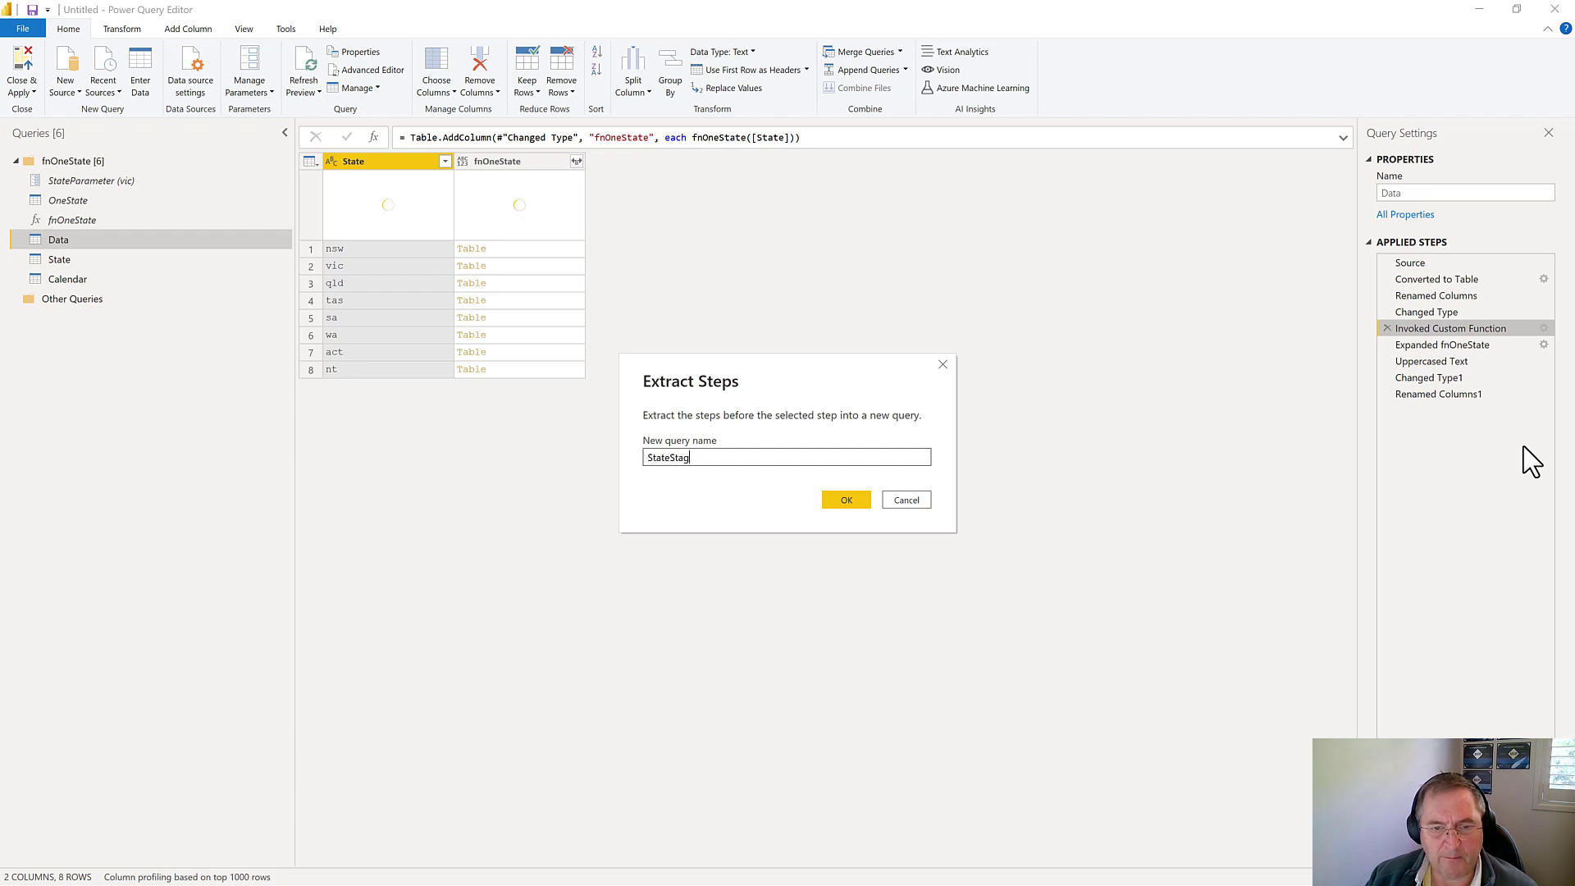
{"action": "left_click", "coordinate": [845, 502]}
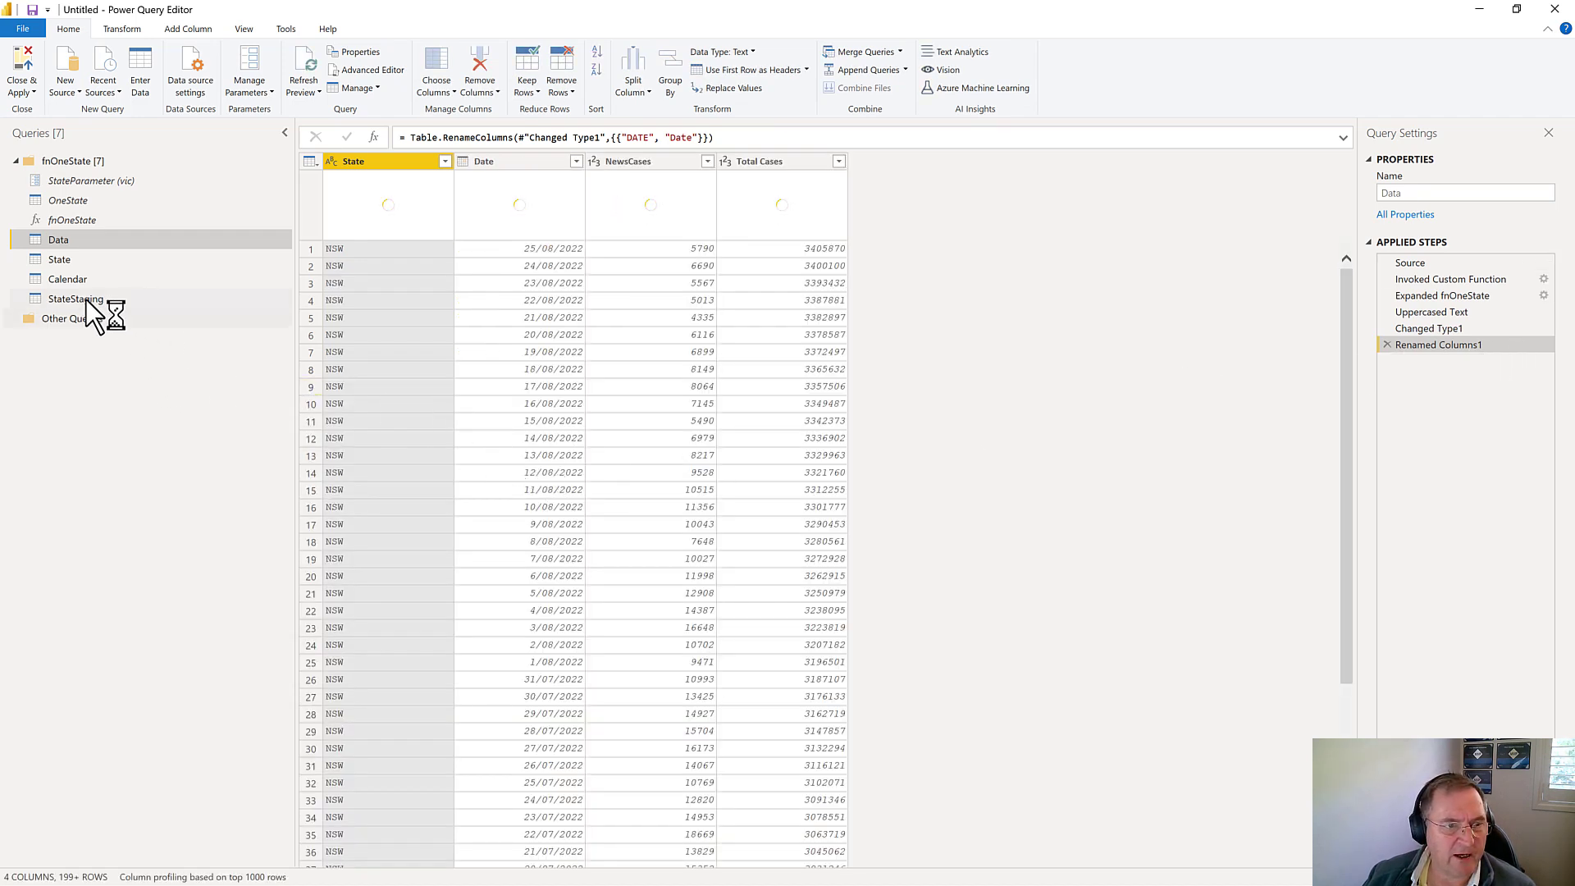
Turn off Enable load for StateStaging and confirm loading stays disabled.
{"action": "left_click", "coordinate": [86, 297]}
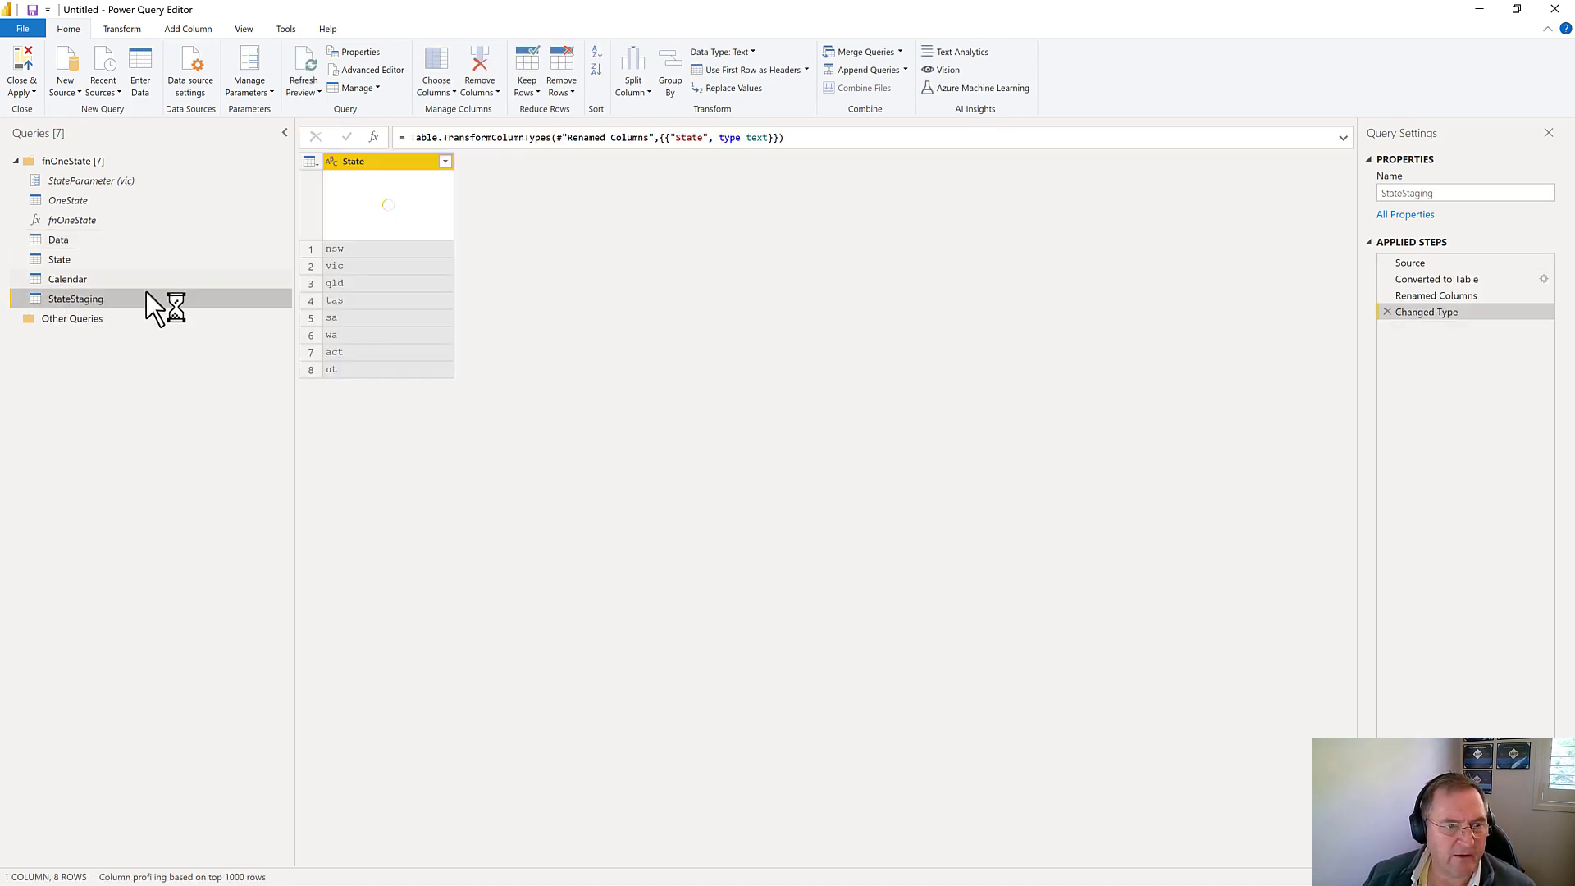
{"action": "right_click", "coordinate": [102, 298]}
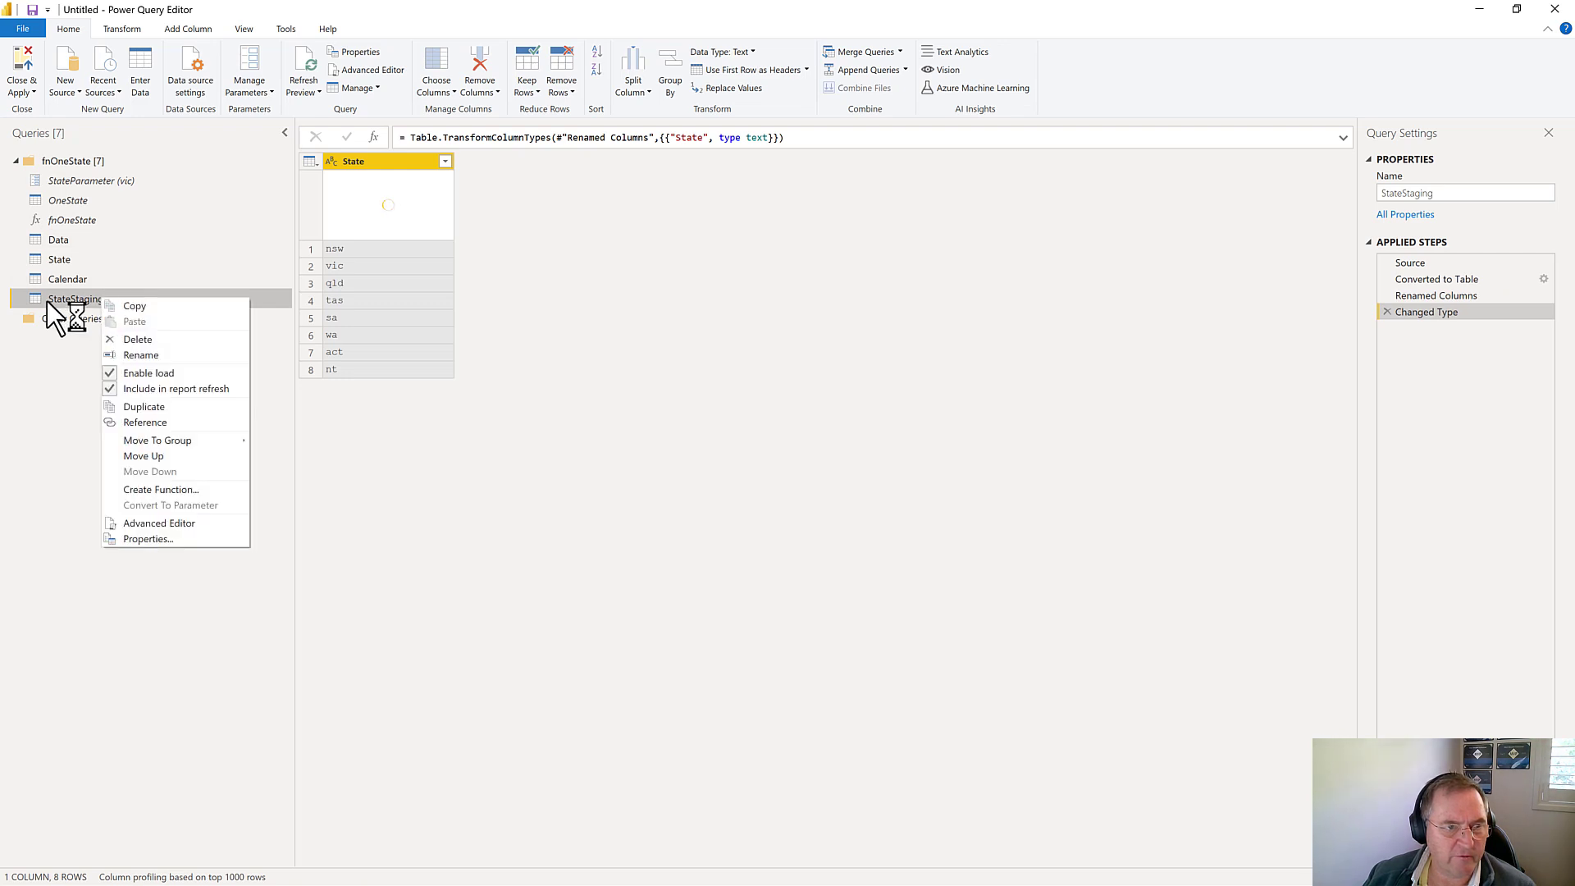
{"action": "left_click", "coordinate": [148, 373]}
{"action": "right_click", "coordinate": [107, 298]}
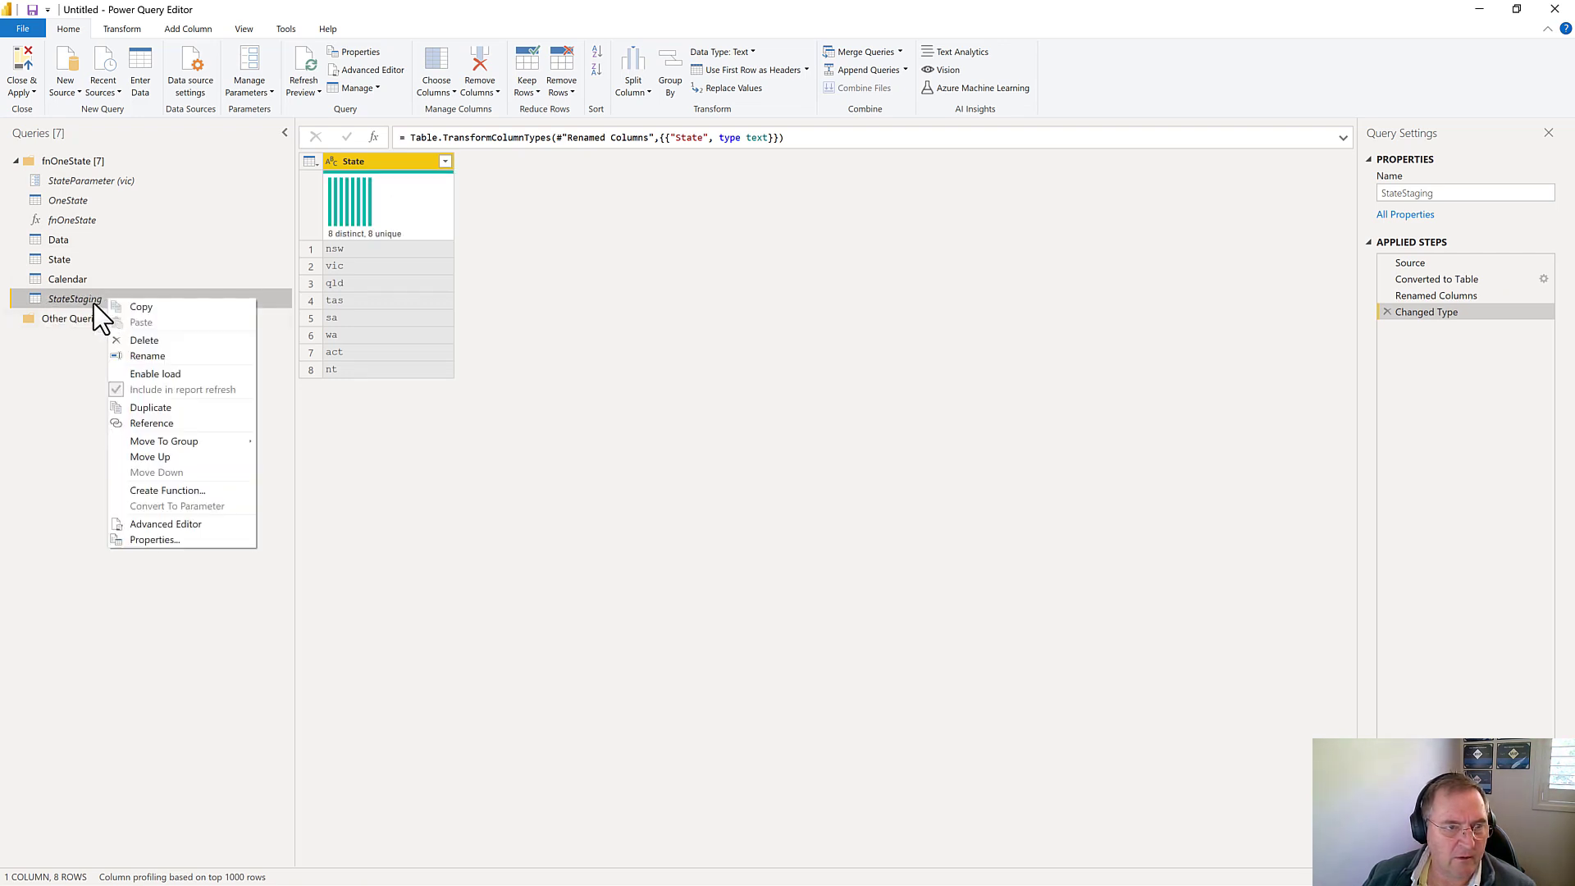
{"action": "left_click", "coordinate": [86, 365]}
{"action": "right_click", "coordinate": [102, 314]}
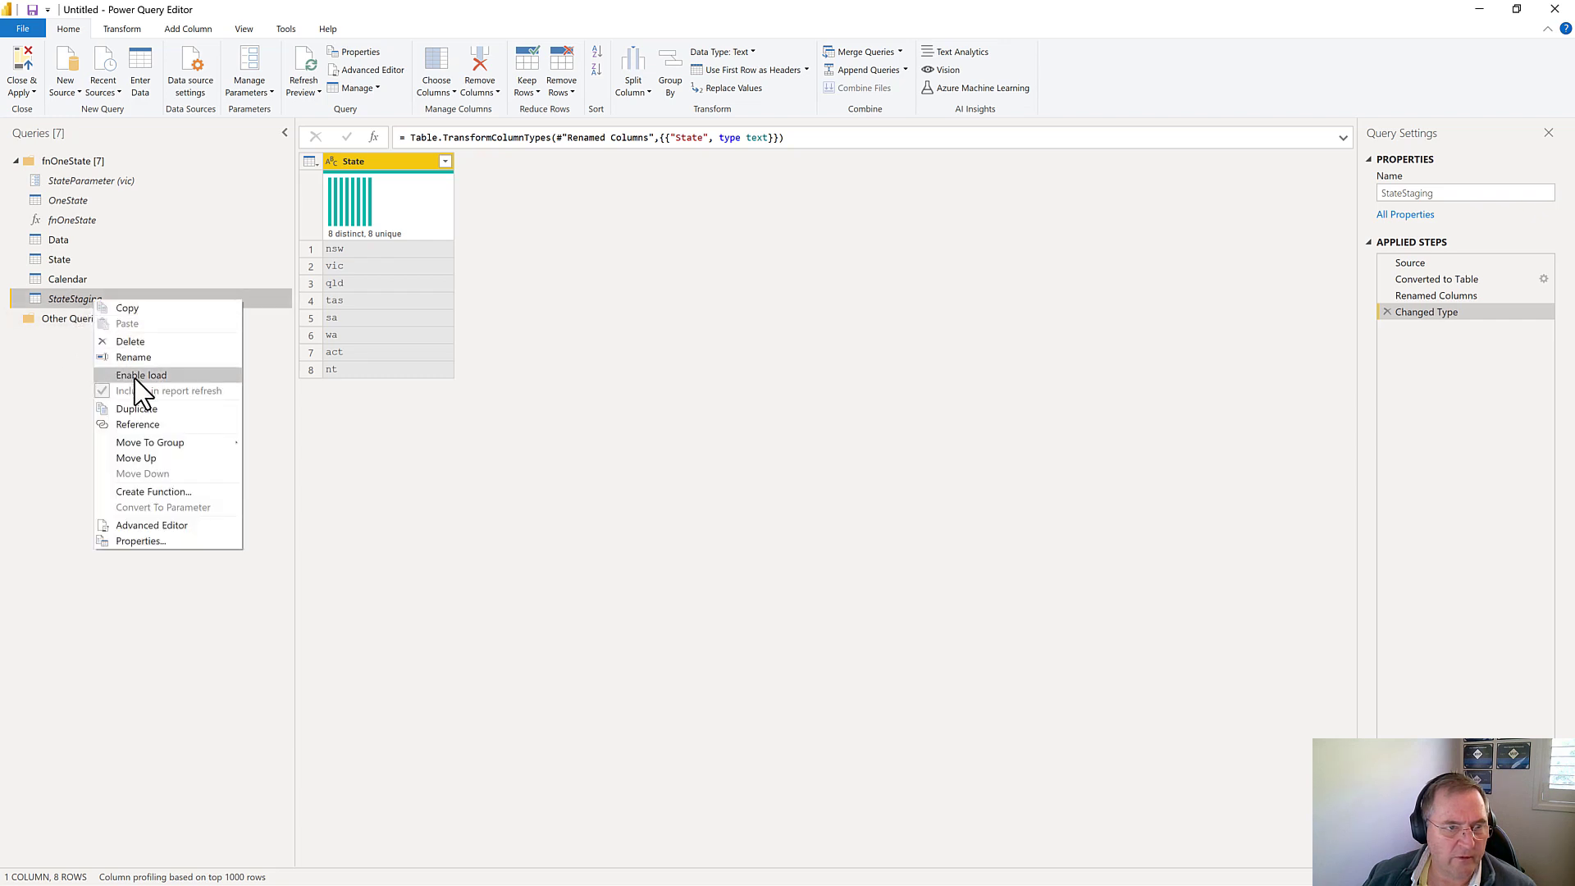
{"action": "left_click", "coordinate": [79, 359]}
{"action": "right_click", "coordinate": [106, 309]}
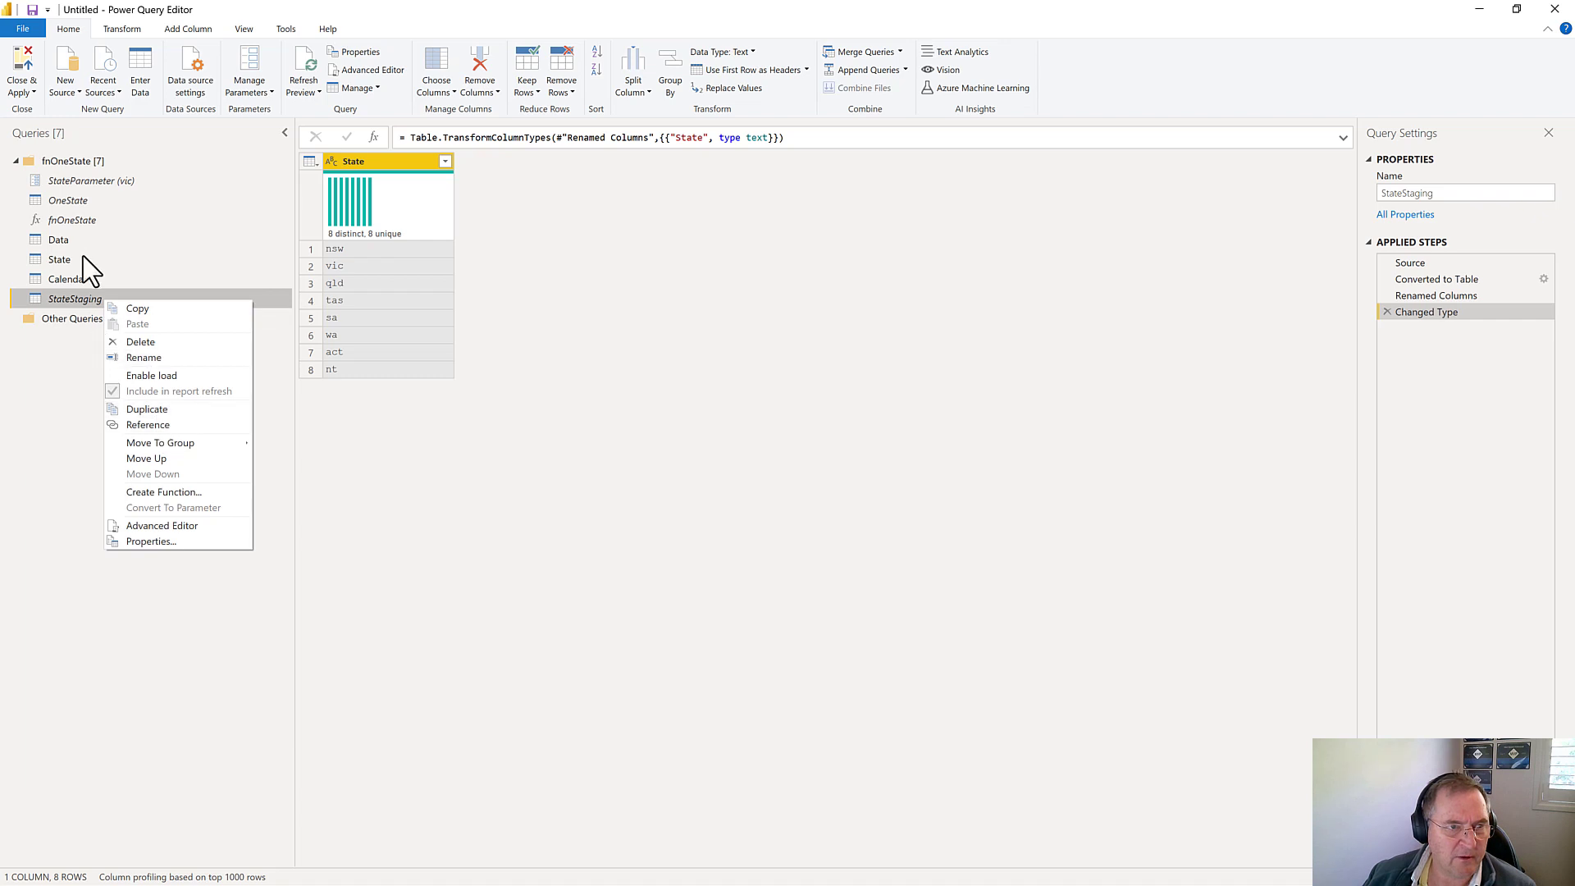
Delete the existing State query.
{"action": "left_click", "coordinate": [59, 259]}
{"action": "right_click", "coordinate": [57, 259]}
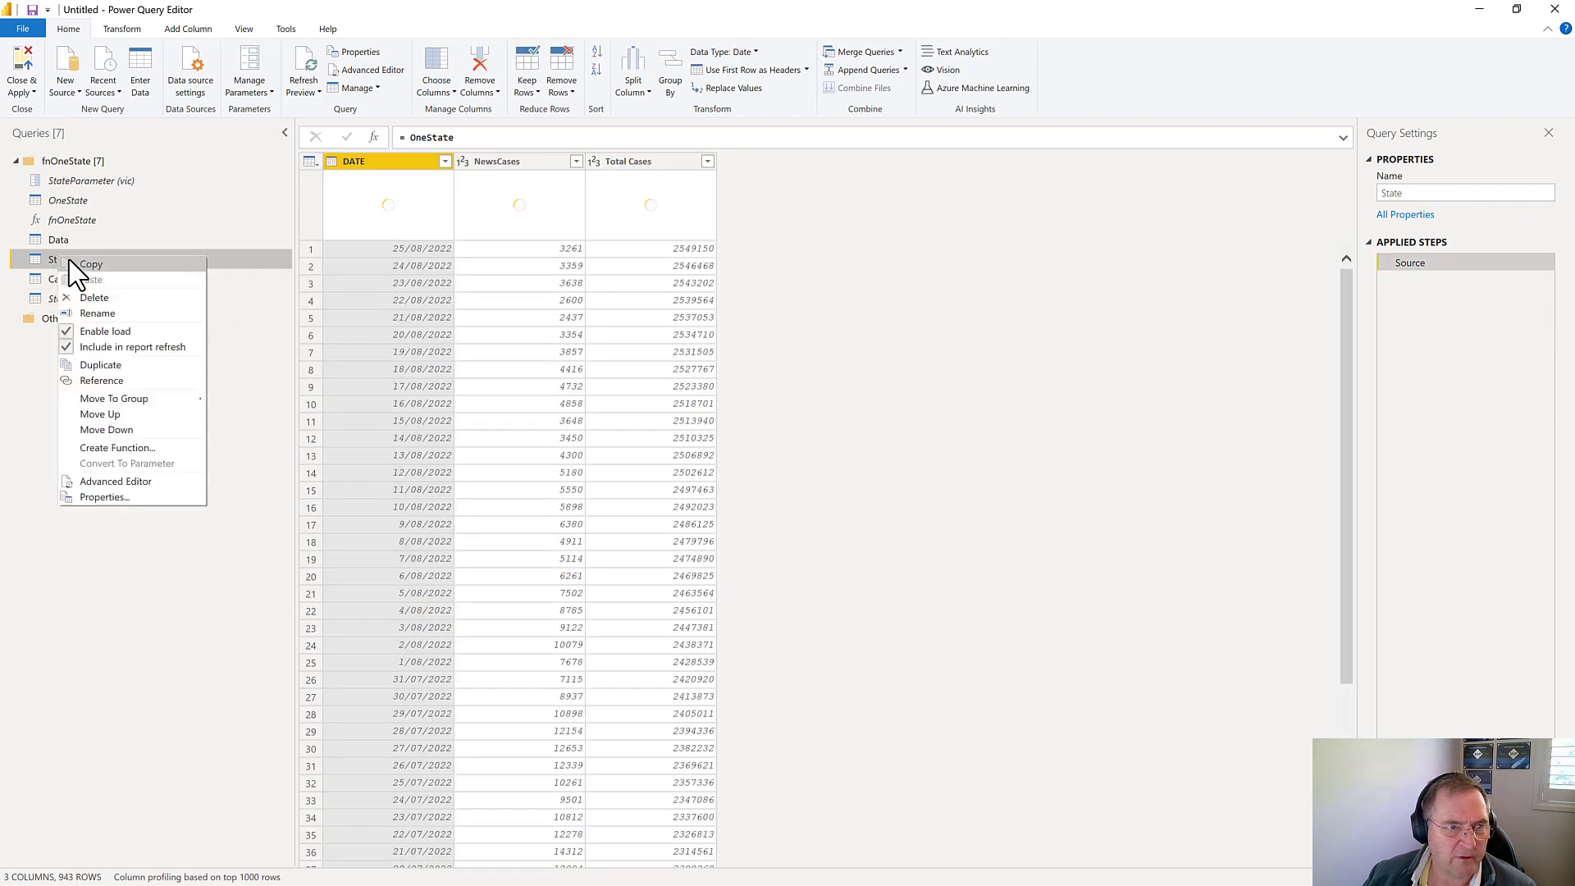
{"action": "left_click", "coordinate": [425, 379]}
{"action": "key", "text": "Delete"}
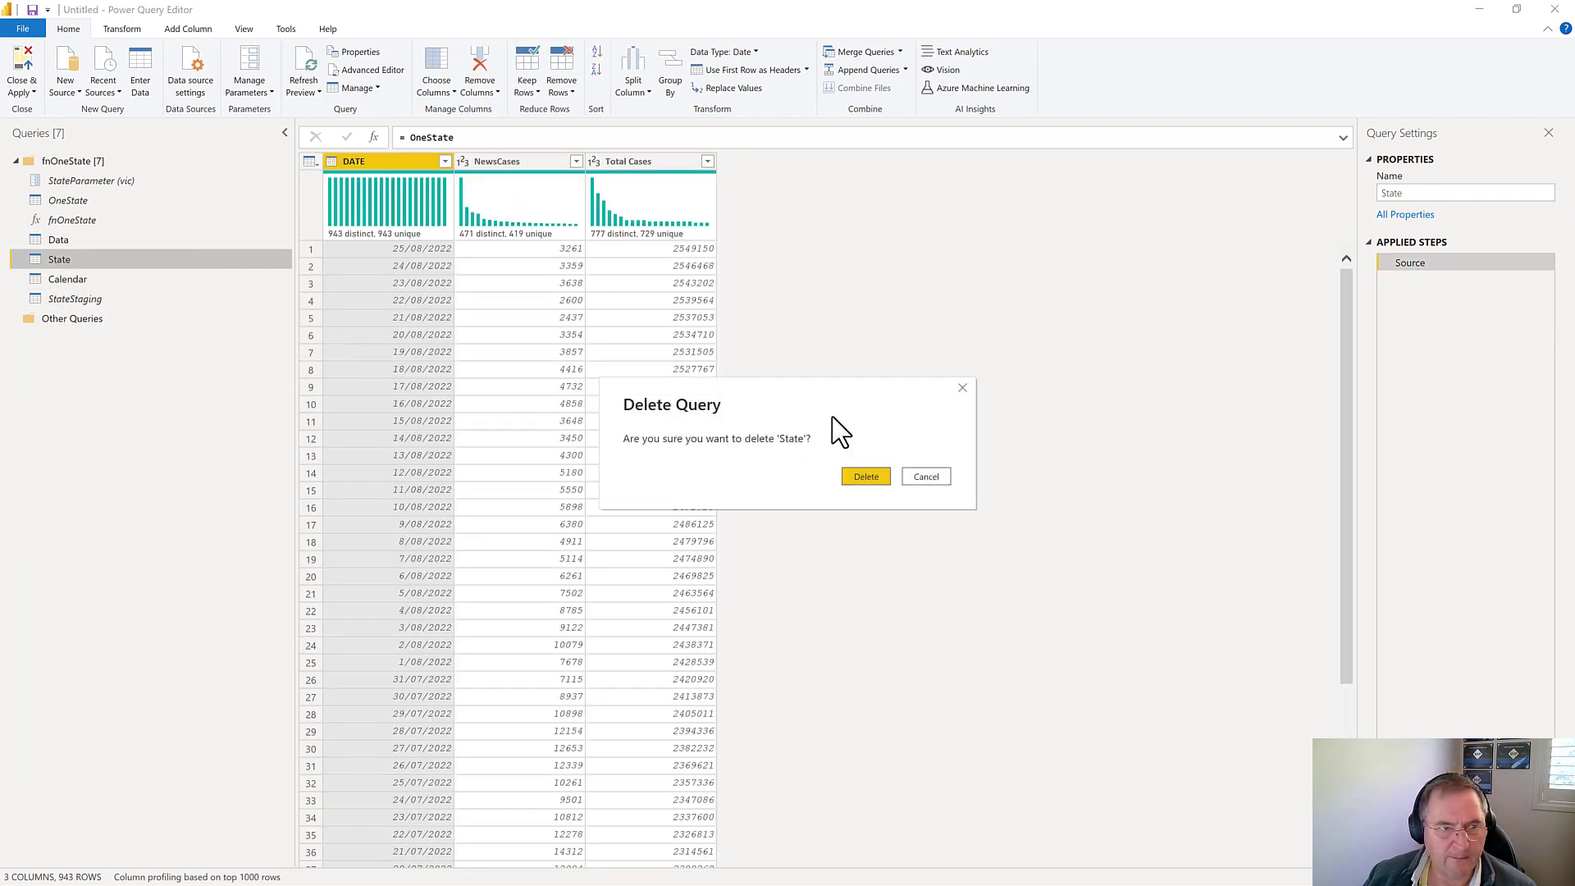
{"action": "left_click", "coordinate": [863, 480]}
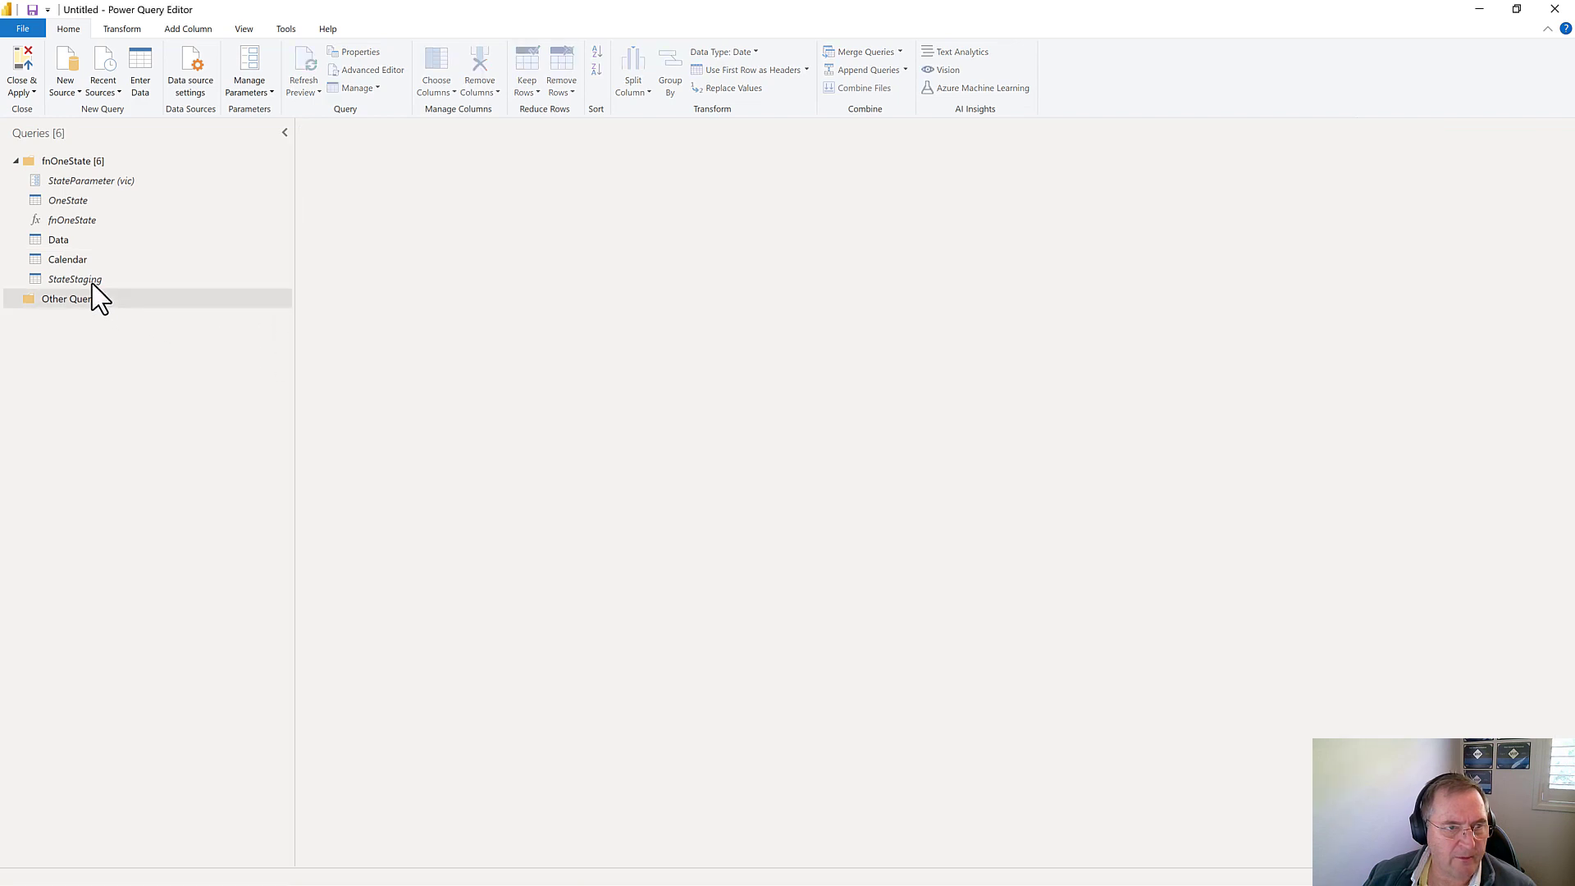
Create a query referencing StateStaging and name it State.
{"action": "left_click", "coordinate": [92, 280]}
{"action": "right_click", "coordinate": [94, 283]}
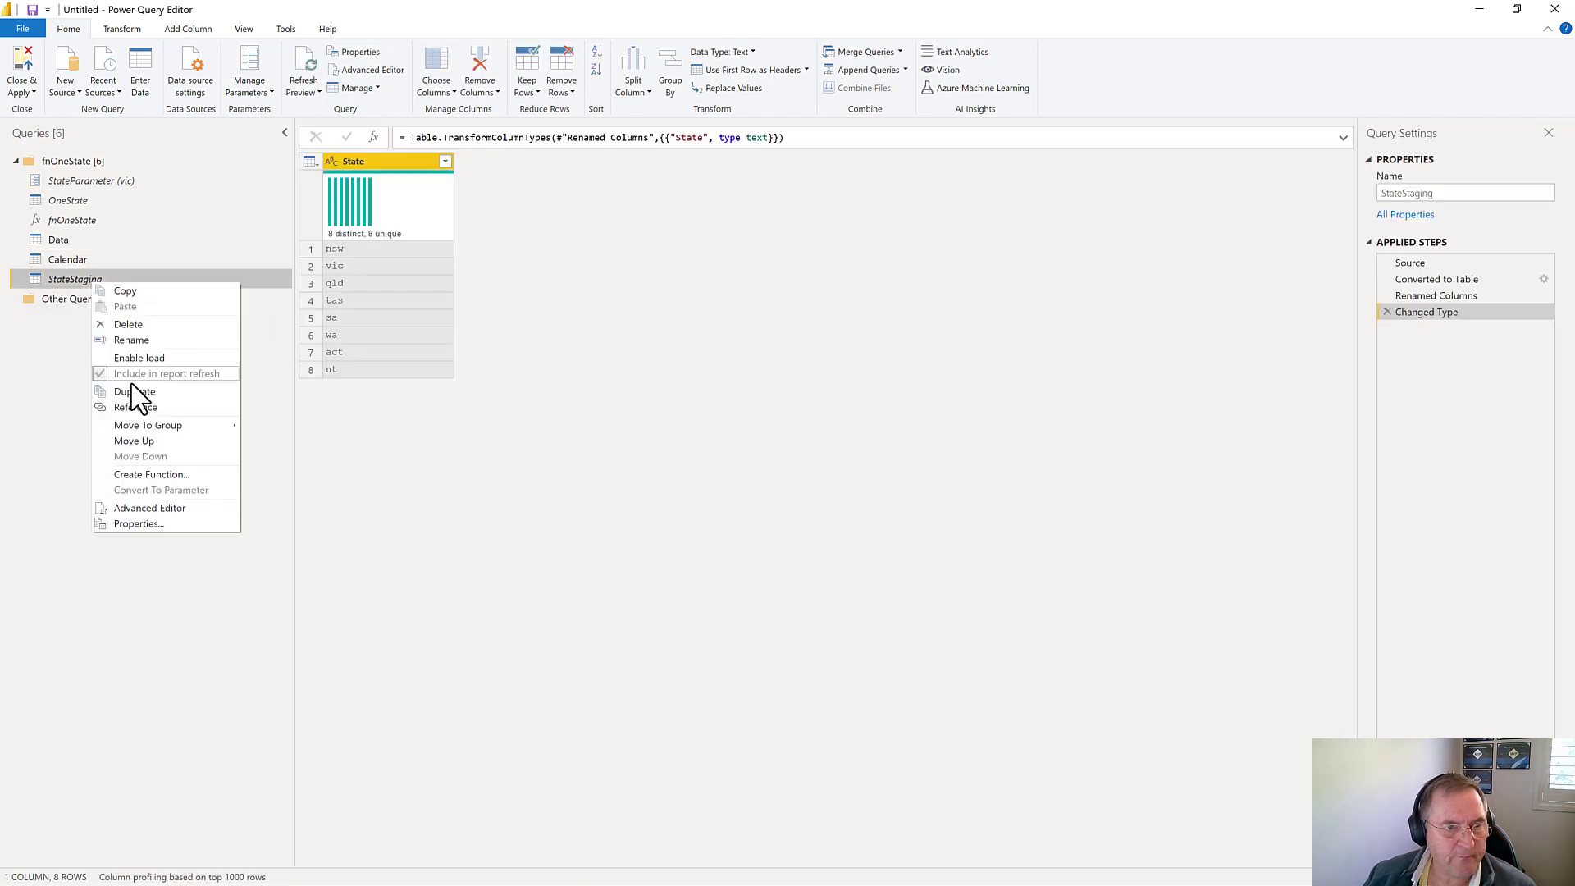
{"action": "key", "text": "Escape"}
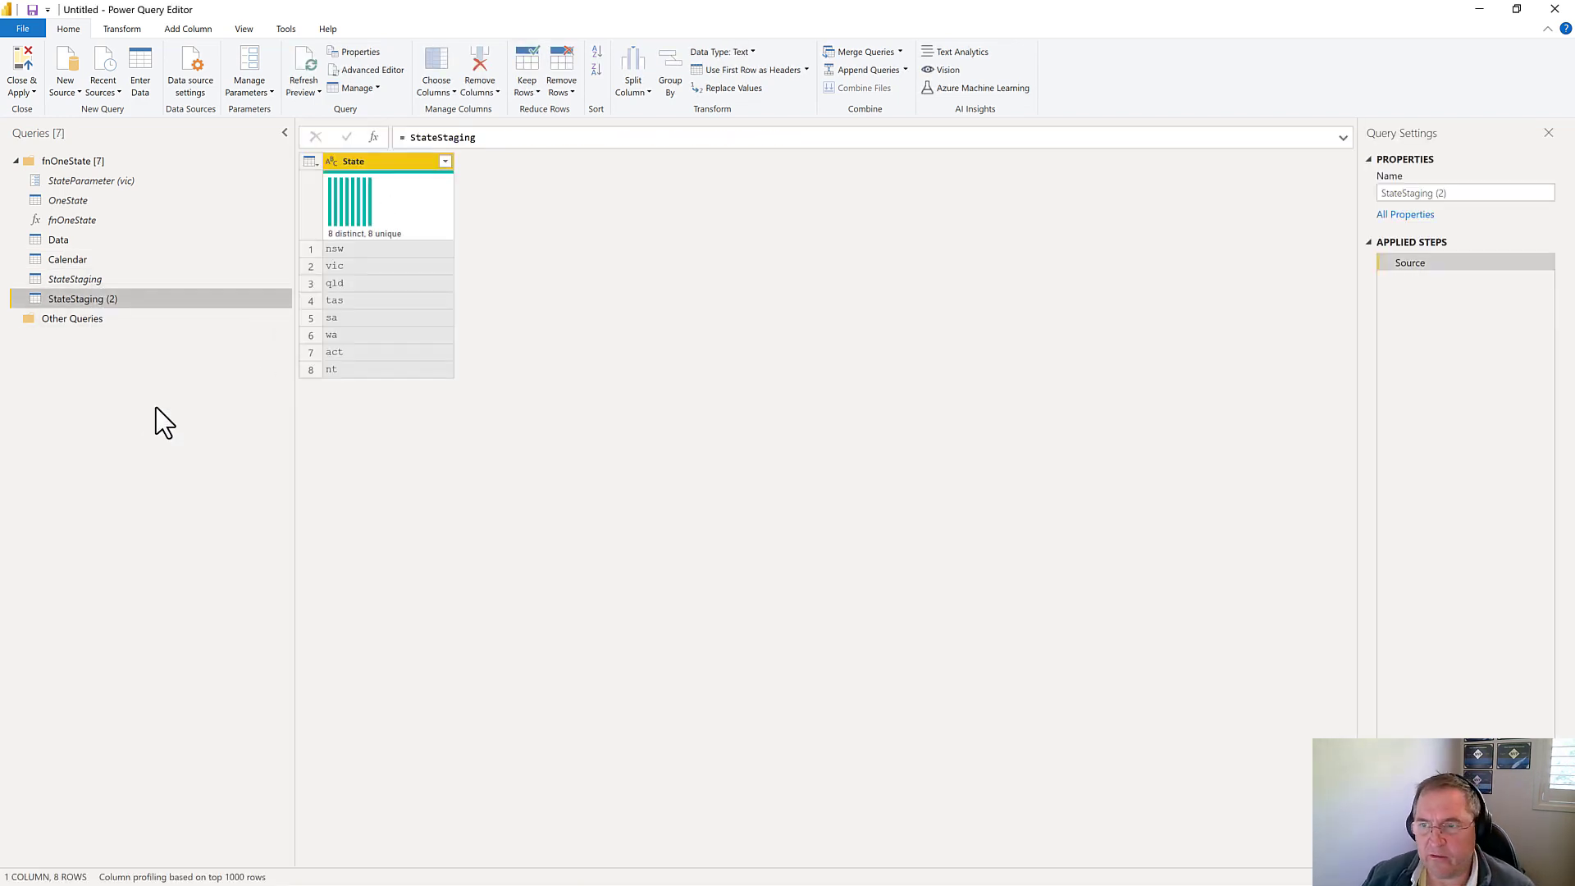
{"action": "left_click", "coordinate": [1388, 193]}
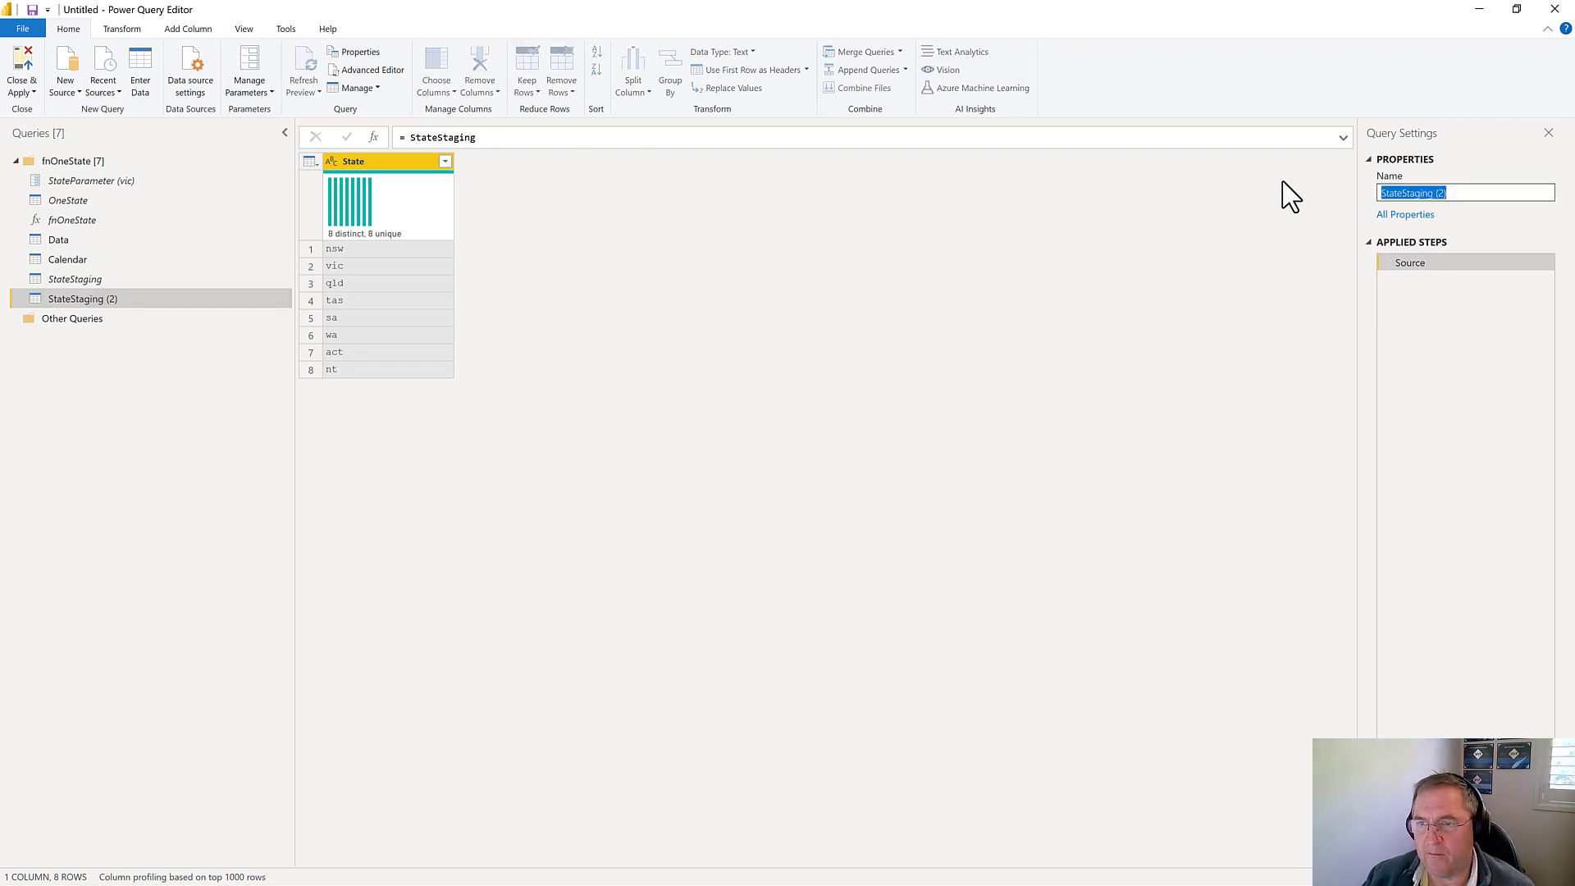
{"action": "type", "text": "State"}
{"action": "key", "text": "Return"}
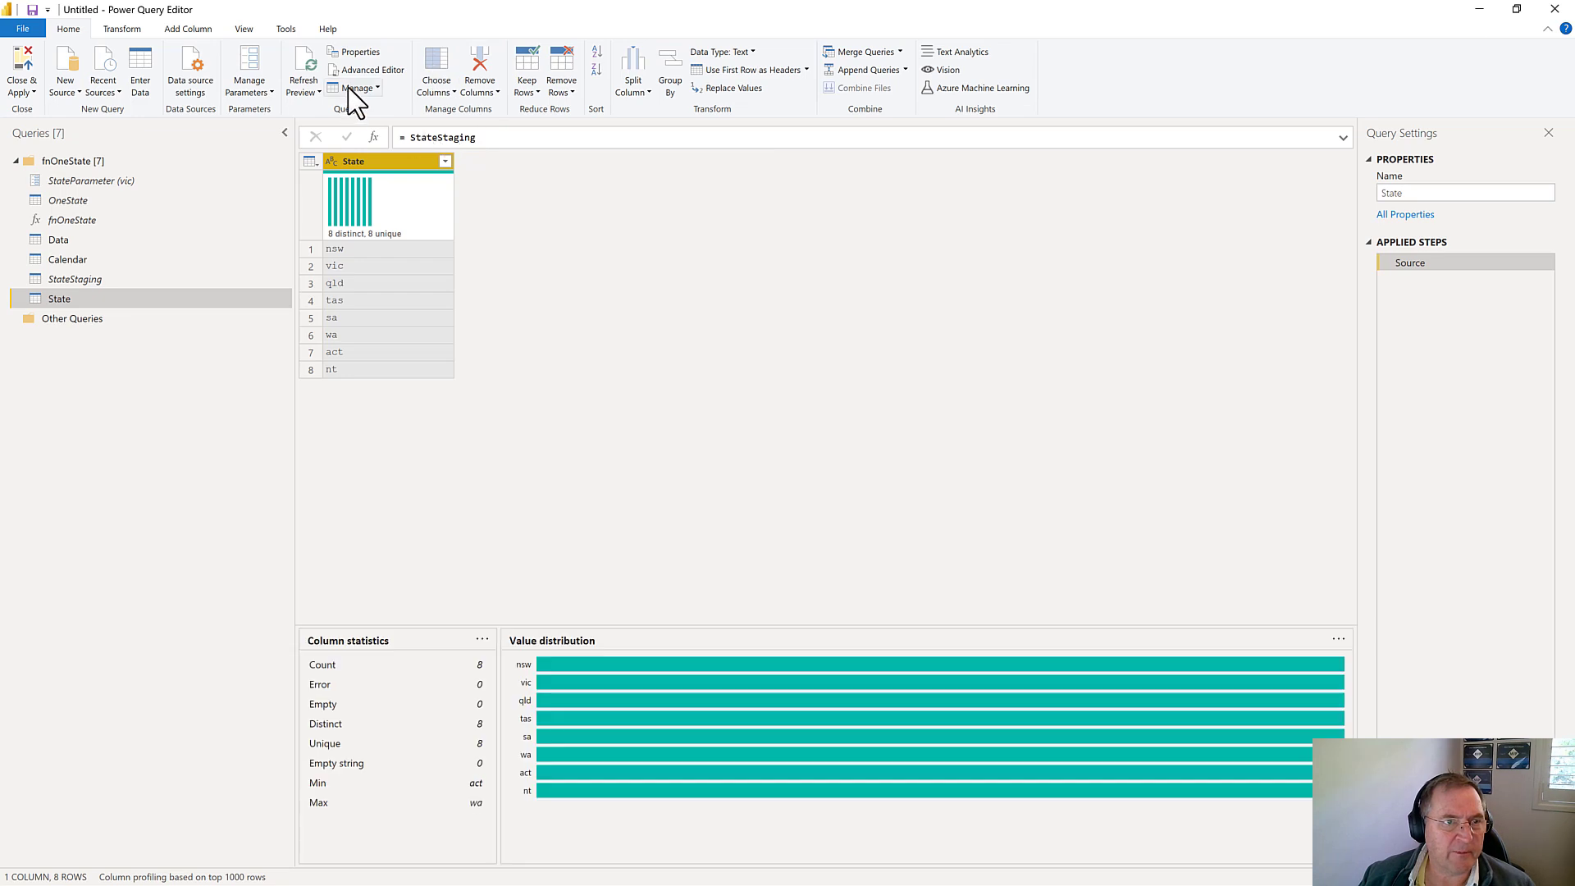
Convert the new State query's codes to UPPERCASE and apply the changes.
{"action": "left_click", "coordinate": [122, 30]}
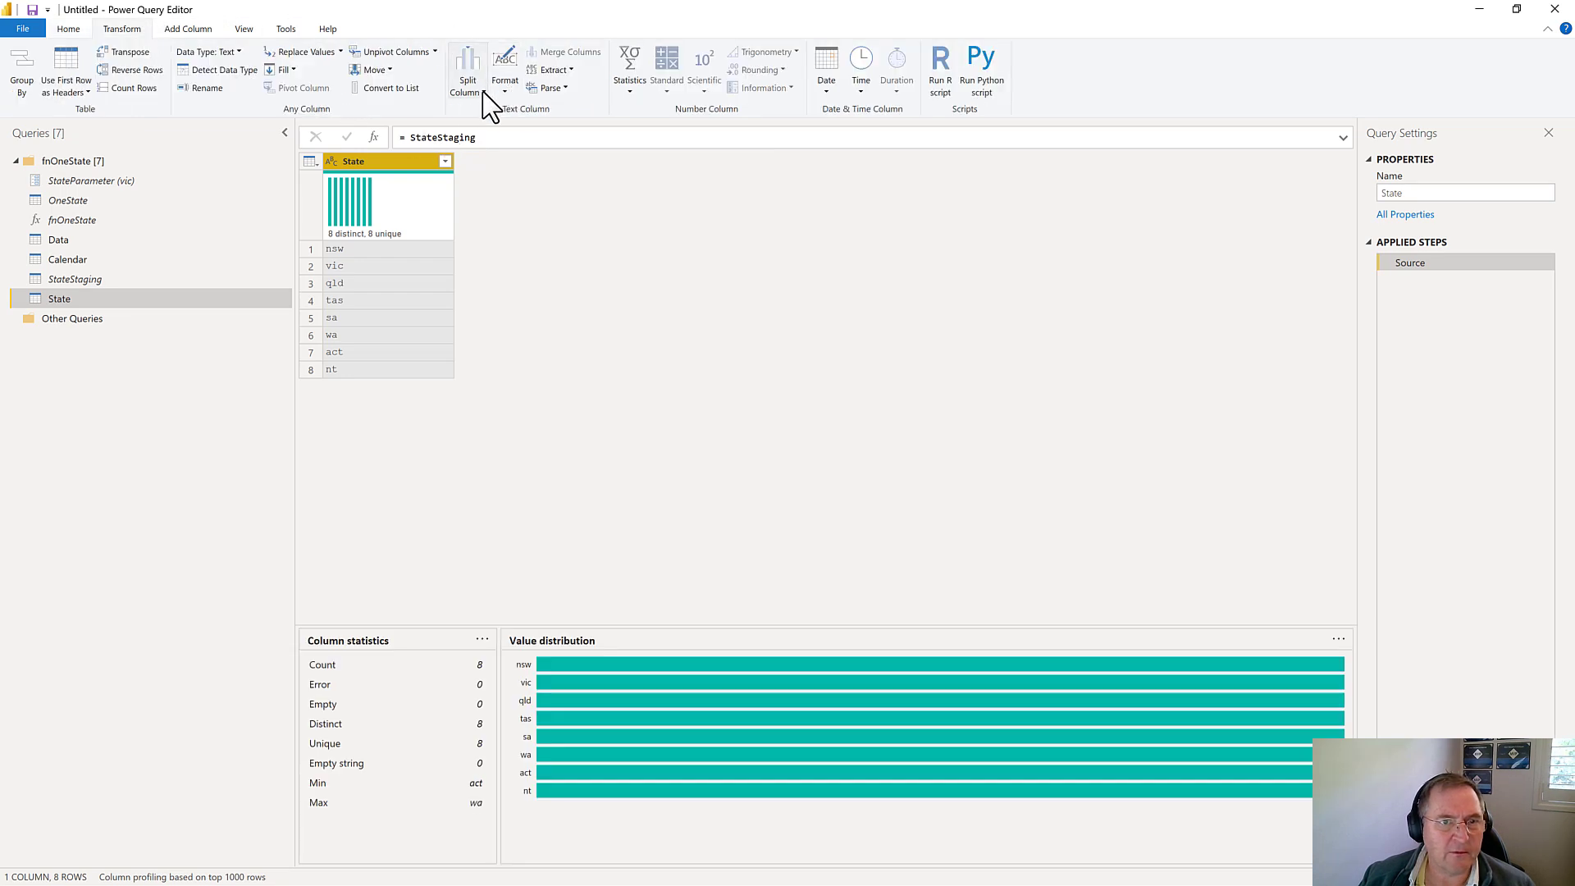
{"action": "left_click", "coordinate": [509, 91]}
{"action": "left_click", "coordinate": [441, 129]}
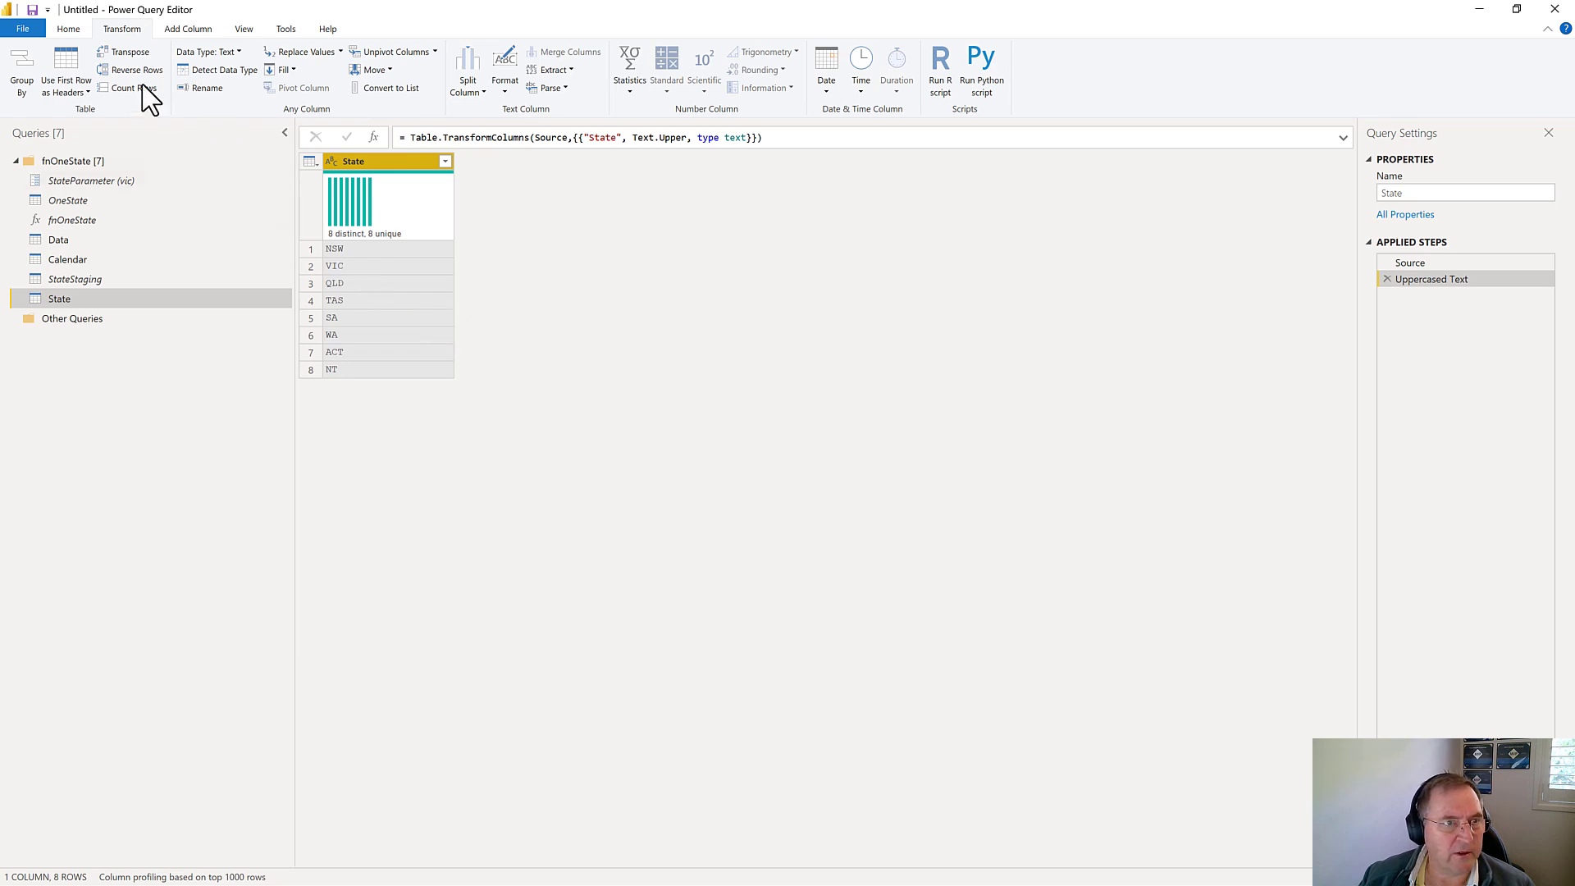
{"action": "left_click", "coordinate": [24, 29]}
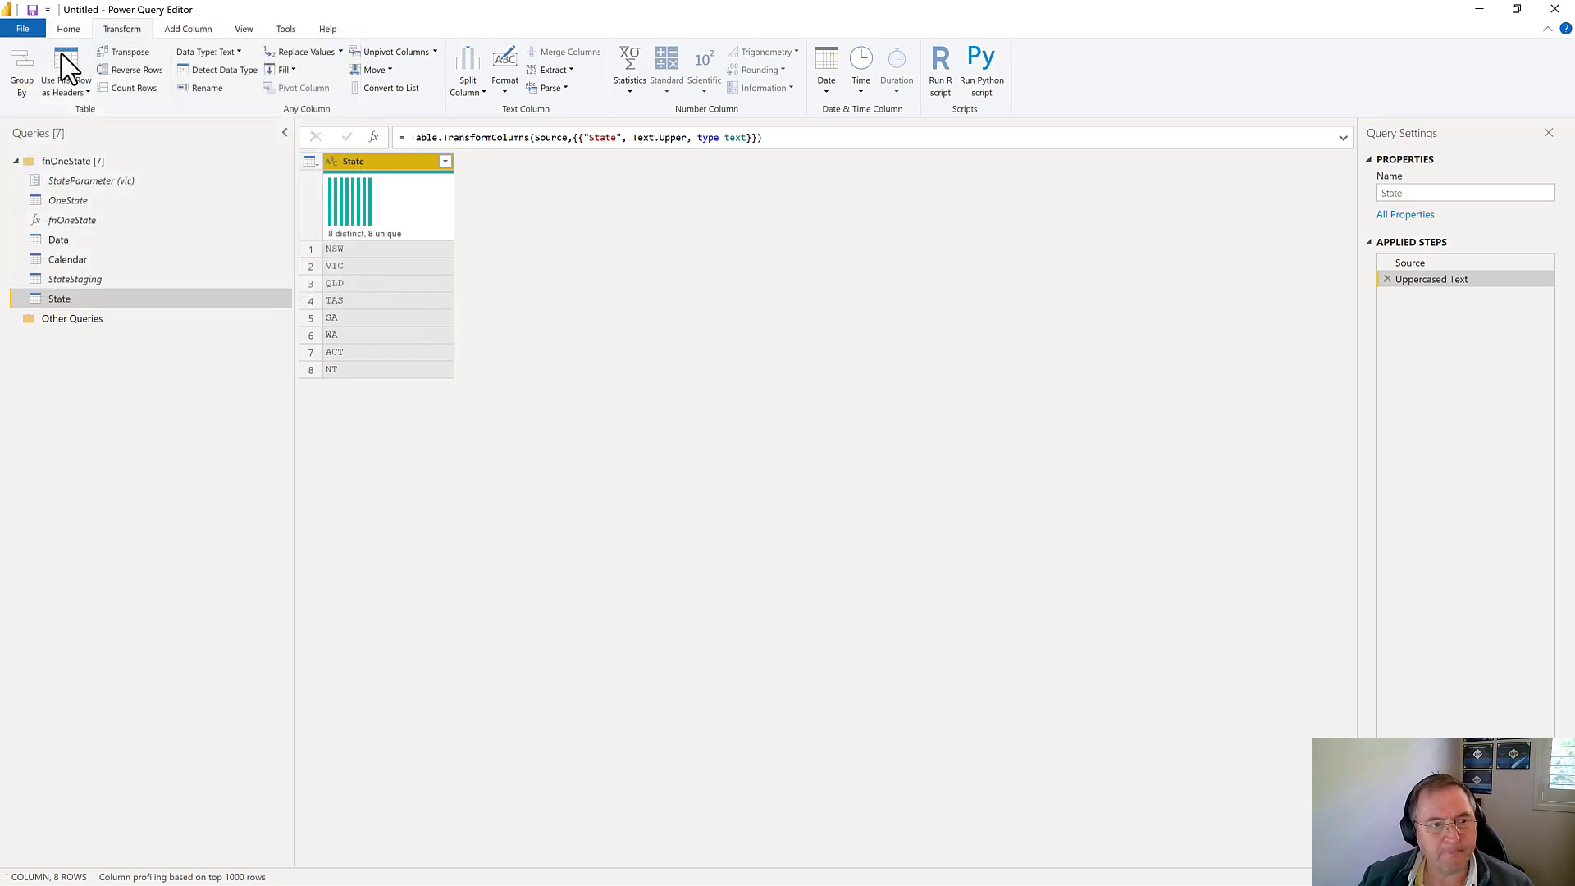
Apply the query changes and join State to Data one-to-many on their State columns.
{"action": "key", "text": "alt+Tab"}
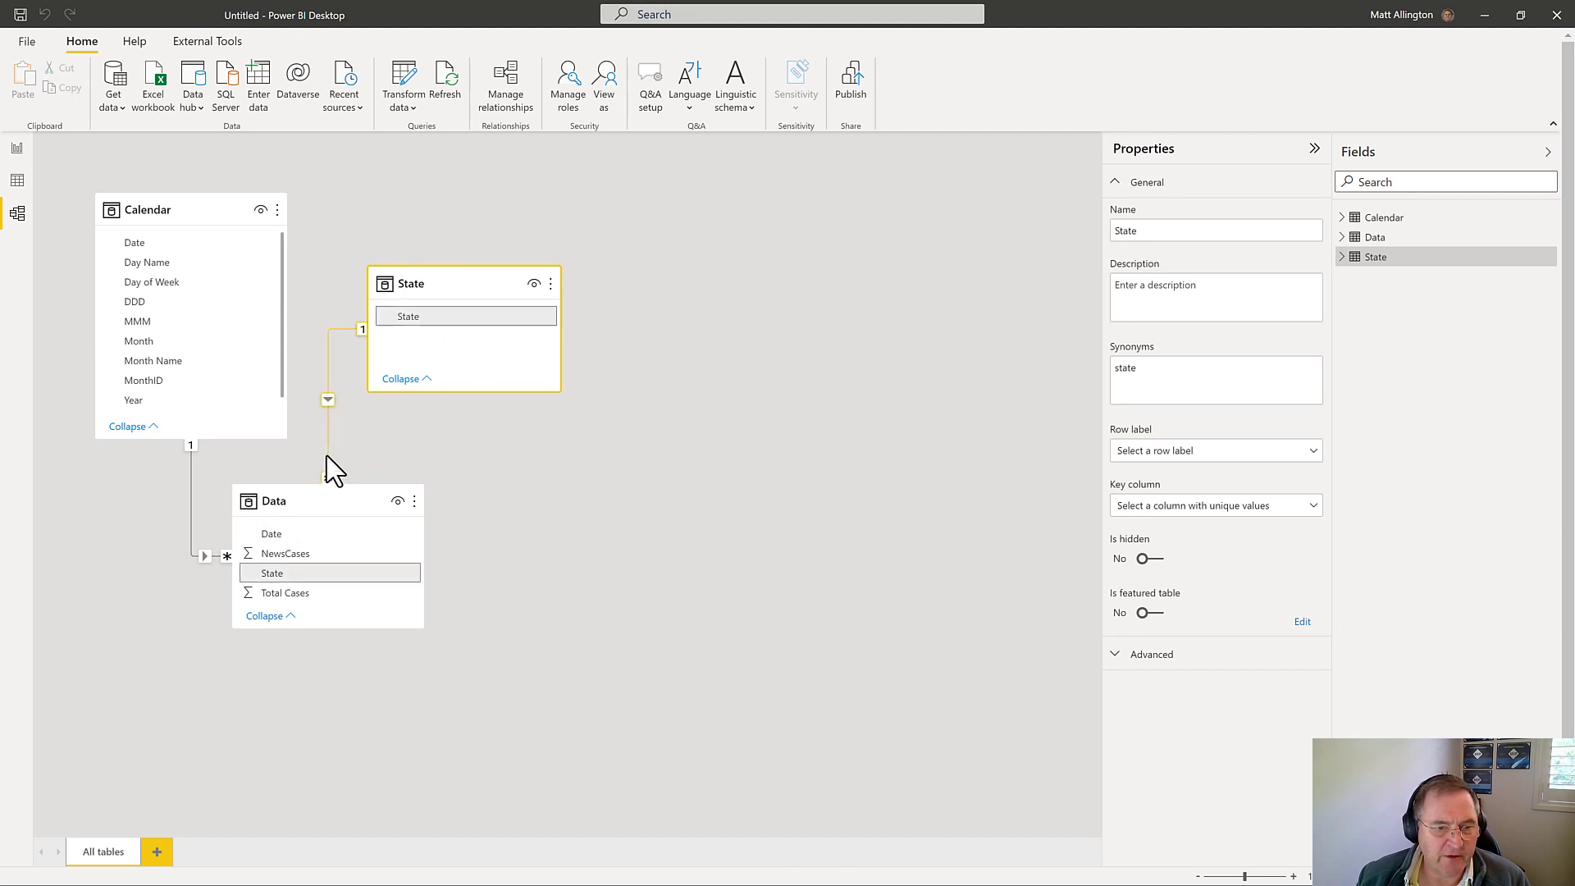
Hide Data's State and Date columns from report view, then return to the report page.
{"action": "left_click", "coordinate": [287, 573]}
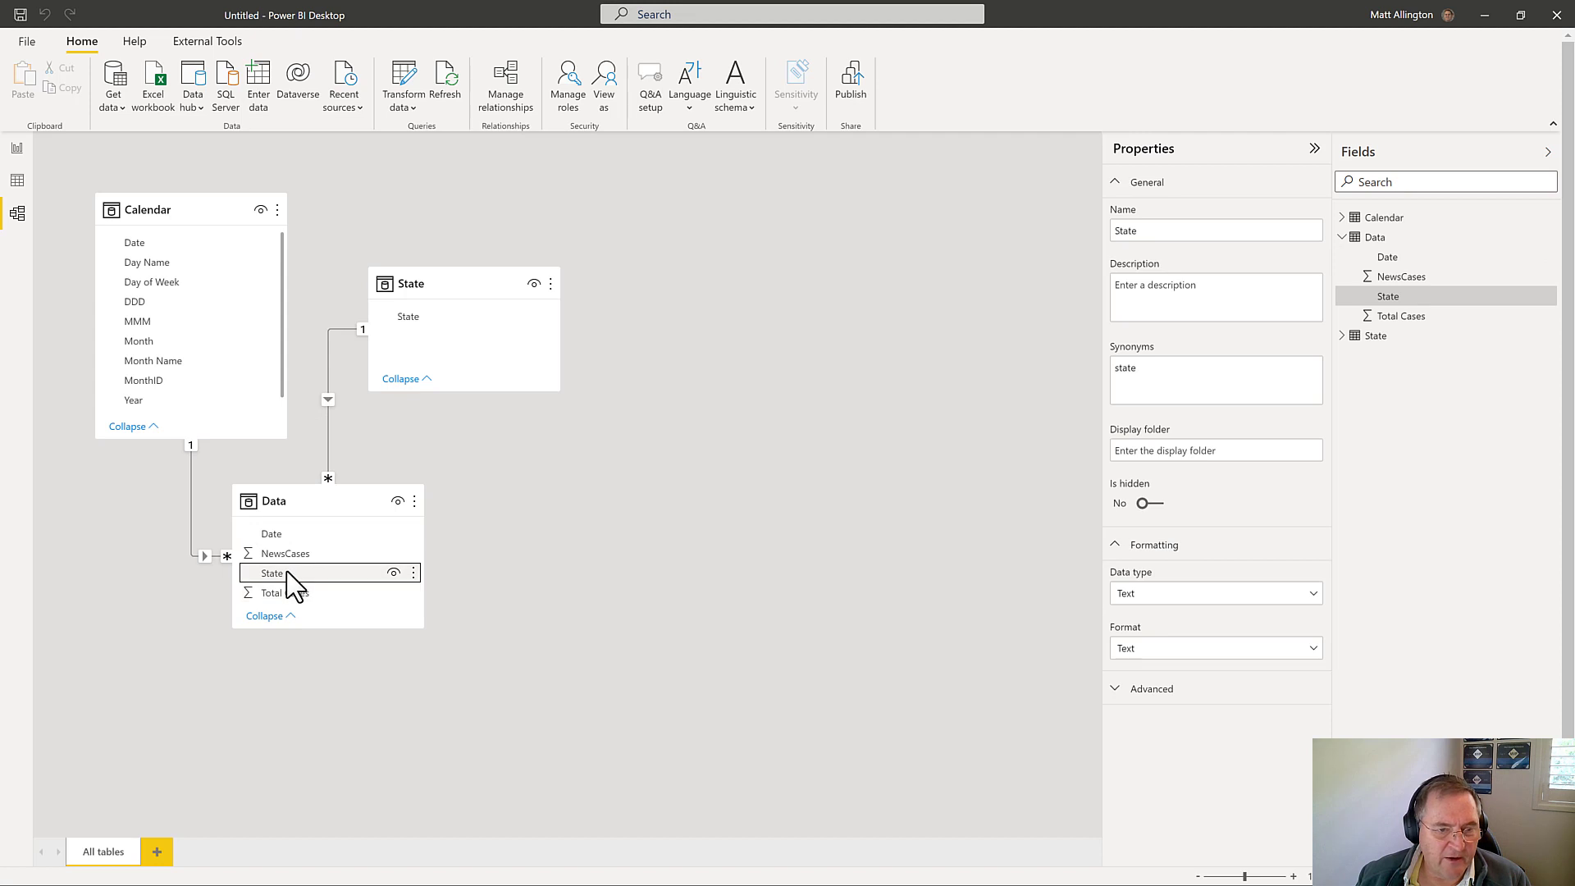
{"action": "right_click", "coordinate": [290, 574]}
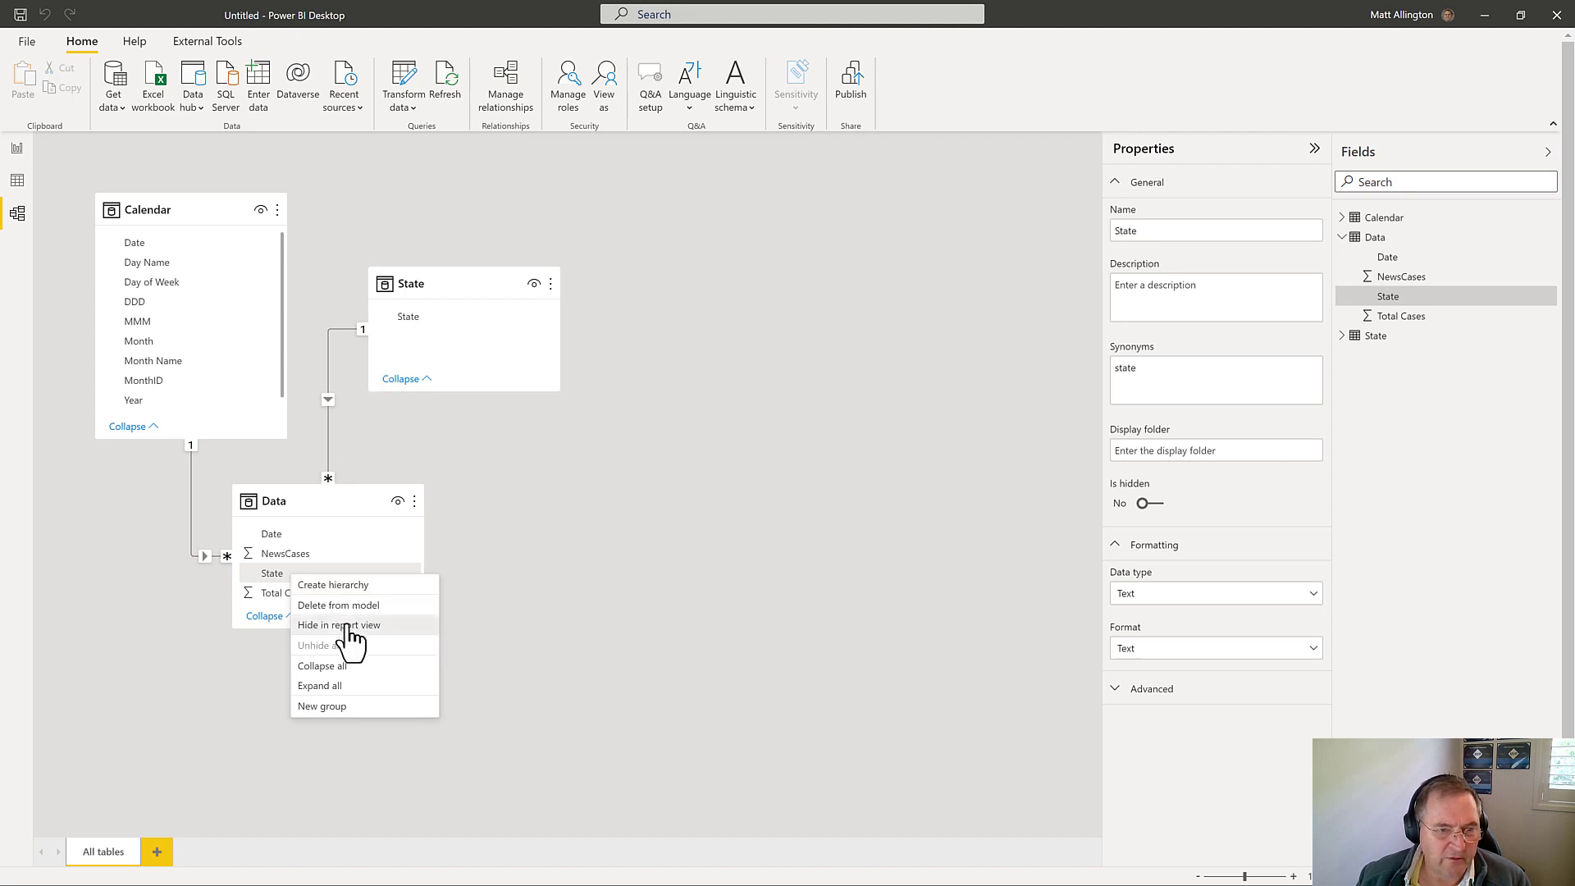
{"action": "key", "text": "Escape"}
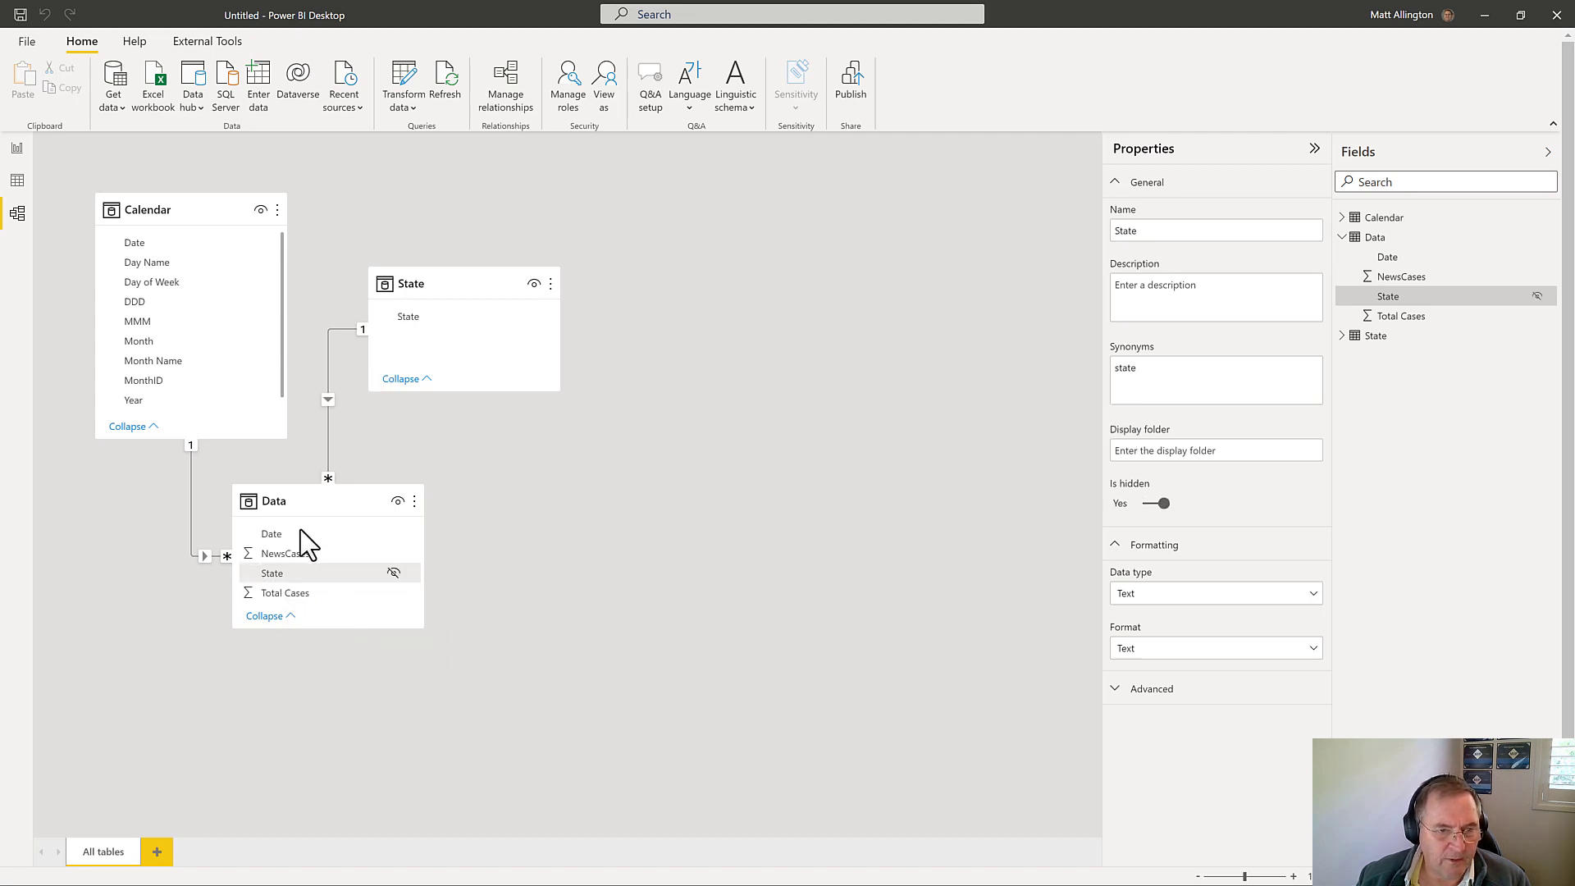
{"action": "left_click", "coordinate": [308, 532]}
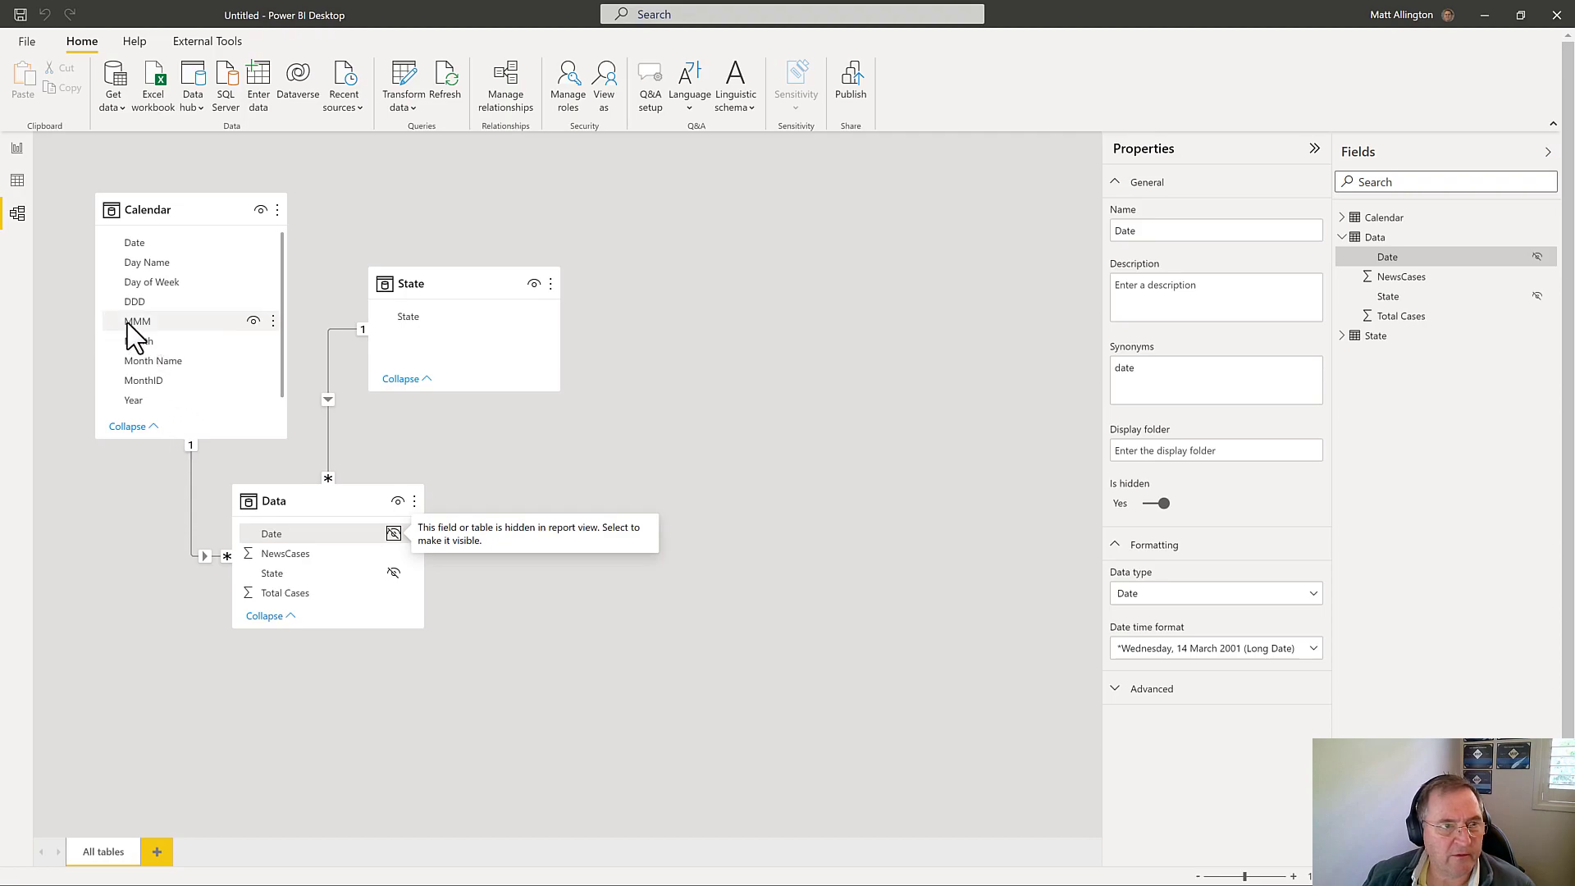
{"action": "left_click", "coordinate": [17, 148]}
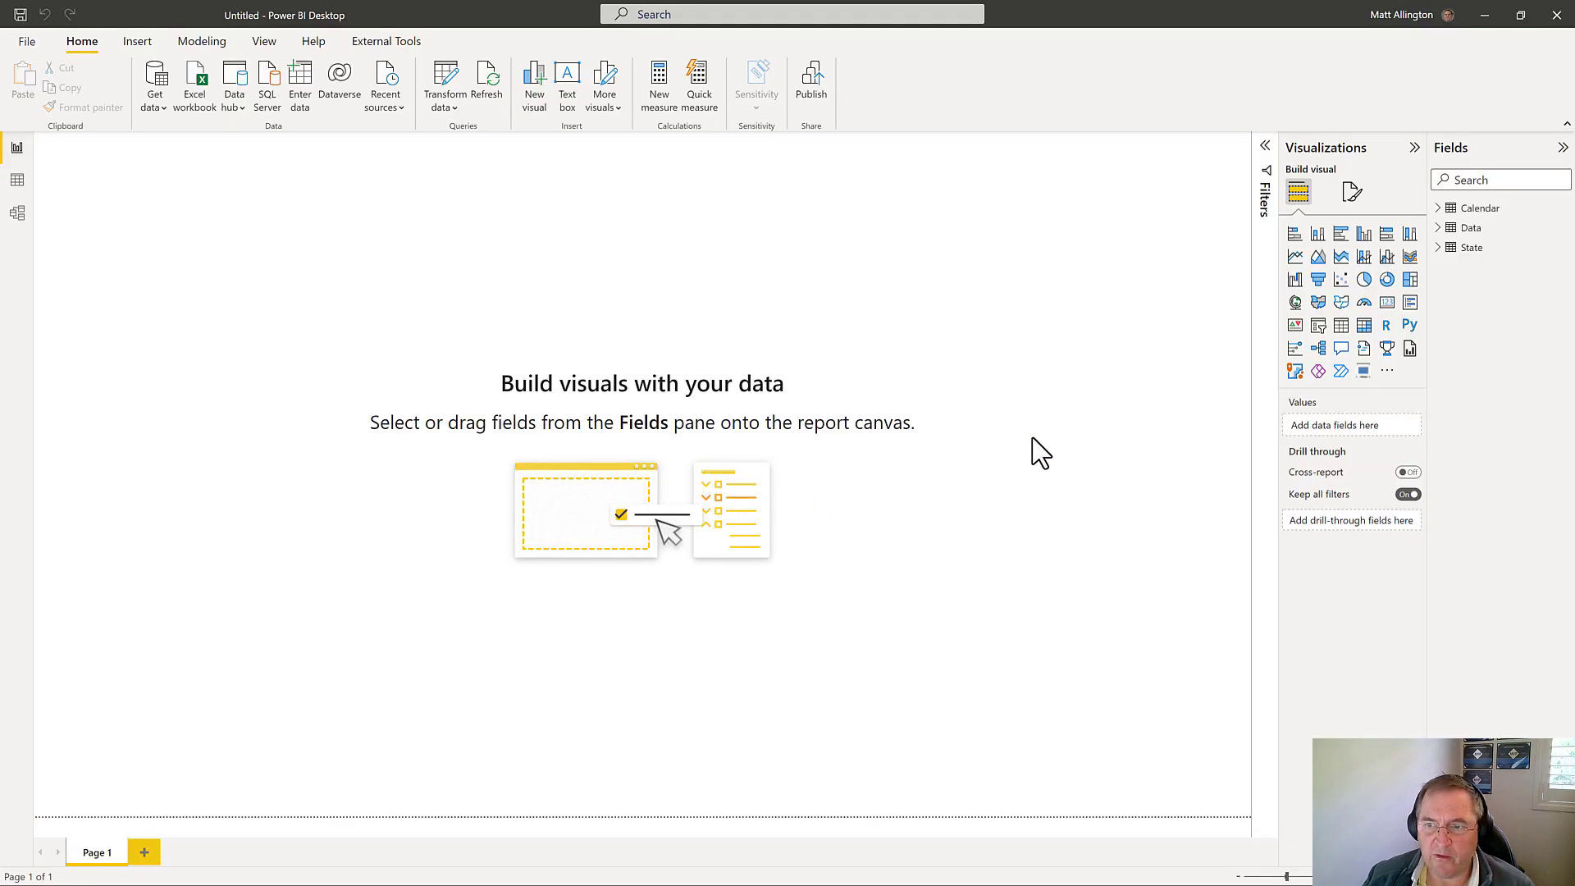
Insert a large line chart with Calendar Date on the x-axis and NewsCases on the y-axis.
{"action": "left_click", "coordinate": [1297, 260]}
{"action": "left_click_drag", "start_coordinate": [259, 361], "coordinate": [820, 553]}
{"action": "left_click", "coordinate": [1442, 212]}
{"action": "left_click_drag", "start_coordinate": [1498, 228], "coordinate": [1349, 430]}
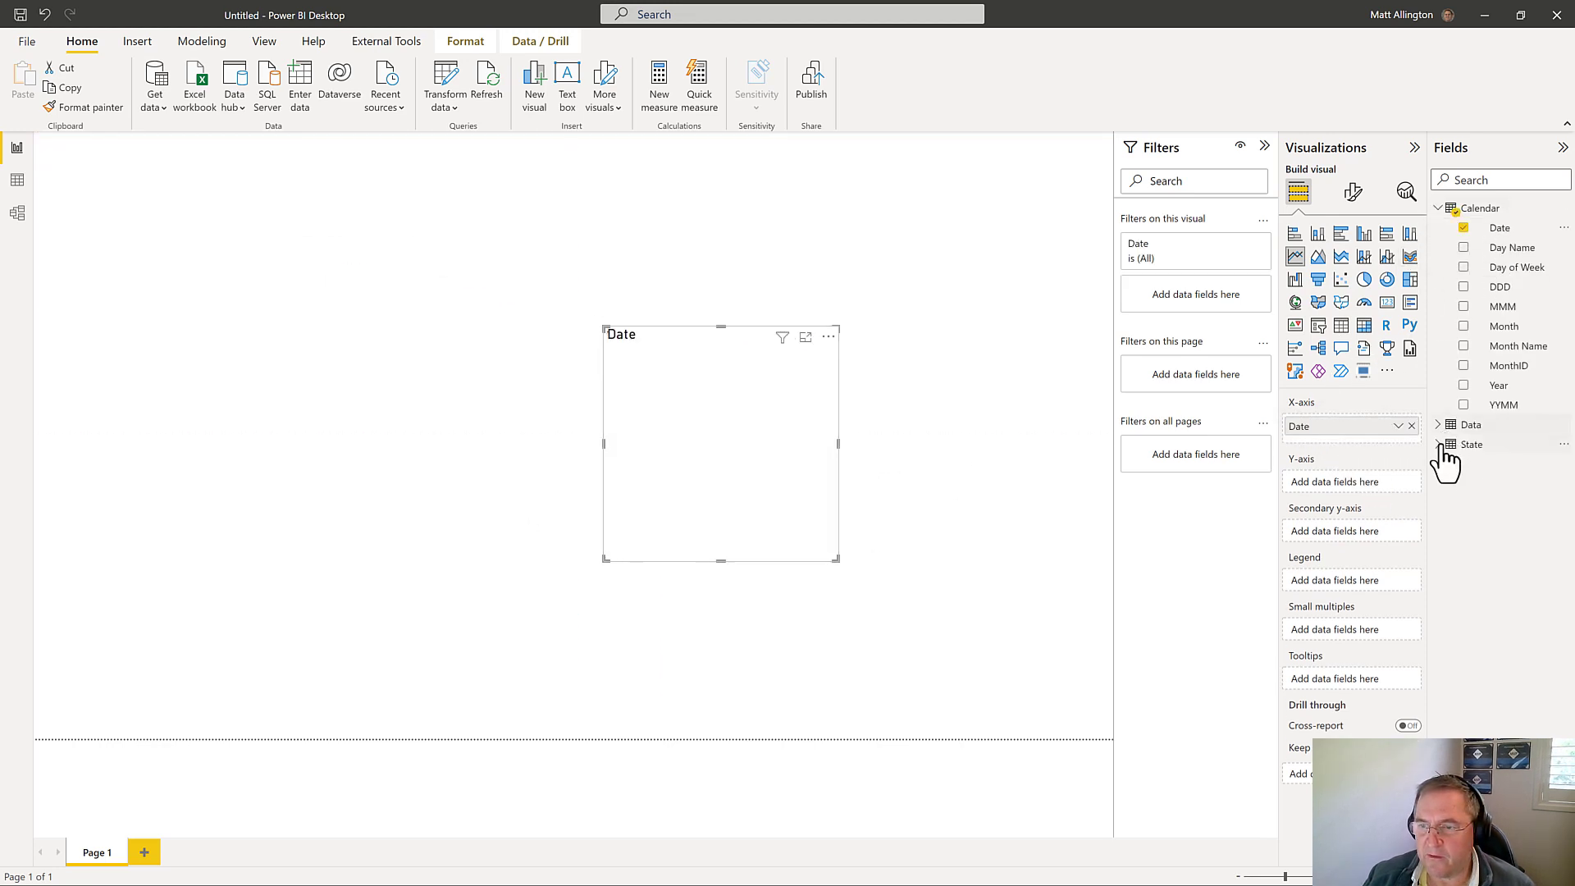
{"action": "left_click", "coordinate": [1445, 426]}
{"action": "left_click_drag", "start_coordinate": [1497, 446], "coordinate": [1337, 486]}
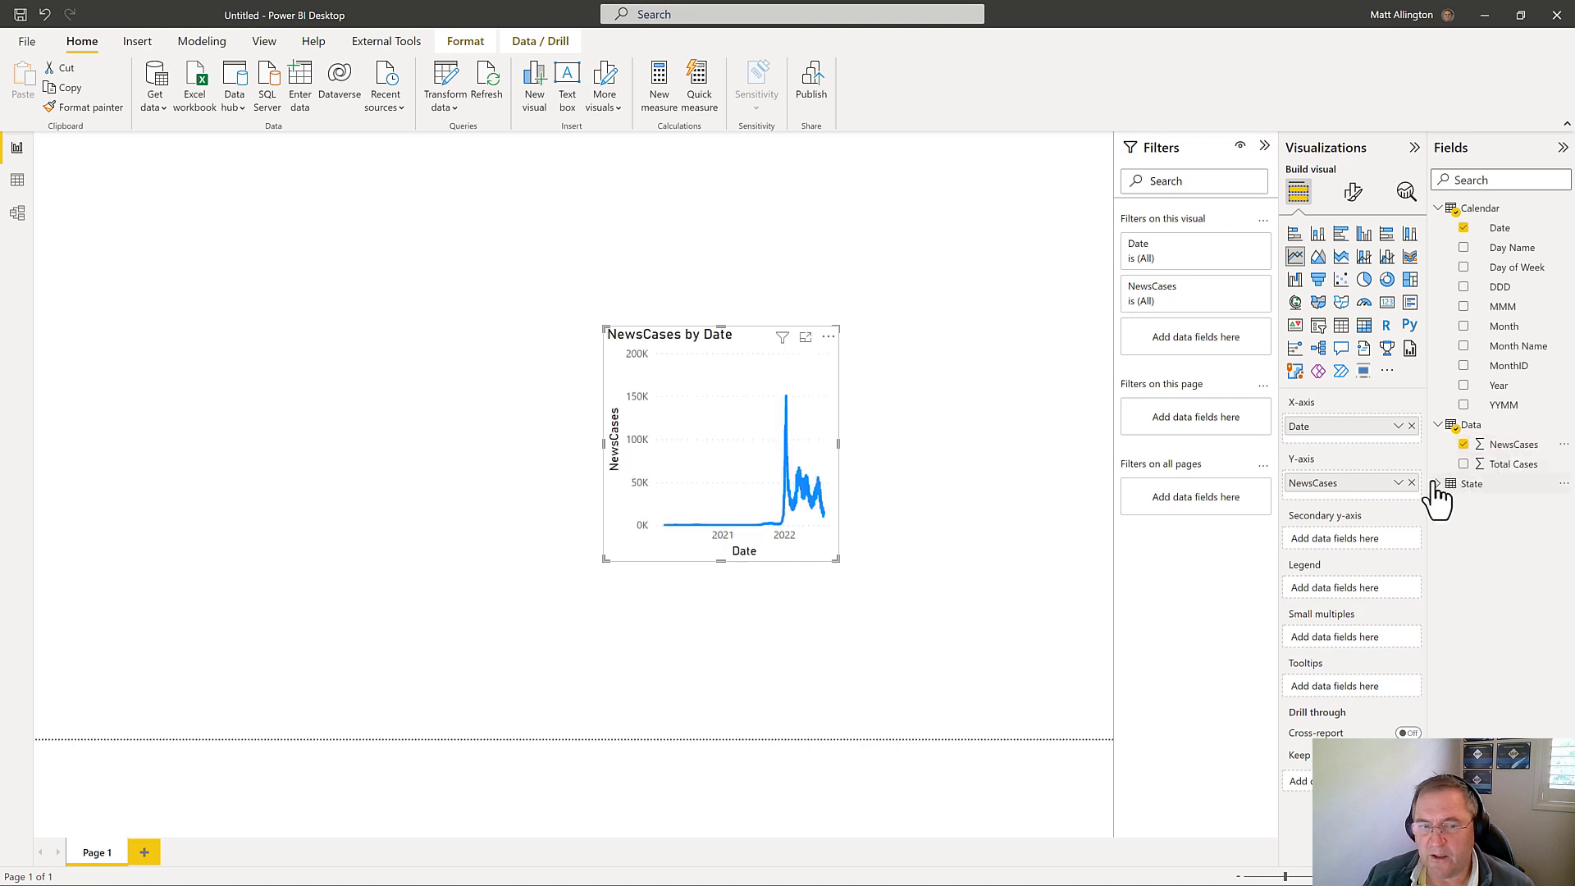
{"action": "left_click_drag", "start_coordinate": [837, 558], "coordinate": [964, 616]}
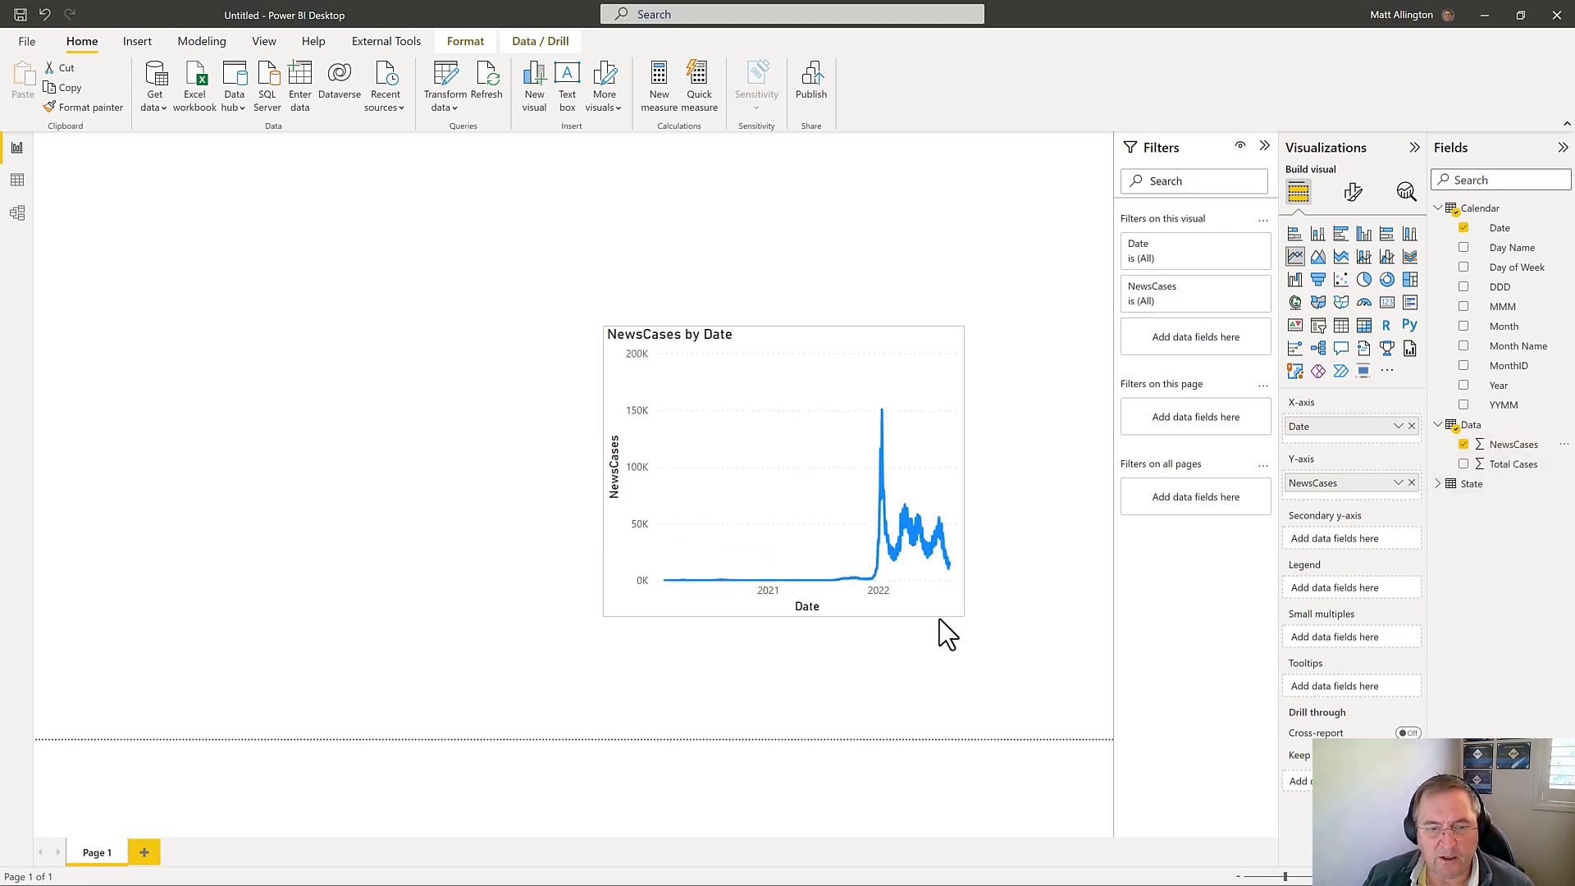
{"action": "left_click_drag", "start_coordinate": [607, 618], "coordinate": [308, 715]}
{"action": "left_click_drag", "start_coordinate": [861, 692], "coordinate": [918, 592]}
Add a State slicer left of the chart, tall enough to list every state.
{"action": "left_click", "coordinate": [334, 468]}
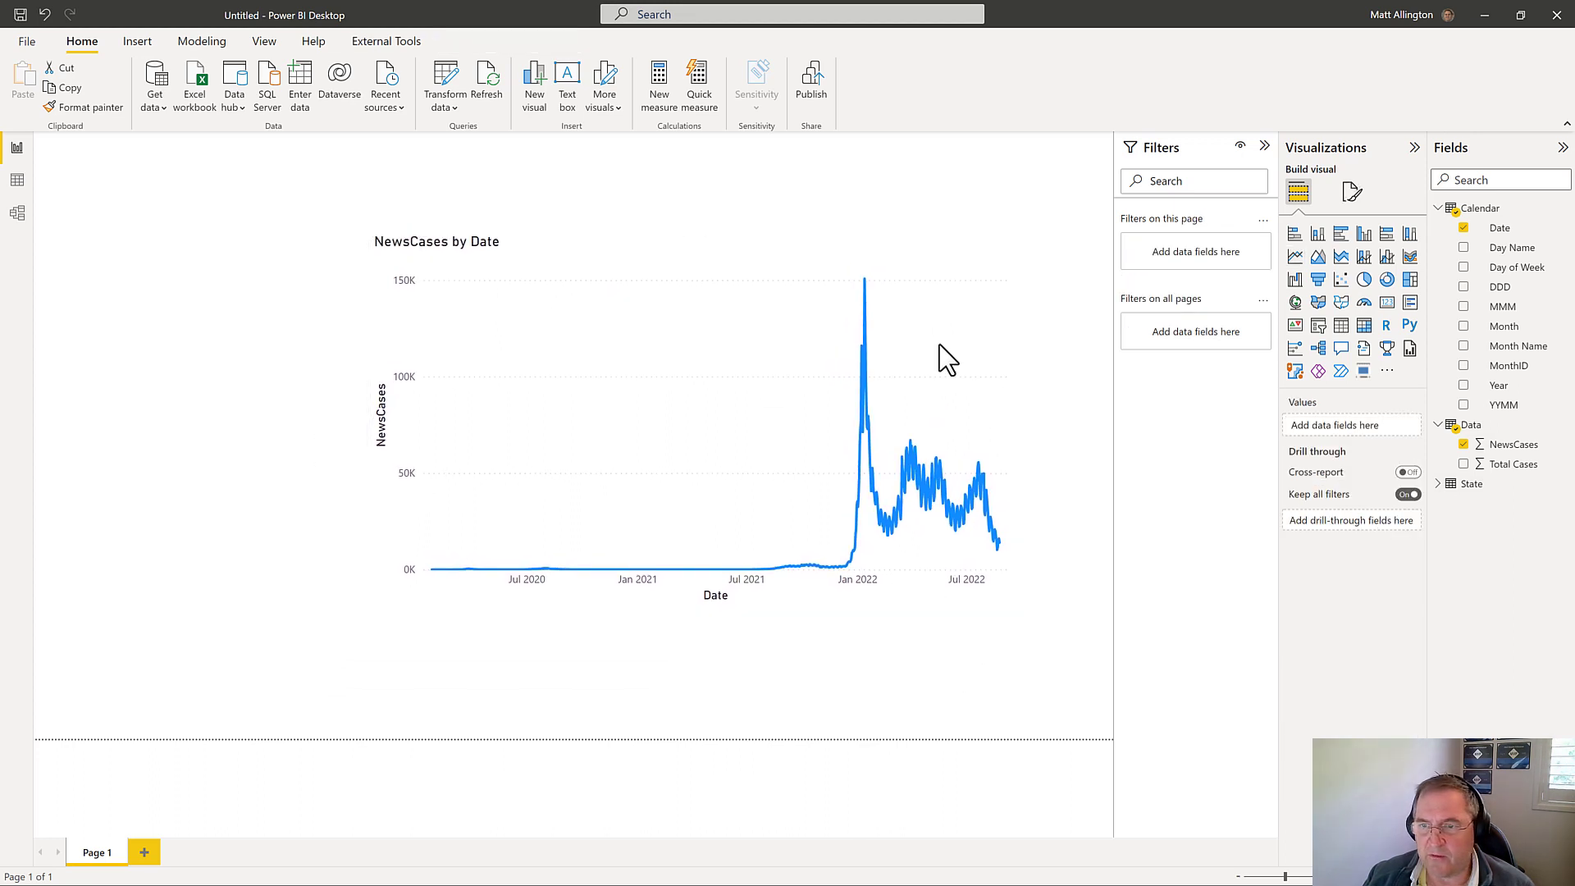
{"action": "left_click", "coordinate": [1438, 484]}
{"action": "left_click_drag", "start_coordinate": [1486, 509], "coordinate": [276, 691]}
{"action": "left_click_drag", "start_coordinate": [351, 608], "coordinate": [277, 220]}
{"action": "left_click_drag", "start_coordinate": [210, 353], "coordinate": [201, 566]}
Try SA, VIC and NSW in the slicer, leaving the chart filtered to NT.
{"action": "left_click", "coordinate": [105, 352]}
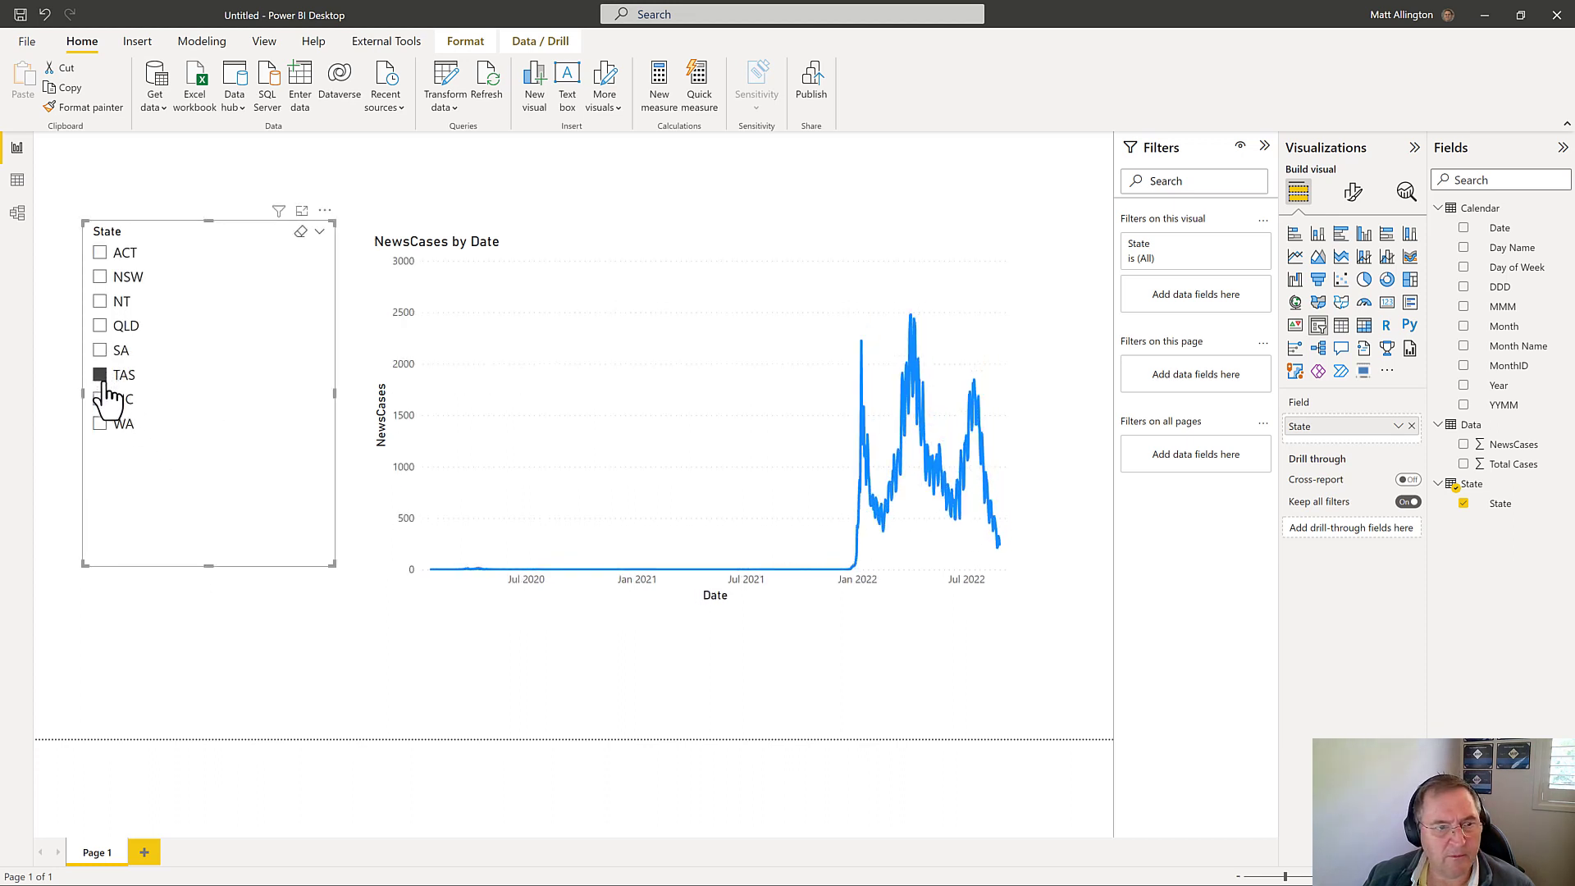
{"action": "left_click", "coordinate": [109, 400]}
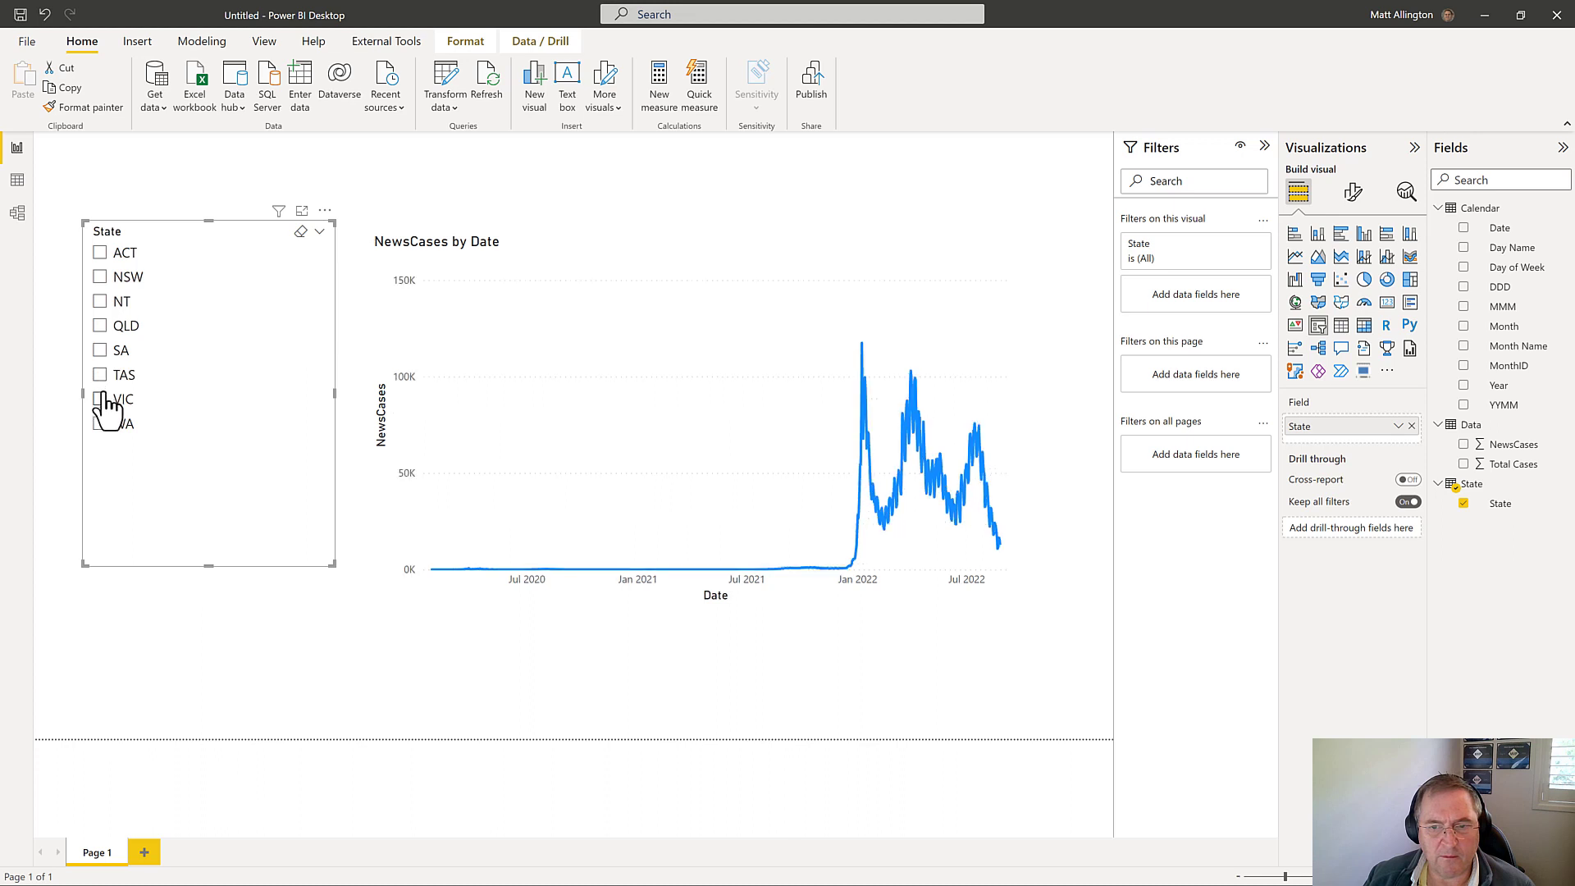
{"action": "left_click", "coordinate": [102, 278]}
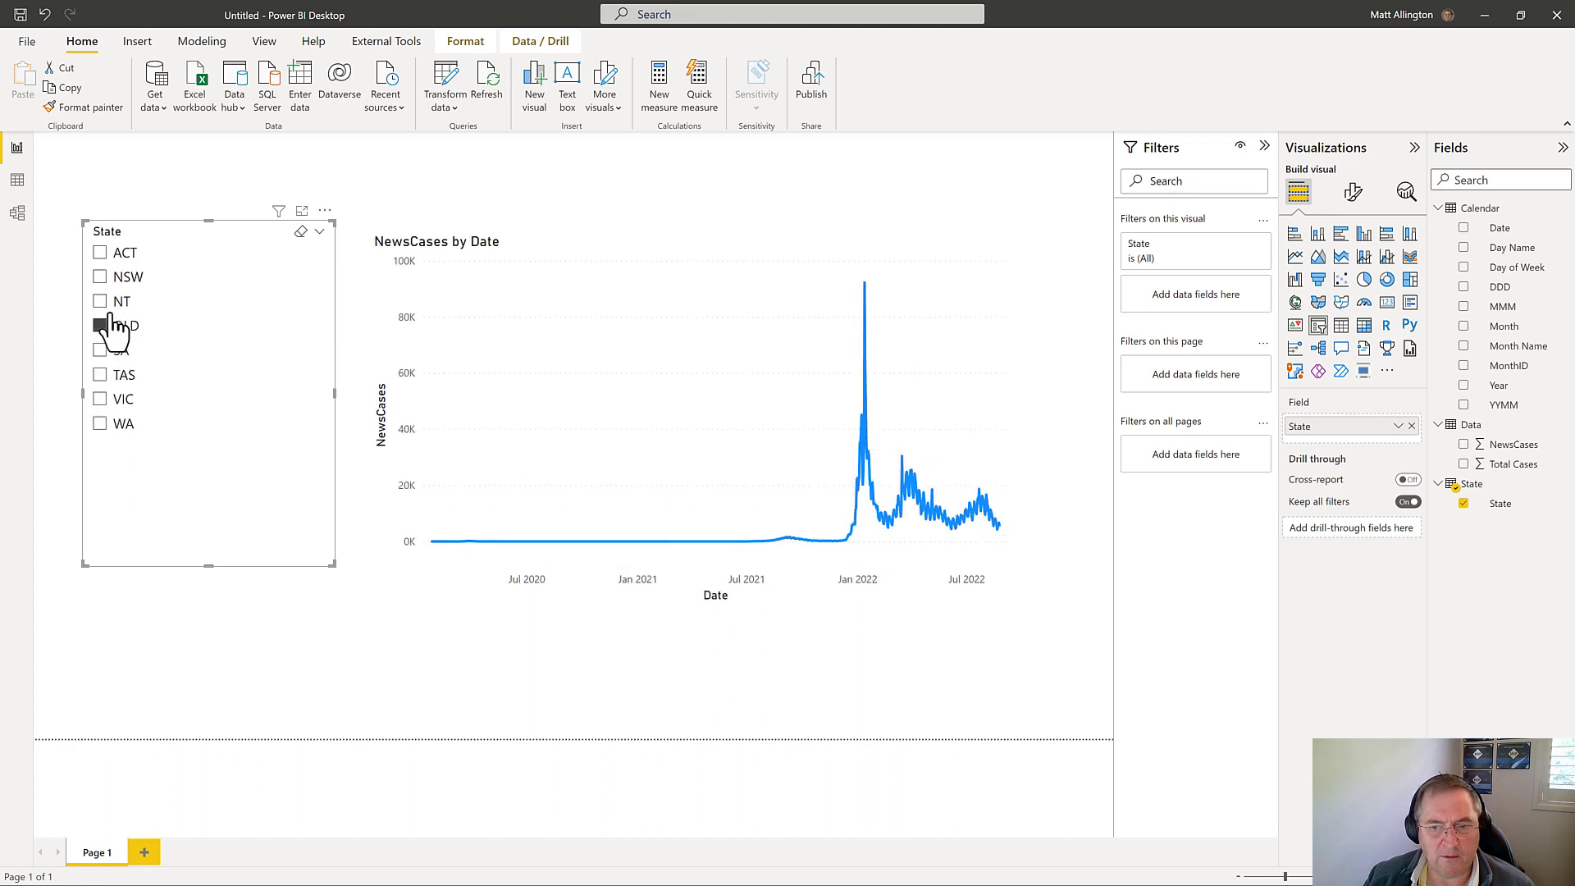
{"action": "left_click", "coordinate": [100, 302]}
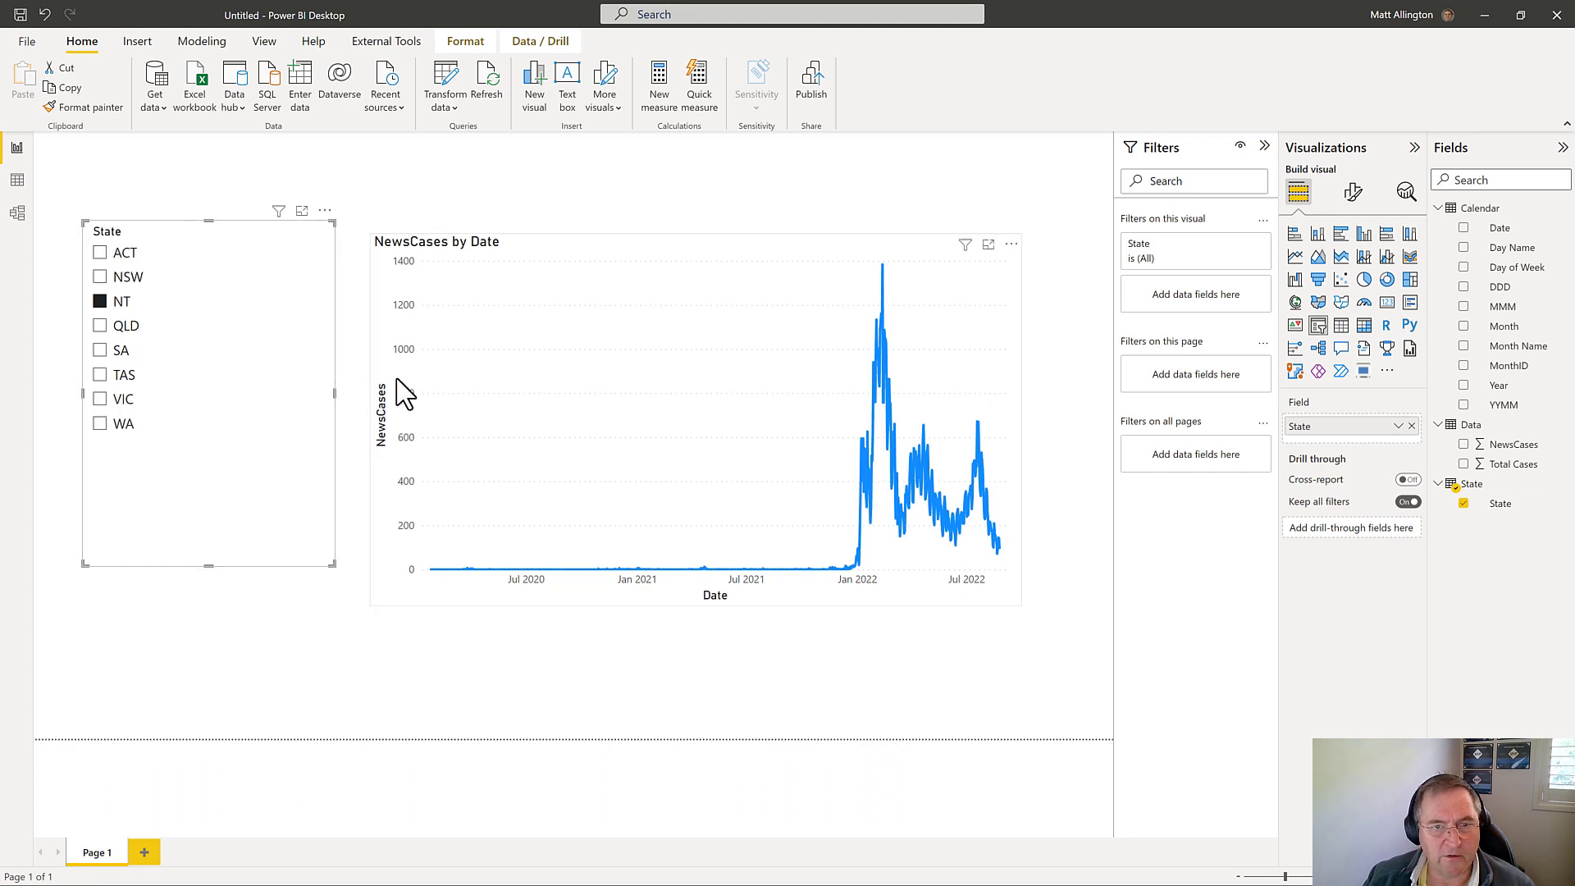
{"action": "left_click_drag", "start_coordinate": [661, 250], "coordinate": [698, 236]}
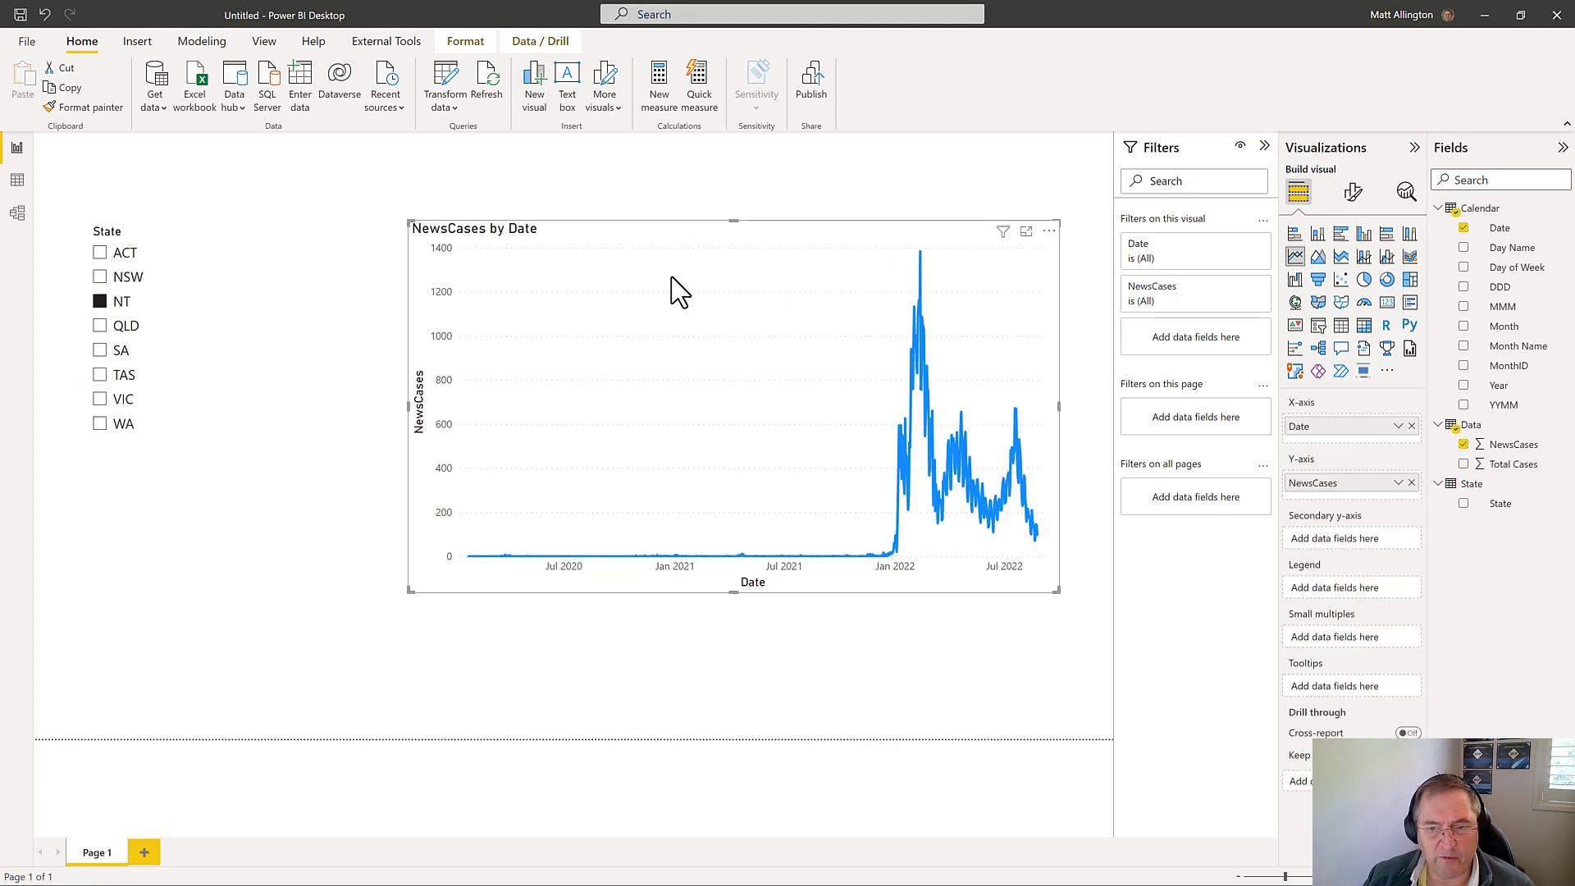